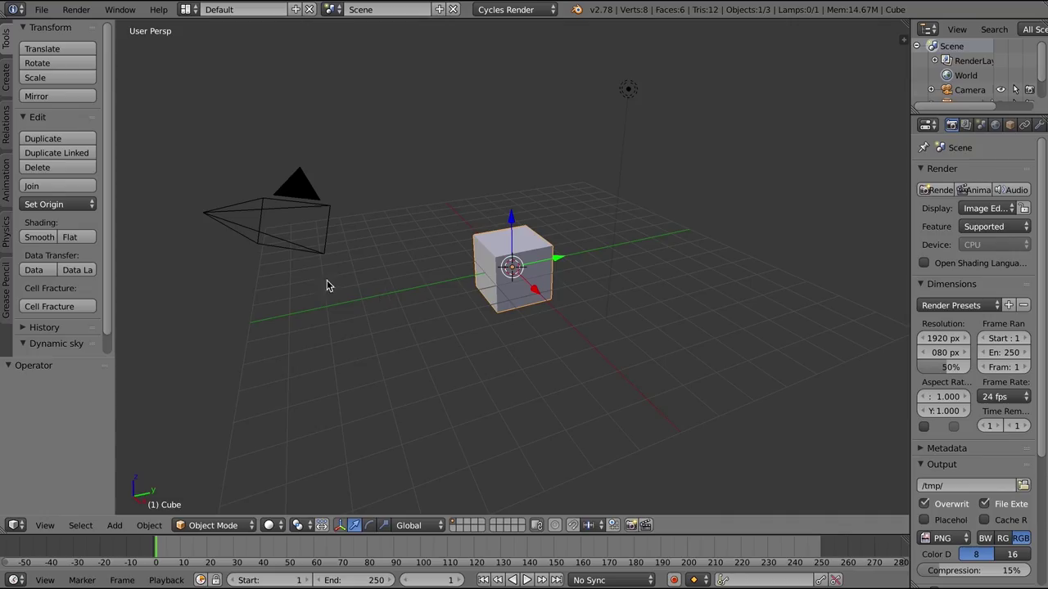
Switch to the Motion Tracking screen layout and open the clip Heat_Vision.mp4 for tracking
click(187, 10)
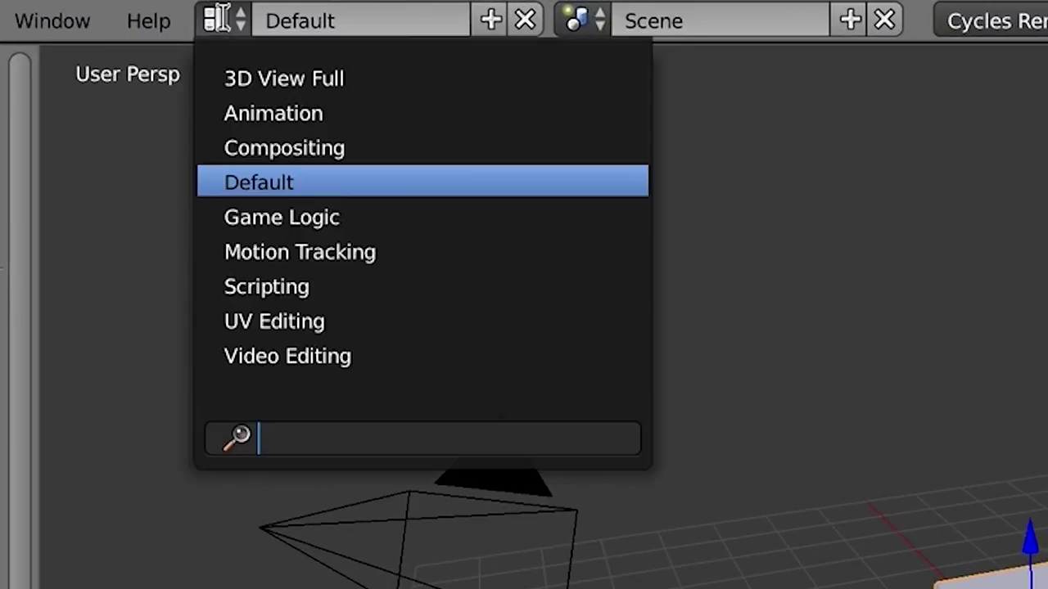
click(311, 251)
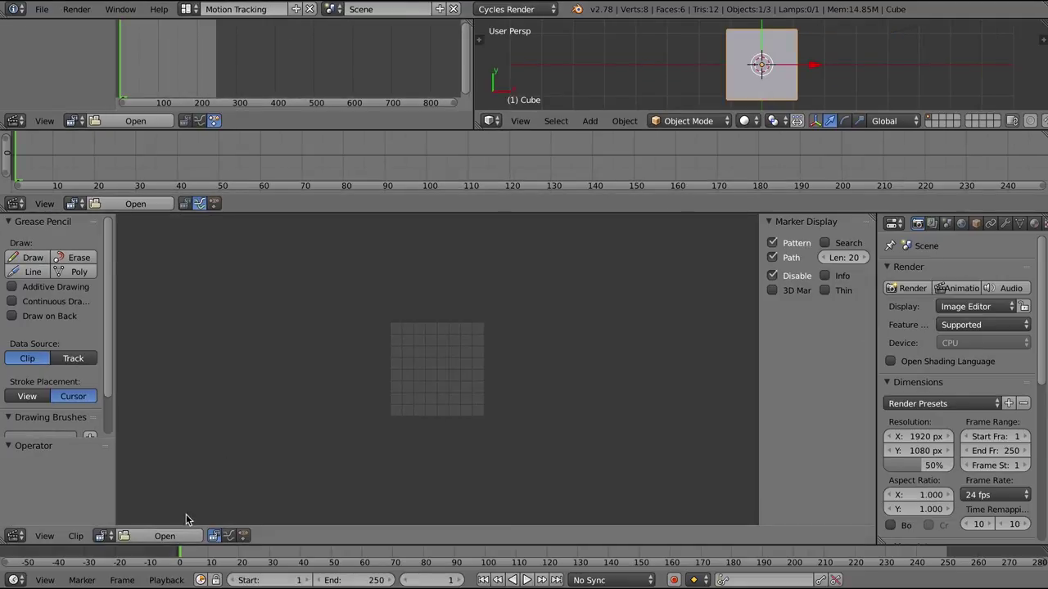
click(164, 535)
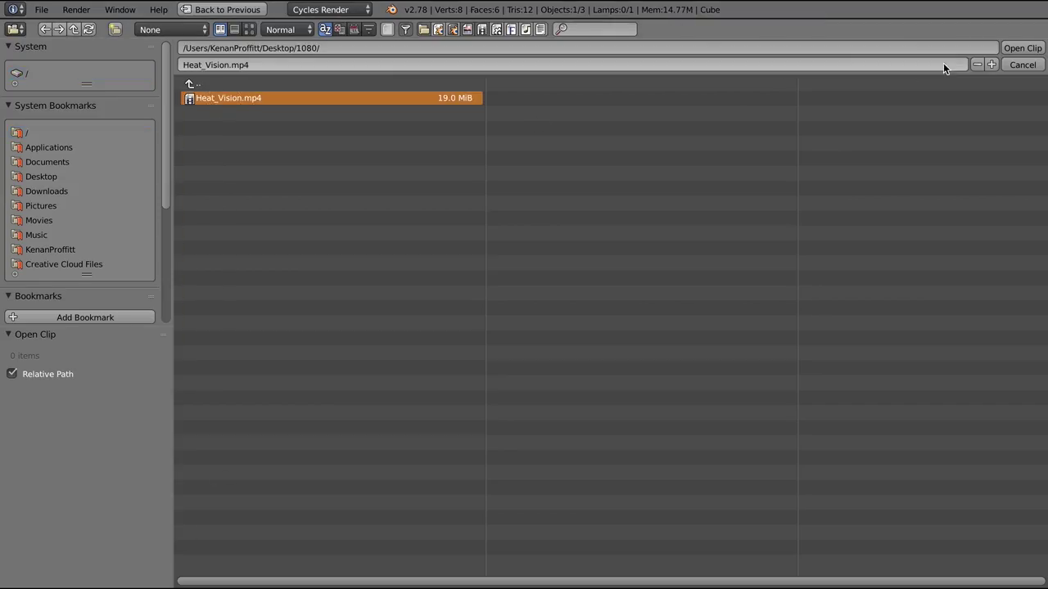
click(1022, 46)
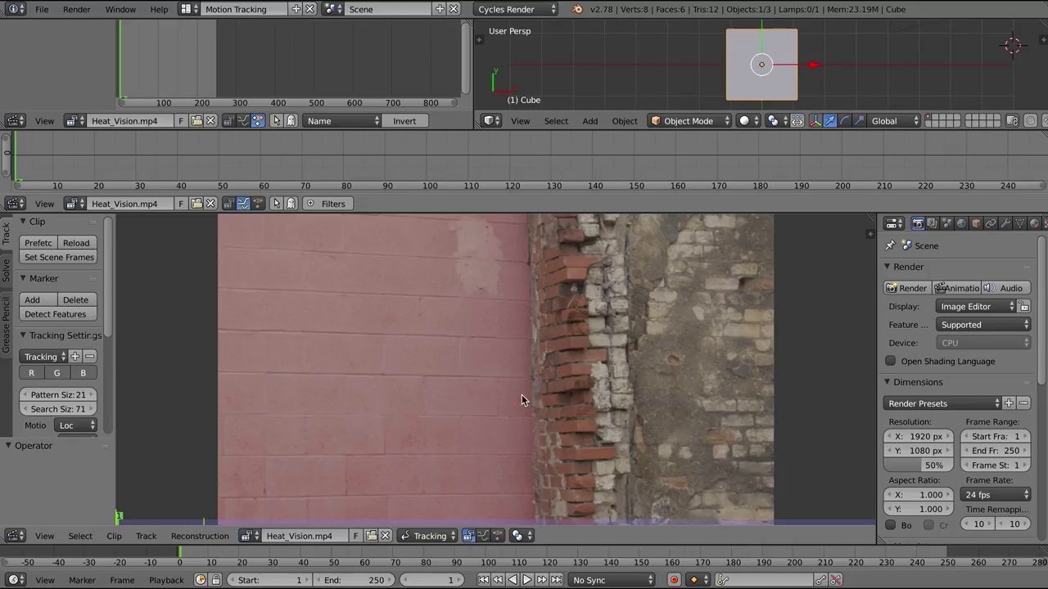
Prefetch the clip, limit the scene's frame range to 100–270, and return to its first frame
click(38, 253)
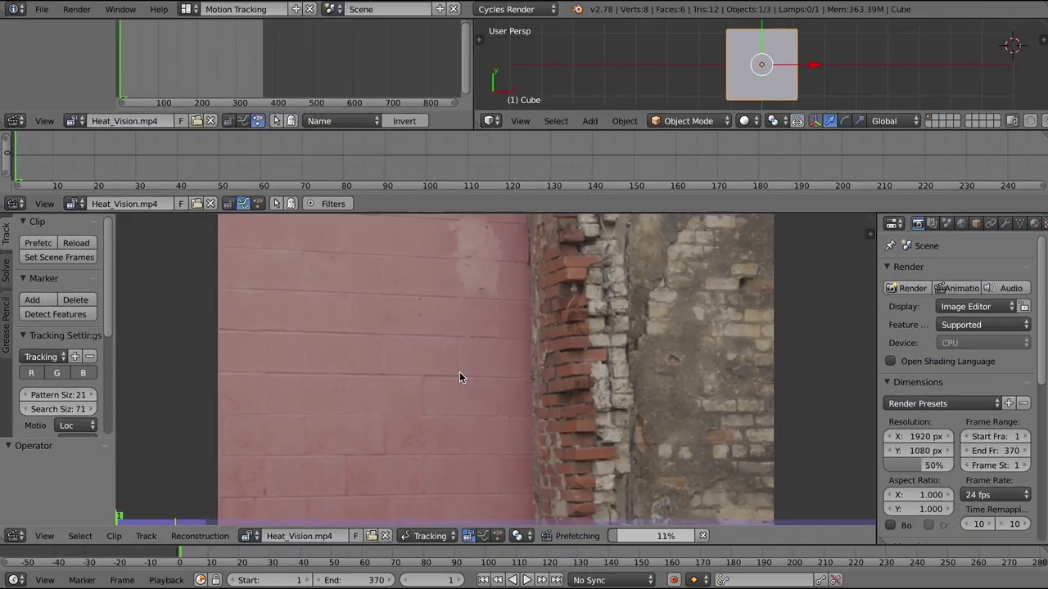
key(alt+a)
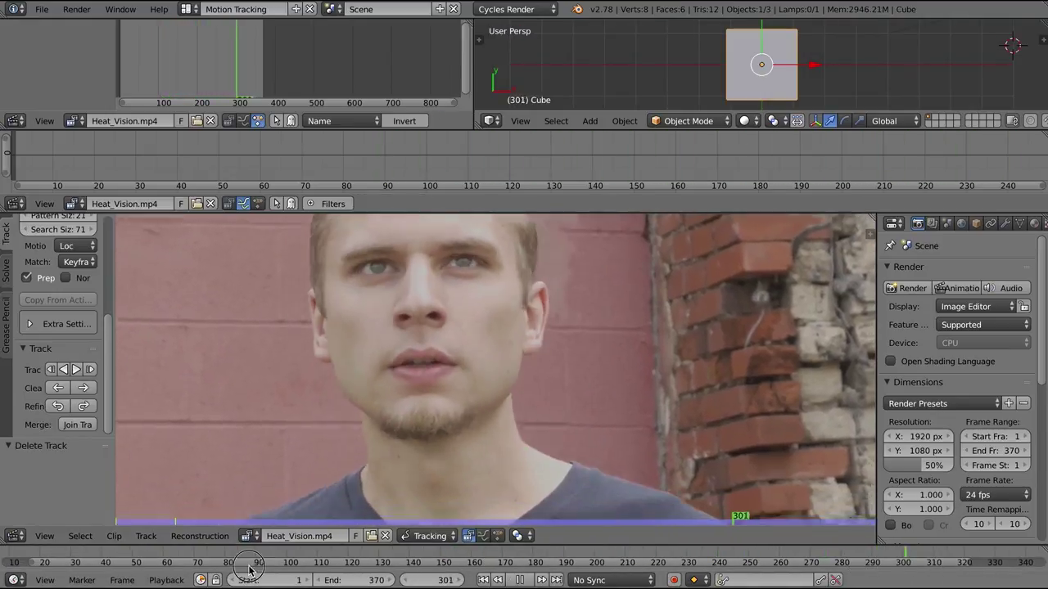
drag(923, 556, 802, 559)
double_click(367, 581)
text(270)
key(Return)
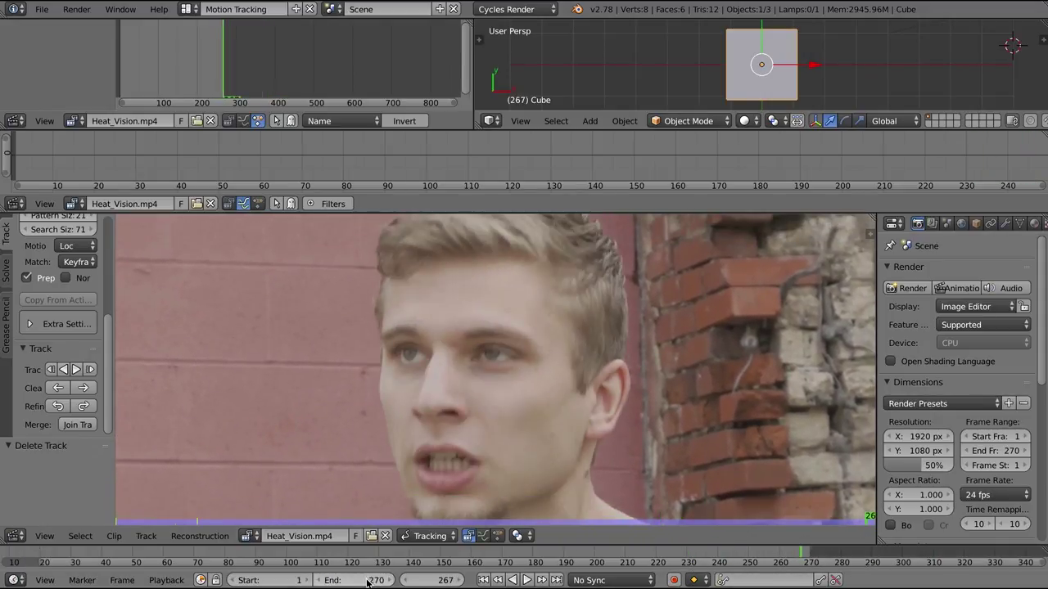
key(Return)
click(483, 580)
Add a tracking marker on the man's left iris at frame 100, then scale and position it over the pupil
scroll(477, 361, up, 6)
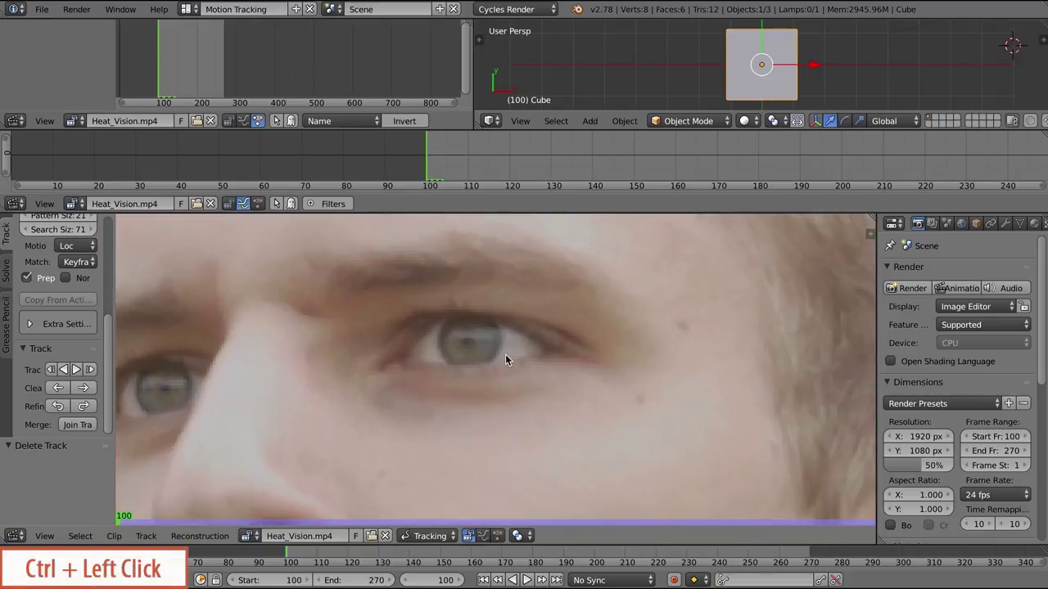
ctrl+click(467, 342)
scroll(491, 368, up, 3)
key(s)
click(504, 360)
key(g)
click(501, 355)
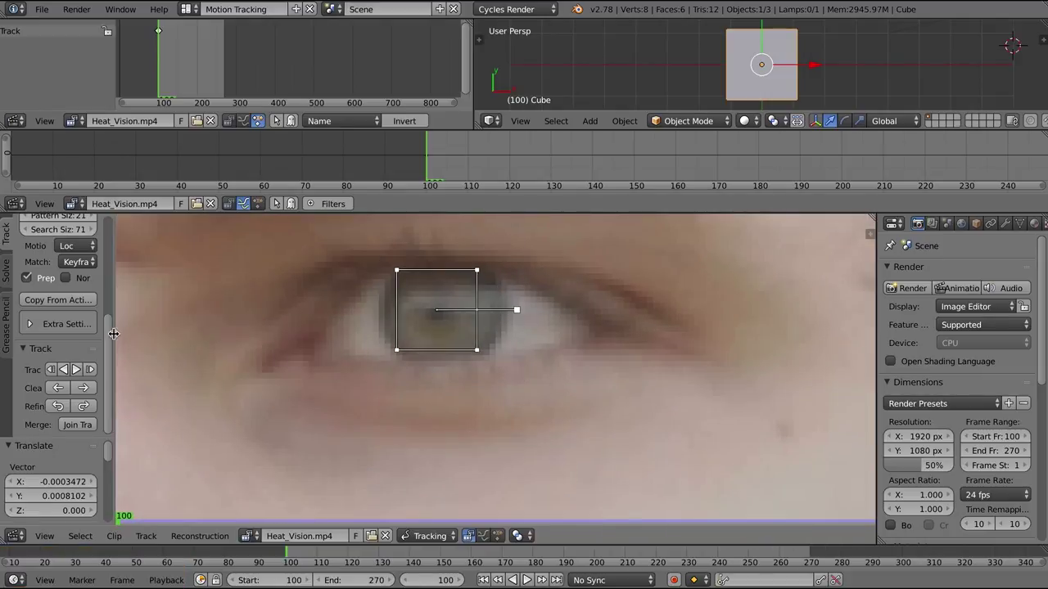
key(g)
click(343, 349)
Track the left-eye marker forward and re-centre it on the iris at frame 195
click(76, 370)
scroll(609, 391, down, 3)
middle_drag(691, 403, 565, 403)
key(g)
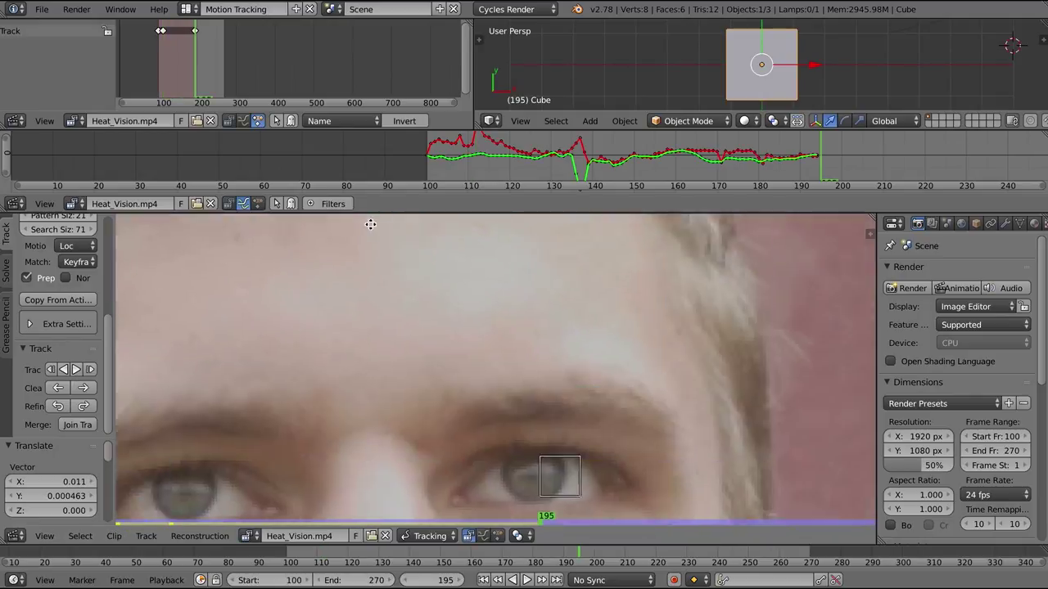
key(g)
click(530, 459)
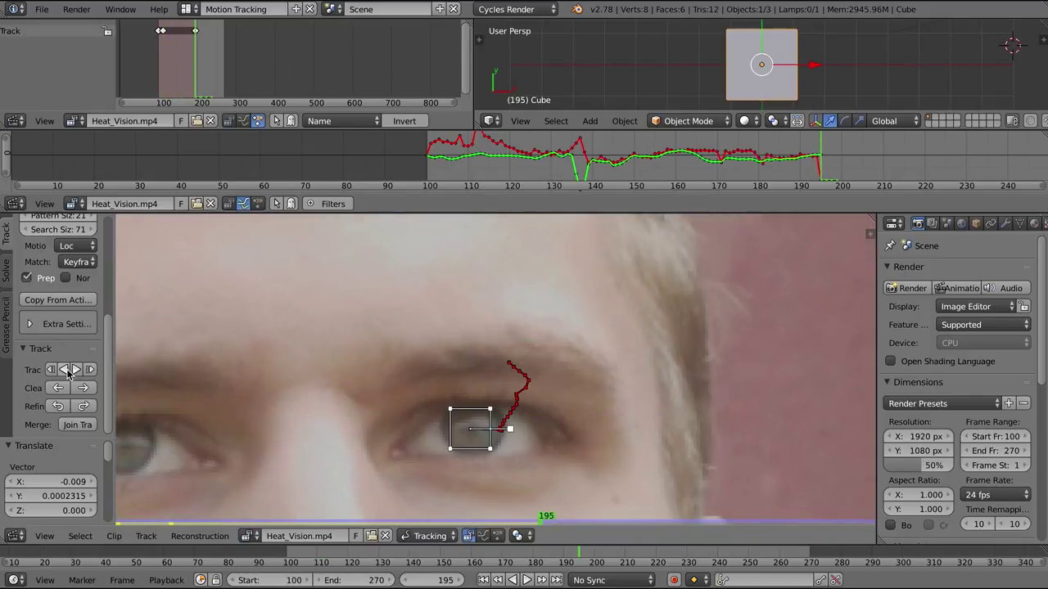
Track the left-eye marker backward to frame 100, re-centring it on the iris at frames 161 and 111
click(69, 371)
key(g)
click(66, 370)
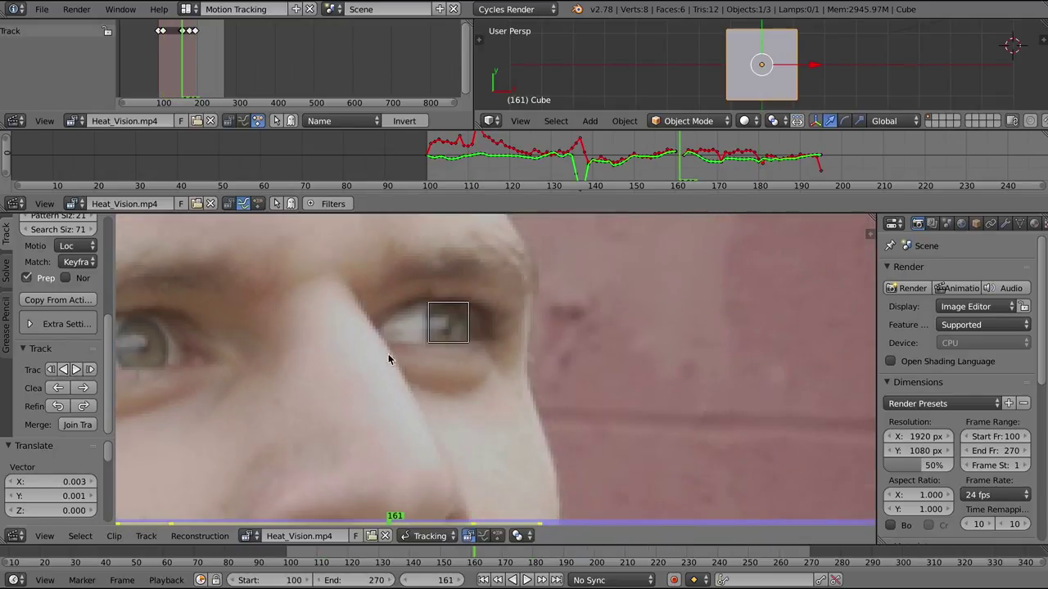
key(g)
click(70, 371)
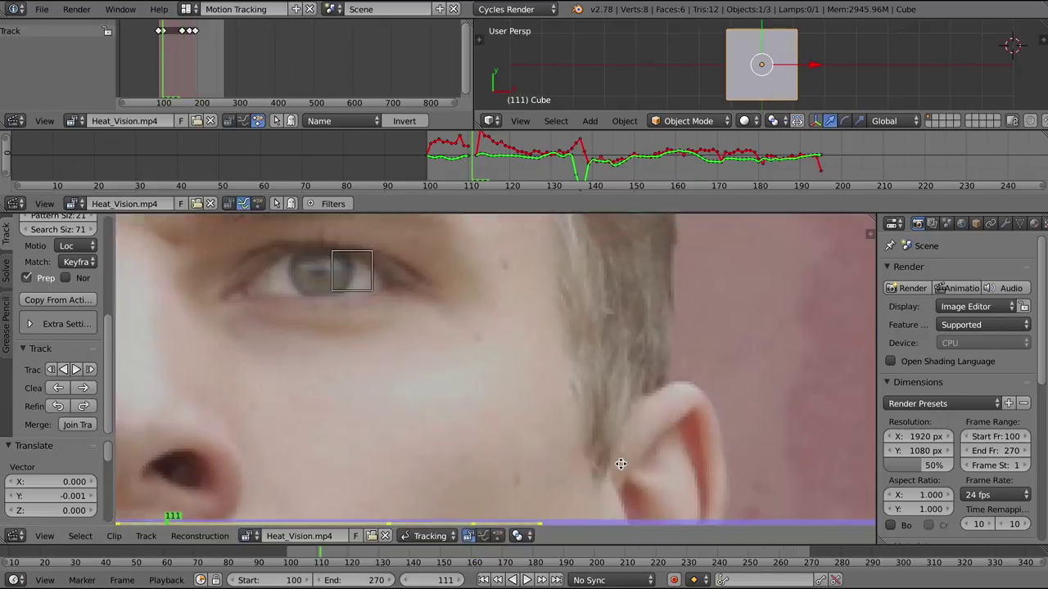
key(g)
click(512, 420)
click(64, 370)
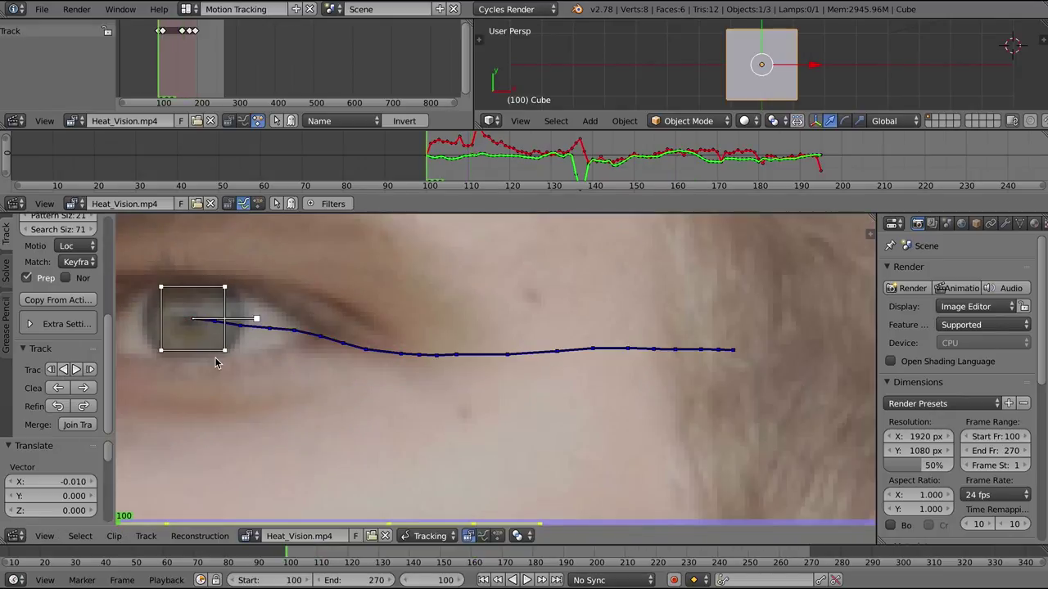
Track the left-eye marker forward from frame 100, re-centring it on the iris at frames 112, 181 and 206
click(76, 371)
key(g)
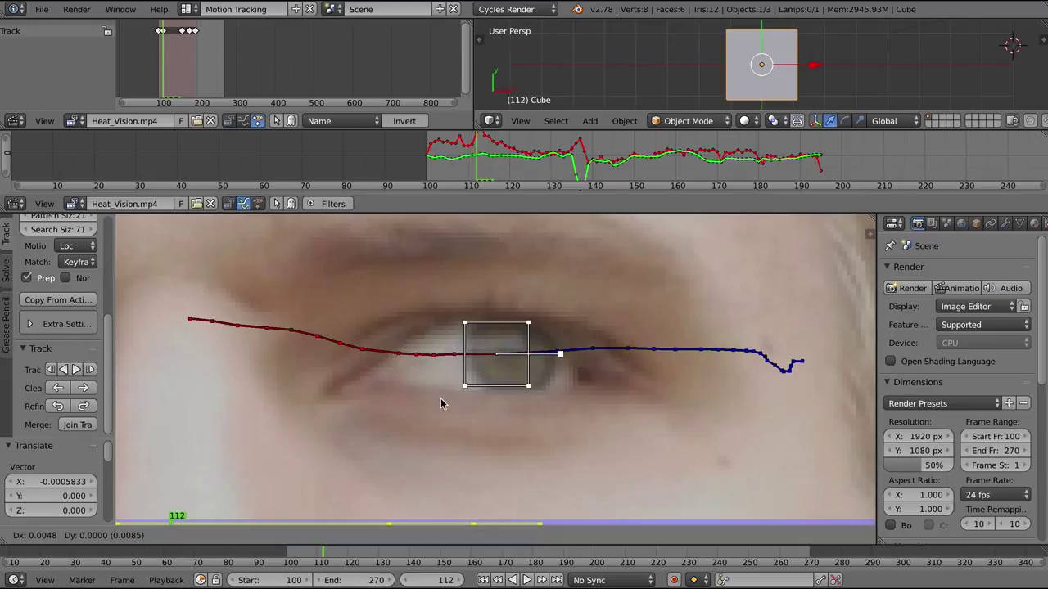
click(75, 370)
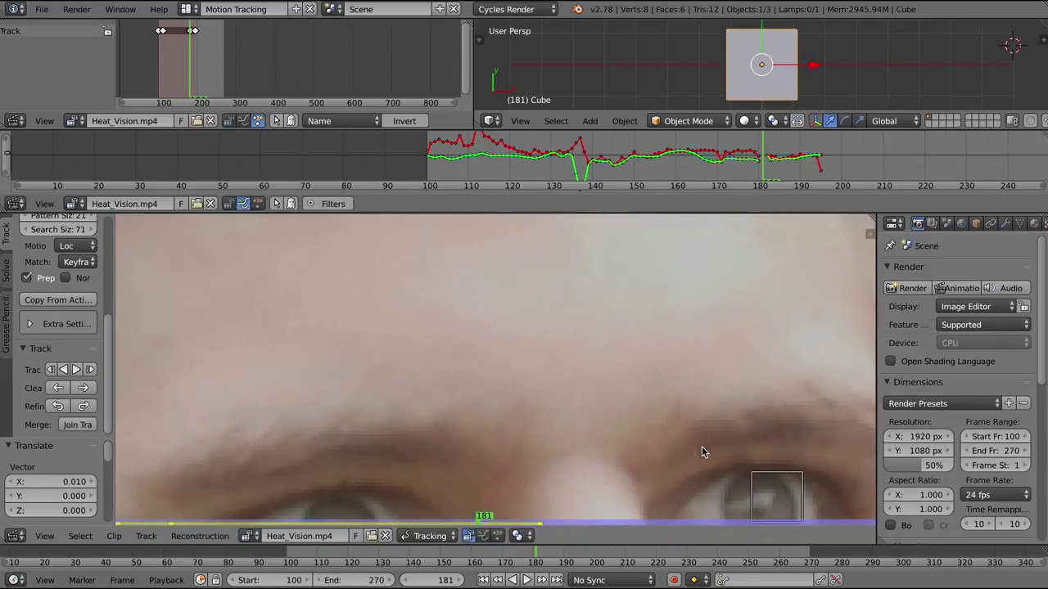
key(g)
click(620, 423)
key(ctrl+t)
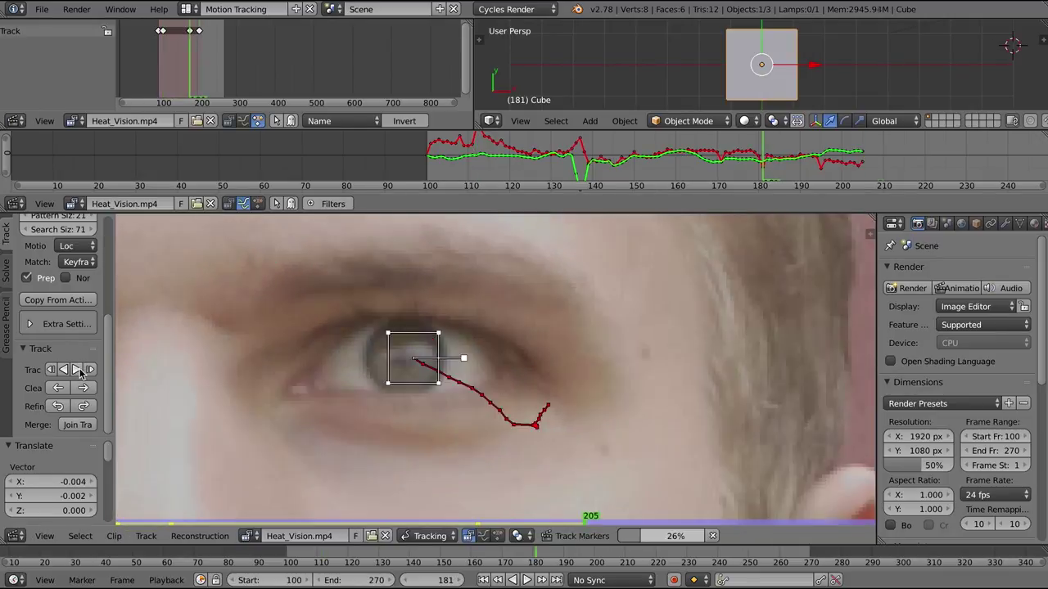
key(g)
click(75, 370)
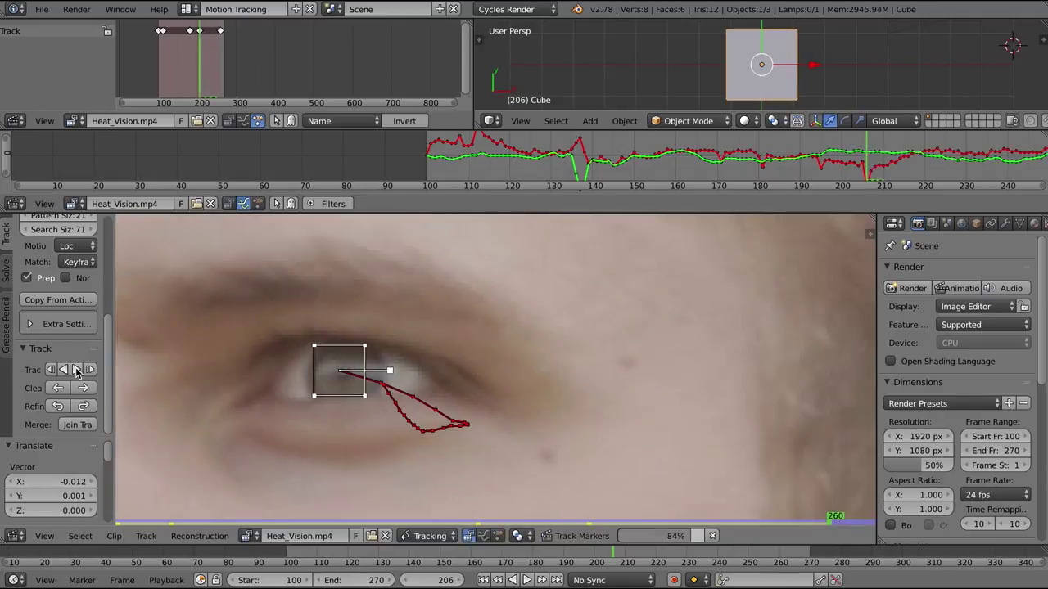
Continue tracking the left-eye marker forward and correct its position on the eye at frames 262 and 261
key(g)
click(75, 370)
key(g)
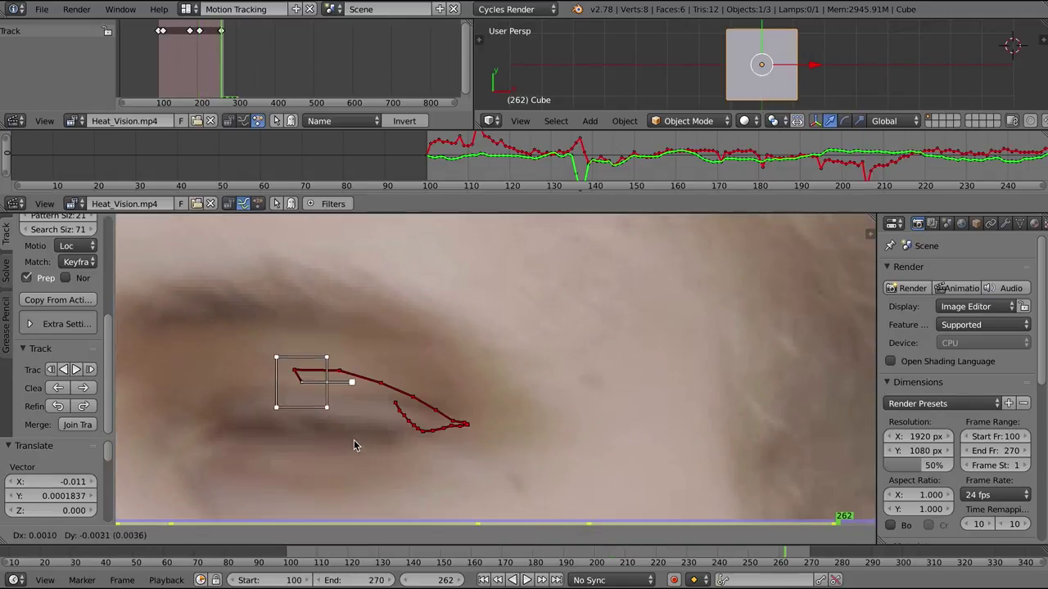
click(343, 463)
key(Left)
key(g)
click(322, 403)
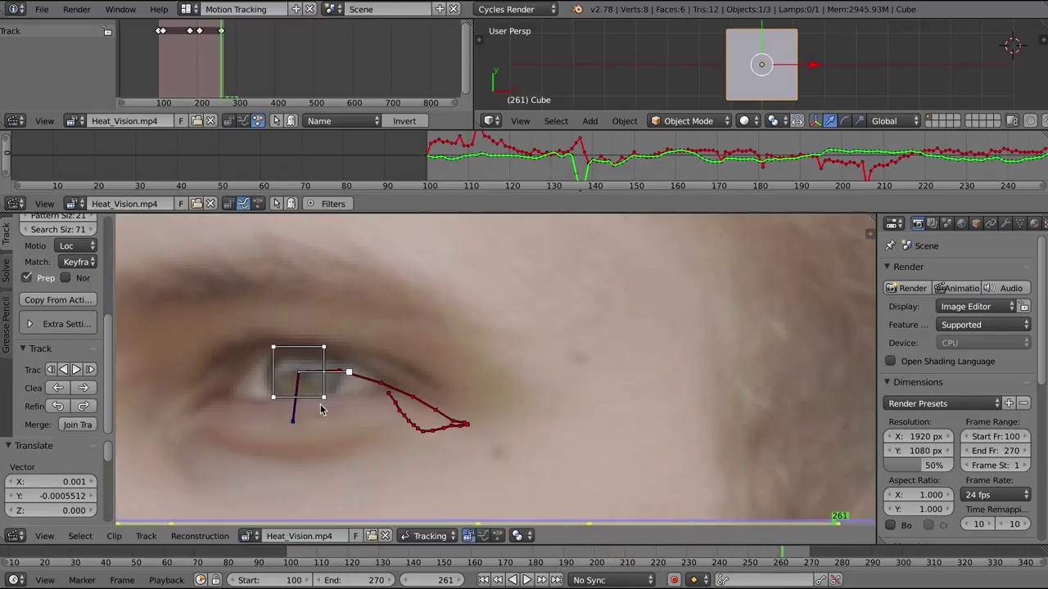
Track the left-eye marker backward, re-centre it at frame 211, then track forward again with a correction at frame 260
key(Left)
key(Left)
click(65, 370)
key(g)
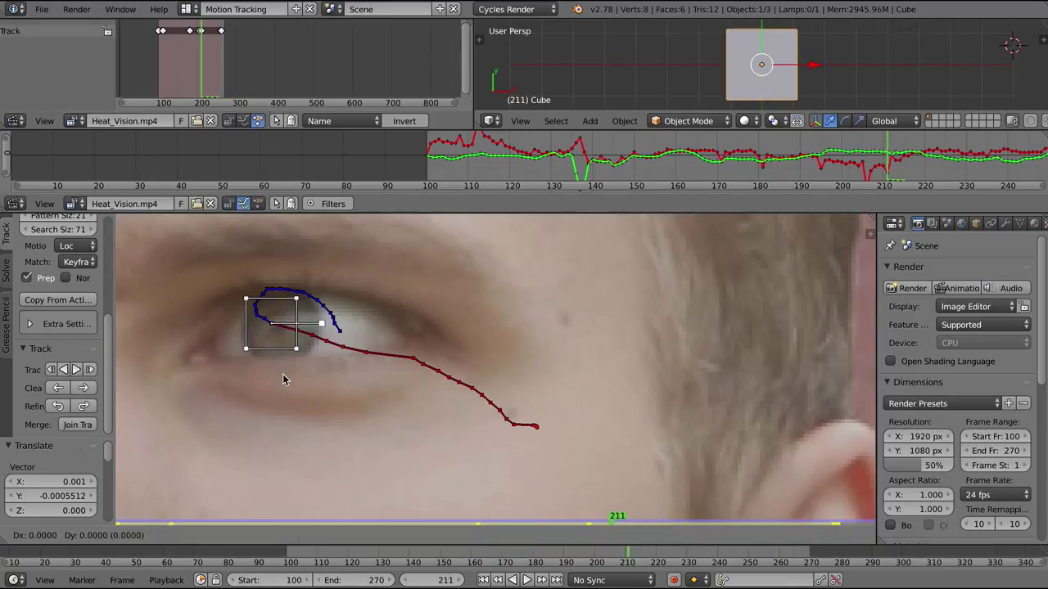
click(286, 376)
click(76, 370)
key(g)
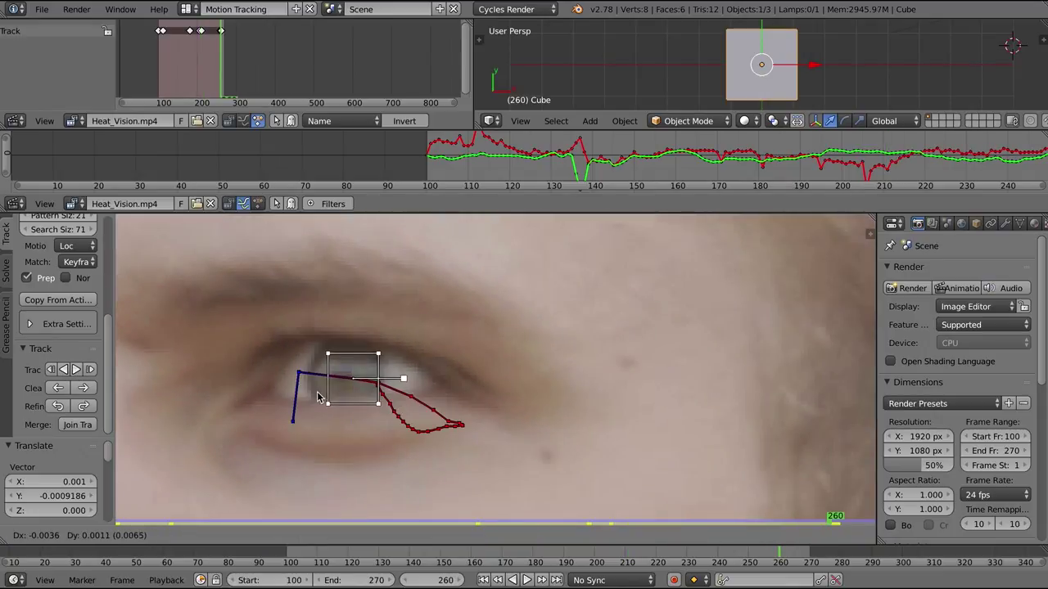
click(304, 390)
click(76, 370)
Reposition the left-eye marker onto the eye at frames 263 and 262
scroll(423, 376, down, 7)
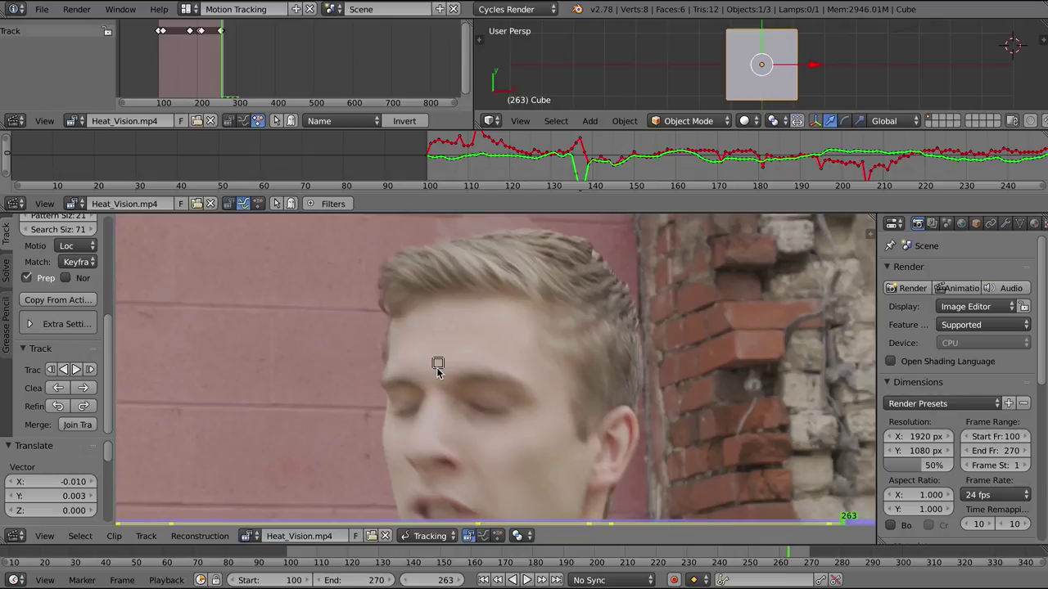
click(487, 441)
key(Left)
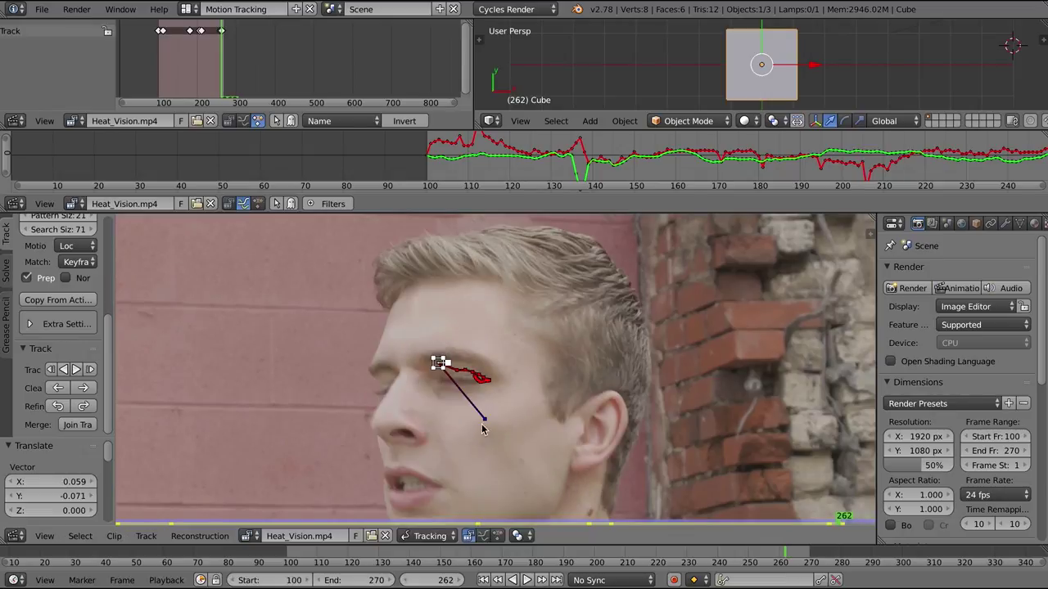
scroll(459, 424, up, 4)
key(g)
click(445, 422)
key(Left)
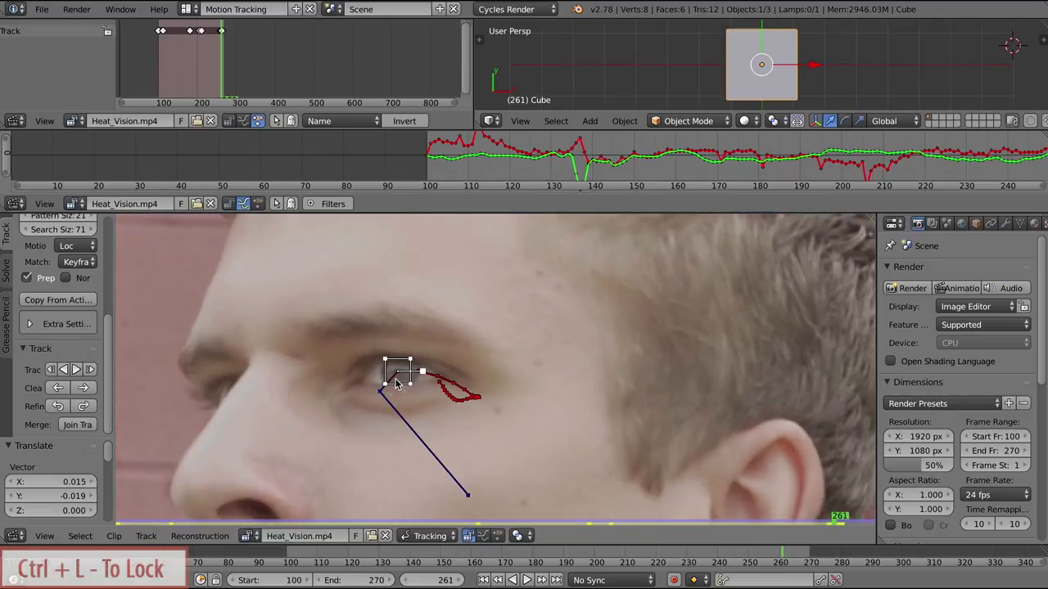
Lock the left-eye track and play the clip to check it
key(ctrl+l)
key(Left)
key(alt+a)
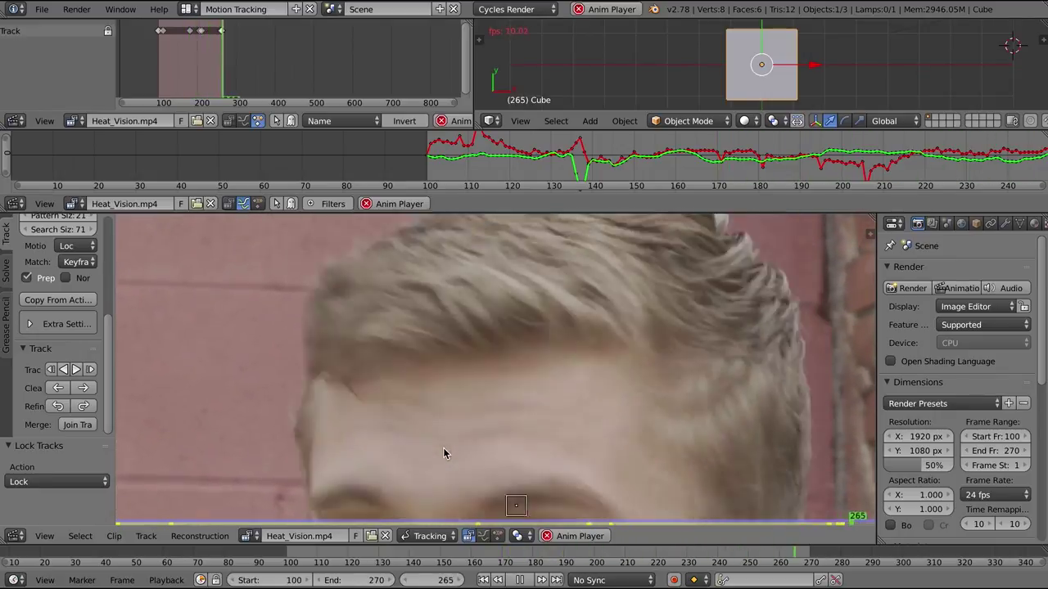
key(alt+a)
Add a second tracking marker on the man's right iris at frame 100 and scale it to about 0.703
scroll(455, 368, up, 2)
scroll(458, 368, up, 2)
click(485, 581)
scroll(440, 337, up, 3)
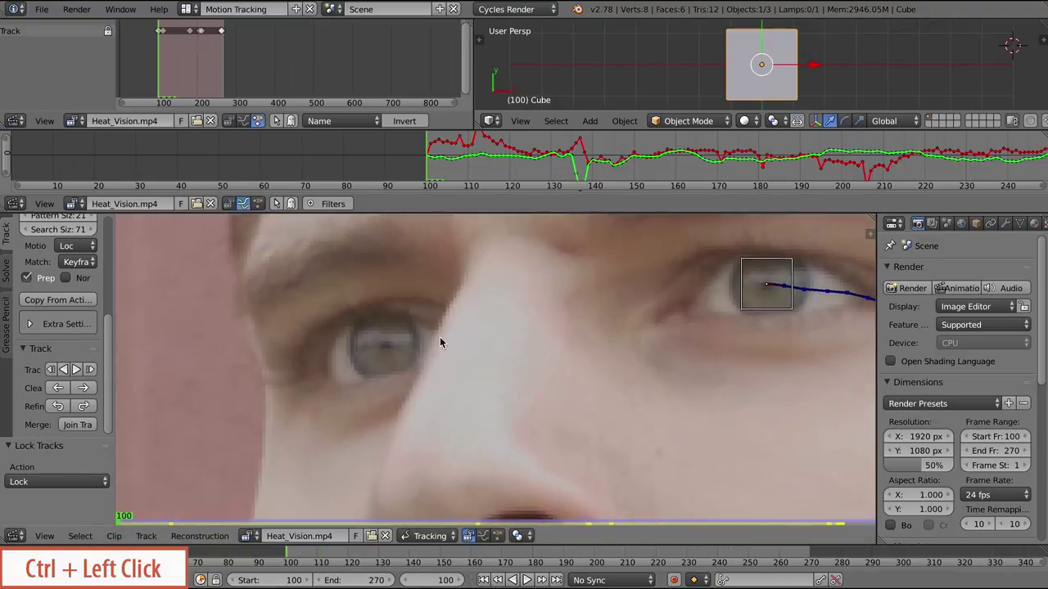
ctrl+click(358, 340)
key(s)
click(457, 384)
scroll(457, 382, down, 1)
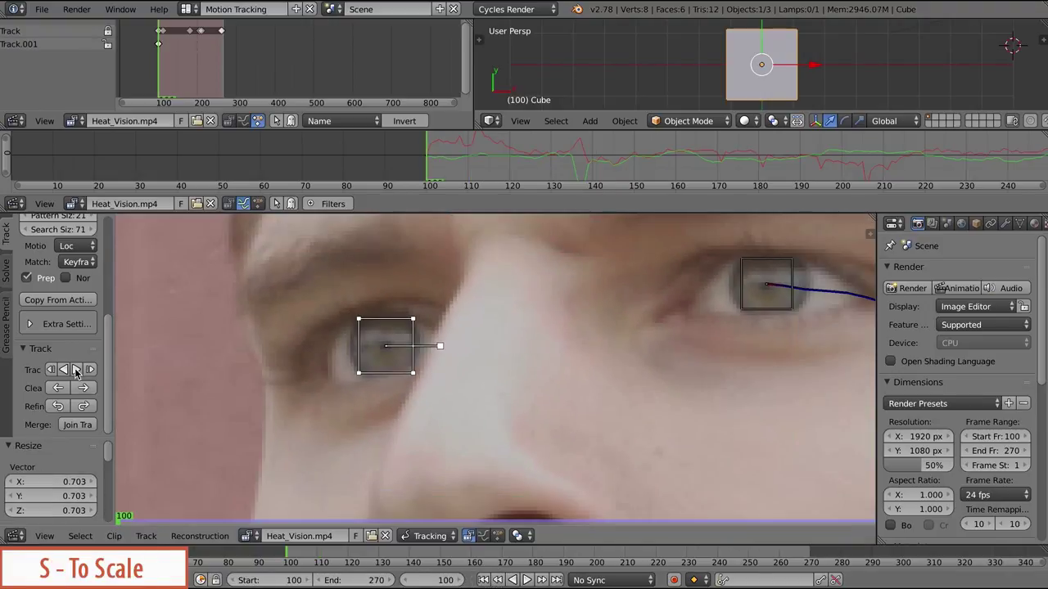
Track the right-eye marker forward, re-centring it on the iris at frame 112 and again where it drifts
key(ctrl+t)
key(g)
click(622, 379)
click(74, 370)
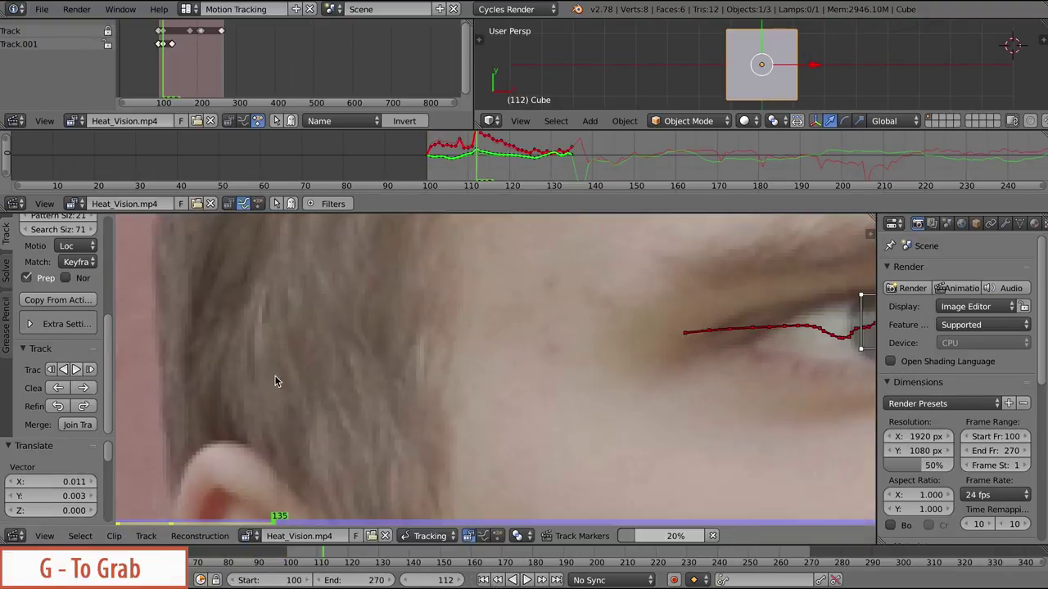
scroll(638, 384, down, 2)
scroll(507, 364, up, 3)
key(g)
click(552, 388)
Track the right-eye marker on to frame 206, re-centring it there and again a few frames earlier
click(75, 370)
scroll(378, 376, down, 1)
key(g)
click(378, 382)
key(Left)
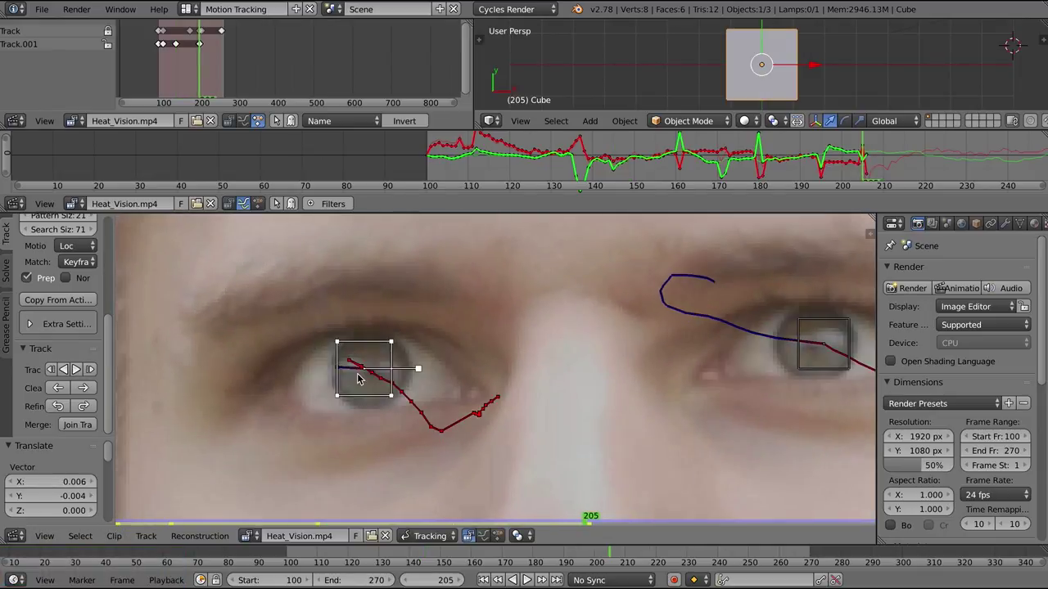
key(Left)
key(Left)
key(Left)
key(g)
click(431, 407)
Re-centre the right-eye marker at frame 197, track it forward, and correct its position at frame 263
key(Left)
key(Left)
key(Left)
key(Left)
key(g)
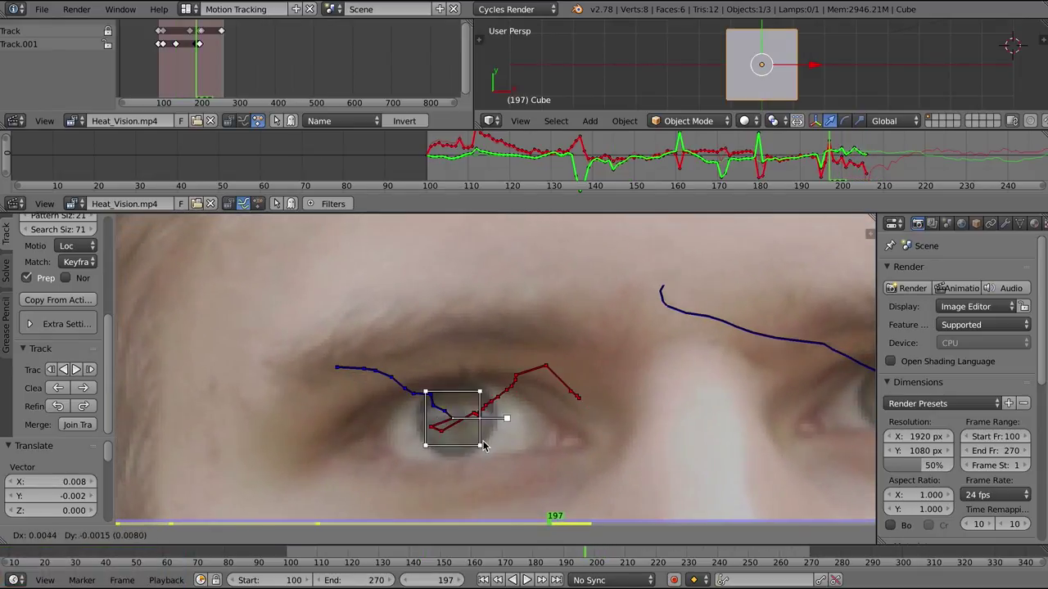
click(458, 425)
click(77, 369)
key(g)
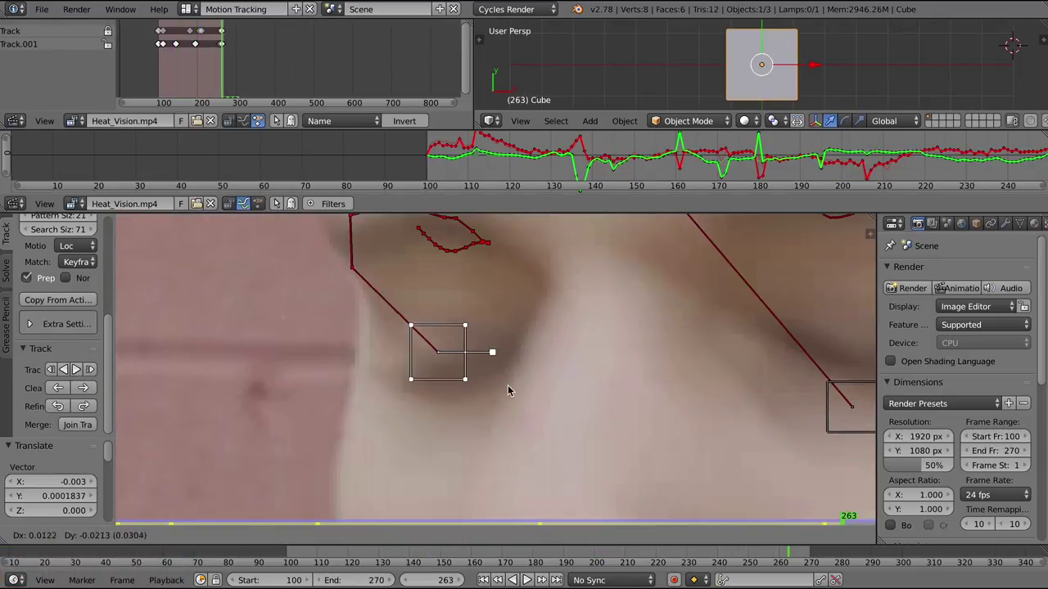
click(509, 390)
Step back through the earlier frames to check the right-eye track against the iris
scroll(491, 369, down, 3)
key(Left)
key(Left)
key(Left)
key(Left)
key(Left)
key(Left)
key(Left)
key(Left)
key(Left)
key(Left)
key(Left)
key(Left)
key(Left)
key(Left)
key(Left)
key(Left)
key(a)
key(a)
Lock the right-eye track and return to frame 100
key(ctrl+shift+Left)
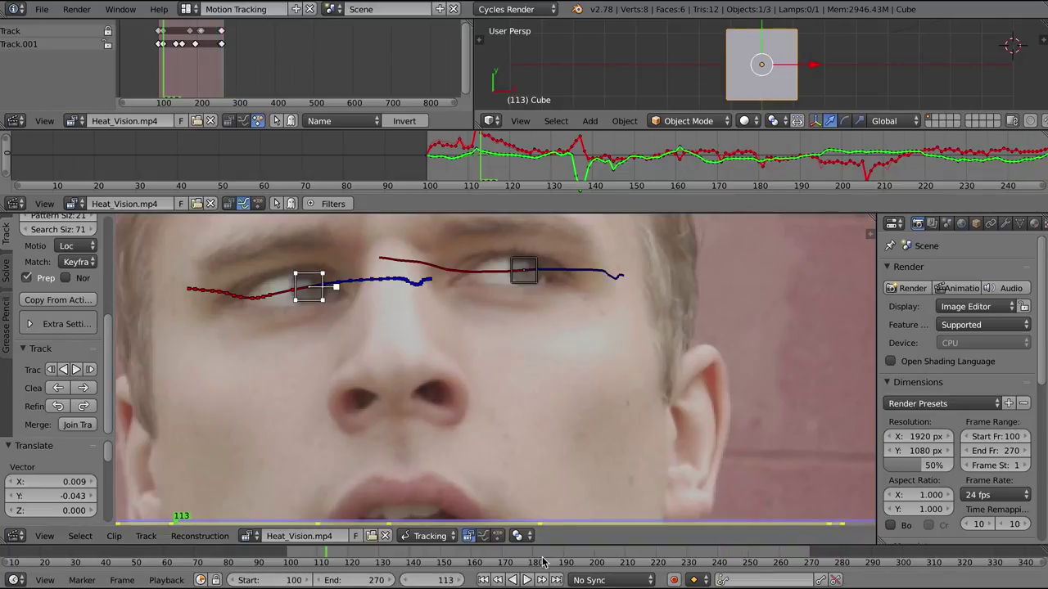
key(ctrl+l)
key(shift+Left)
Switch the clip editor to Mask mode and create a new mask named Eyes
scroll(593, 405, up, 5)
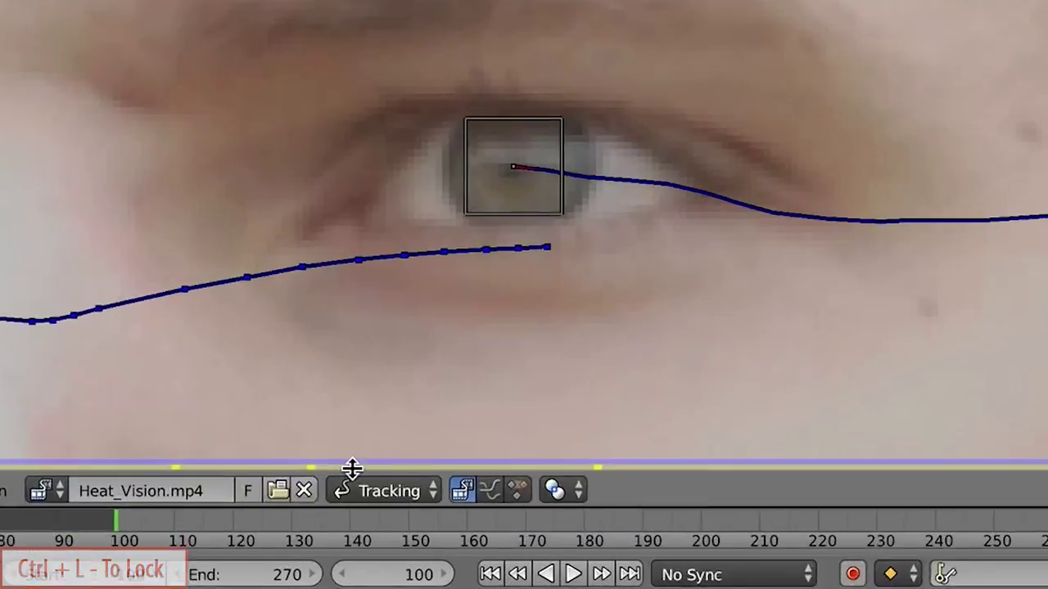
click(438, 534)
click(427, 501)
click(405, 454)
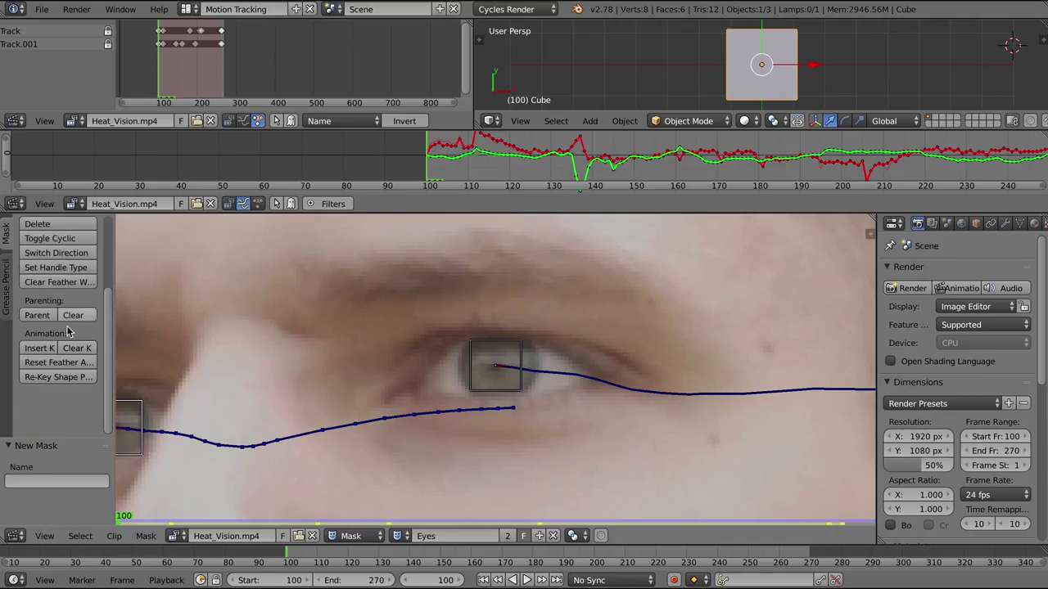
Add a circle to the Eyes mask, scale it to 0.412, and place it over the image-left eye
click(63, 243)
key(s)
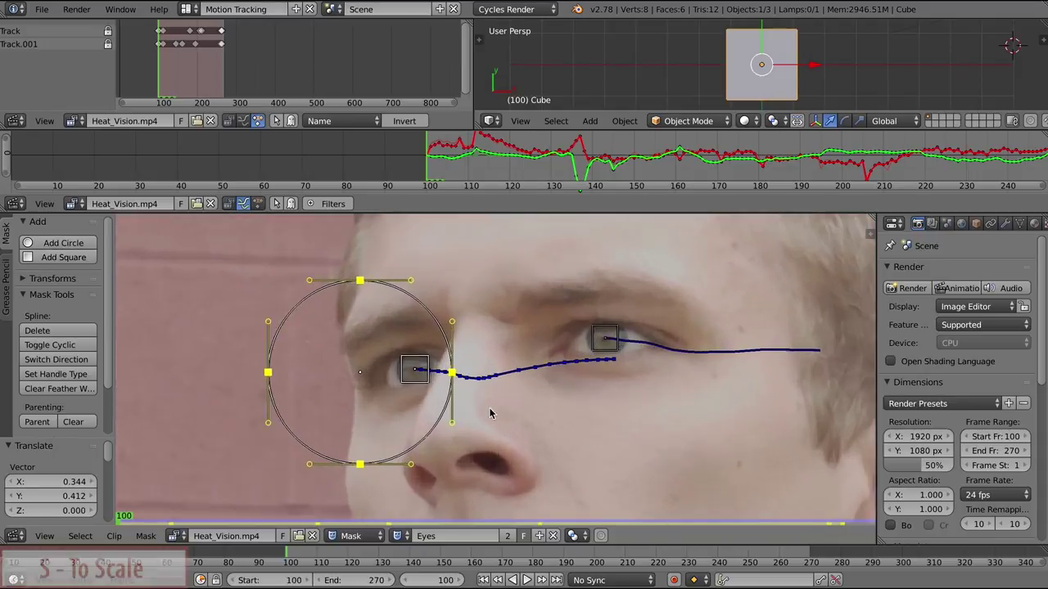
click(396, 393)
key(g)
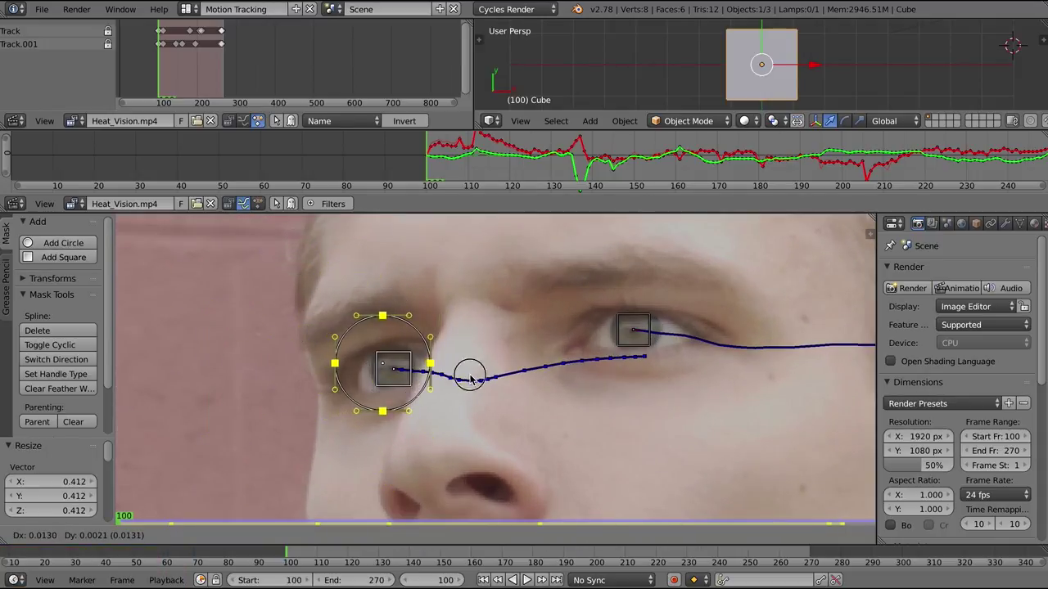
click(471, 379)
Shrink the circle further and position it so it fits the image-left iris
scroll(480, 355, up, 4)
key(s)
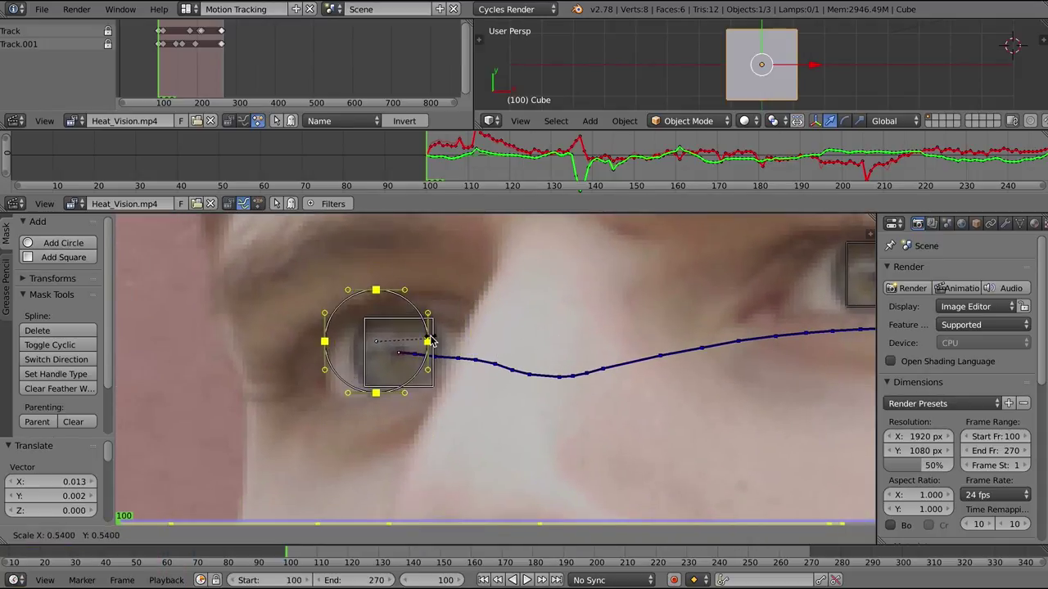
click(461, 349)
key(s)
click(449, 349)
key(g)
click(454, 352)
scroll(473, 358, up, 2)
Select the whole circle, parent it to the image-left eye's track, and play the clip to check that it follows
key(l)
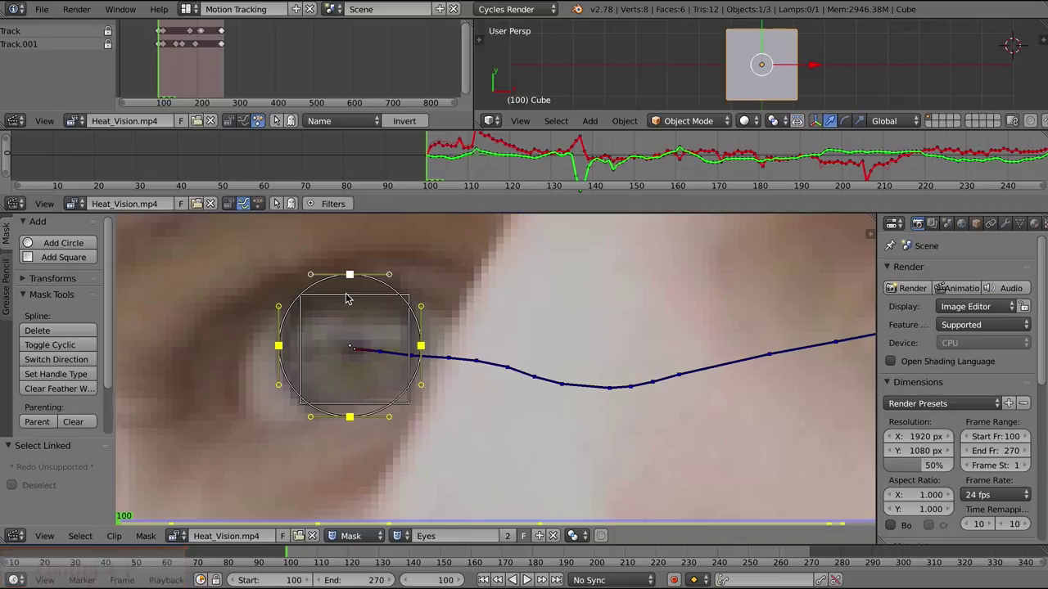
scroll(345, 298, down, 6)
key(alt+a)
scroll(328, 334, up, 2)
middle_drag(686, 358, 450, 357)
key(Escape)
Add a second circle for the image-right eye and scale it to 0.211
scroll(328, 334, down, 3)
scroll(451, 358, up, 1)
click(63, 243)
scroll(259, 277, up, 1)
key(s)
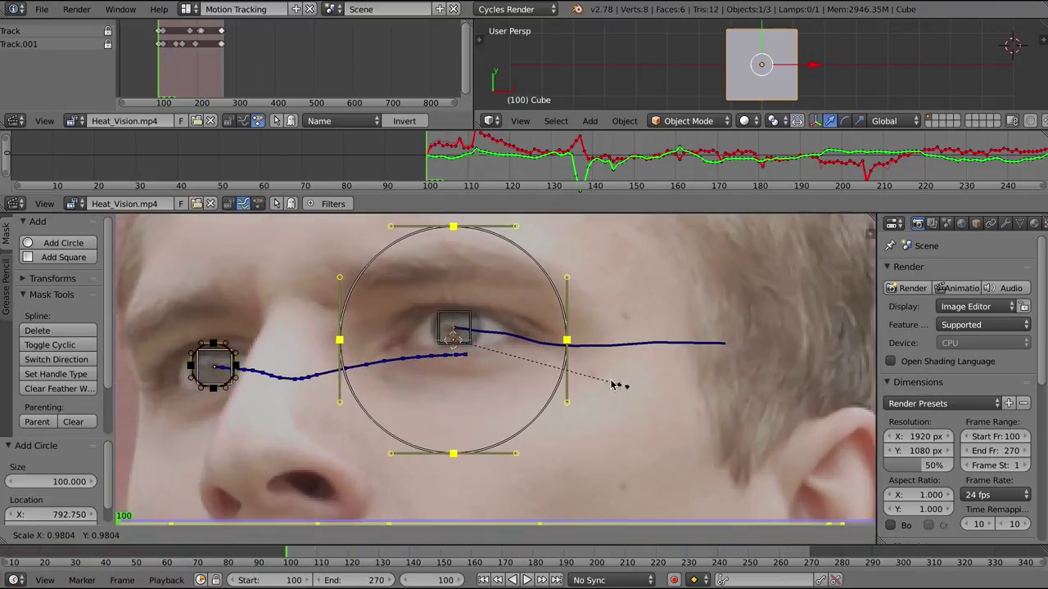
click(493, 353)
Centre the second circle on the image-right iris and fine-tune its size with a 0.990 scale
scroll(500, 371, up, 3)
middle_drag(492, 308, 543, 437)
key(g)
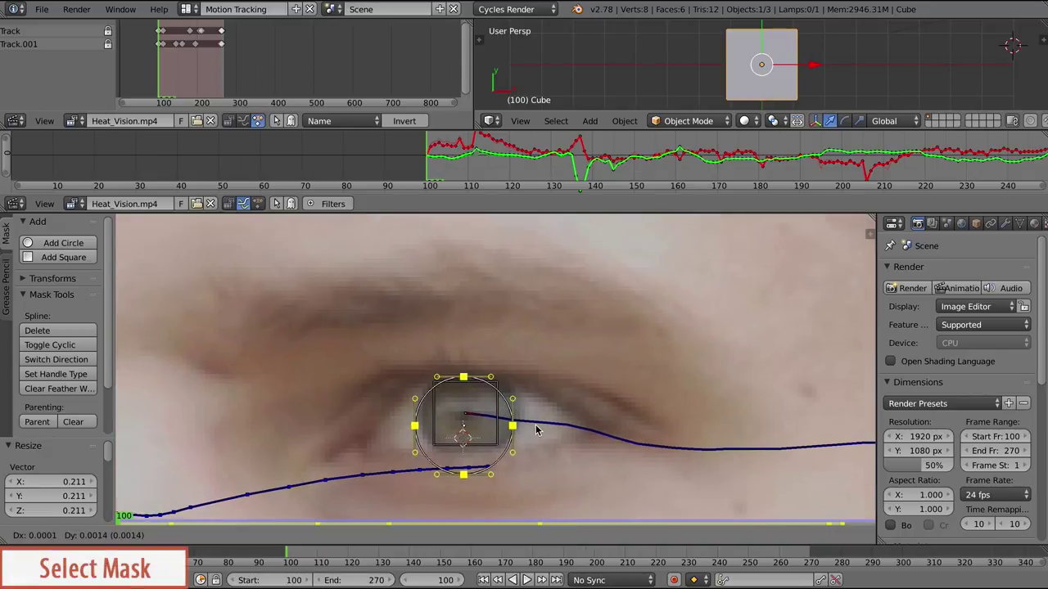
click(539, 425)
key(s)
click(539, 426)
Parent the second circle to the image-right eye's track and play the clip to check both masks
scroll(536, 428, up, 1)
scroll(557, 379, up, 1)
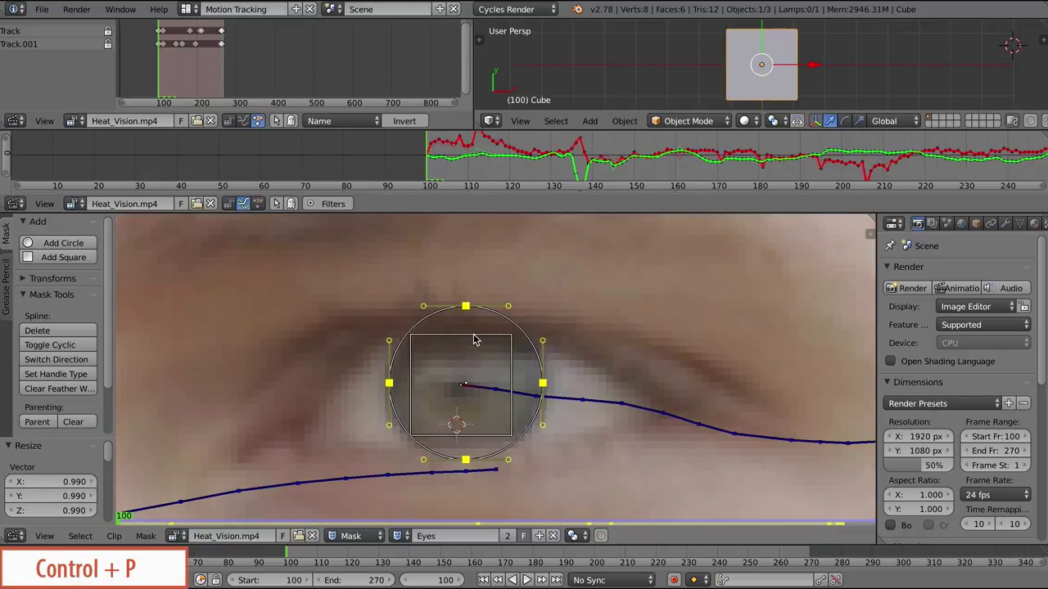
scroll(474, 360, down, 6)
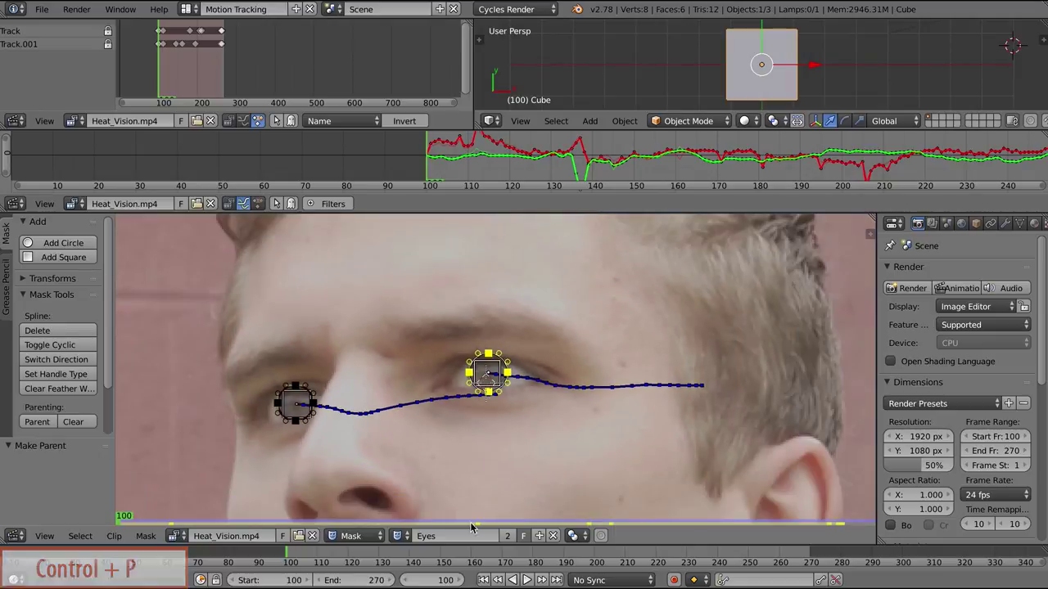
click(526, 580)
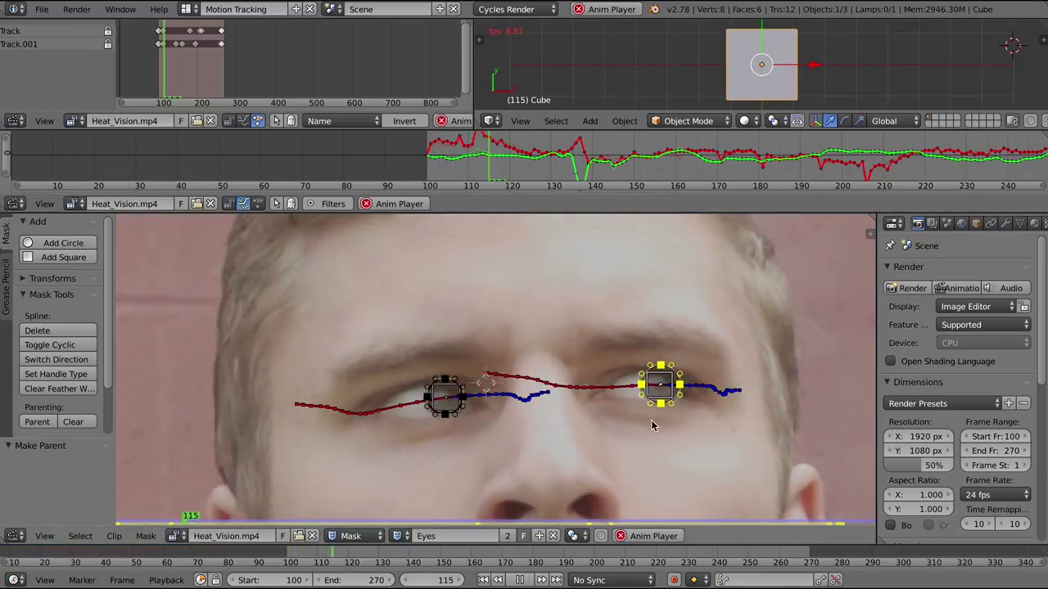
key(Escape)
Slide the image-left mask's points to match the visible iris at frames 100 and 110
scroll(527, 363, up, 8)
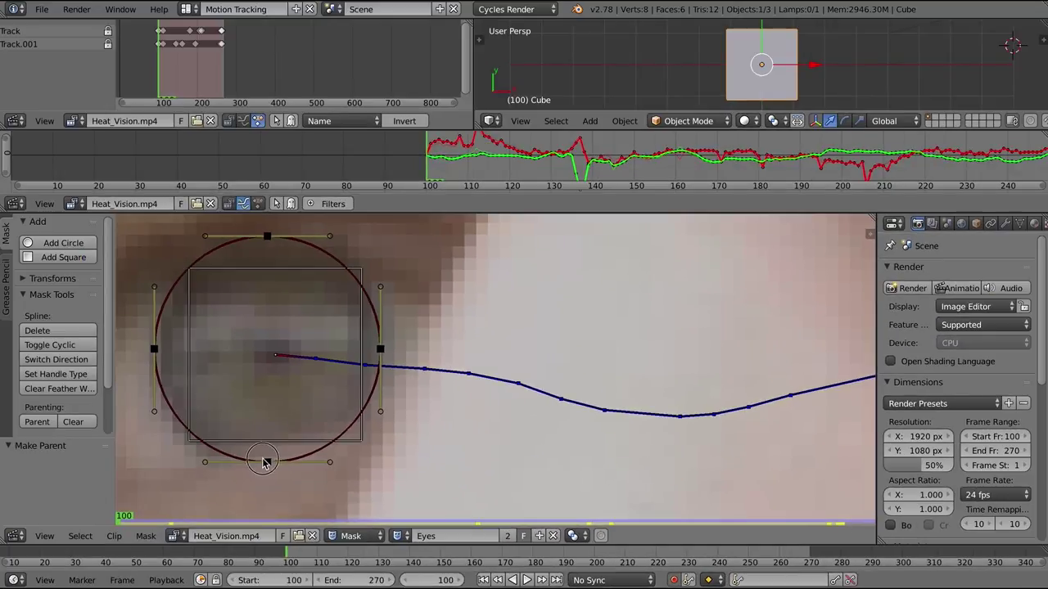
click(316, 549)
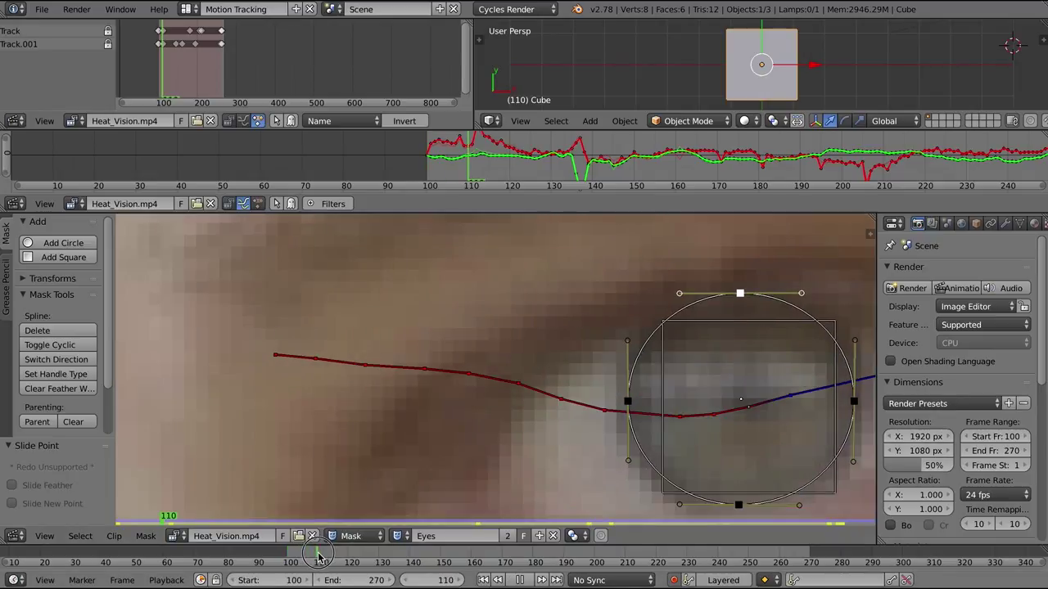
scroll(462, 360, down, 8)
middle_drag(586, 367, 519, 354)
scroll(519, 354, up, 4)
scroll(518, 358, up, 2)
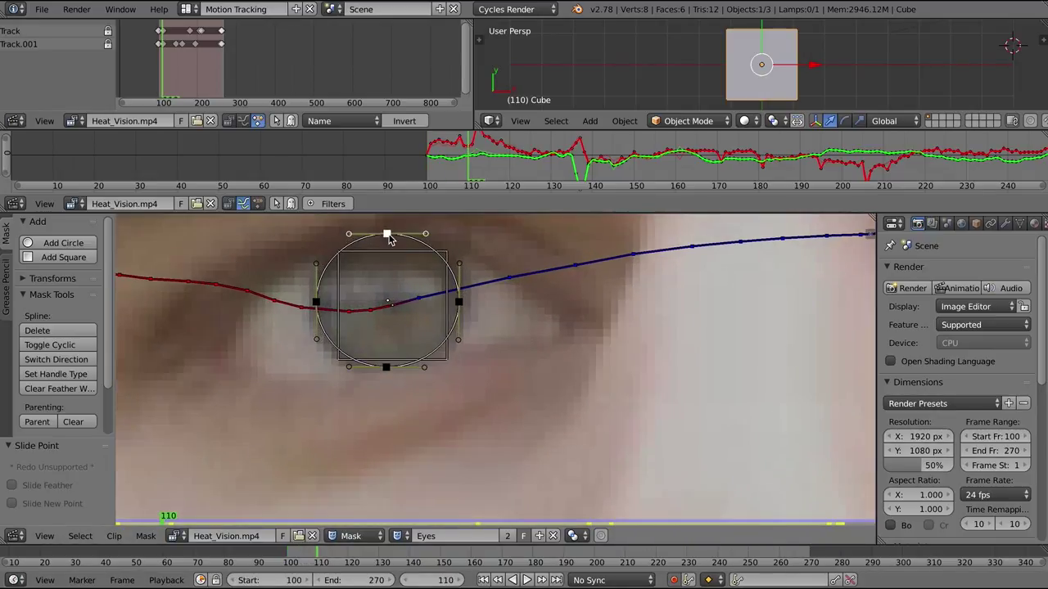
click(460, 303)
Refit the image-left mask to the iris at frame 119, and flatten it for the narrowed eye at frame 146
click(344, 558)
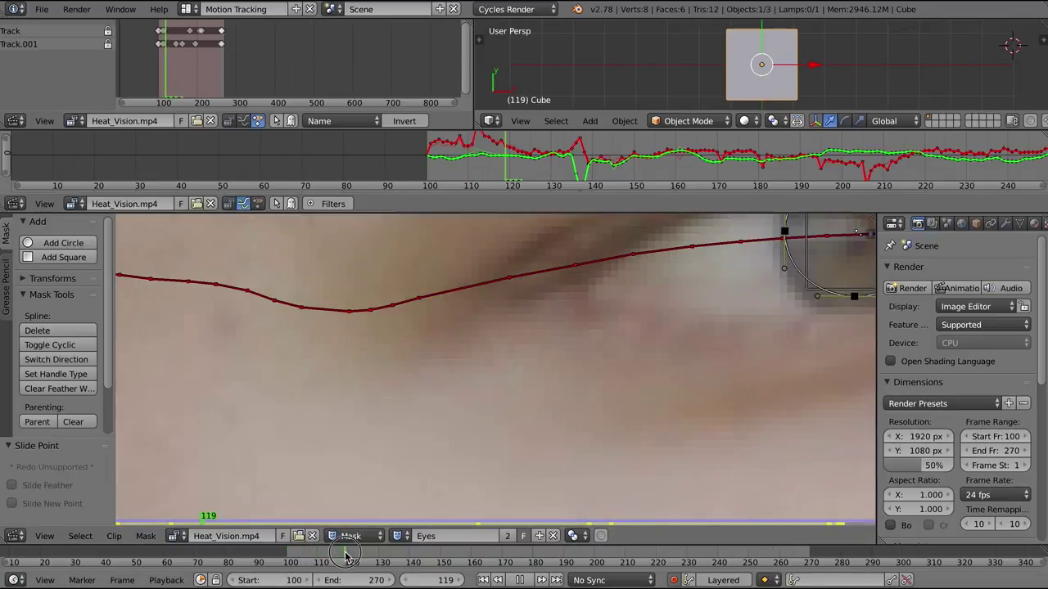
scroll(617, 329, down, 4)
middle_drag(721, 307, 606, 340)
scroll(606, 340, up, 2)
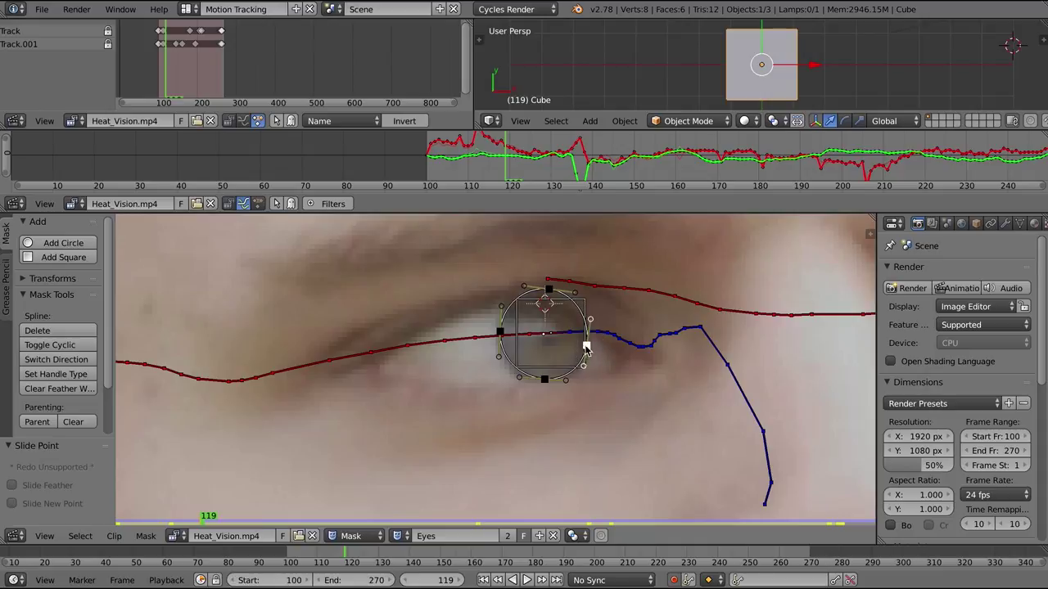
scroll(602, 377, down, 2)
drag(362, 553, 391, 559)
scroll(393, 418, up, 4)
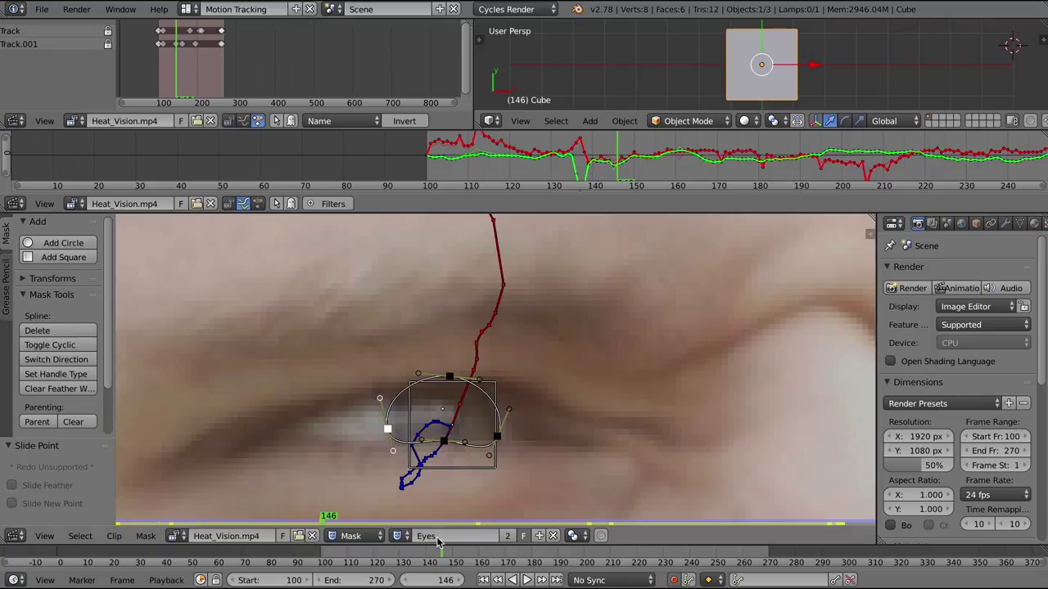
At frame 142, slide the image-left mask's top, bottom and side points to the iris between the eyelids
drag(437, 552, 432, 552)
drag(466, 362, 464, 378)
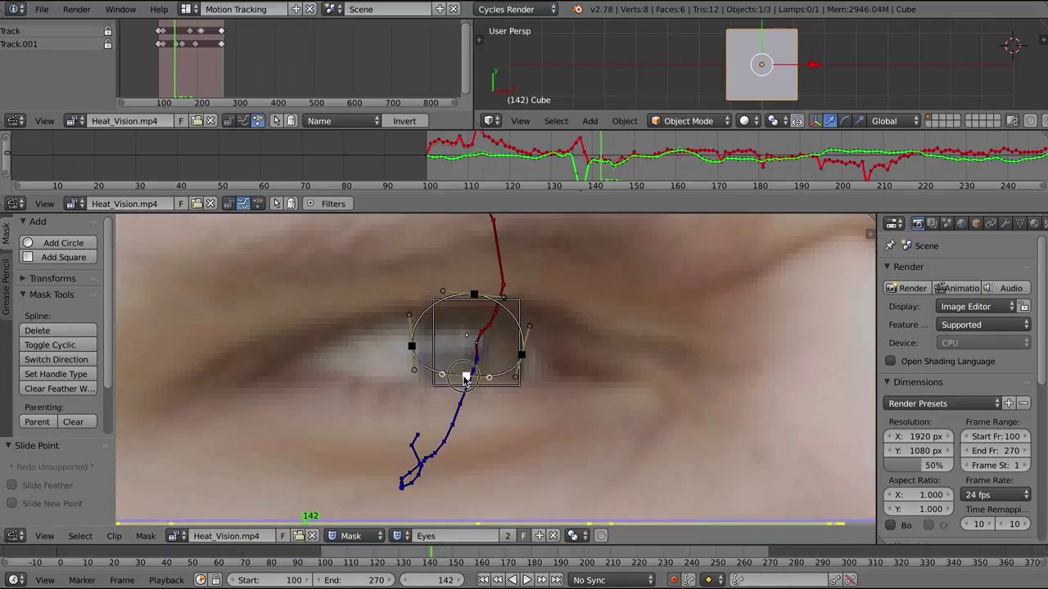
drag(472, 306, 473, 297)
drag(522, 356, 525, 360)
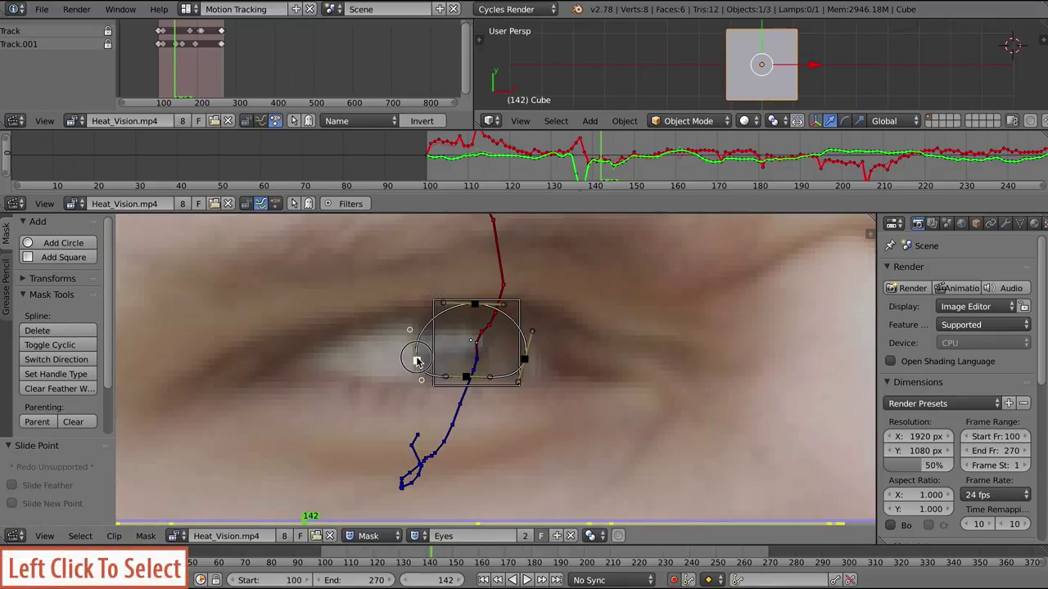
At frame 136, adjust the bottom, top and inner side points of the image-left mask to the iris edge
drag(425, 556, 415, 555)
scroll(429, 393, up, 1)
drag(424, 349, 424, 359)
drag(430, 242, 431, 236)
drag(496, 314, 493, 314)
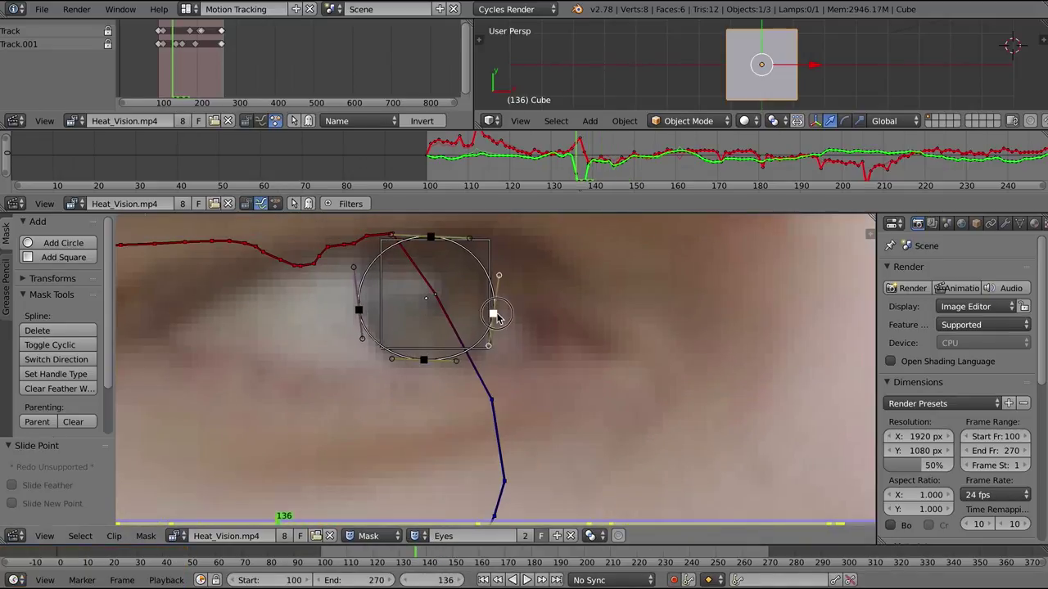
At frame 169, reopen the flattened image-left mask so it follows the full iris outline
scroll(491, 360, down, 2)
drag(419, 551, 502, 553)
scroll(434, 377, up, 3)
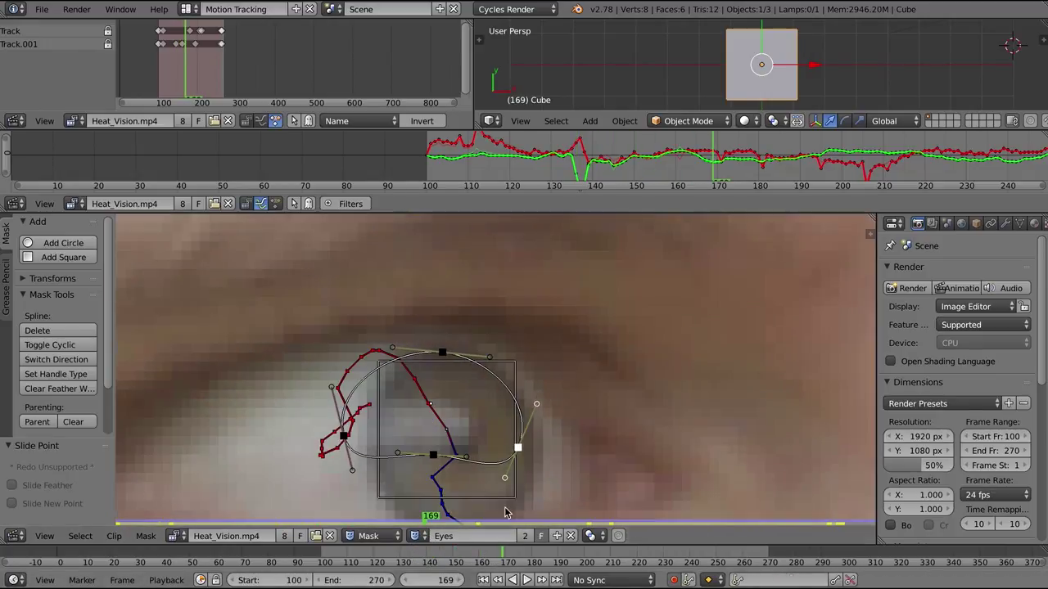
middle_drag(501, 483, 499, 409)
drag(433, 381, 449, 450)
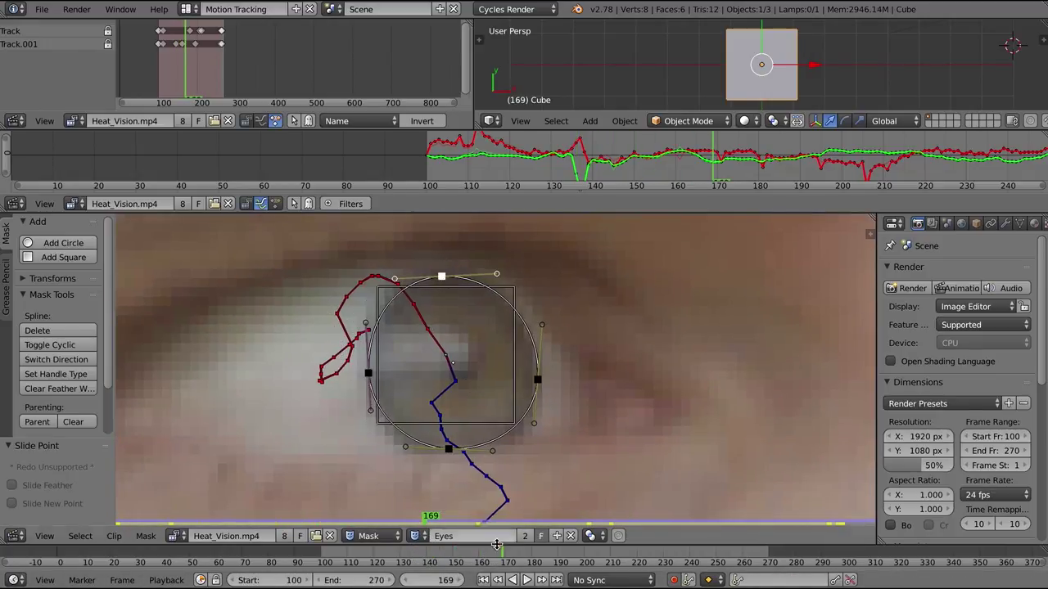
Go back a few frames from 169 and nudge the image-left mask's outer side point to the iris edge
drag(497, 553, 488, 553)
drag(369, 367, 371, 365)
scroll(372, 368, down, 2)
middle_drag(410, 384, 393, 456)
At frame 191, slide the image-left mask's top and bottom points to the edges of the iris
drag(491, 554, 560, 553)
middle_drag(522, 422, 522, 249)
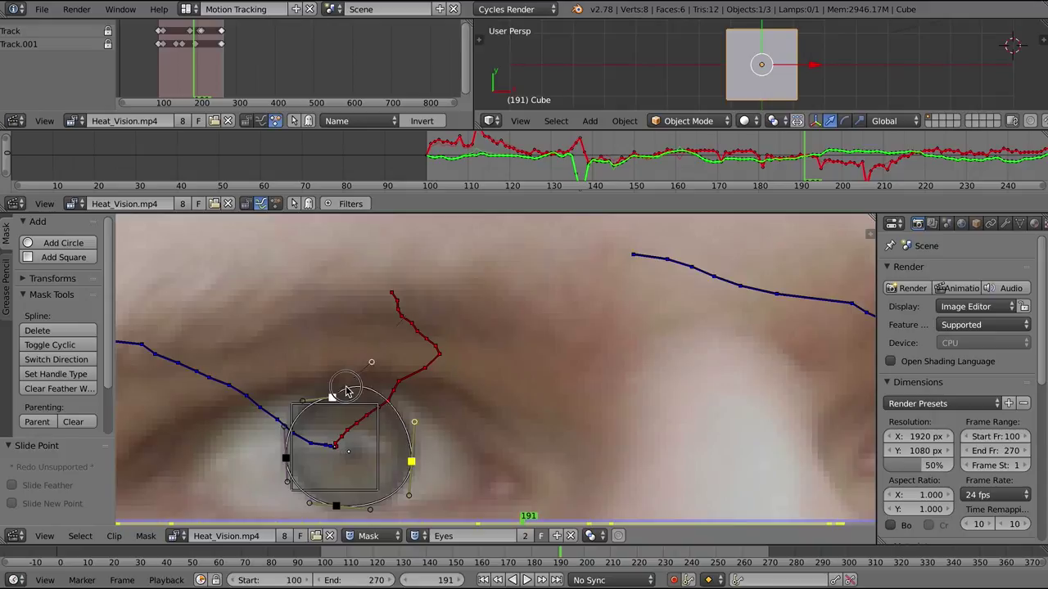
drag(336, 506, 335, 510)
At frame 205, reshape the image-left mask to the iris, sliding its outer side point to the iris edge
drag(563, 556, 597, 556)
middle_drag(238, 371, 477, 365)
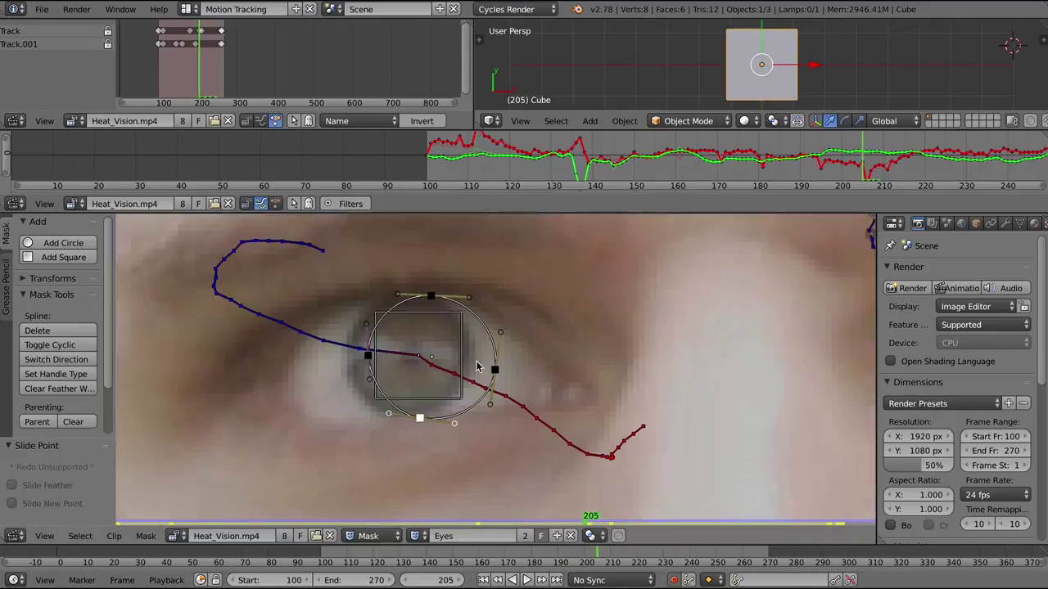
scroll(481, 365, up, 2)
drag(296, 349, 260, 347)
scroll(369, 392, down, 3)
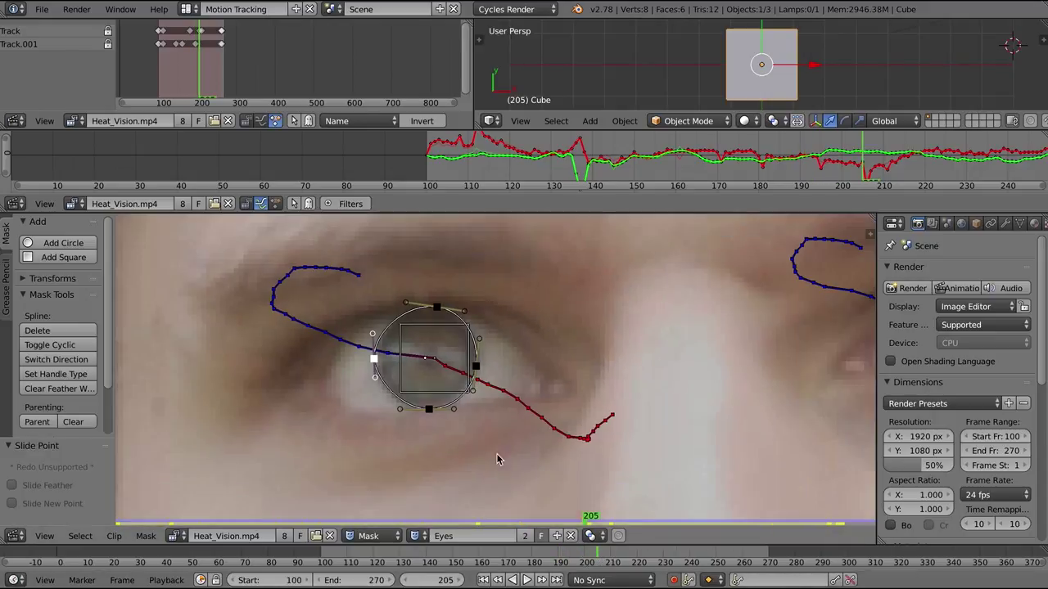
Refit the image-left mask to the iris between frames 205 and 222
drag(598, 554, 627, 554)
middle_drag(432, 360, 568, 404)
scroll(458, 368, up, 2)
drag(280, 312, 293, 316)
scroll(379, 236, down, 3)
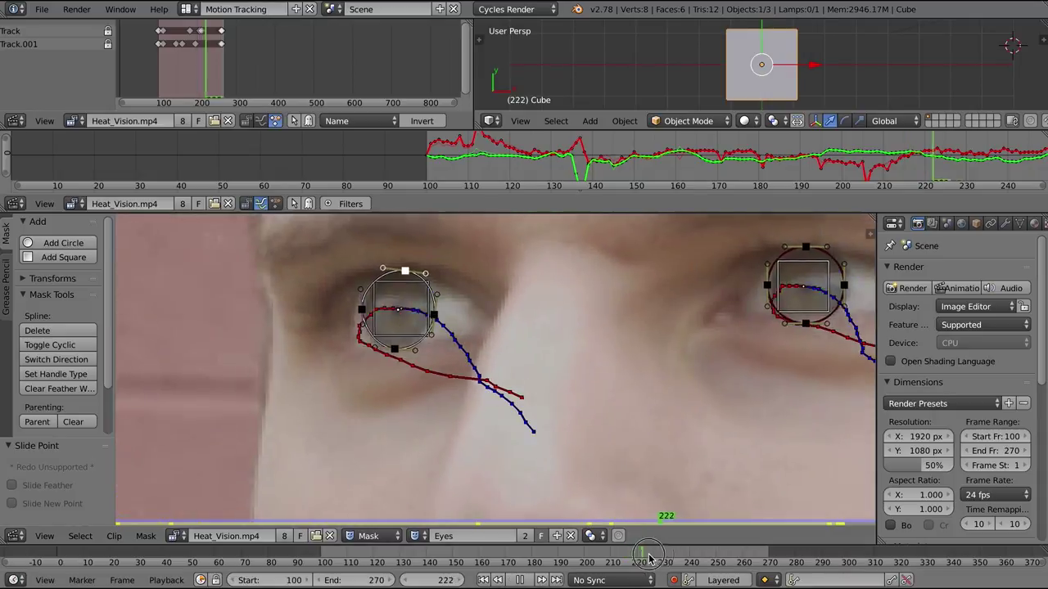
scroll(495, 375, up, 3)
scroll(517, 409, down, 4)
At frame 248, raise the image-left mask's bottom point to the lower edge of the iris
drag(728, 554, 779, 555)
middle_drag(713, 503, 452, 323)
scroll(451, 324, up, 3)
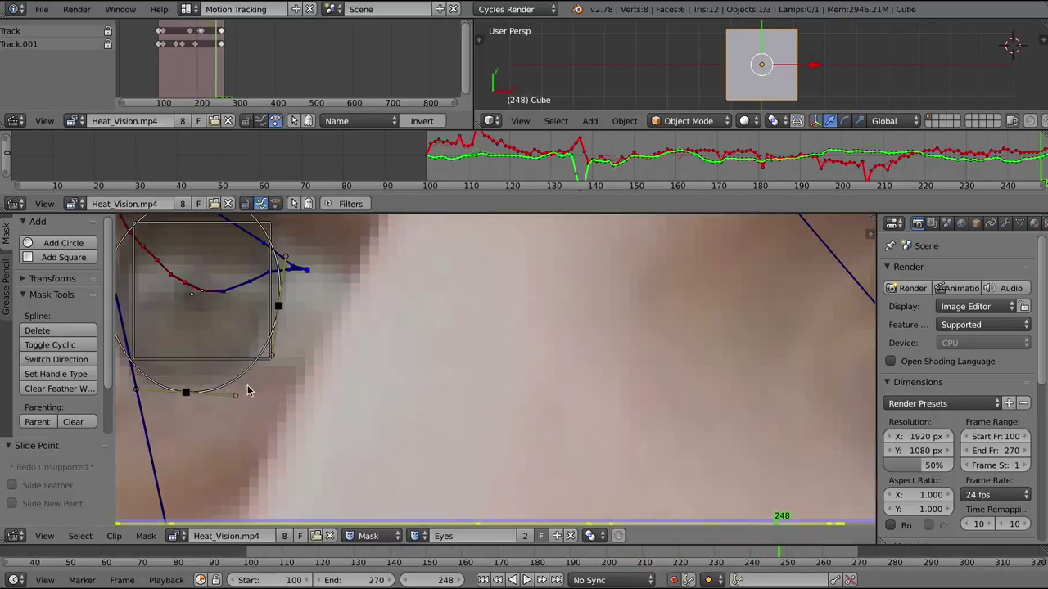
drag(185, 390, 183, 386)
middle_drag(182, 284, 344, 337)
scroll(556, 394, down, 3)
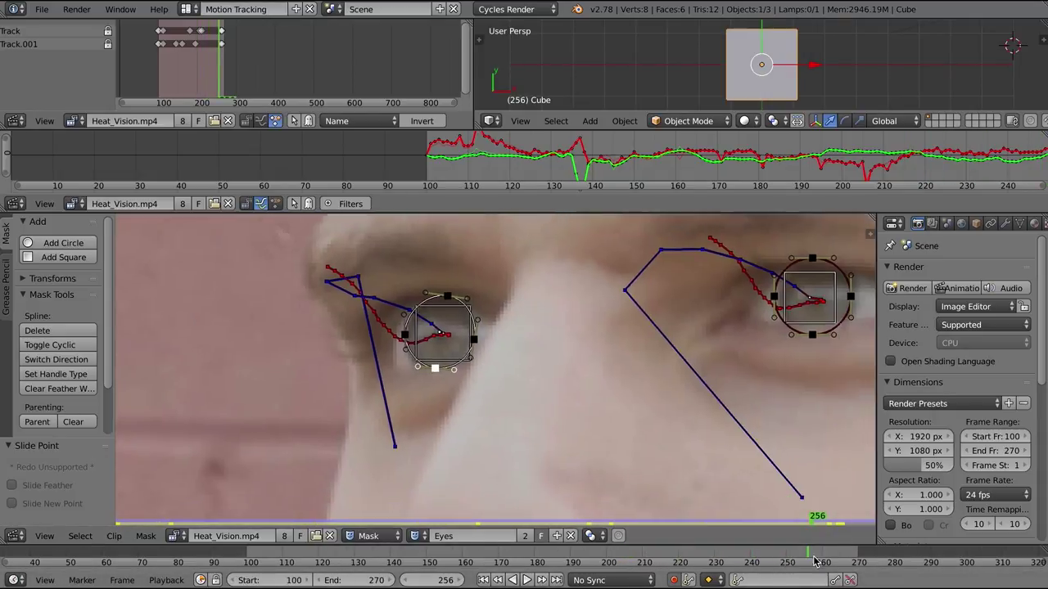
At frames 260 and 259, narrow the image-left mask to the part of the eye not hidden by the nose
scroll(539, 344, up, 3)
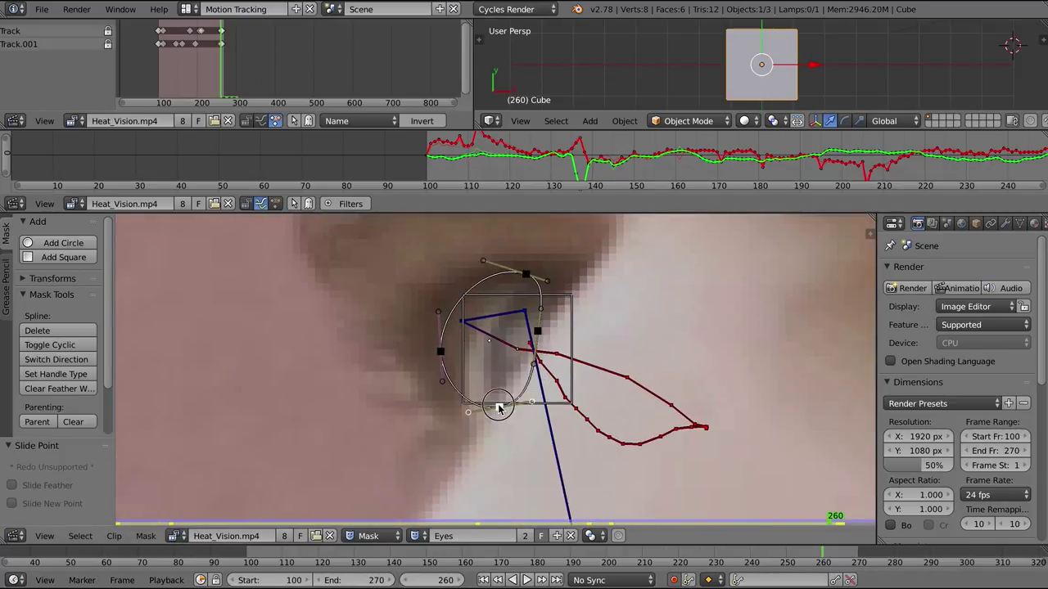
drag(821, 555, 819, 555)
drag(607, 349, 629, 358)
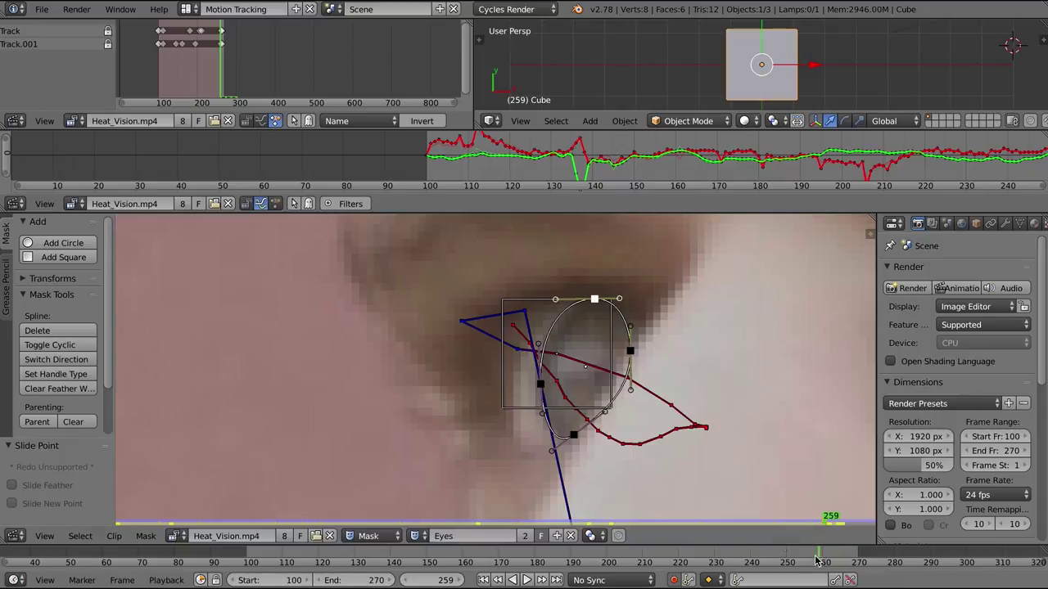
At frame 262, select all points of the image-left mask and move them above the picture, outside the frame
mouse_move(817, 561)
mouse_down()
mouse_move(841, 551)
mouse_move(829, 551)
mouse_up()
scroll(601, 357, down, 4)
middle_drag(597, 361, 691, 267)
scroll(622, 384, up, 2)
right_click(618, 390)
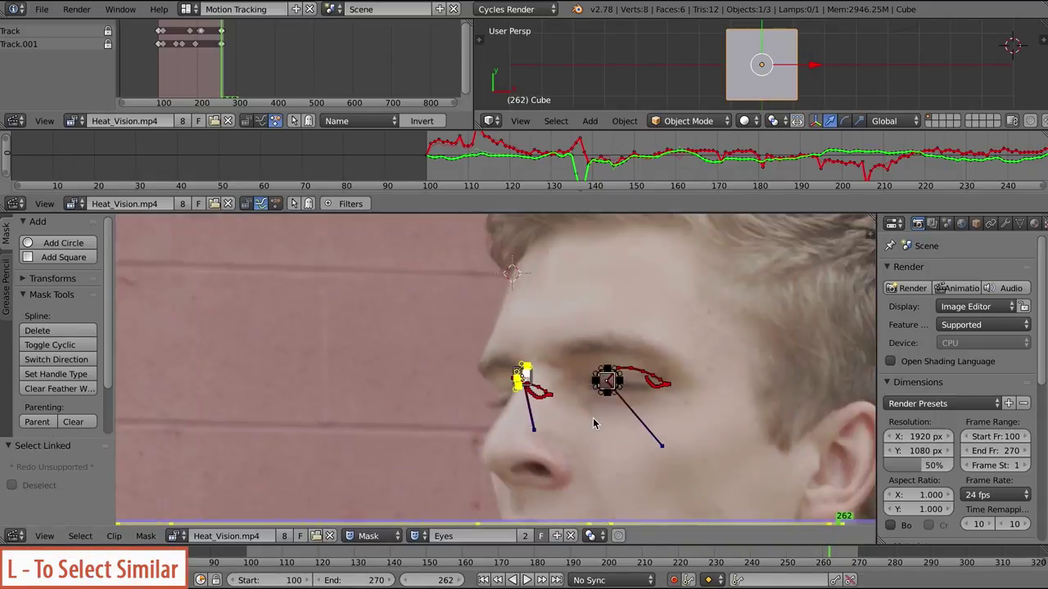
scroll(592, 425, down, 7)
key(g)
click(562, 320)
Step through the frames before 262 to examine how the image-left mask leaves the eye
scroll(563, 410, up, 12)
key(Left)
key(Left)
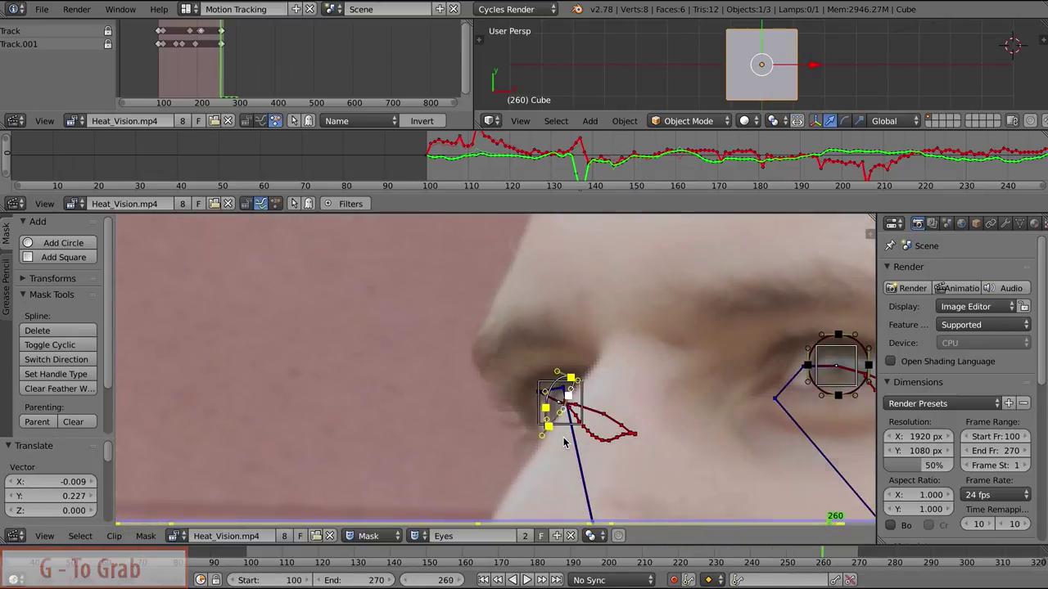
key(Left)
key(Left)
key(Left)
key(Left)
key(Left)
key(Left)
key(Left)
key(Left)
key(Left)
key(Left)
key(Left)
key(Right)
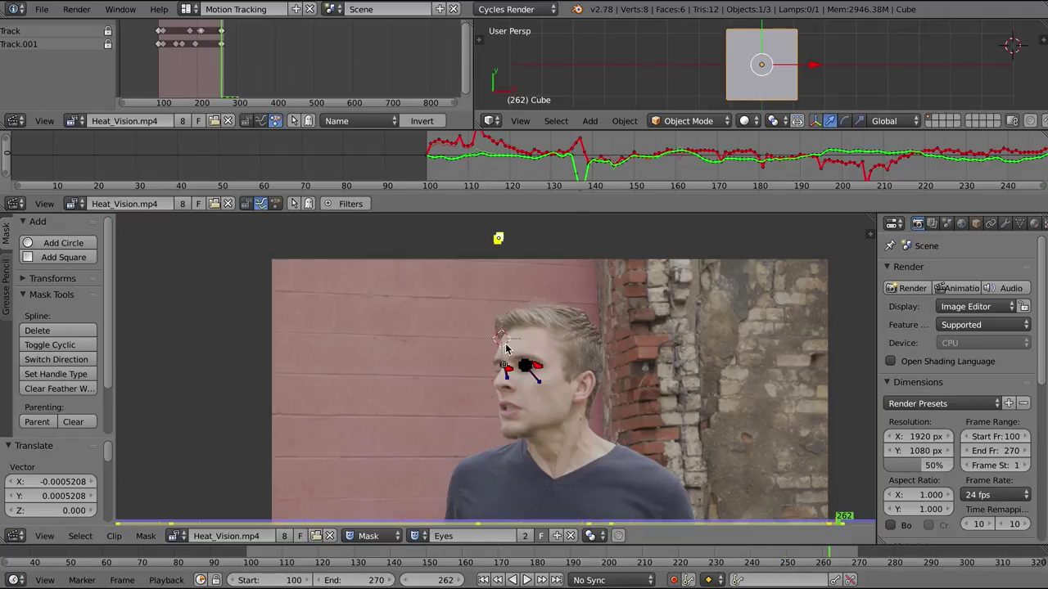
Return to frame 100 and slide the image-right mask's bottom and top points inward to the iris edges
scroll(495, 367, up, 9)
drag(819, 557, 247, 557)
scroll(532, 385, up, 6)
click(565, 457)
drag(552, 461, 553, 452)
drag(552, 307, 552, 316)
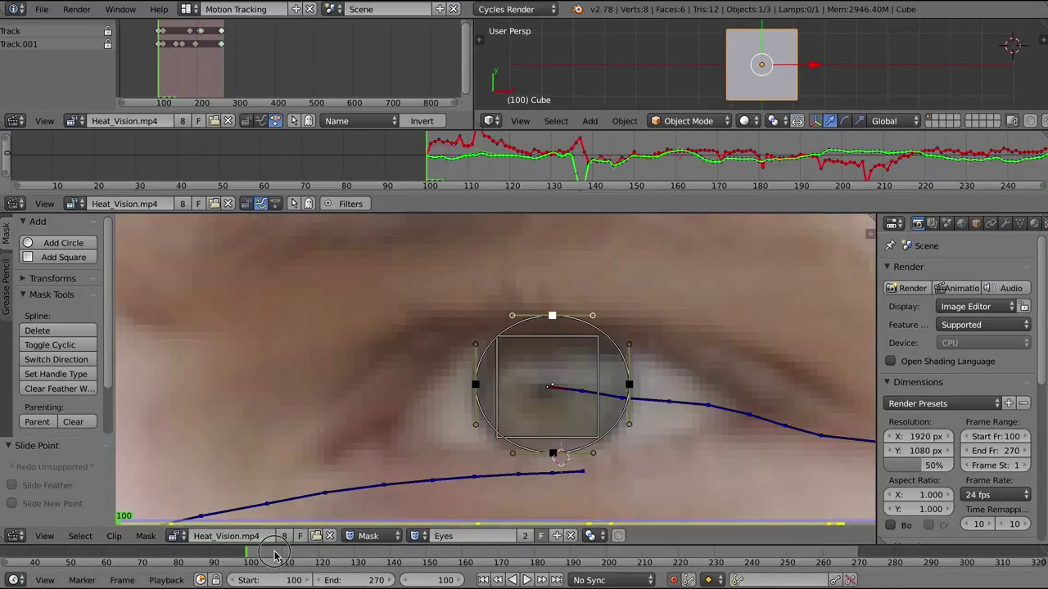
Advance to shortly after frame 110 and raise the image-right mask's bottom point to the lower eyelid
drag(269, 556, 276, 556)
middle_drag(761, 401, 486, 374)
drag(277, 555, 292, 554)
middle_drag(786, 409, 400, 354)
drag(474, 430, 475, 421)
At frame 126, pull the image-right mask's side, bottom and top points inward to the visible iris
drag(293, 556, 340, 556)
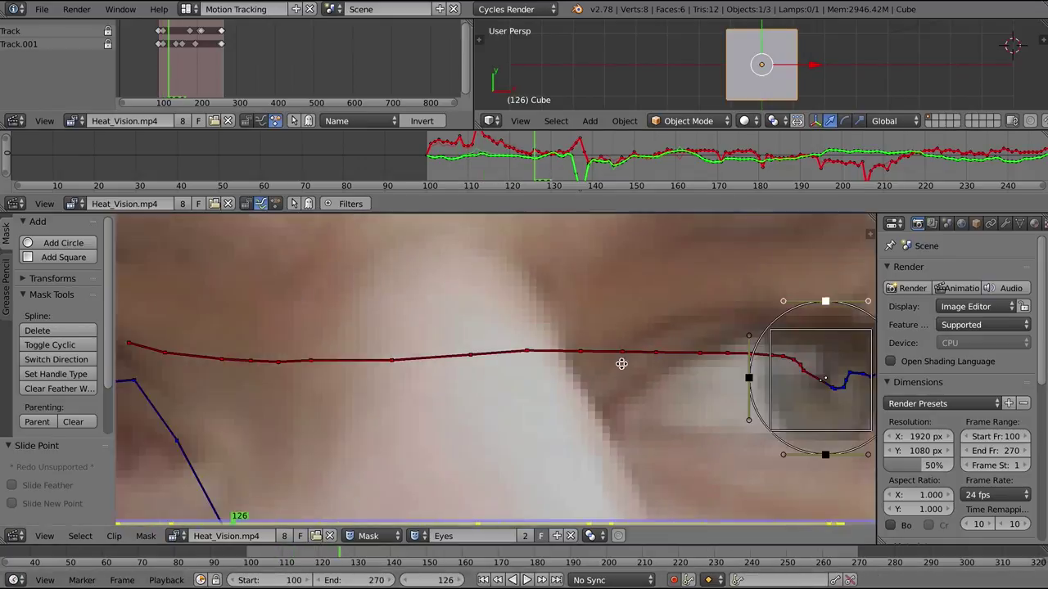
middle_drag(777, 372, 508, 369)
drag(631, 374, 615, 374)
drag(541, 451, 541, 434)
drag(541, 297, 541, 306)
Advance to just past frame 140 and reshape the image-right mask to the iris inside the narrowed eye
scroll(709, 418, down, 1)
scroll(709, 415, down, 5)
drag(340, 557, 402, 556)
middle_drag(540, 458, 534, 380)
scroll(537, 385, up, 1)
drag(509, 393, 563, 383)
scroll(608, 414, up, 3)
drag(602, 415, 597, 415)
Move on to just past frame 150 and raise the image-right mask's bottom point to the lower eyelid
drag(401, 557, 442, 557)
middle_drag(499, 496, 478, 381)
scroll(479, 381, up, 2)
drag(486, 443, 486, 429)
At frame 163, raise the image-right mask's bottom point and adjust its side to the visible iris
drag(459, 553, 472, 554)
drag(587, 364, 588, 350)
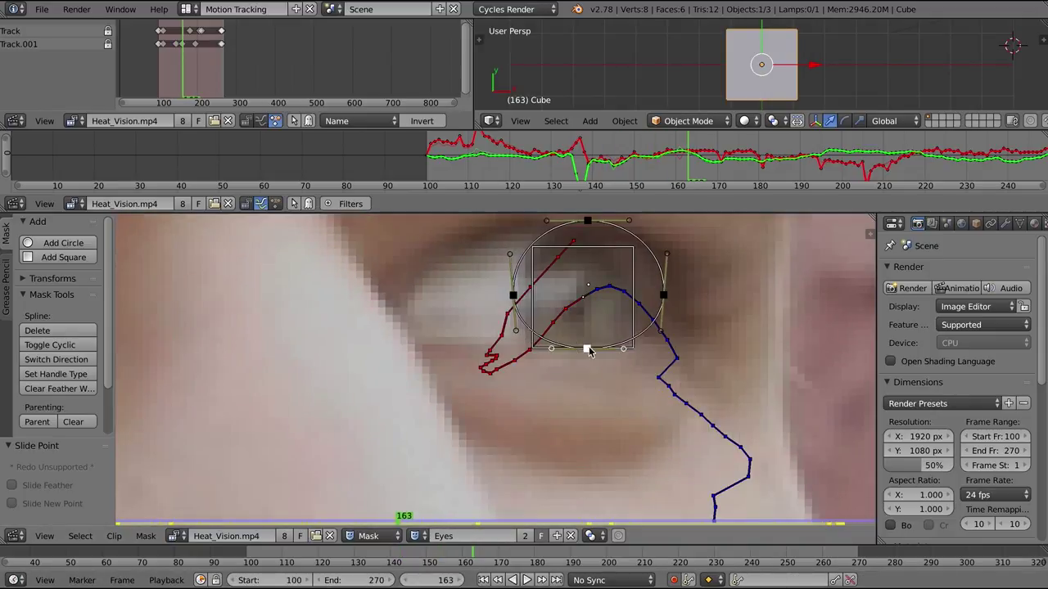
click(673, 316)
At frames 189 and 205, refit the image-right mask's side, bottom and top points to the iris
drag(482, 553, 534, 554)
middle_drag(731, 516, 479, 445)
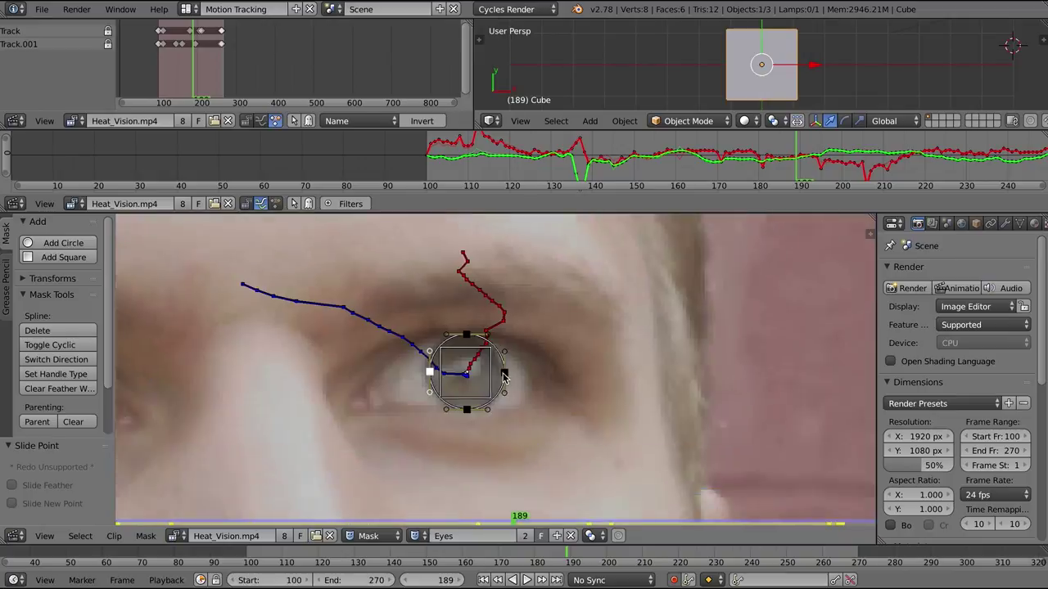
click(369, 350)
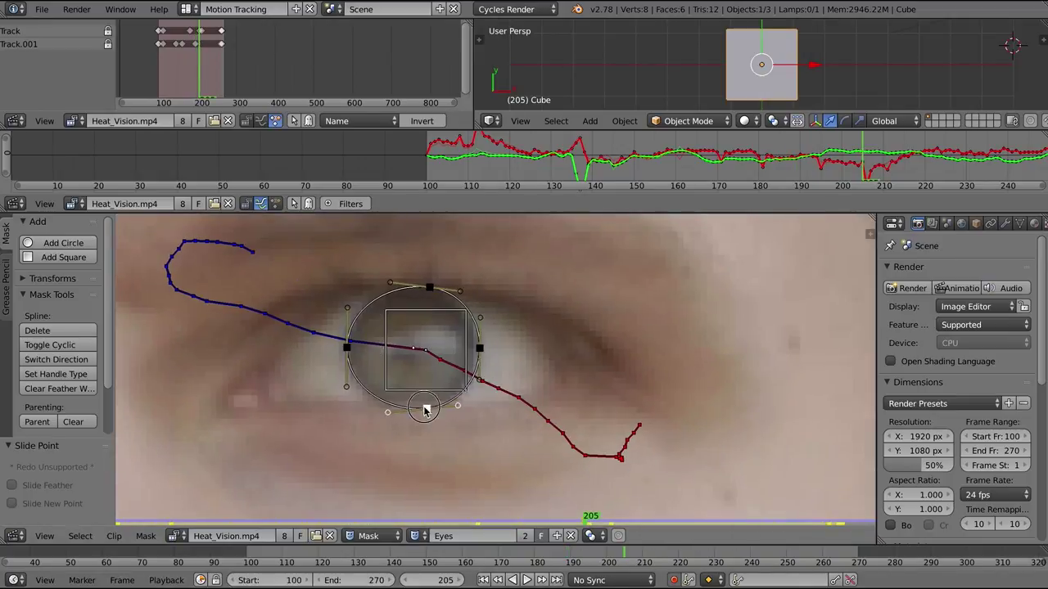
click(430, 288)
Move on past frame 210 to frame 259, refitting the image-right mask's points to the iris along the way
drag(624, 552, 655, 553)
middle_drag(456, 402, 680, 479)
click(433, 341)
click(270, 344)
drag(655, 553, 721, 553)
click(407, 360)
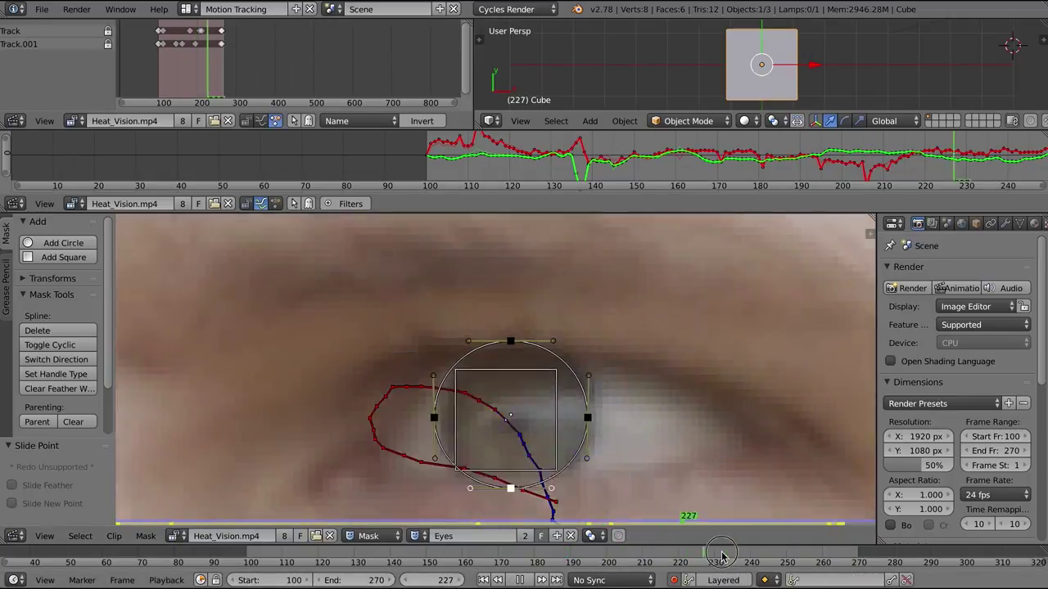
key(alt+a)
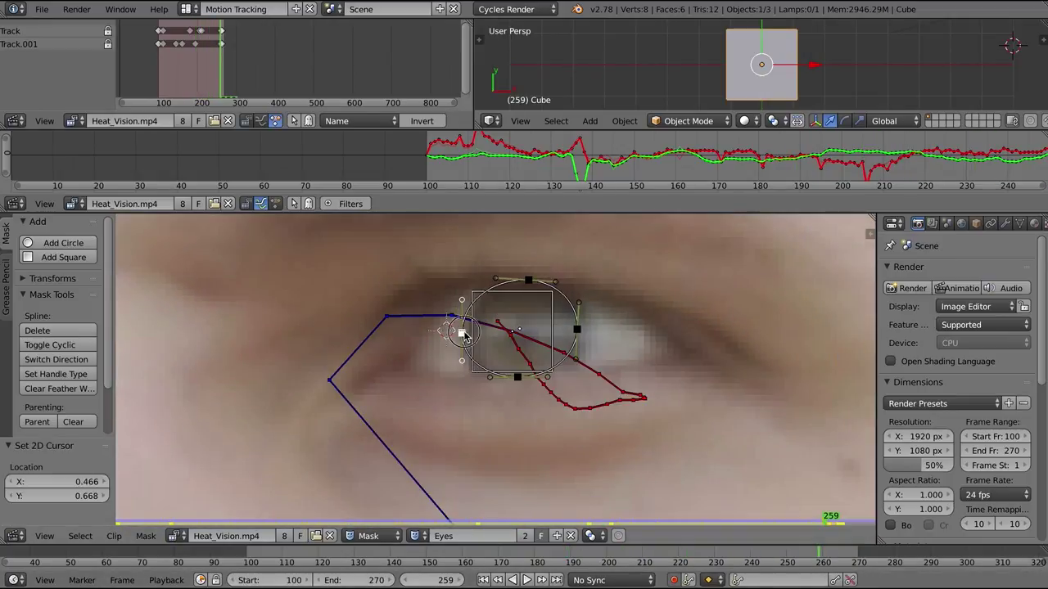
Step a few frames past 259 and scale the whole image-right mask down by a factor of 0.408 as the eye closes
scroll(464, 336, down, 8)
key(Right)
key(Right)
key(Right)
key(a)
key(a)
key(s)
click(560, 437)
key(Left)
key(Right)
key(Right)
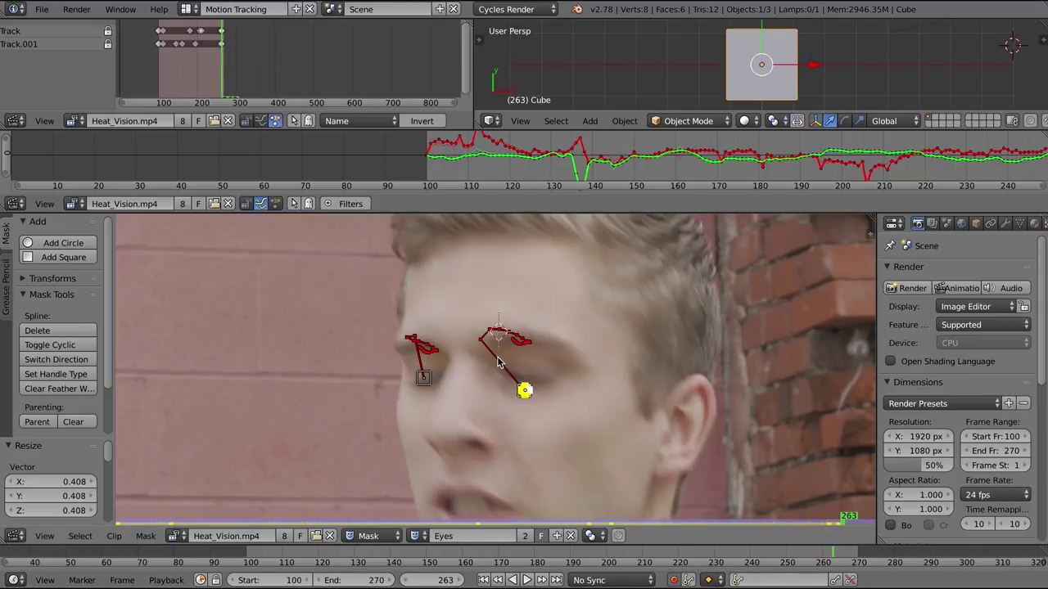
Reposition the shrunken image-right mask over the closed eye at frame 263 and clear the selection
scroll(498, 360, down, 5)
middle_drag(499, 360, 456, 445)
key(g)
click(519, 360)
key(a)
Return to frame 100 and play the clip to check how both eye masks follow the eyes
key(shift+Left)
scroll(512, 370, up, 6)
scroll(611, 387, down, 1)
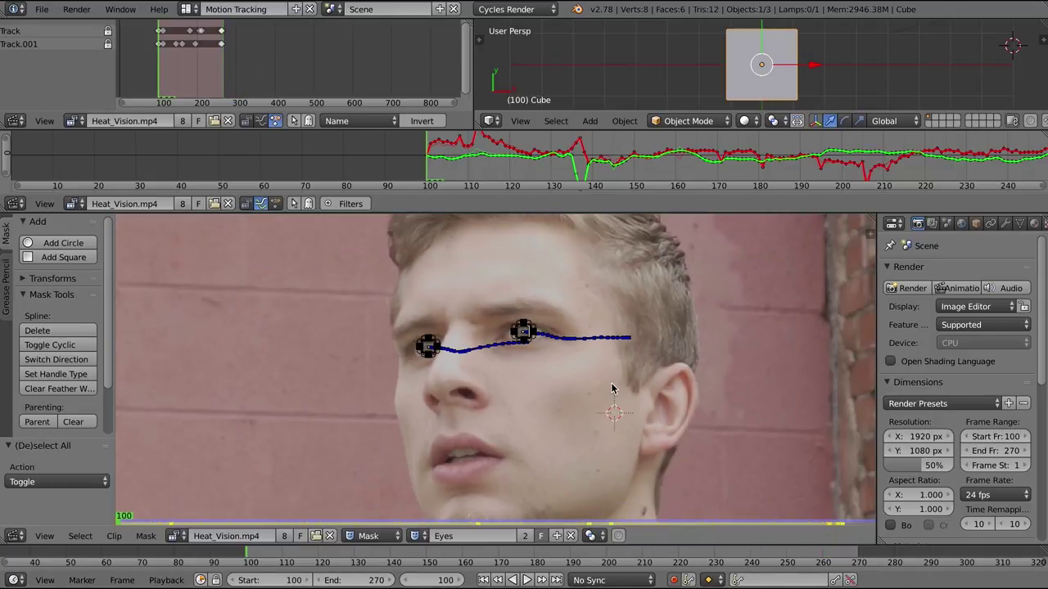
key(alt+a)
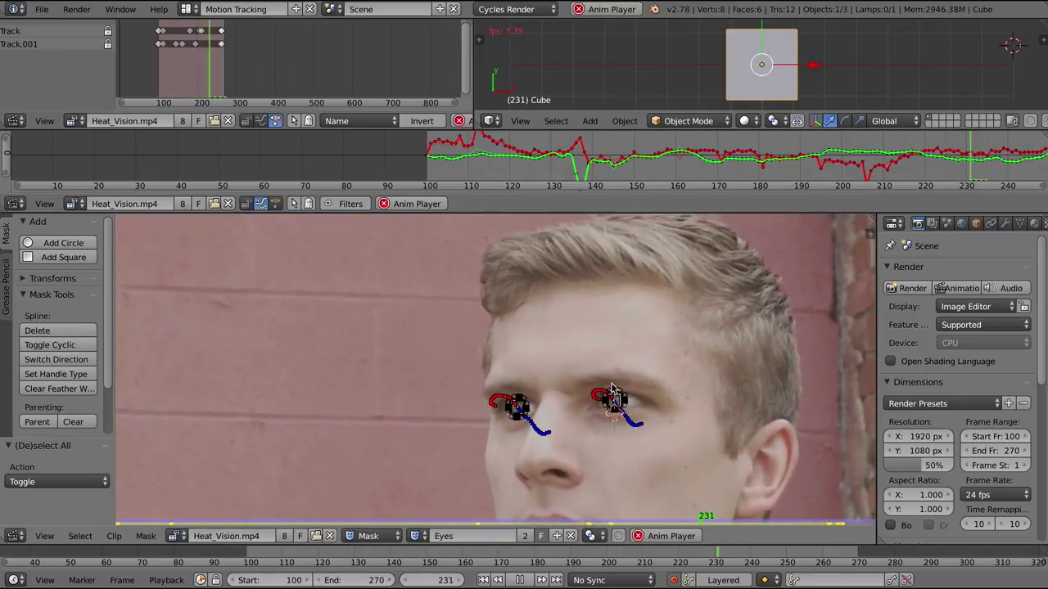
key(alt+a)
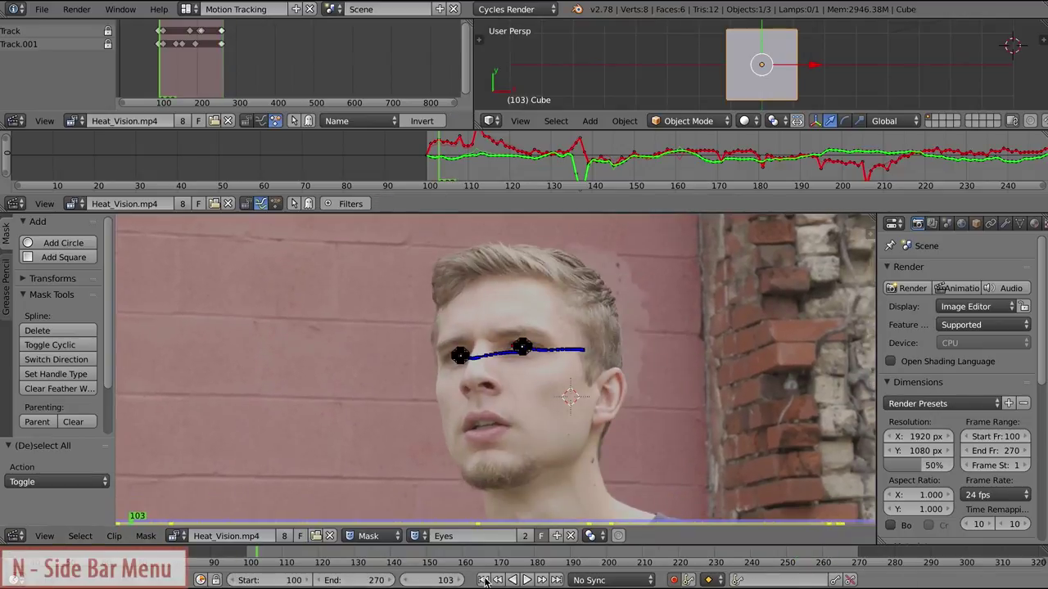
Keyframe the Mask layer's render visibility at frames 100 and 99, and set the start frame to 99
key(n)
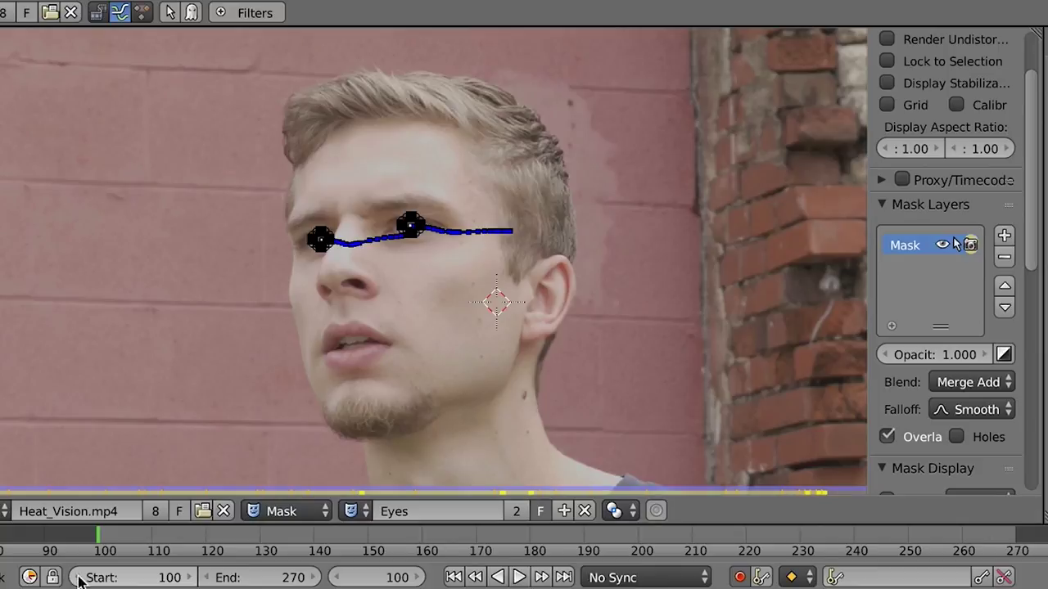
key(Left)
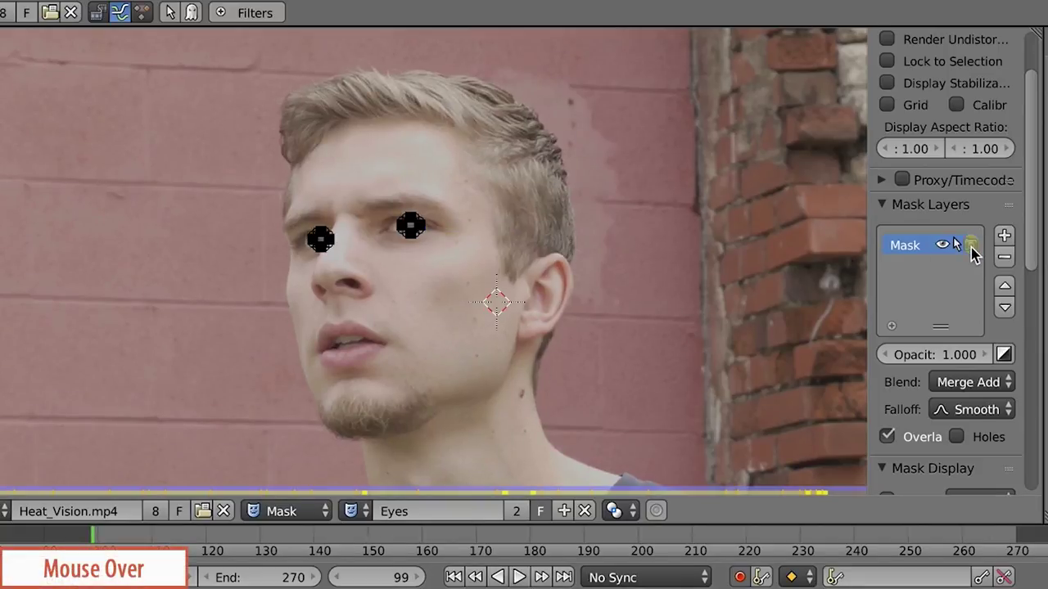
scroll(384, 261, up, 2)
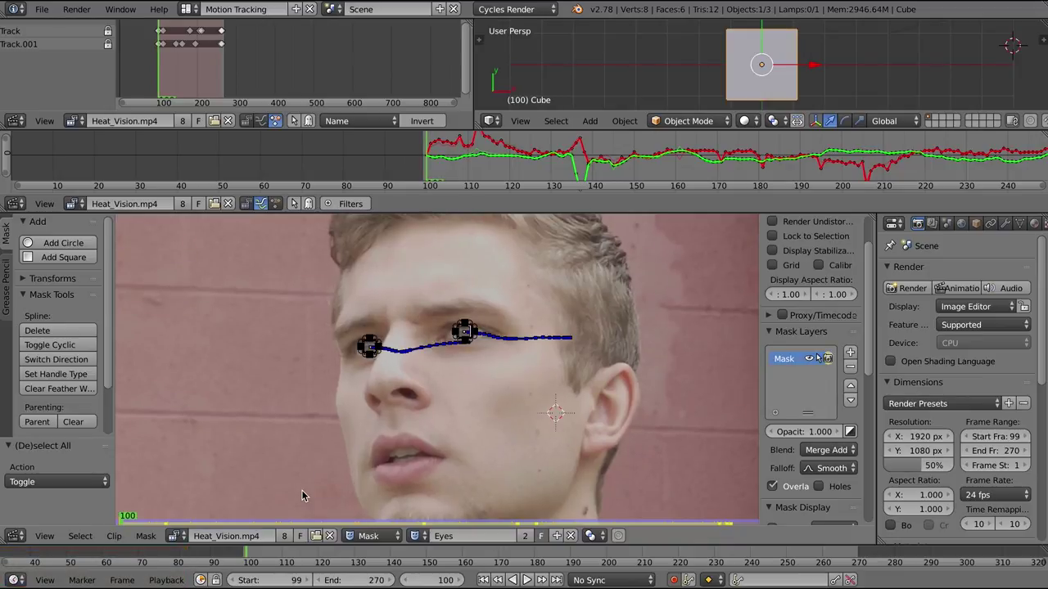
key(n)
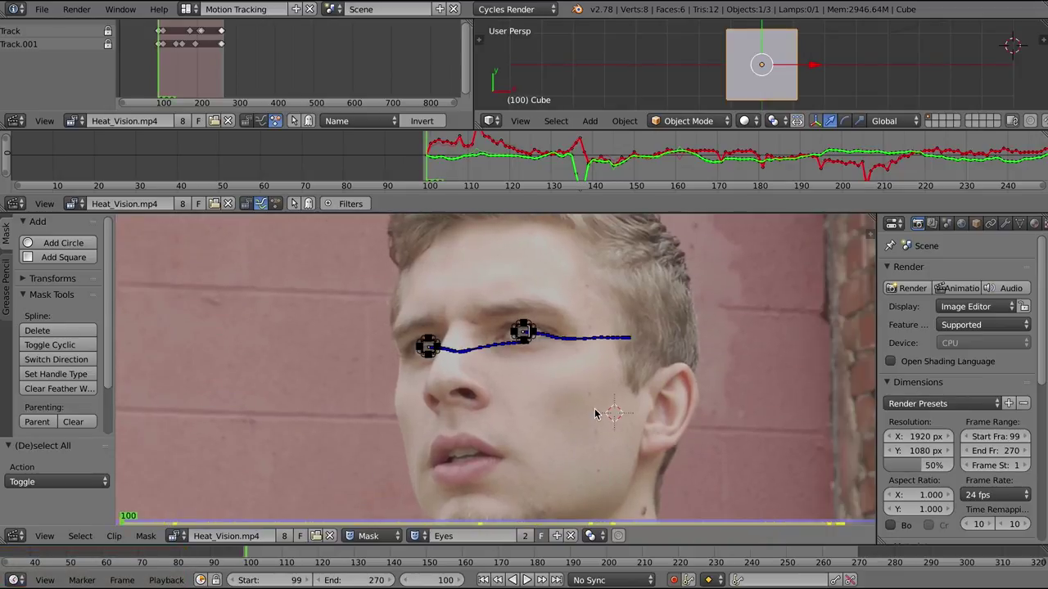
key(Right)
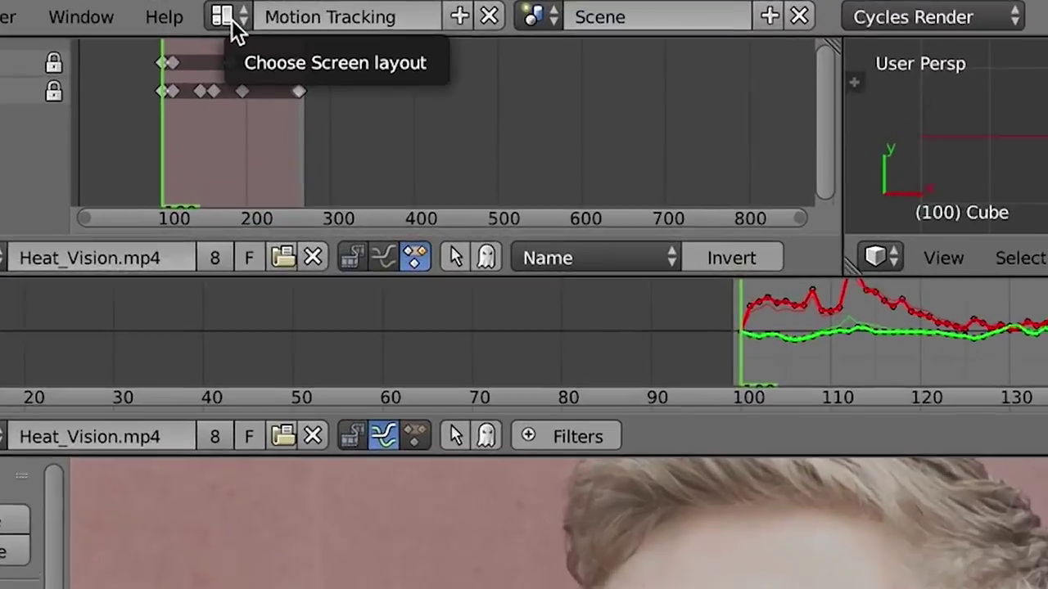
Switch to the Compositing layout with one timeline below an enlarged node editor, and enable Use Nodes and Backdrop
click(185, 9)
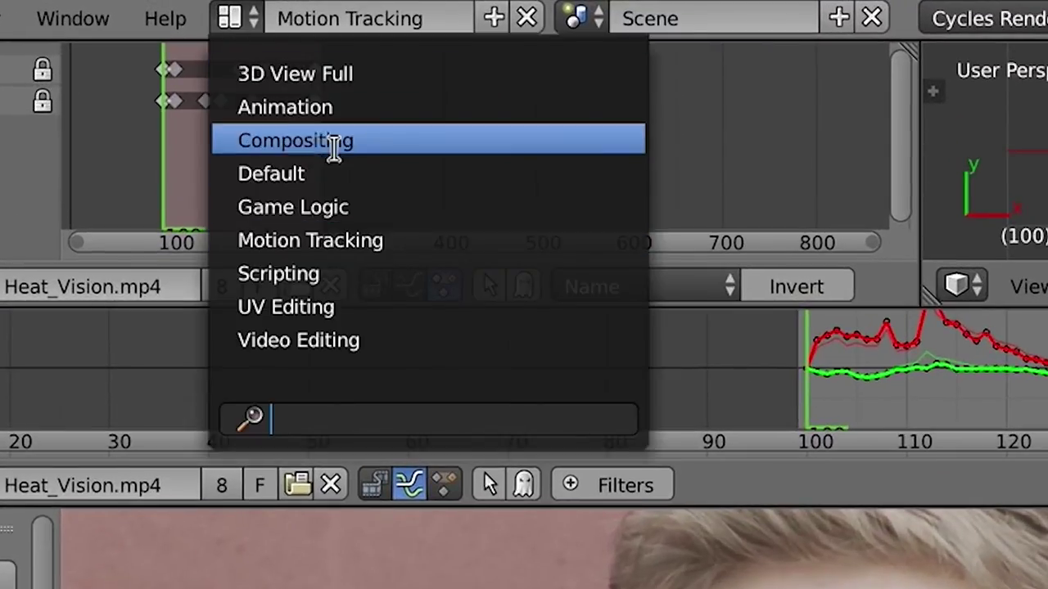
click(331, 143)
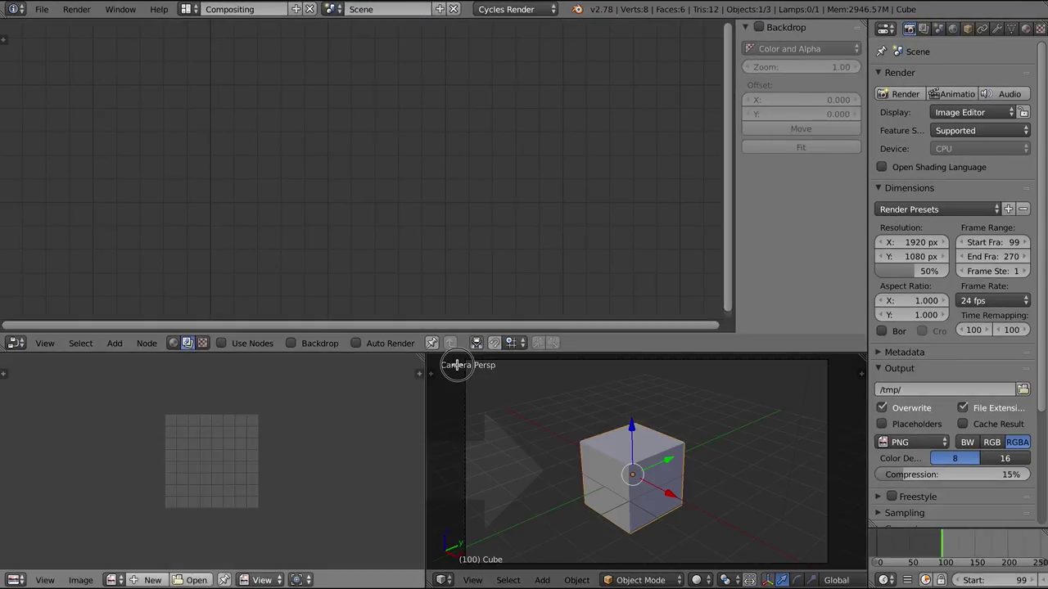
drag(457, 365, 471, 368)
click(15, 580)
click(60, 539)
drag(549, 352, 599, 505)
Add a Movie Clip node using Heat_Vision.mp4 and connect its image to a Viewer node
key(shift+a)
click(283, 203)
text(movi)
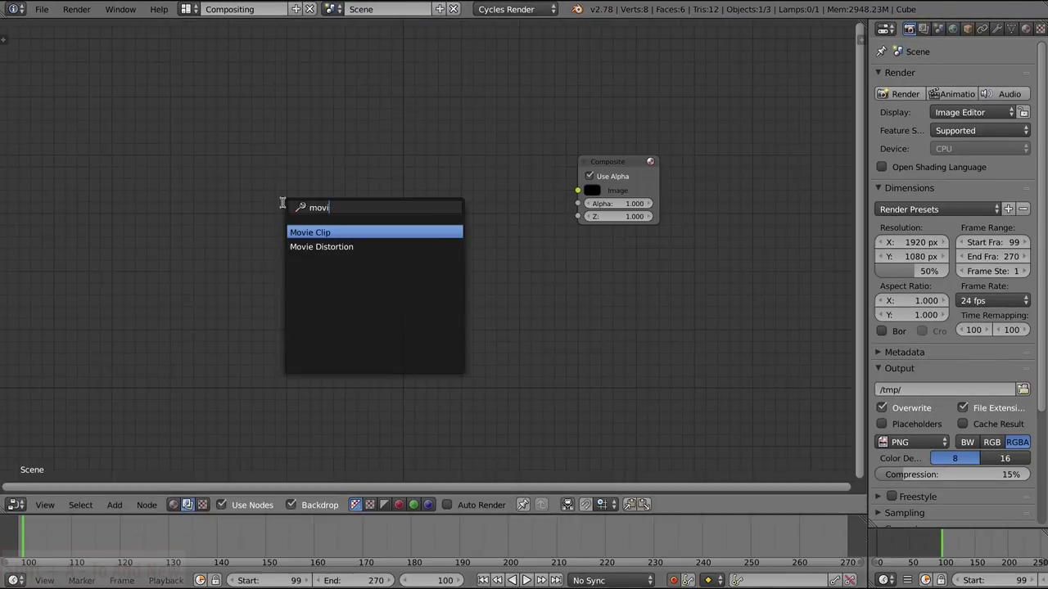
key(Return)
click(224, 152)
click(240, 328)
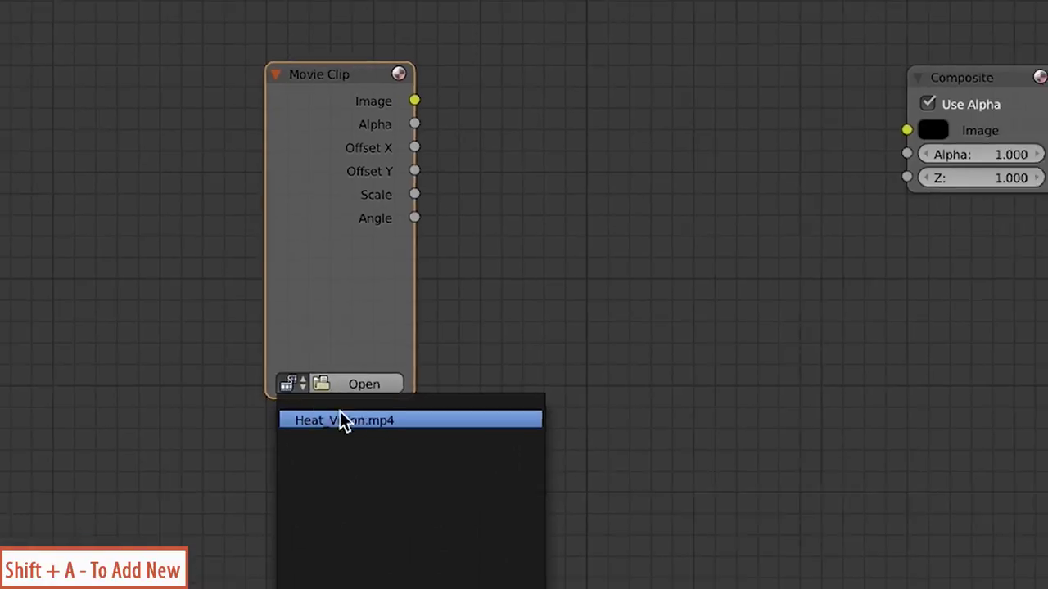
click(272, 344)
drag(264, 168, 203, 168)
Add a Scale node set to Render Size between the Movie Clip and Viewer nodes
key(shift+a)
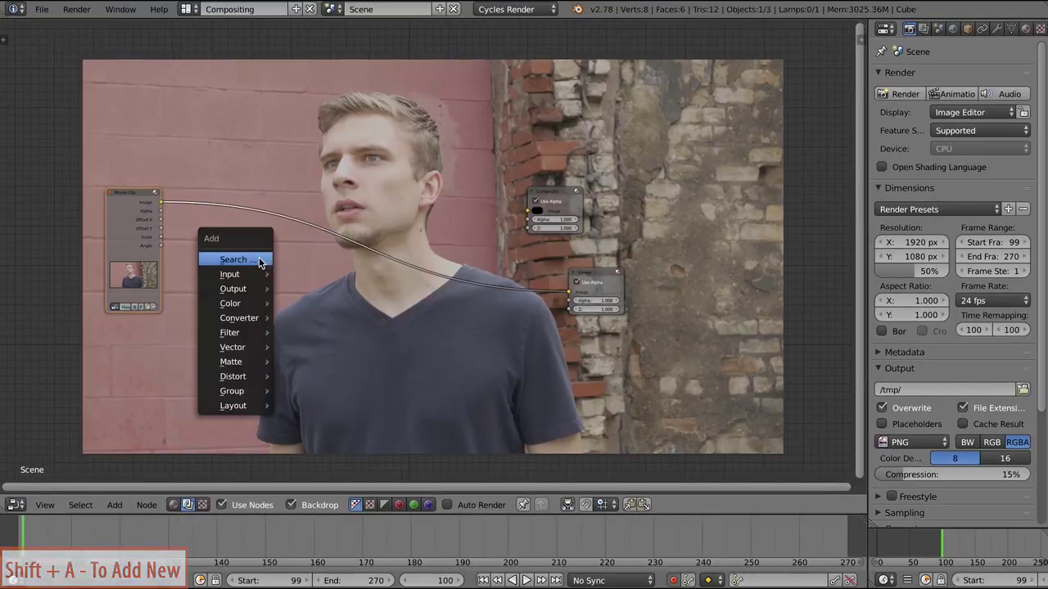
click(259, 259)
text(sca)
key(Return)
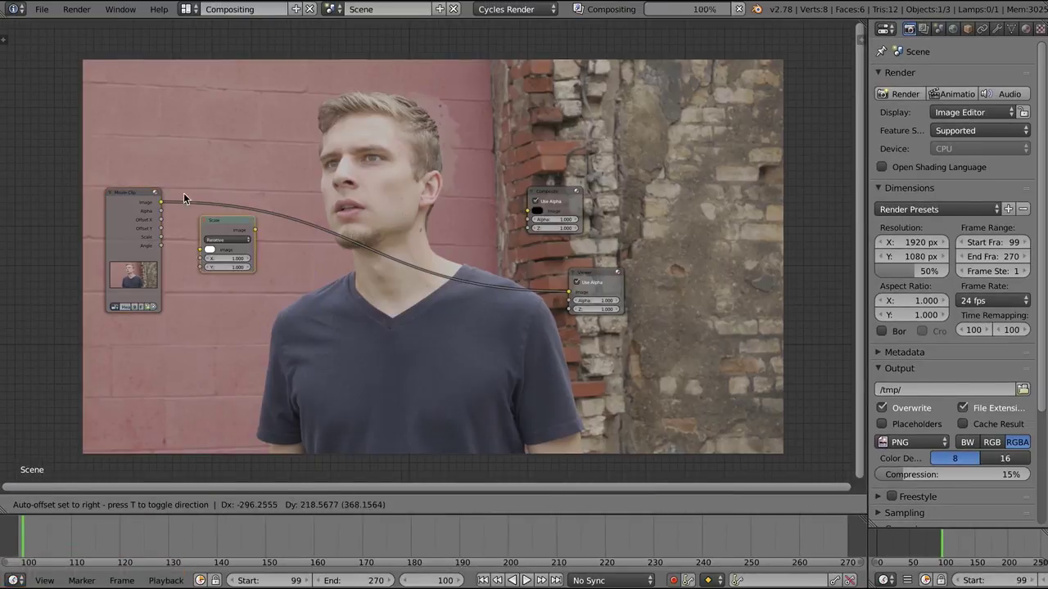
click(189, 185)
click(217, 207)
click(216, 172)
Shrink the backdrop and spread the nodes apart, with inputs on one side and Composite and Viewer on the other
scroll(419, 259, up, 1)
key(alt+v)
key(alt+v)
key(alt+v)
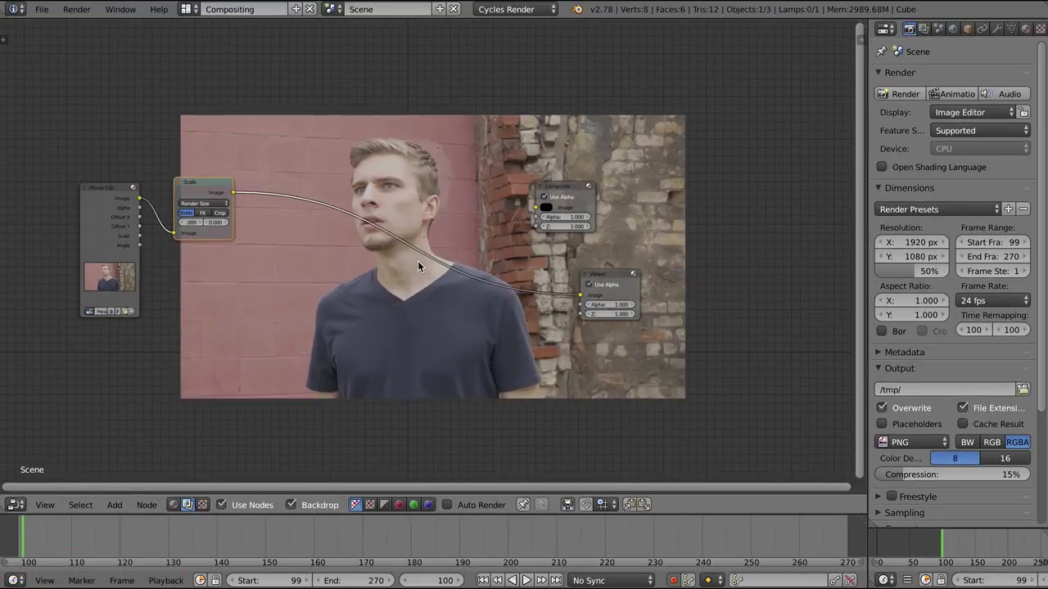
drag(564, 187, 740, 181)
drag(607, 275, 713, 274)
drag(126, 188, 86, 185)
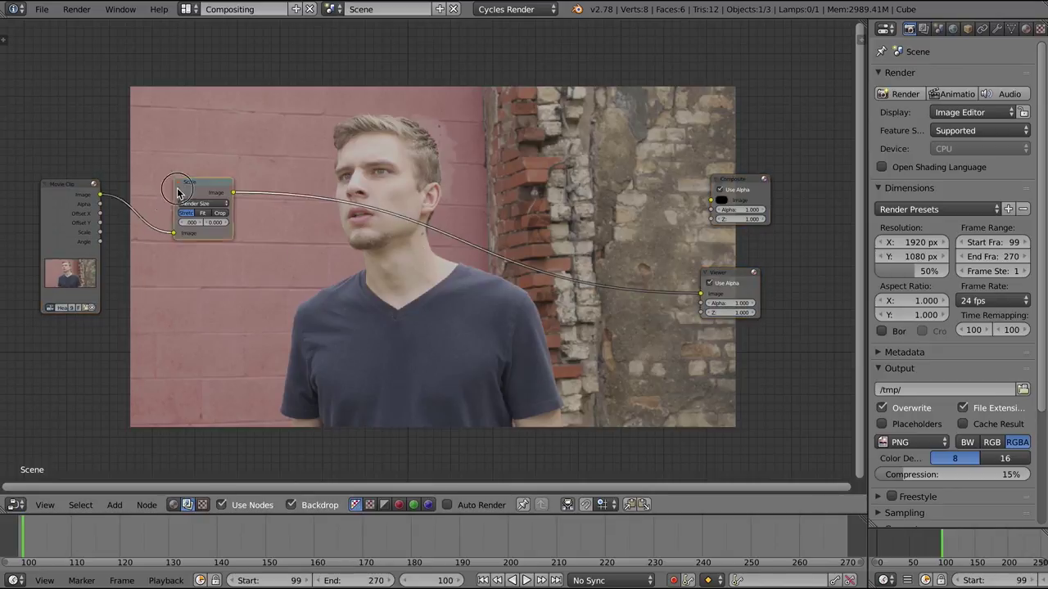
drag(179, 190, 138, 208)
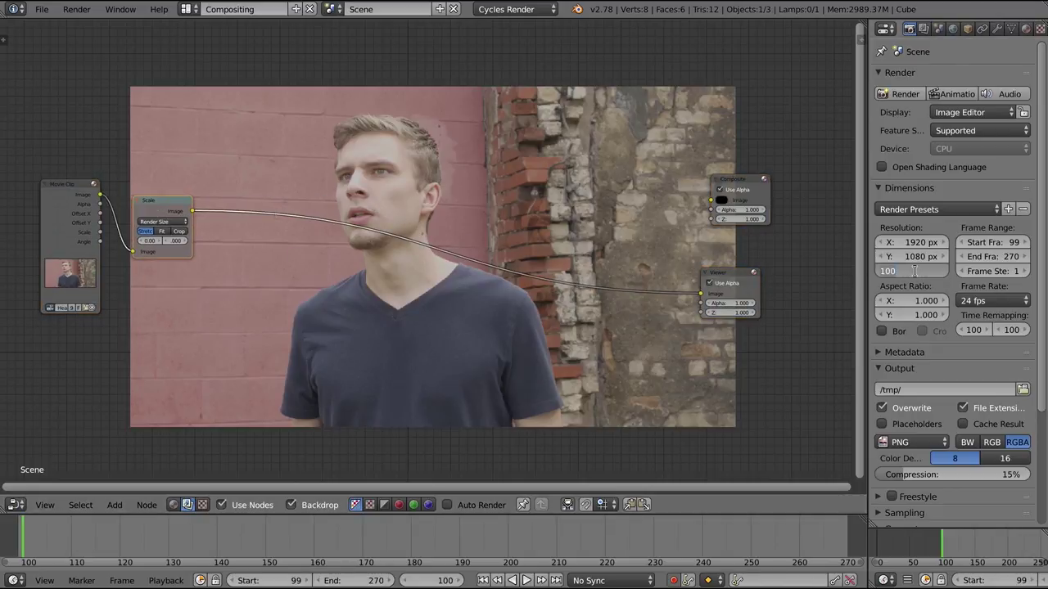
Set the render resolution percentage to 50% and move the Movie Clip, Scale and Viewer nodes further outward
text(50)
key(Return)
scroll(309, 290, up, 1)
drag(110, 190, 53, 181)
scroll(236, 224, down, 1)
drag(157, 205, 145, 204)
middle_drag(409, 254, 406, 239)
drag(724, 259, 736, 253)
Create a new brush texture of type Blend and name it Eyes_Color
drag(867, 114, 837, 120)
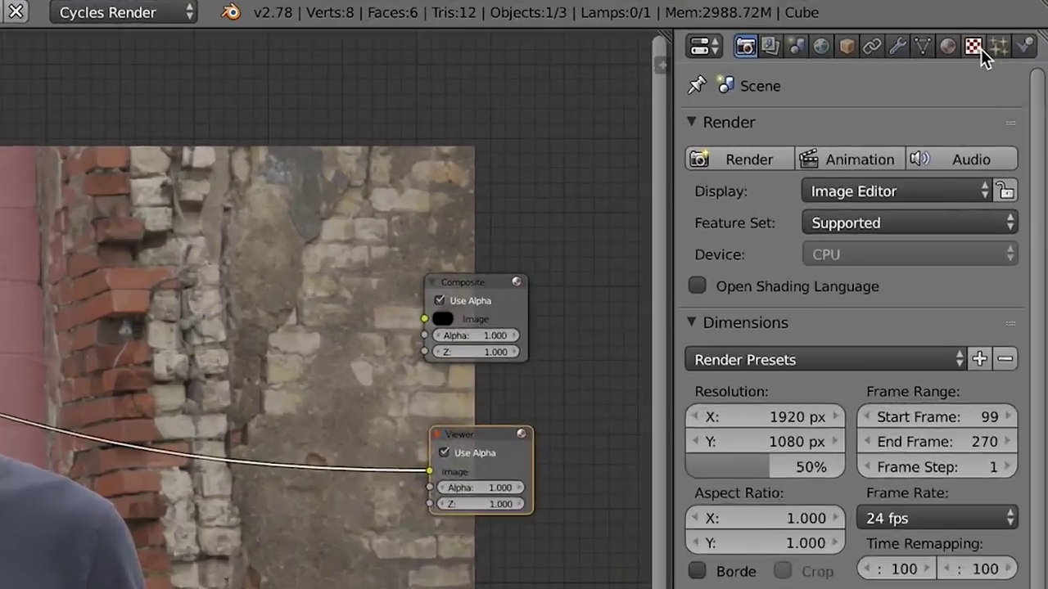
click(1017, 28)
click(934, 105)
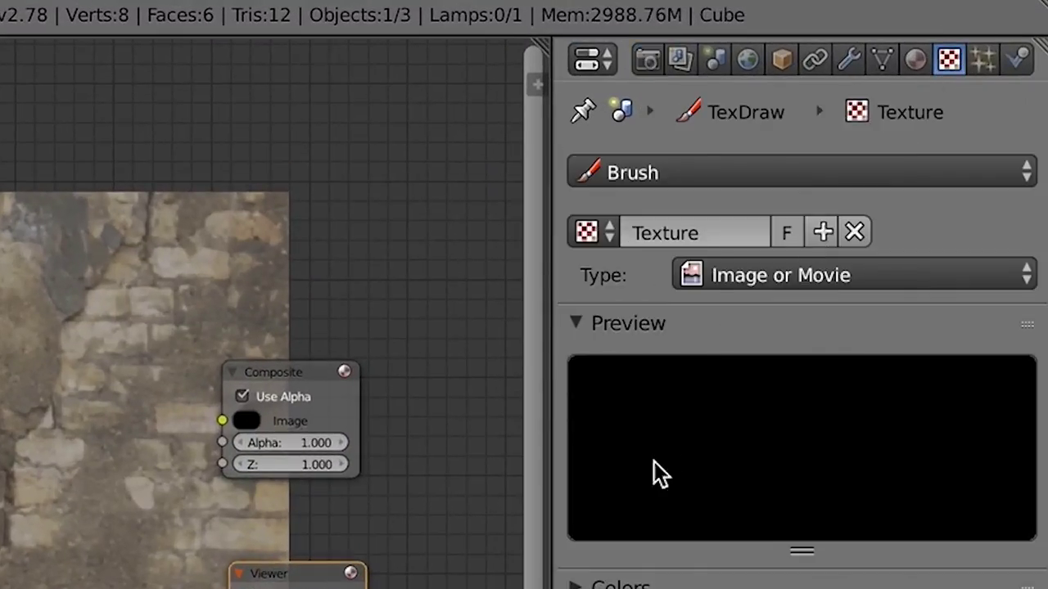
click(738, 277)
click(741, 352)
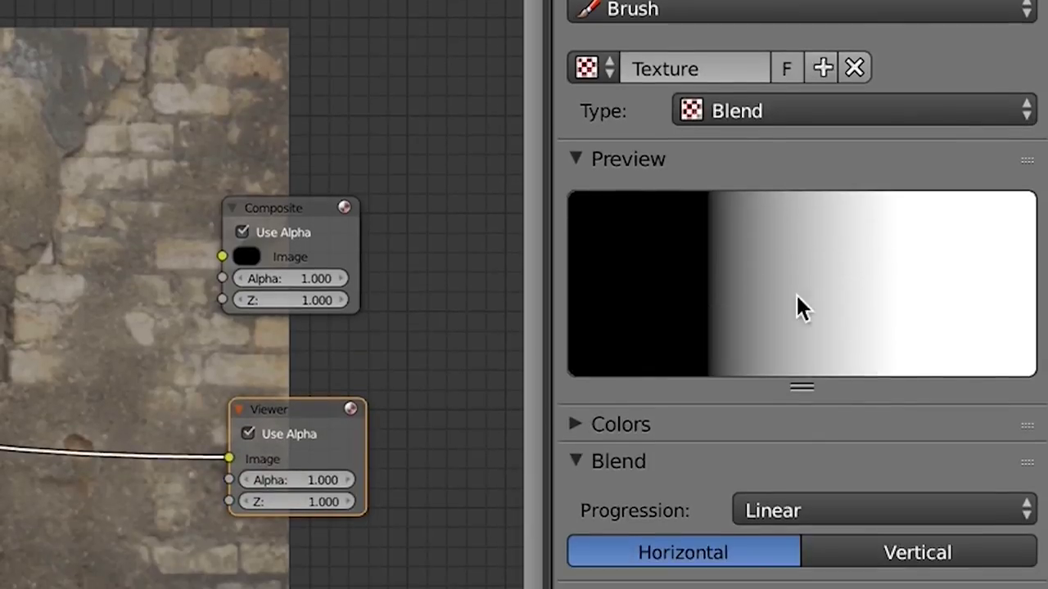
click(724, 65)
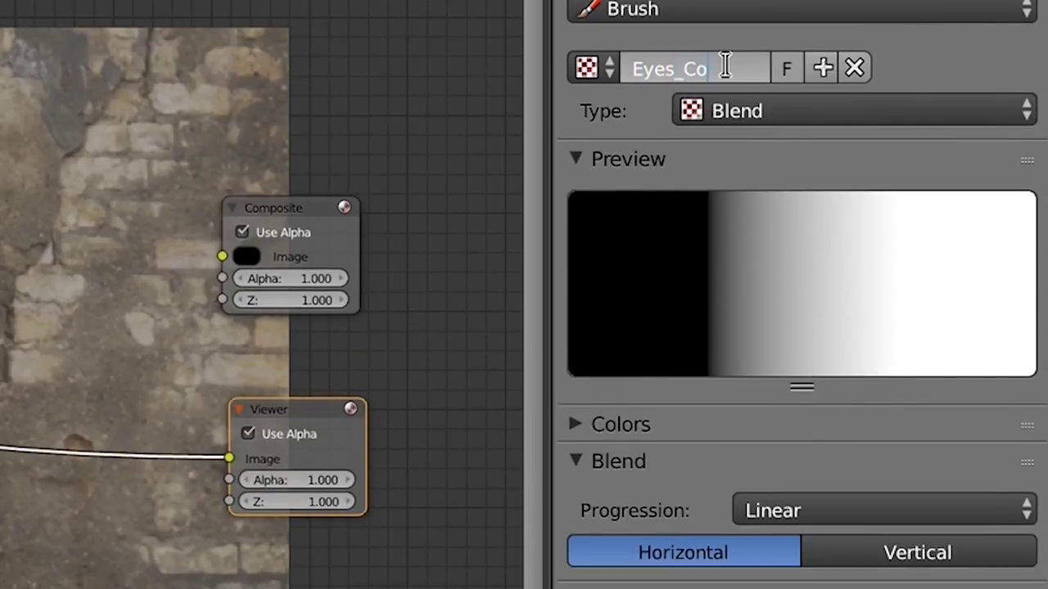
Enable the Eyes_Color texture's color ramp, remove one of its two stops and make the remaining stop red
click(598, 425)
click(586, 464)
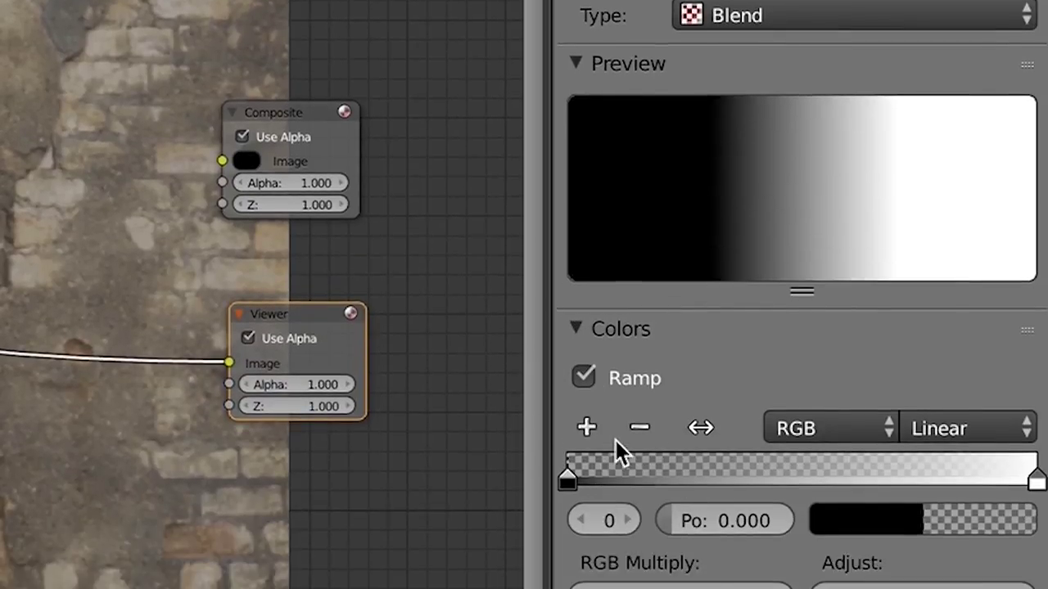
click(639, 427)
click(887, 518)
drag(902, 405, 798, 442)
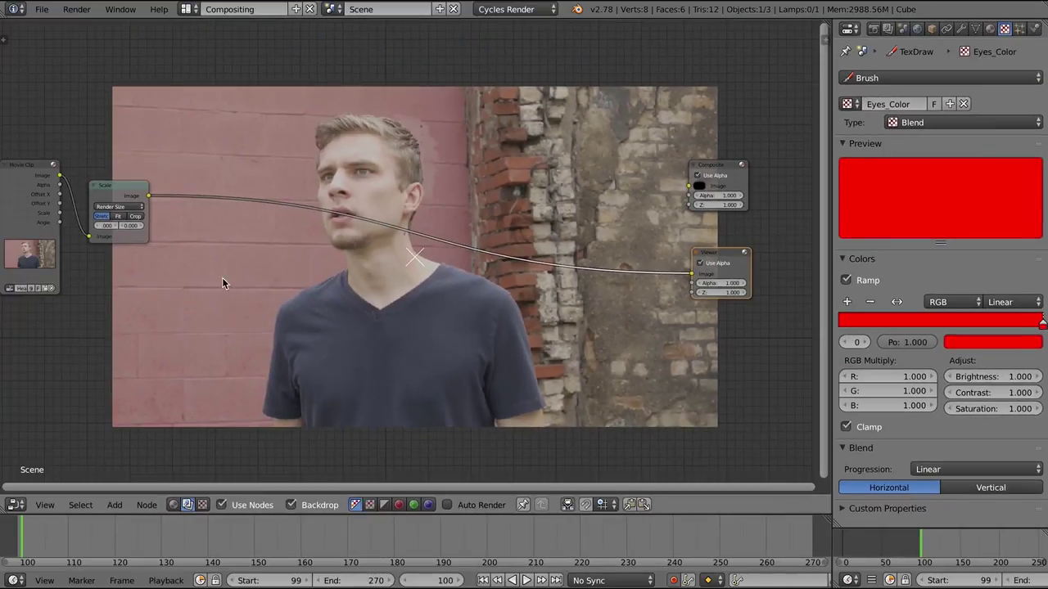
Add a Mix node between the Scale and Viewer nodes
middle_drag(275, 293, 305, 306)
key(shift+a)
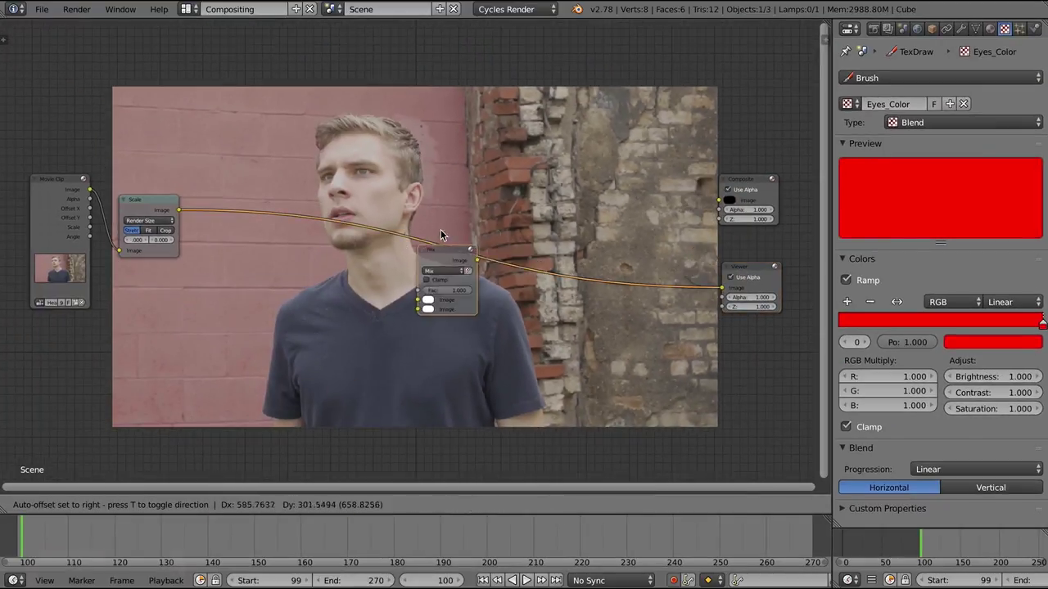
click(464, 232)
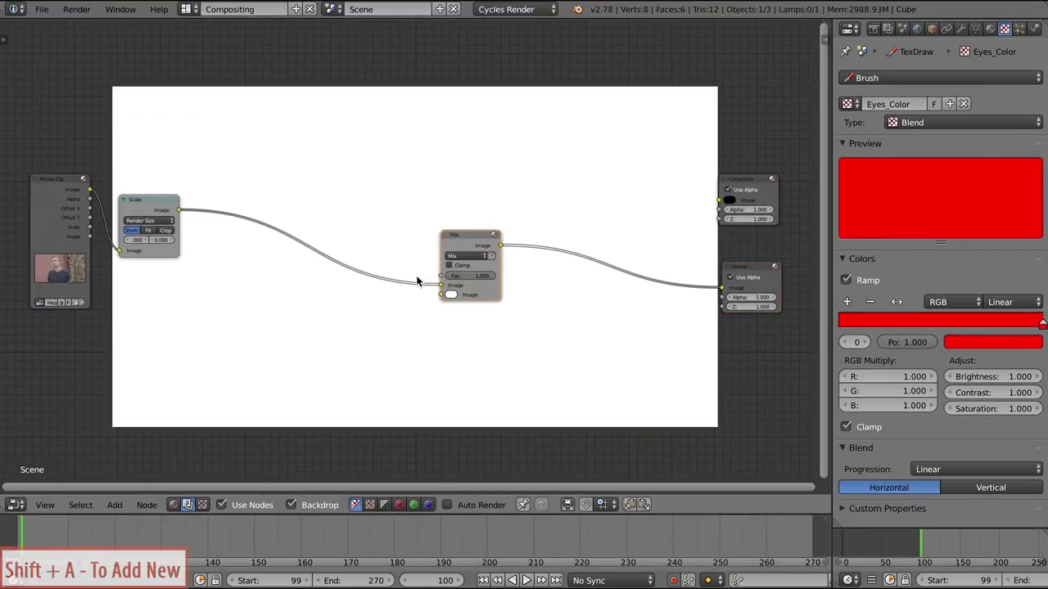
Add a Mask node using the Eyes mask and connect its output to the Mix node's Fac input
key(shift+a)
click(217, 315)
text(mask)
key(Return)
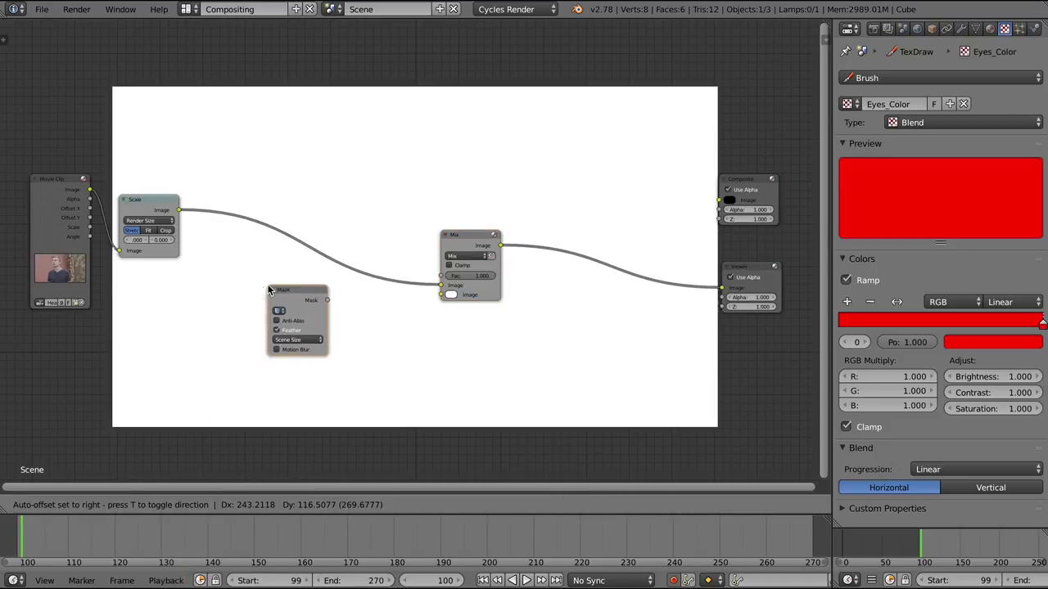
click(281, 328)
click(273, 313)
click(290, 331)
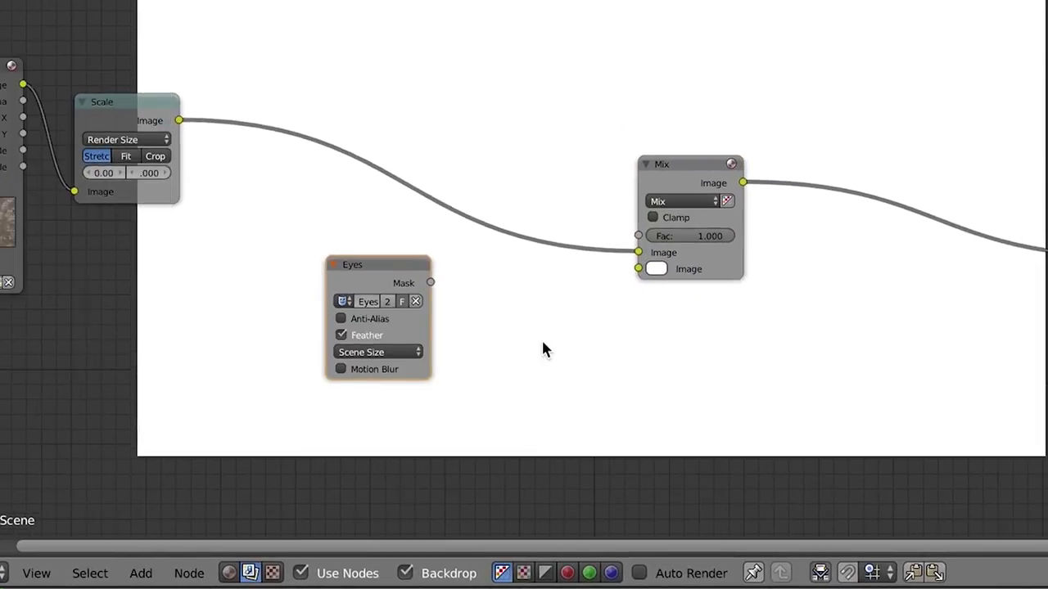
drag(396, 273, 336, 286)
drag(393, 282, 626, 234)
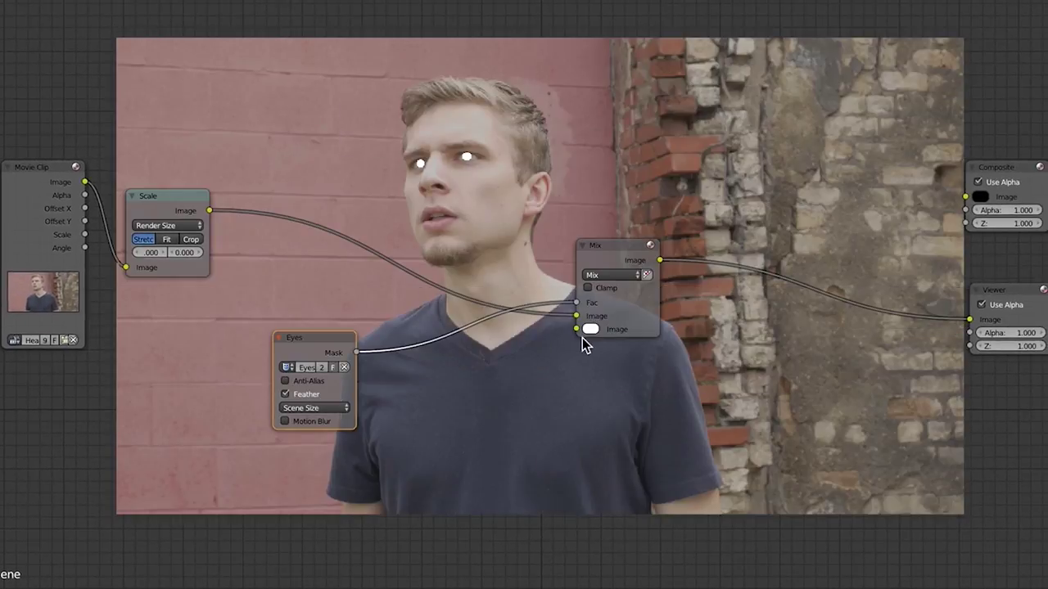
Set the Mix node's second image color to red and move the Eyes mask and Mix nodes above the Scale node
click(590, 329)
click(659, 204)
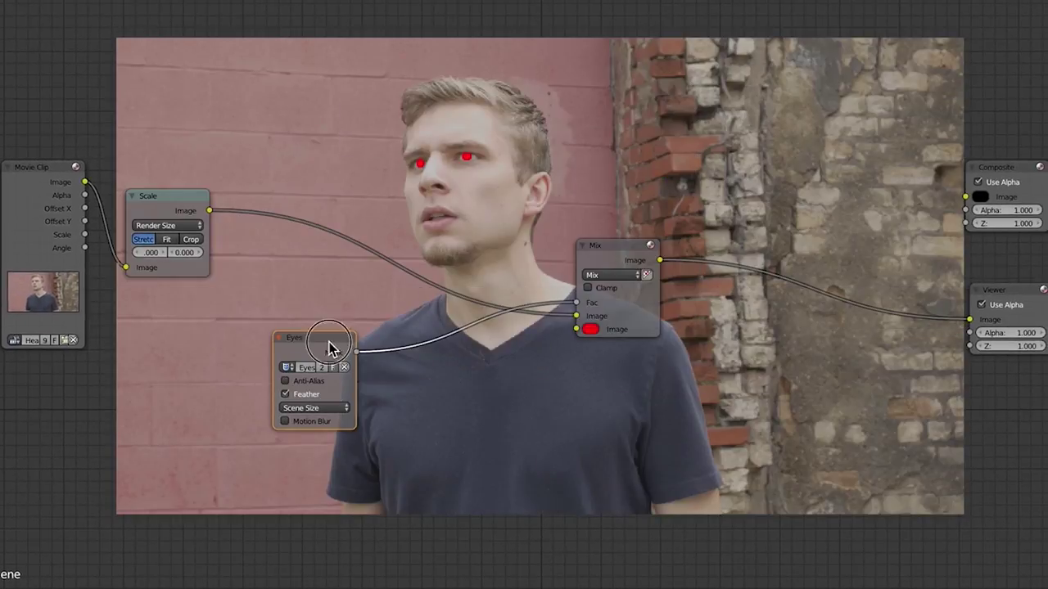
drag(331, 348, 162, 13)
drag(618, 255, 505, 74)
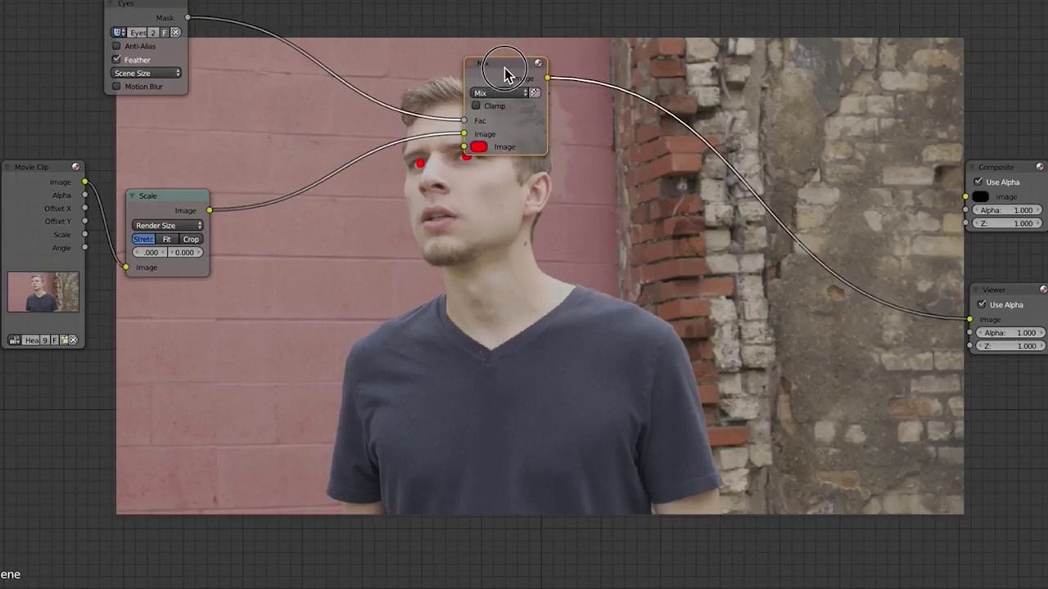
Add a Texture node using the Eyes_Color texture and connect its color to the Mix node's second image input
key(shift+a)
mouse_move(359, 297)
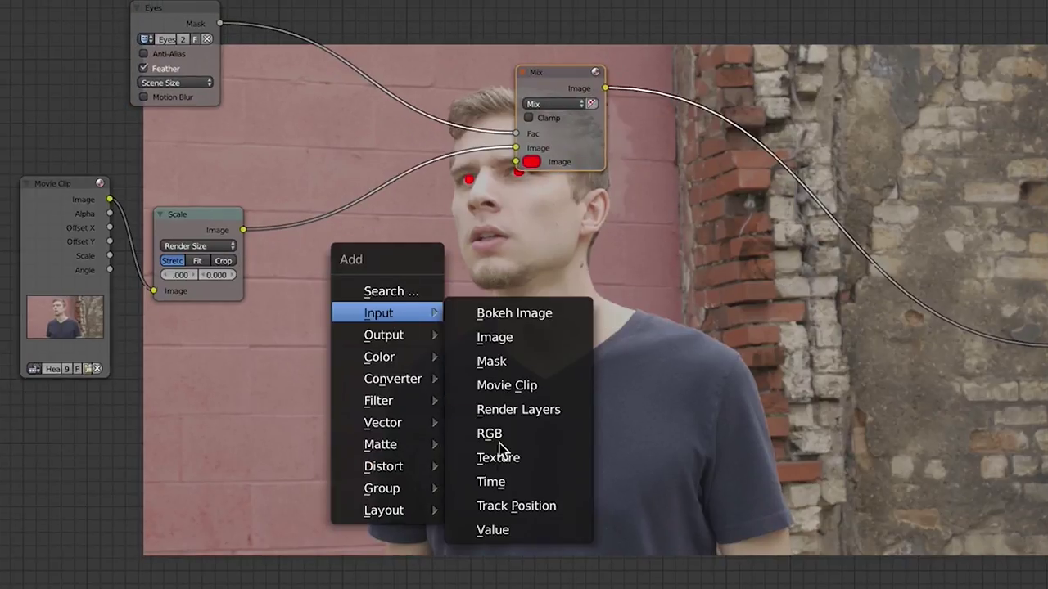
click(498, 455)
click(319, 300)
click(324, 427)
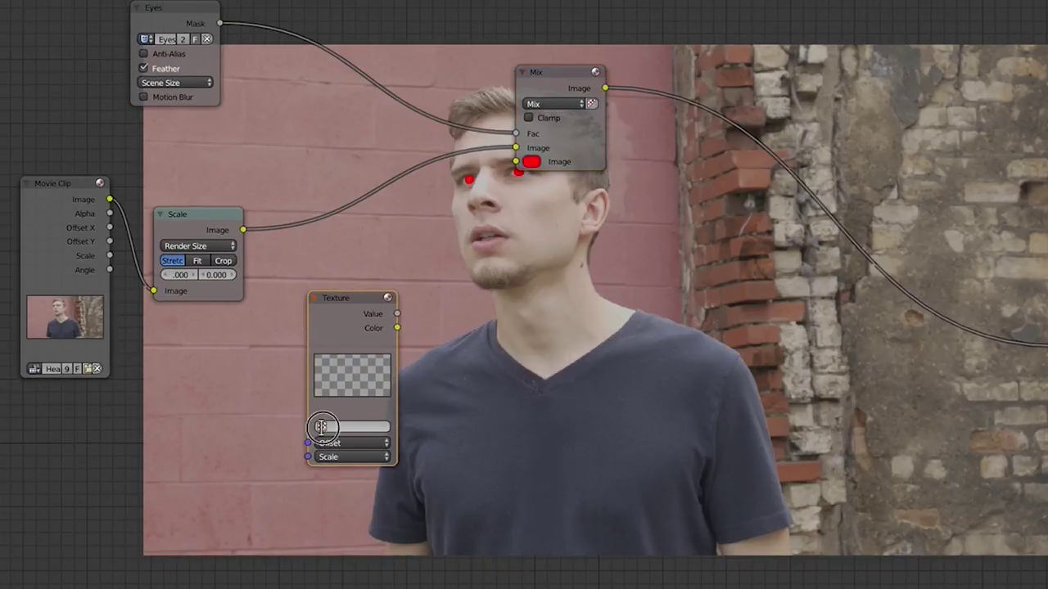
click(331, 429)
drag(397, 328, 519, 165)
Stack the Eyes mask and Texture nodes above the Movie Clip node and move the Mix node farther away from them
drag(364, 307, 214, 100)
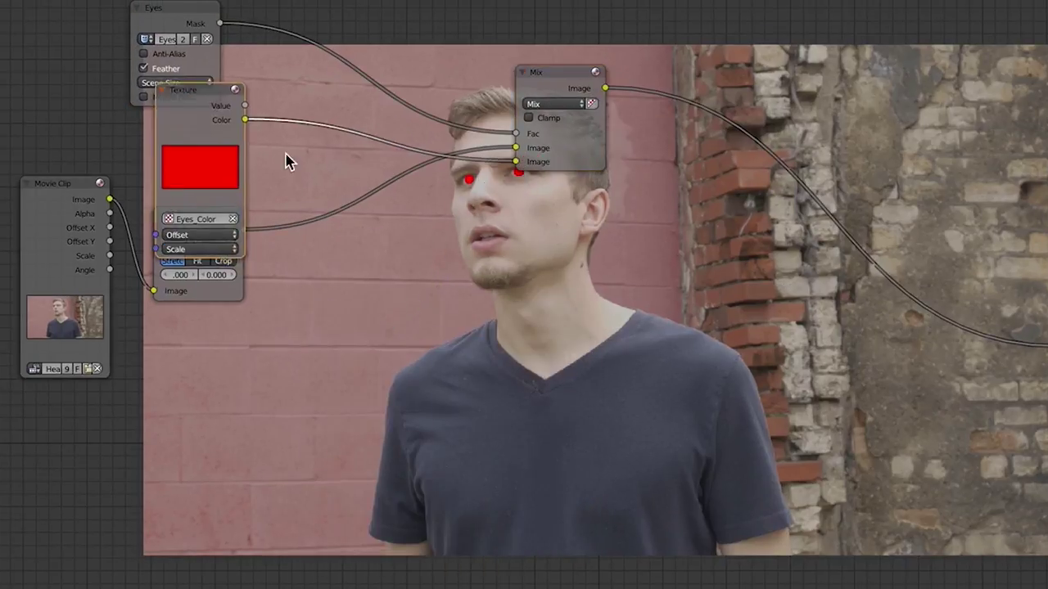
middle_drag(287, 156, 424, 375)
drag(319, 245, 264, 54)
drag(336, 319, 272, 202)
drag(707, 302, 777, 277)
middle_drag(412, 178, 427, 248)
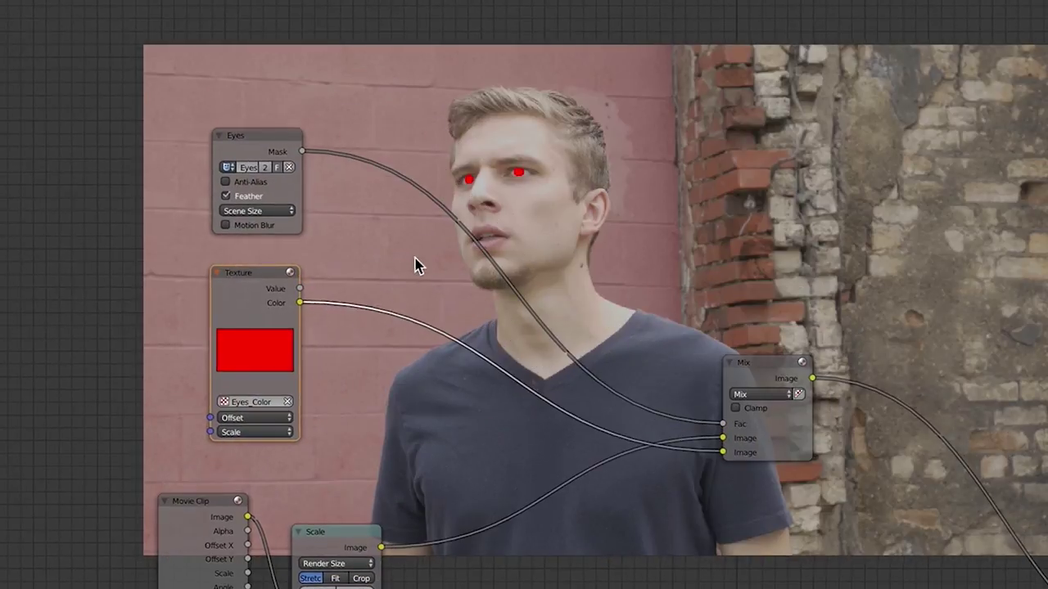
Insert a Blur node between the Eyes mask and the Mix node's Fac, with X 2, Y 2 and size 2
key(shift+a)
click(395, 235)
key(Down)
key(Return)
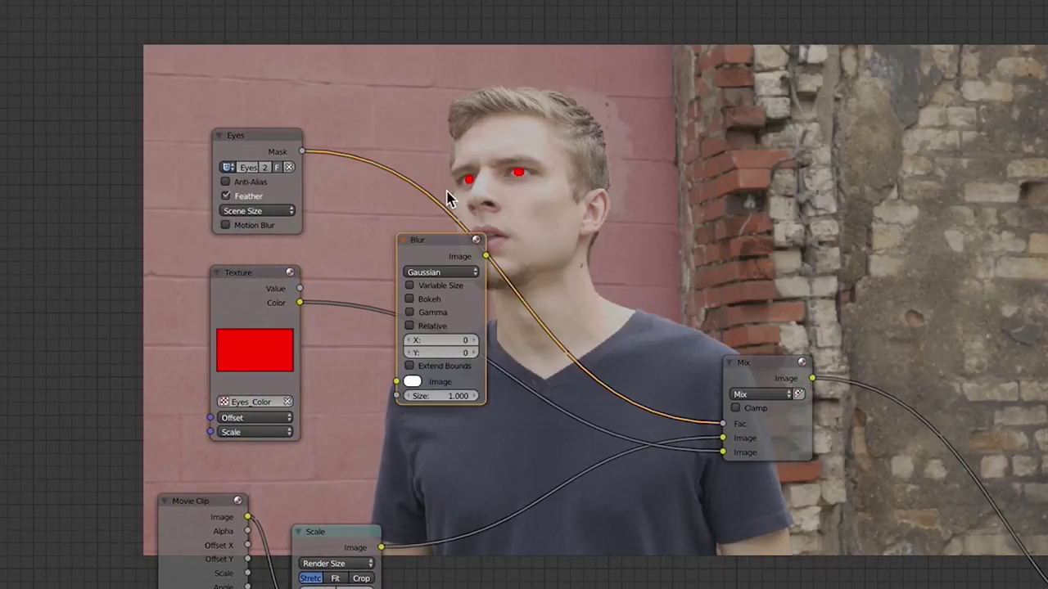
click(401, 141)
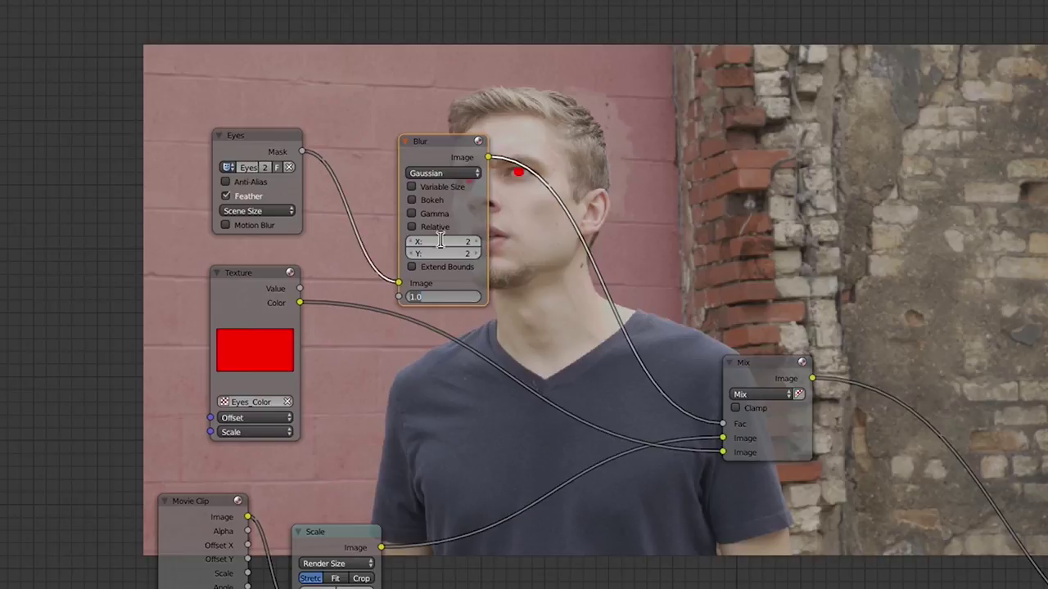
drag(425, 141, 381, 95)
scroll(550, 203, up, 1)
key(alt+v)
key(alt+v)
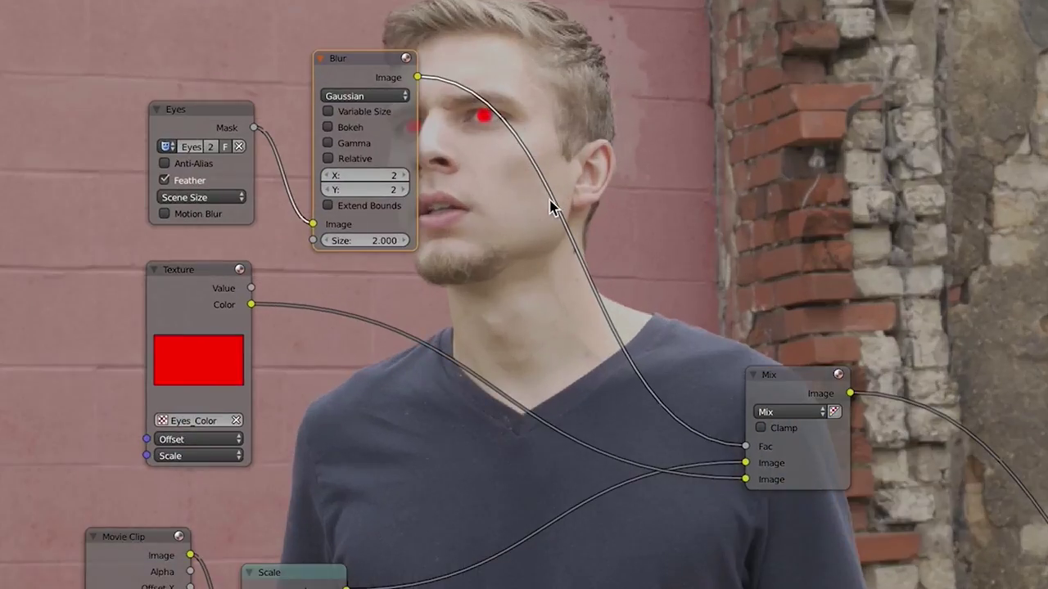
Spread the Eyes mask, Blur, Texture and Mix nodes apart and set the Mix node's blend mode to Add
scroll(515, 221, down, 1)
middle_drag(507, 225, 487, 220)
drag(245, 132, 200, 124)
drag(372, 88, 318, 51)
drag(214, 272, 182, 273)
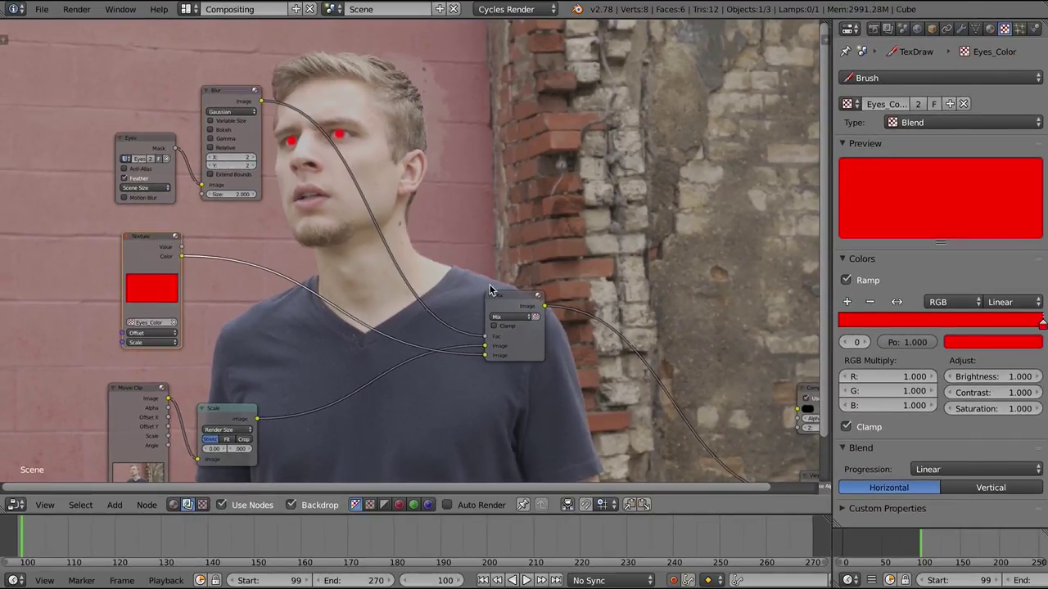
drag(738, 360, 786, 355)
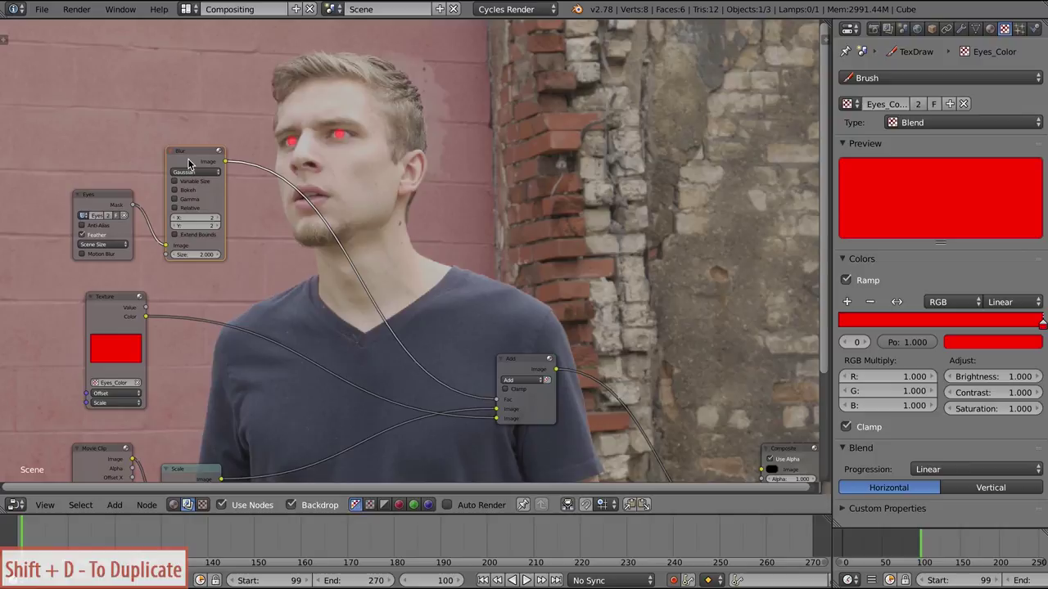
Duplicate the Blur node as a wider glow with X 15, Y 8 and size 2.05, and merge both blurs through an Add node
key(shift+d)
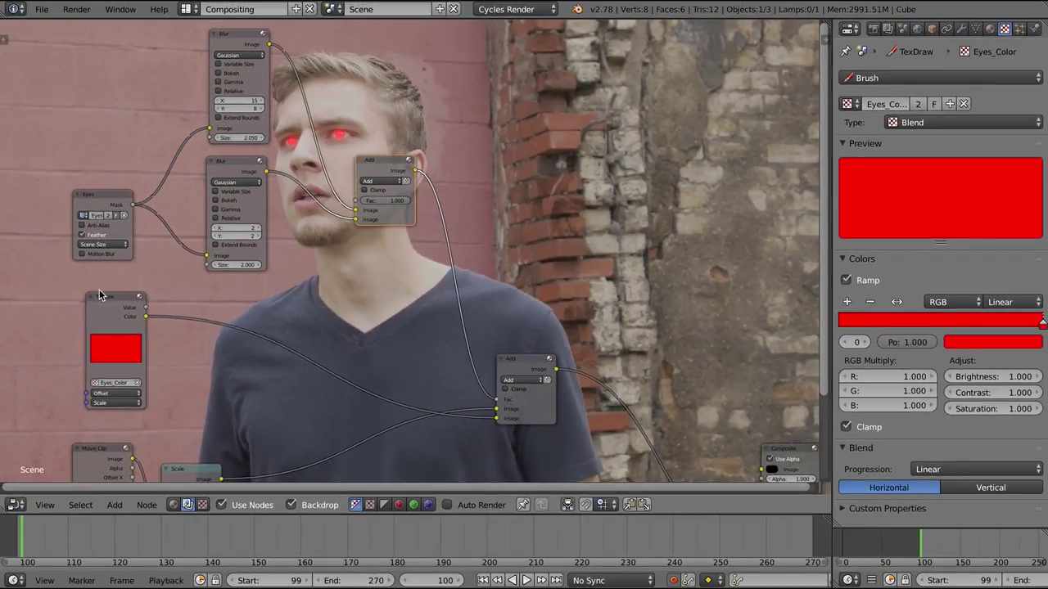
Insert a Color Balance node between the Texture node and the final Add node and raise its gamma and gain
drag(99, 296, 94, 285)
key(shift+a)
click(209, 361)
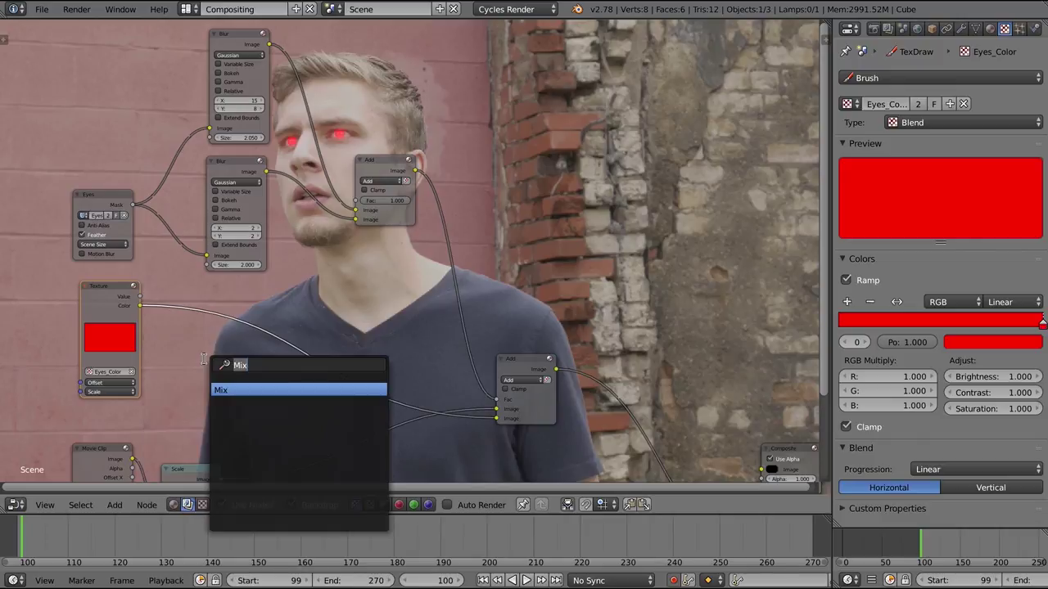
key(Return)
click(313, 384)
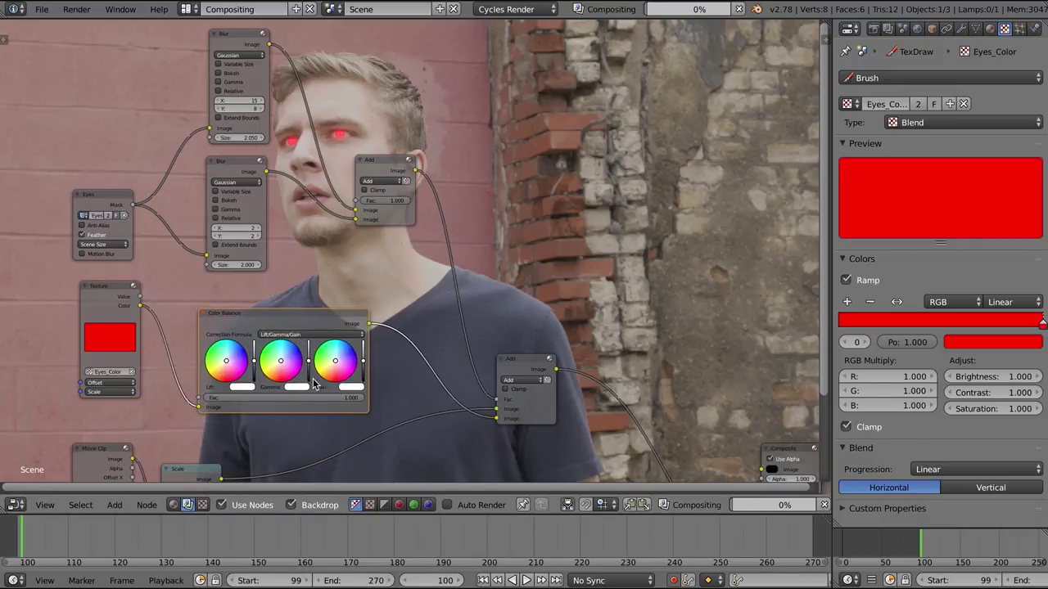
scroll(365, 380, up, 1)
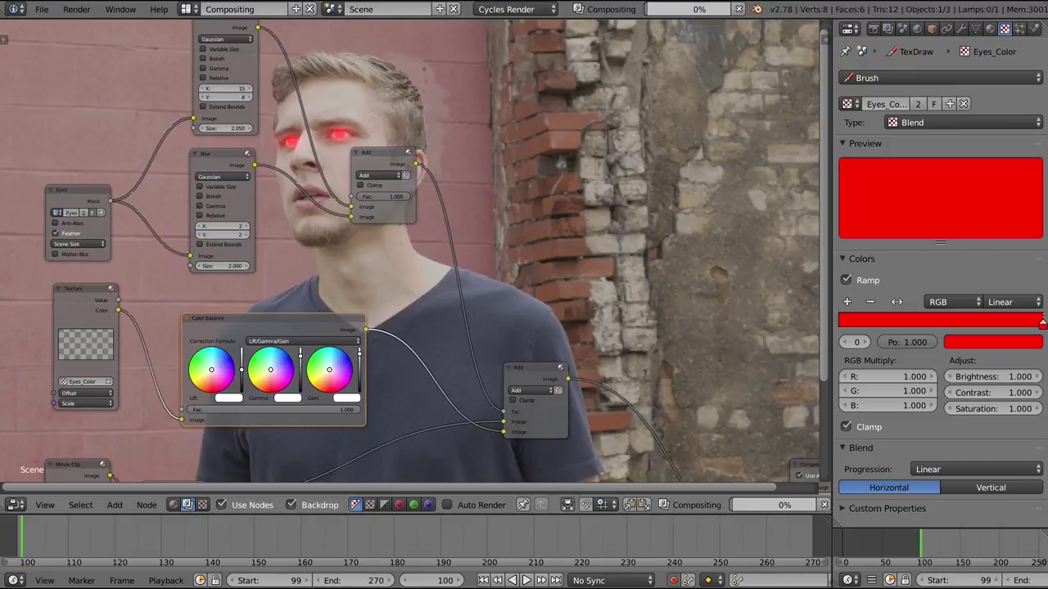
Lighten the Eyes_Color ramp stop from pure red to a paler red
click(988, 342)
click(964, 224)
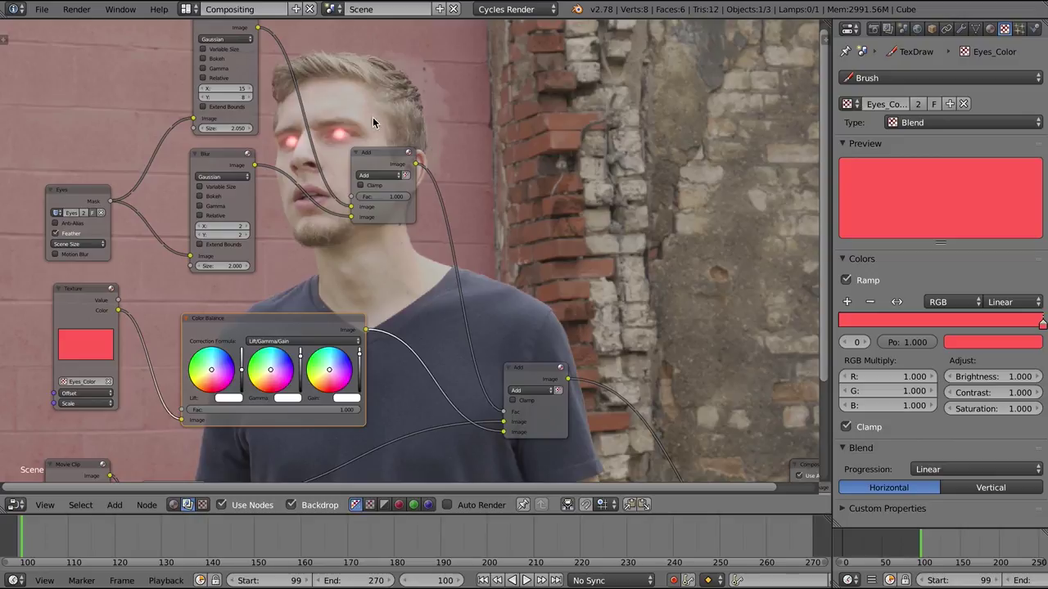
middle_drag(403, 216, 458, 305)
Try a saturated blue and a pale blue for the Eyes_Color ramp stop
click(897, 319)
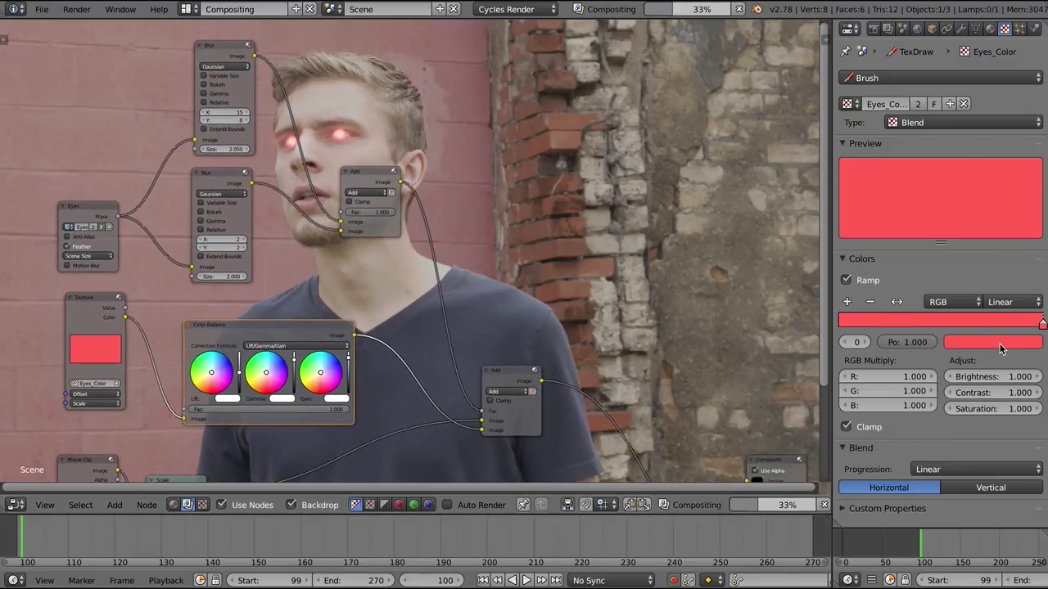
click(1001, 344)
drag(993, 171, 1016, 164)
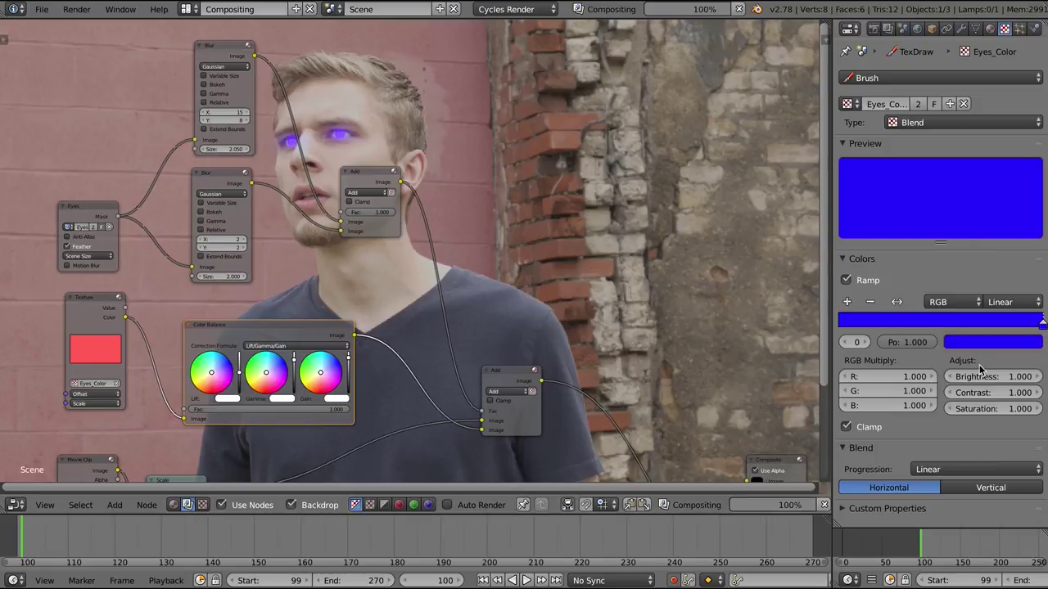
click(993, 343)
click(983, 174)
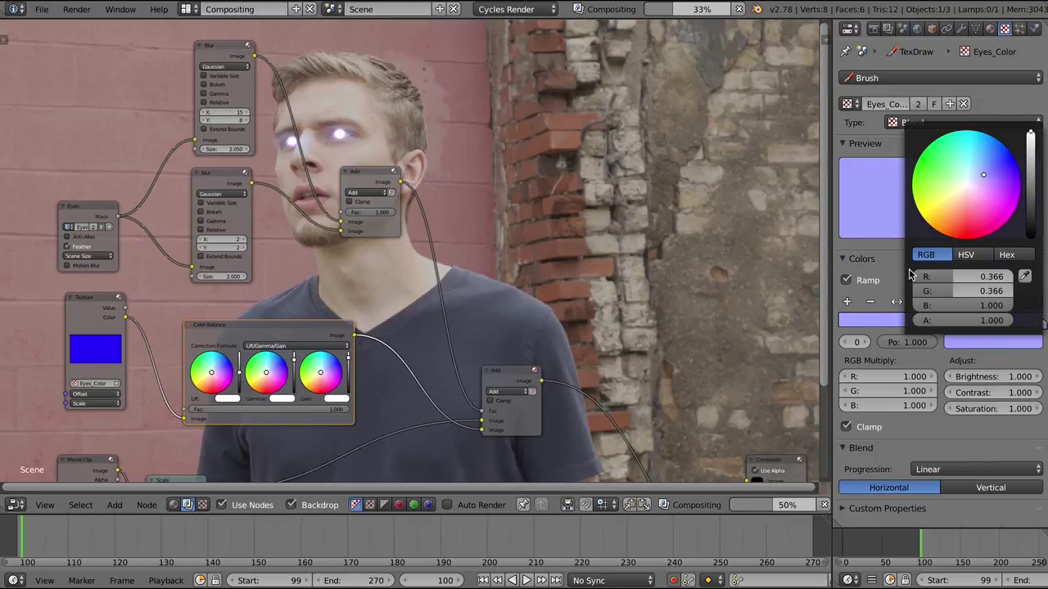
Set the Eyes_Color ramp stop to a light red
click(976, 344)
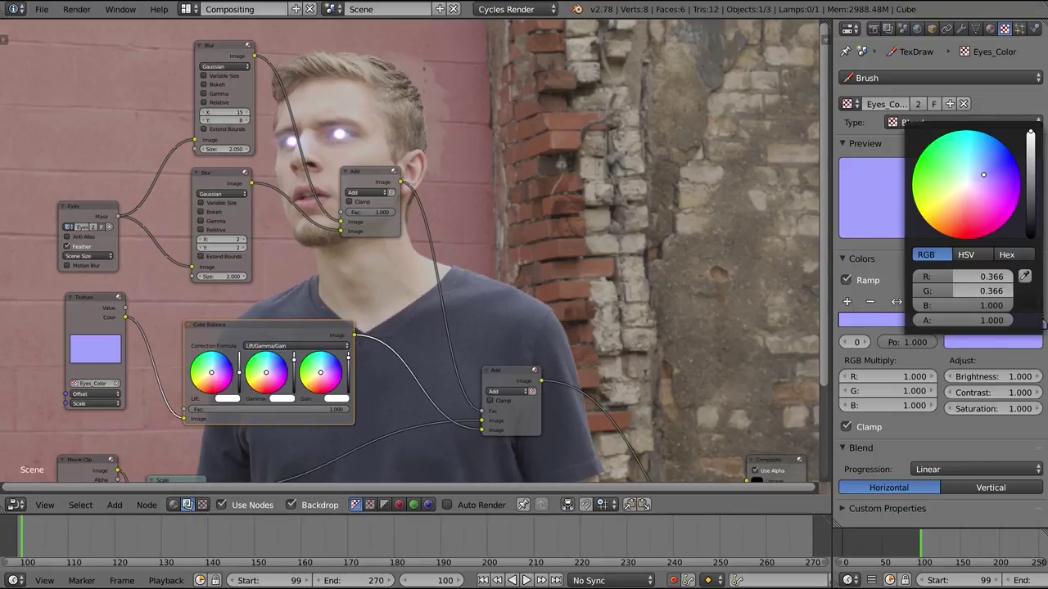
click(964, 216)
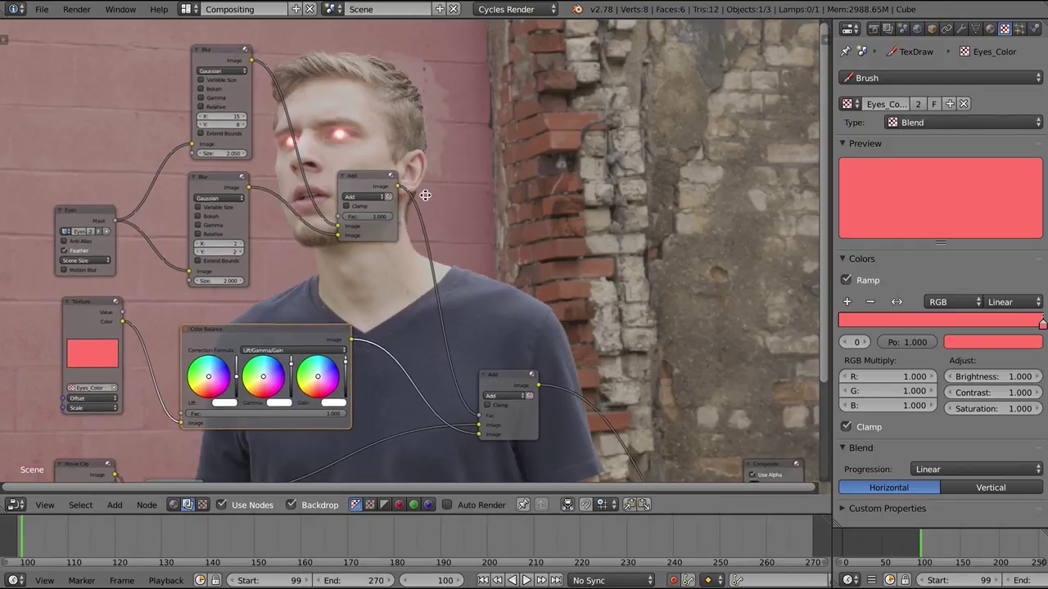
Reposition both Add nodes and swap the two Blur connections on the first Add node's image inputs
middle_drag(425, 195, 409, 204)
drag(355, 185, 362, 179)
drag(481, 385, 523, 396)
drag(329, 227, 330, 237)
drag(330, 228, 330, 236)
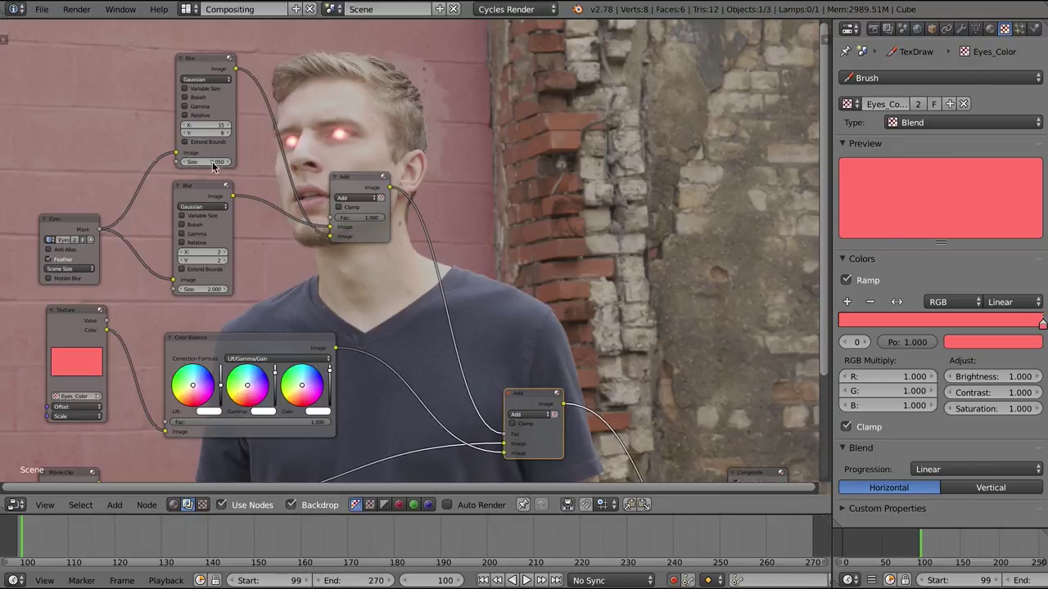
Set the wider Blur node to Y 10 and size 1, and spread out the final Add, Composite and Viewer nodes
scroll(373, 322, down, 3)
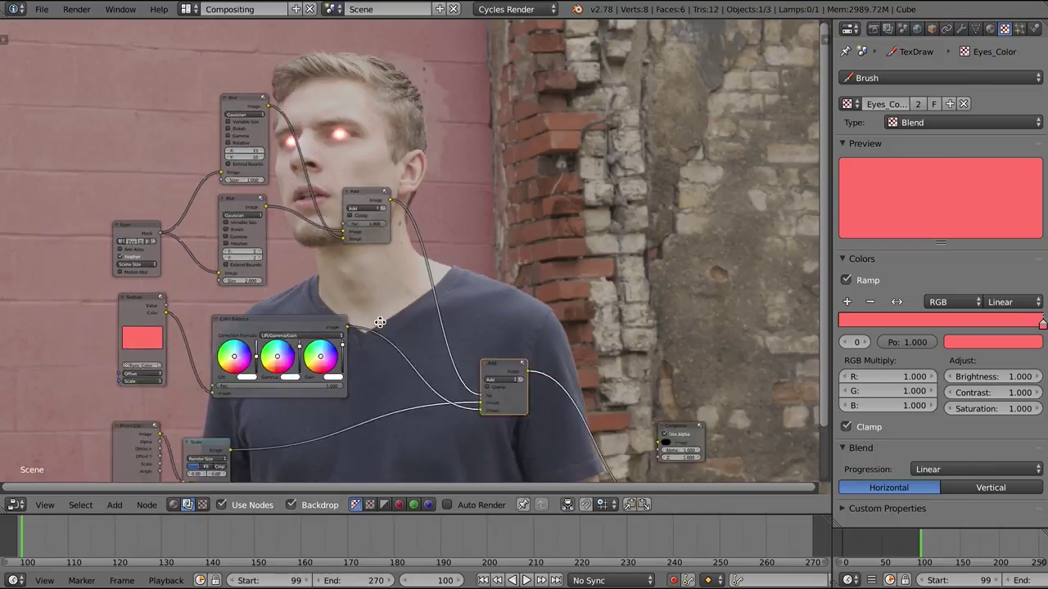
middle_drag(374, 323, 289, 319)
drag(417, 354, 441, 355)
scroll(385, 328, down, 3)
middle_drag(248, 403, 234, 388)
scroll(237, 388, up, 1)
drag(557, 379, 654, 371)
drag(573, 442, 686, 440)
scroll(442, 343, up, 1)
drag(428, 341, 510, 361)
middle_drag(337, 209, 367, 222)
Duplicate the wider Blur node, feed it the Eyes mask and set it to X 100, Y 3 and size 2
click(168, 87)
key(shift+d)
drag(264, 79, 310, 82)
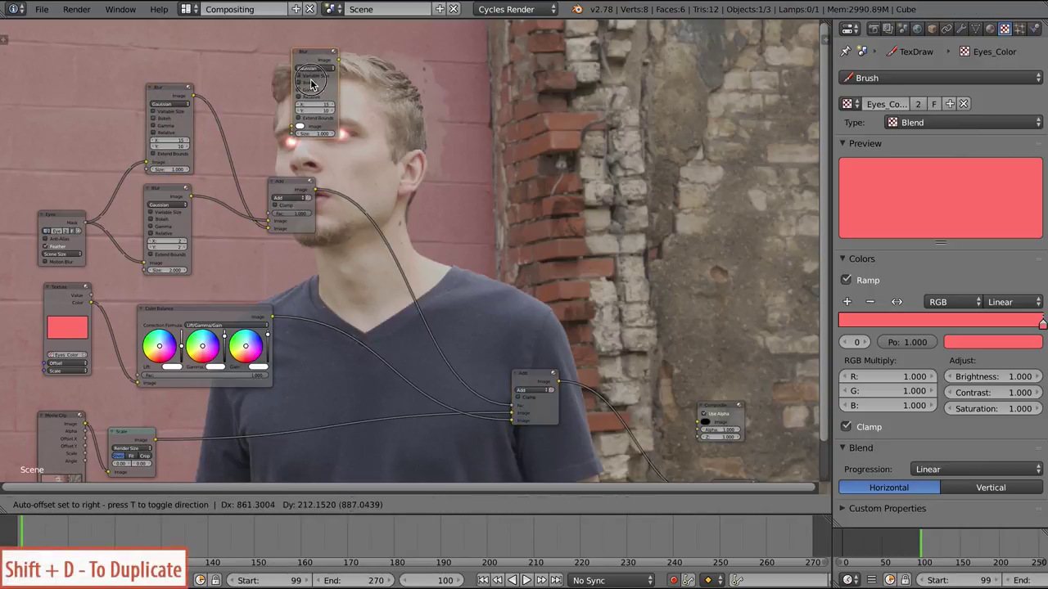
drag(82, 226, 281, 139)
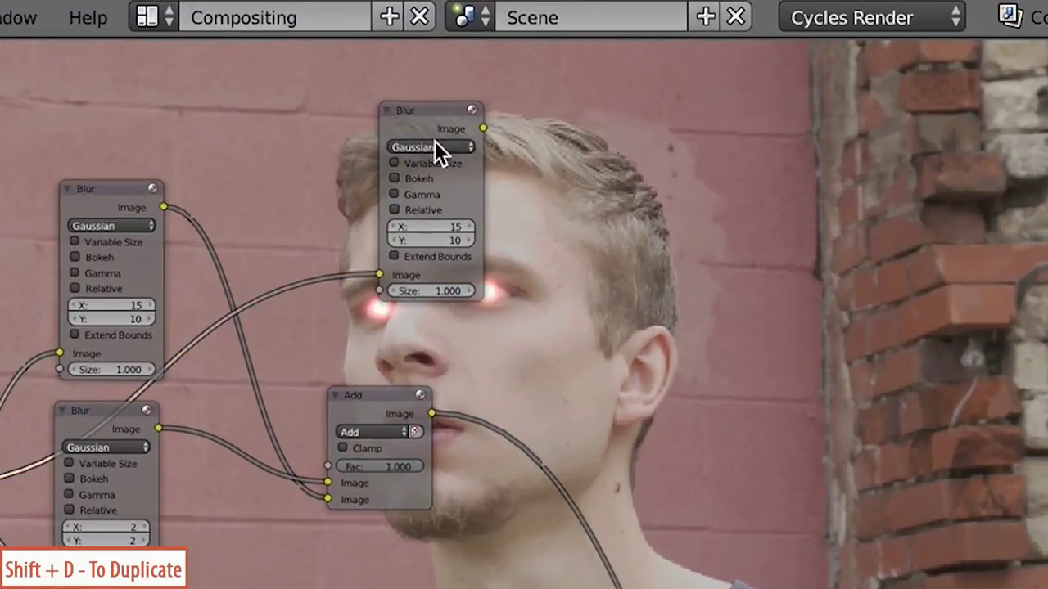
click(419, 227)
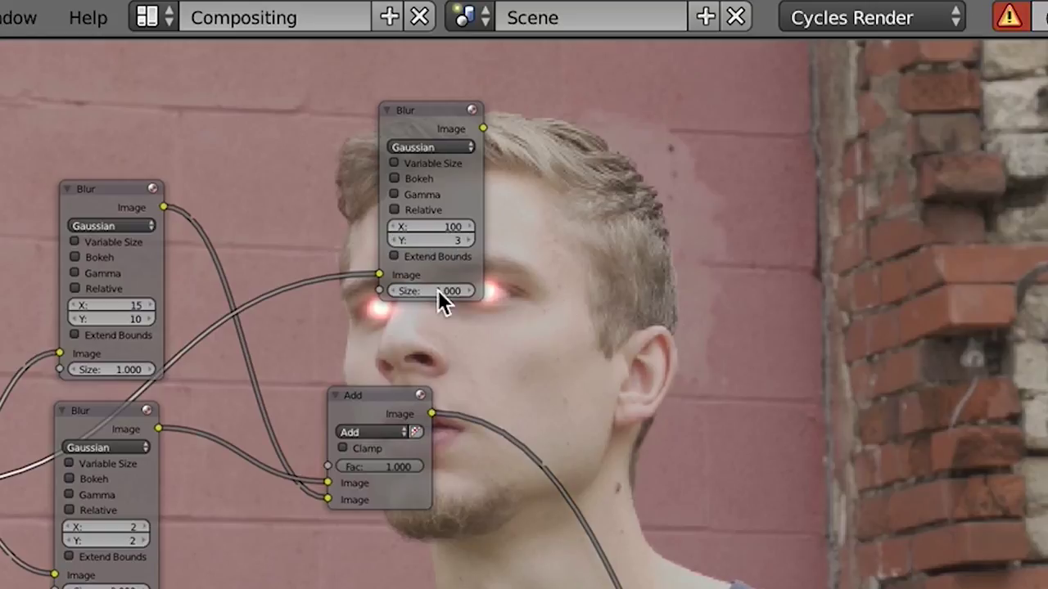
Duplicate the blur-merging Add node, insert the copy after it and connect the X 100 Blur to its second image input
click(364, 397)
key(shift+d)
click(555, 435)
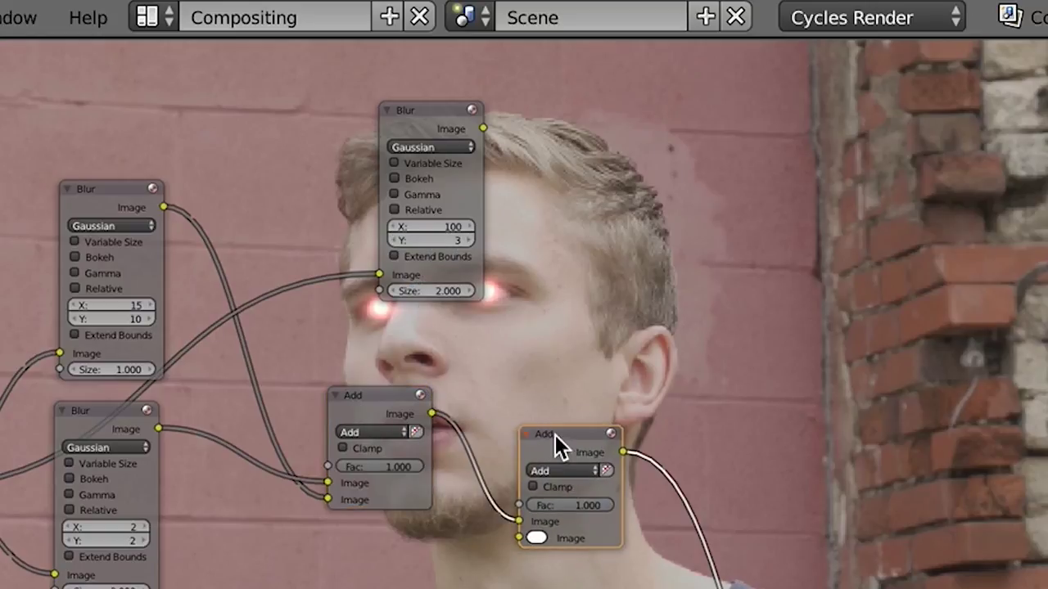
drag(401, 124, 339, 147)
drag(421, 150, 521, 392)
drag(524, 538, 526, 539)
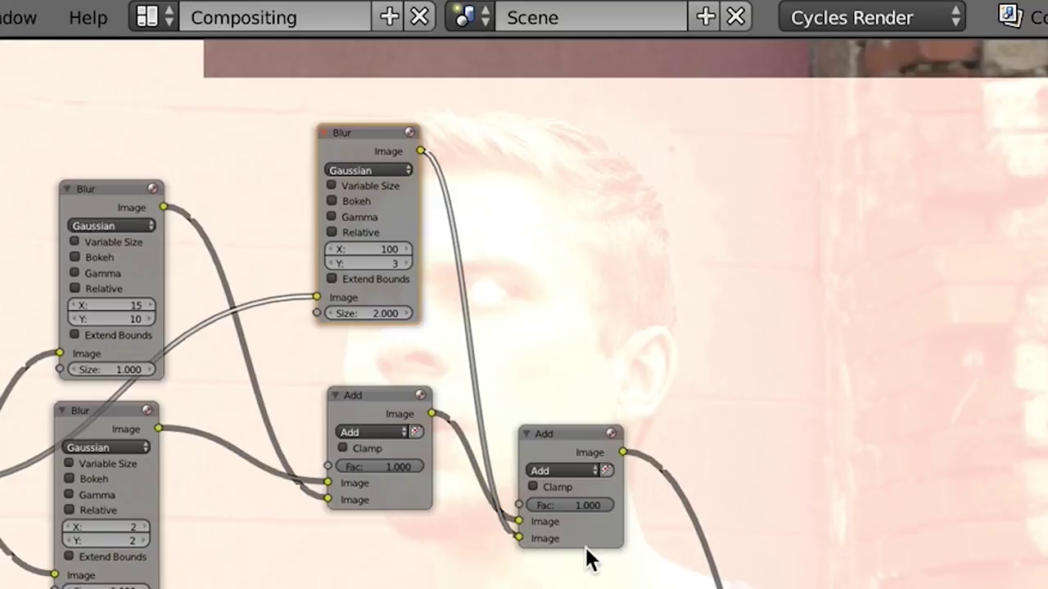
Move the second blur-merging Add node closer to the first and lower its factor slightly
middle_drag(465, 129, 401, 152)
scroll(275, 176, up, 3)
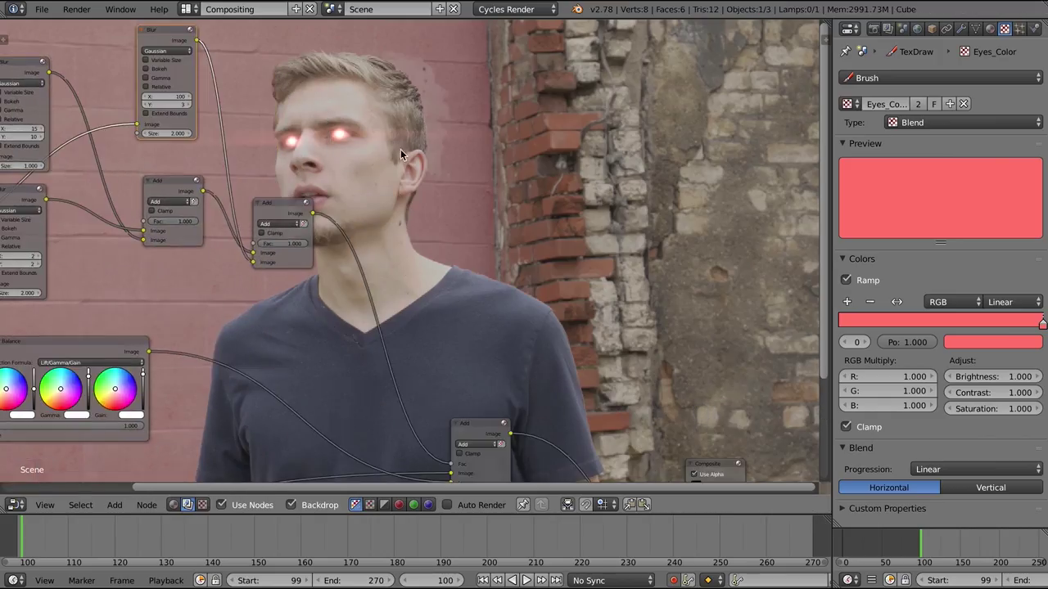
drag(268, 233, 257, 238)
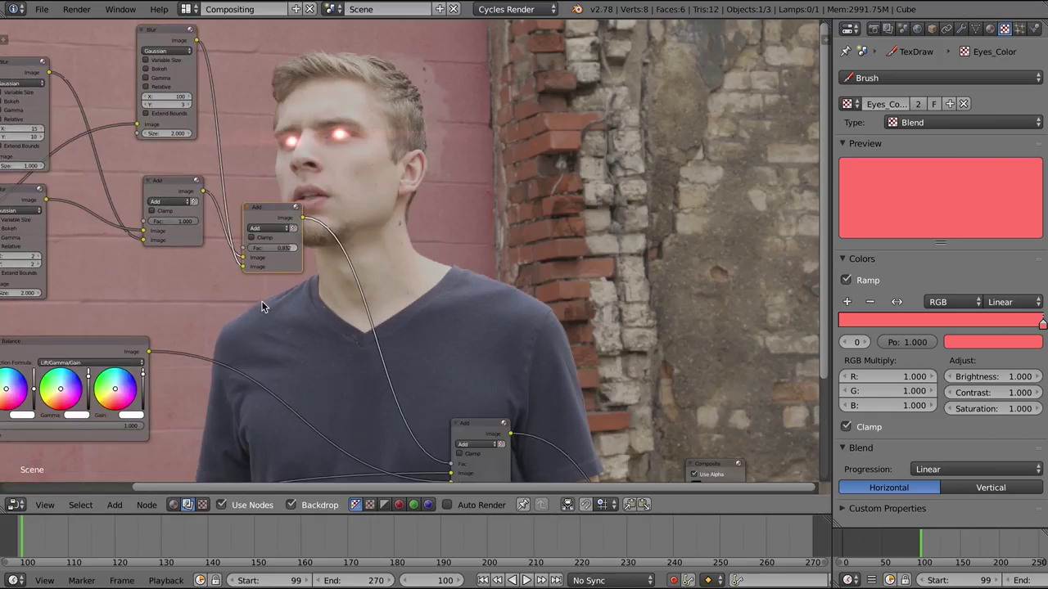
scroll(369, 325, down, 1)
middle_drag(441, 336, 465, 265)
Preview other frames of the shot to examine how the eye glow follows the man's face
click(306, 542)
middle_drag(469, 206, 500, 172)
scroll(380, 168, down, 2)
click(65, 537)
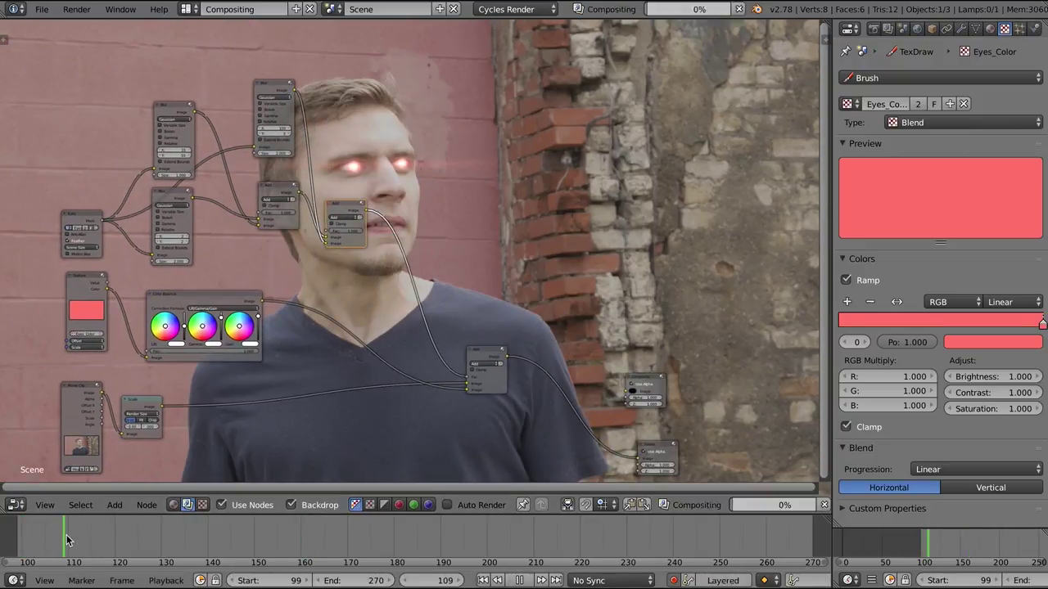
scroll(376, 322, up, 1)
middle_drag(345, 385, 299, 412)
Go to frame 110 and keyframe the Color Balance node's gain
click(68, 540)
middle_drag(286, 367, 503, 330)
scroll(329, 351, up, 3)
scroll(437, 331, up, 3)
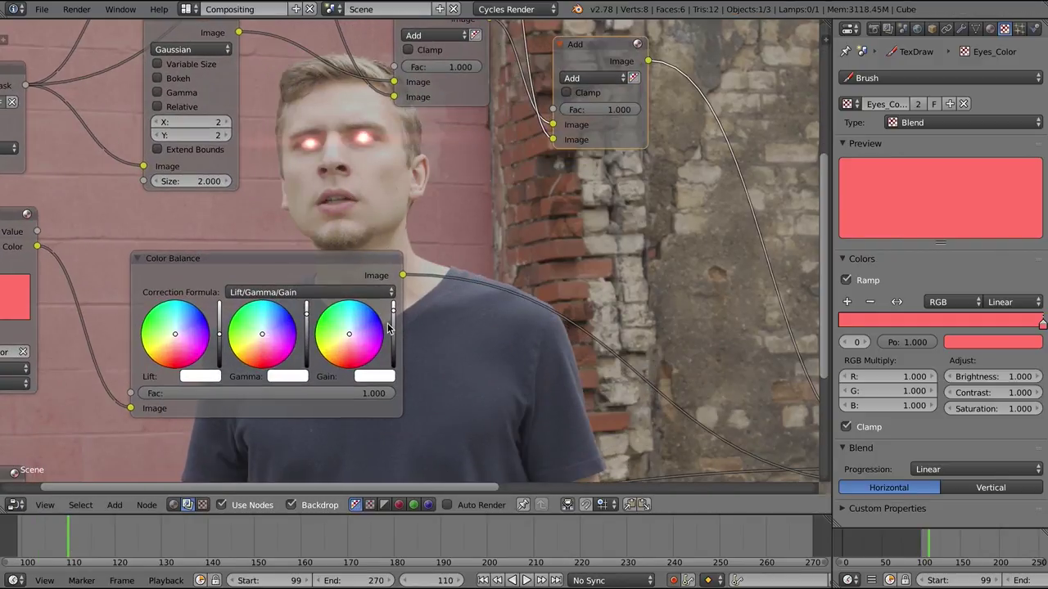
key(i)
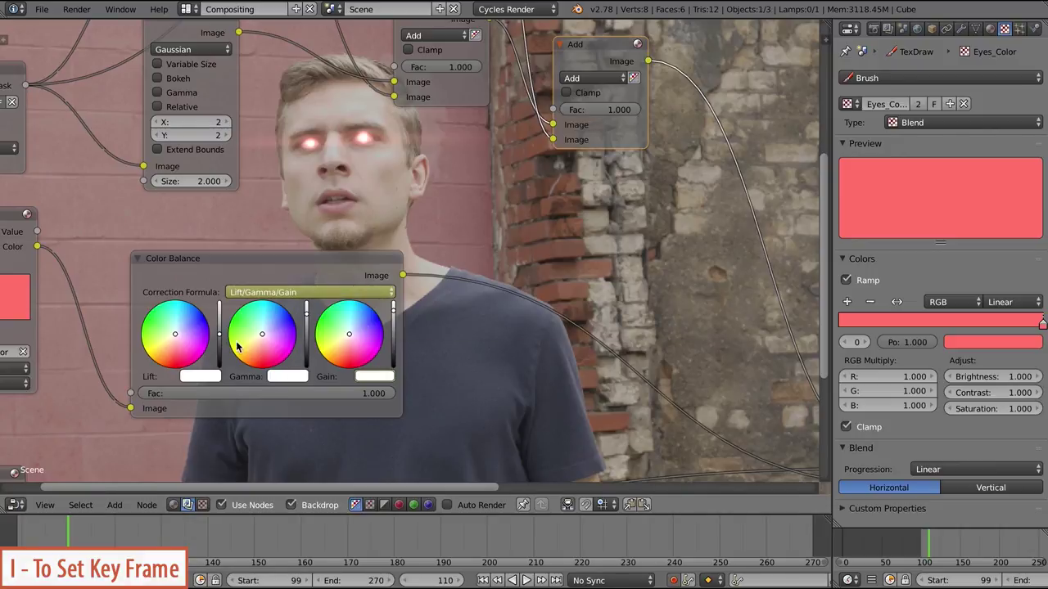
Set the Color Balance gain to black at frame 99, keyframe it and scrub through the glow's fade-in
click(23, 543)
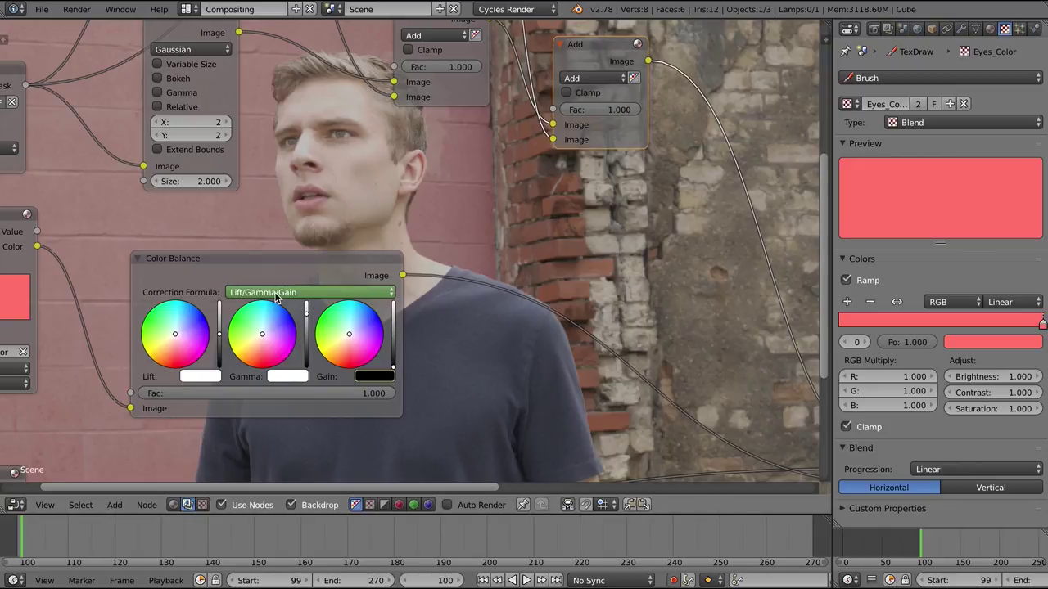
drag(33, 538, 78, 539)
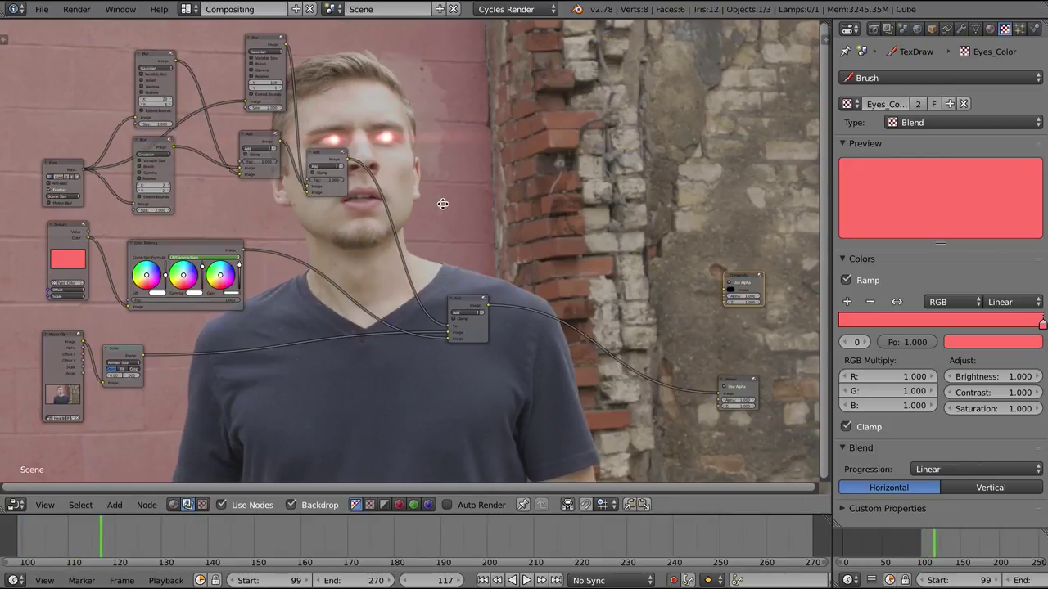
middle_drag(442, 205, 434, 228)
scroll(141, 251, up, 1)
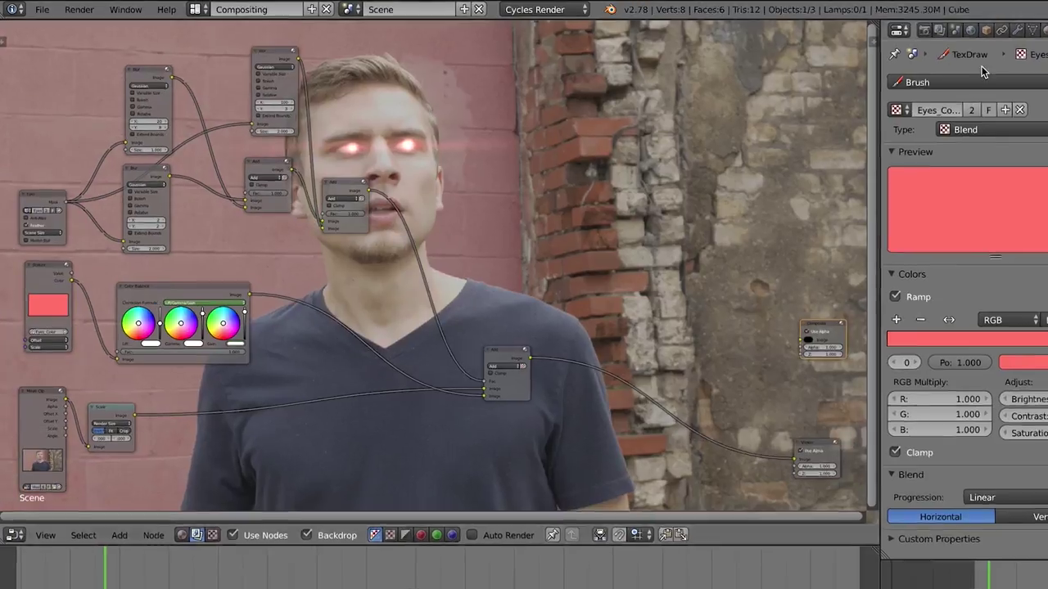
Switch to the Default screen layout with the 3D scene
click(242, 9)
click(231, 78)
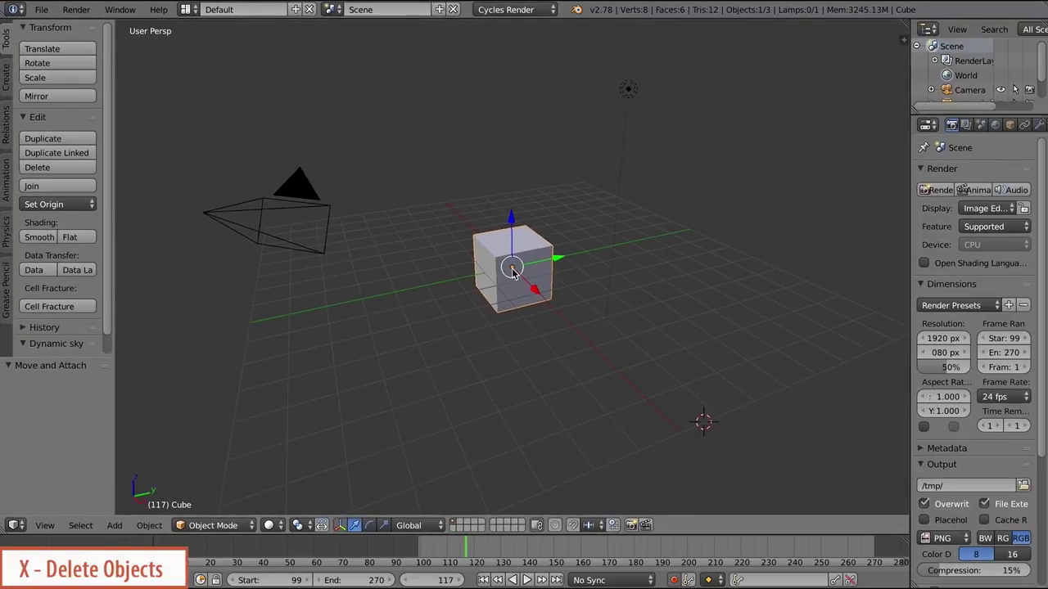
Delete the default cube and the lamp from the scene
key(x)
click(514, 272)
right_click(631, 92)
key(x)
click(630, 92)
Clear the camera's rotation and location, rotate it 90° about X and move it about -9.48 units along Y
key(alt+r)
key(alt+g)
key(r)
key(x)
key(9)
key(0)
key(Return)
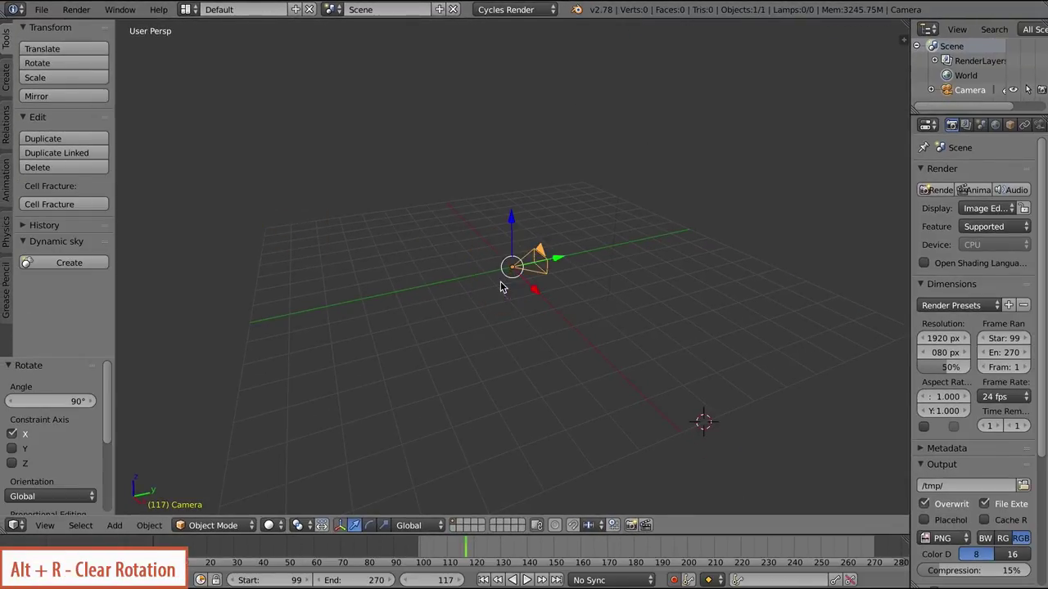
key(g)
key(y)
click(309, 311)
In camera view, add the Heat_Vision.mp4 movie clip as a background image with its axis set to Camera
key(KP_0)
key(n)
scroll(835, 470, down, 10)
click(801, 491)
click(788, 493)
click(838, 511)
scroll(861, 419, down, 4)
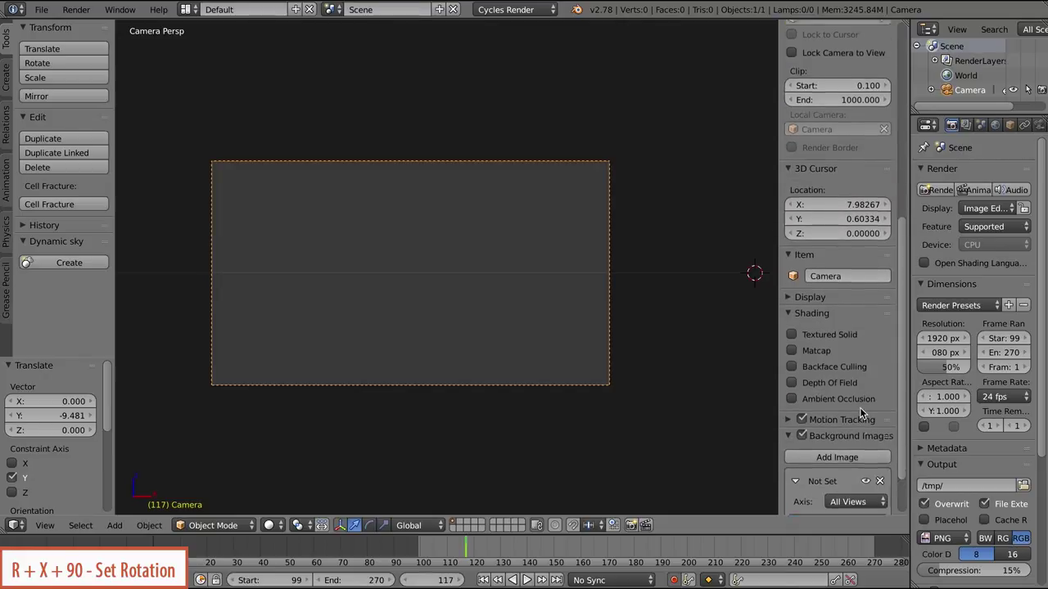
click(853, 443)
click(835, 425)
click(858, 464)
click(797, 502)
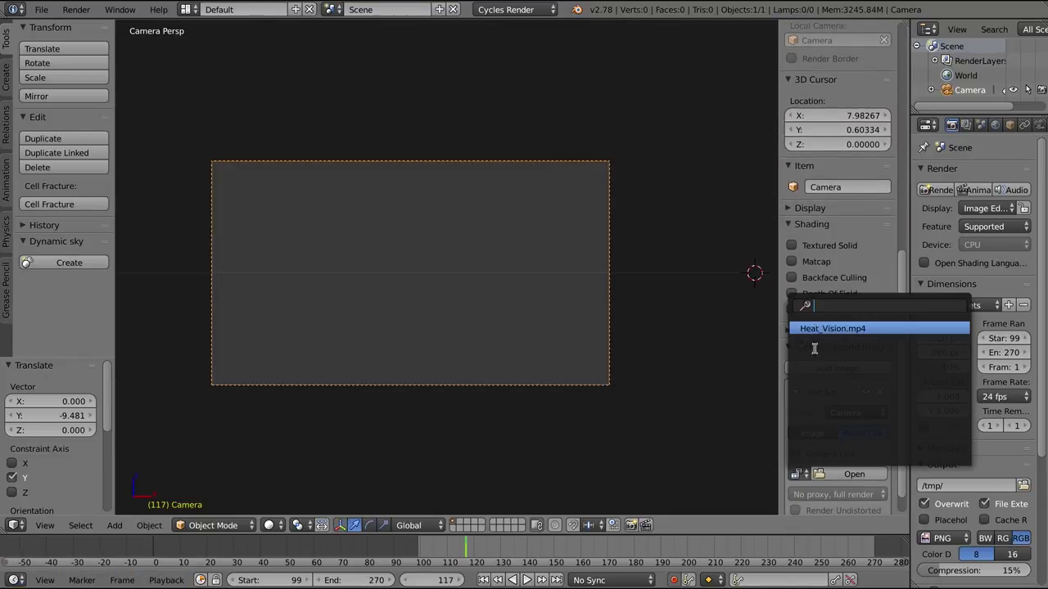
click(819, 325)
Link empties to the two eye tracks in the Motion Tracking layout and return to the Default layout's camera view
click(186, 9)
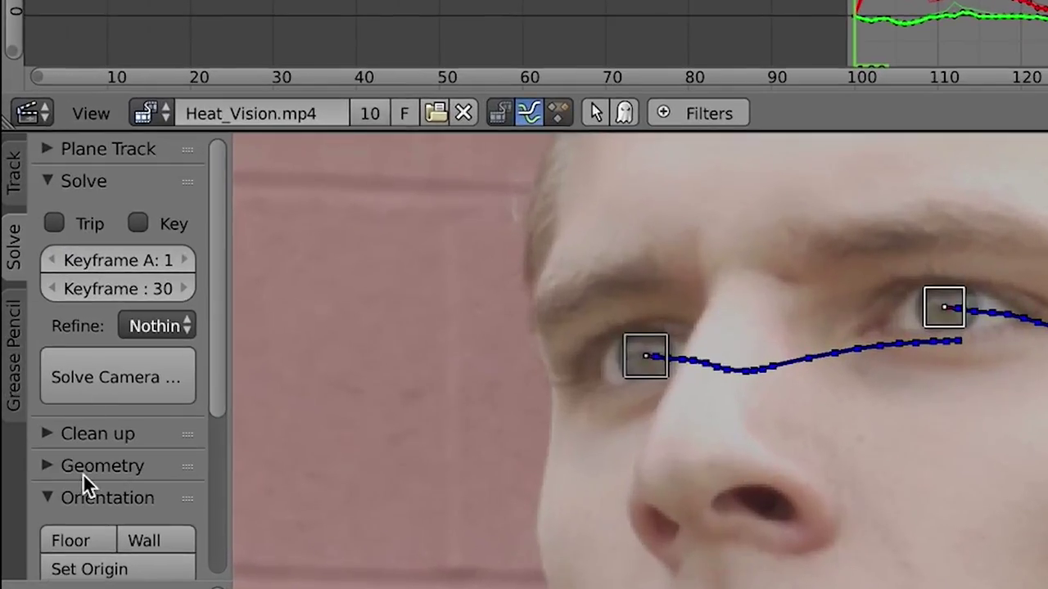
click(84, 475)
scroll(144, 468, down, 4)
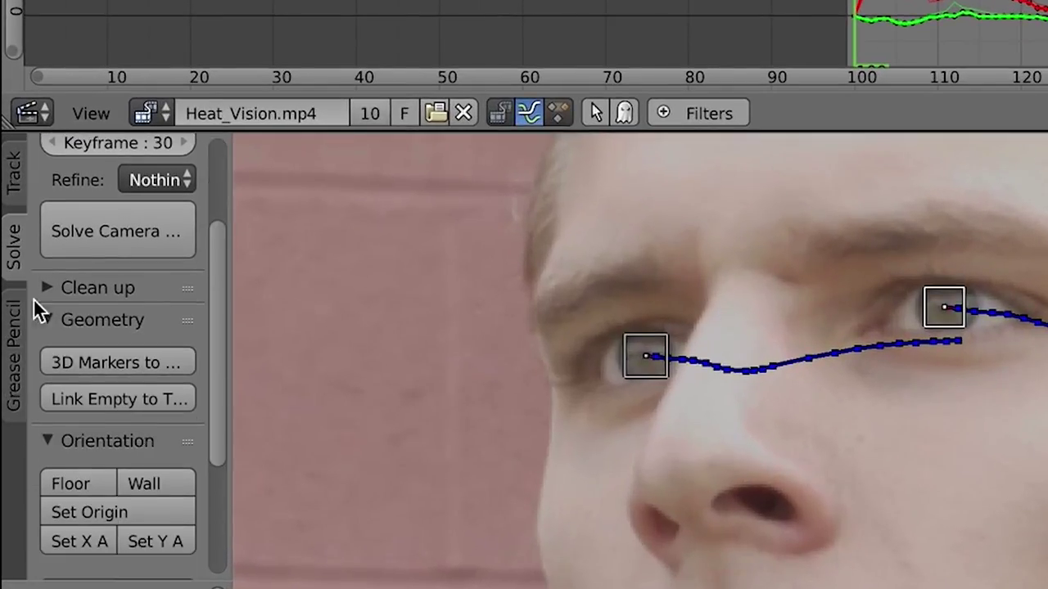
click(138, 399)
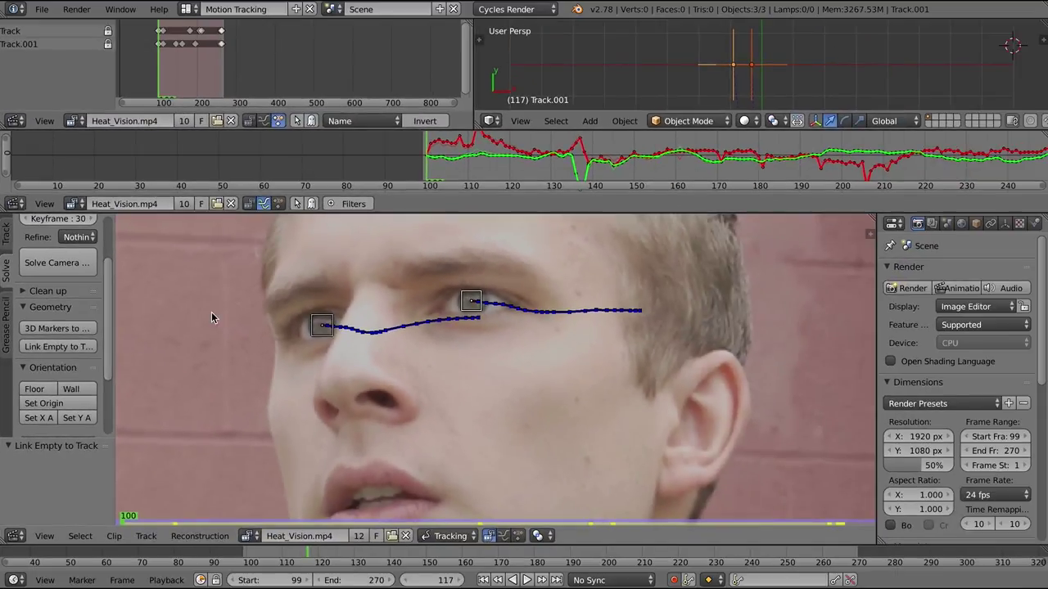
click(186, 9)
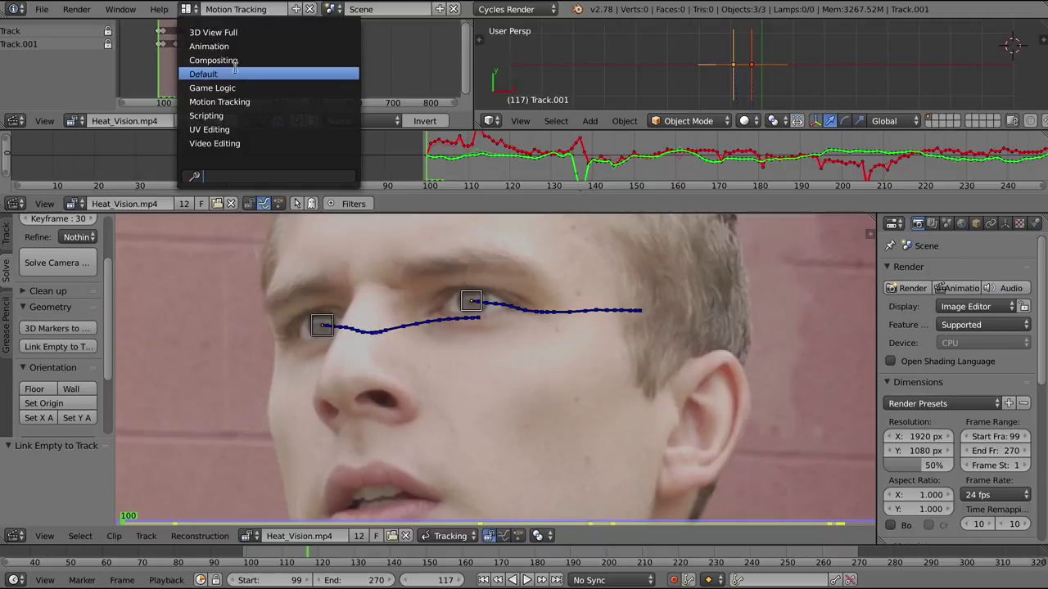
click(230, 73)
key(KP_0)
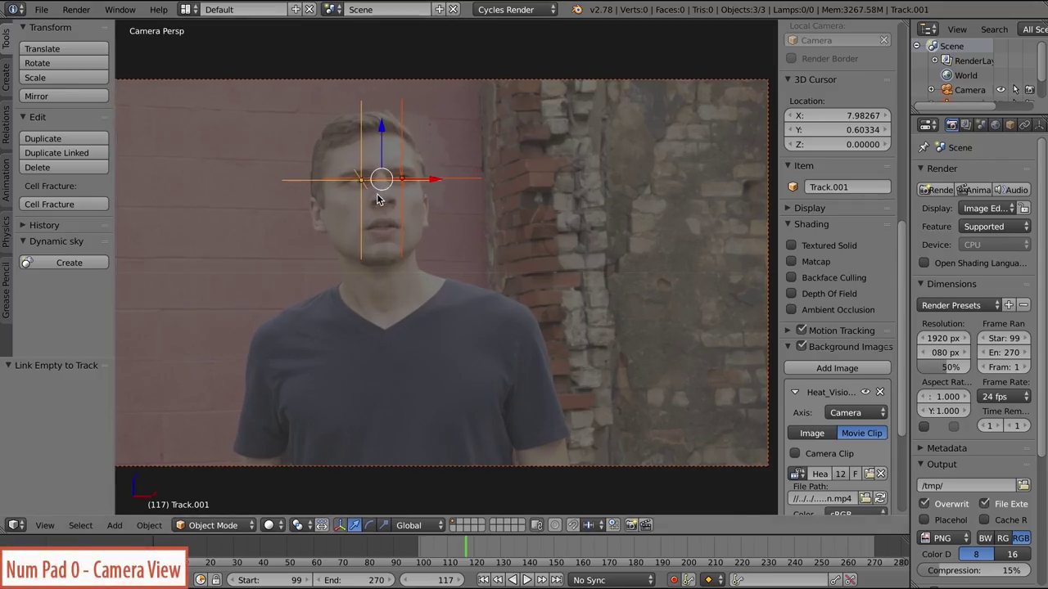
Adjust the camera's position along the Y axis in top view
key(KP_7)
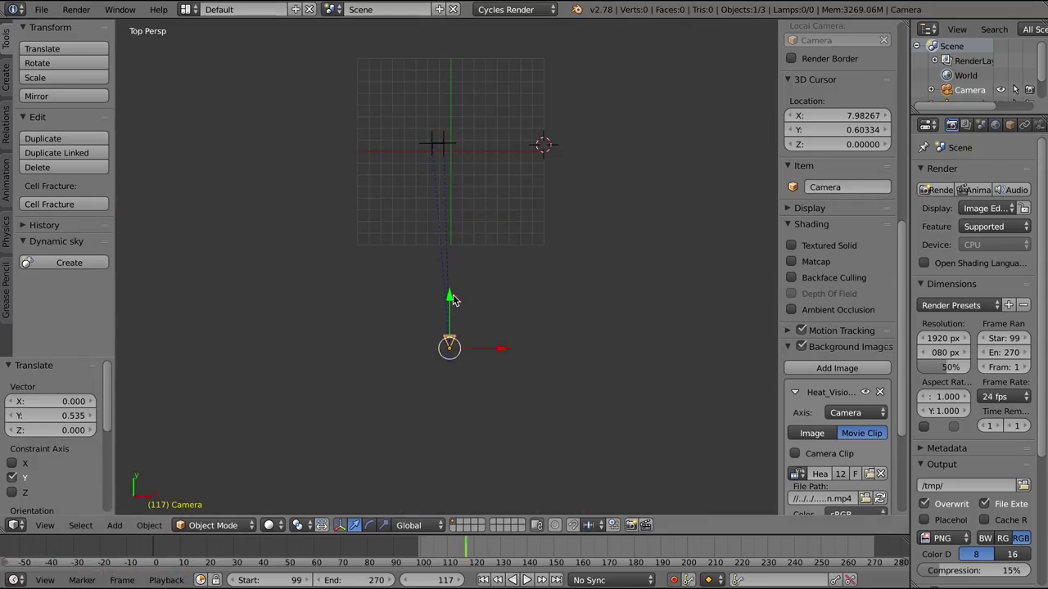
drag(452, 295, 448, 316)
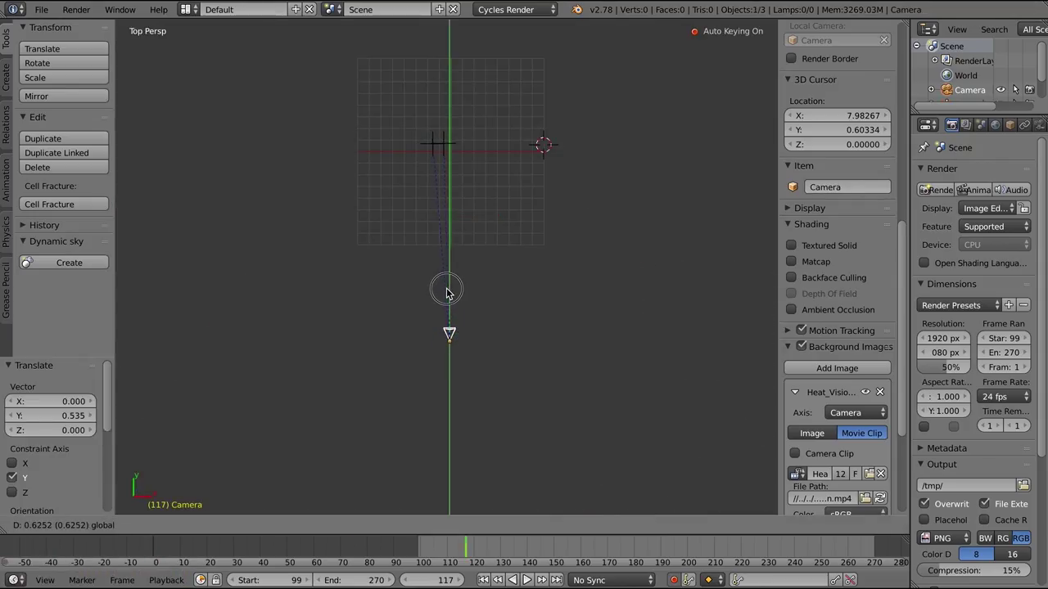
click(530, 260)
scroll(496, 297, up, 2)
key(n)
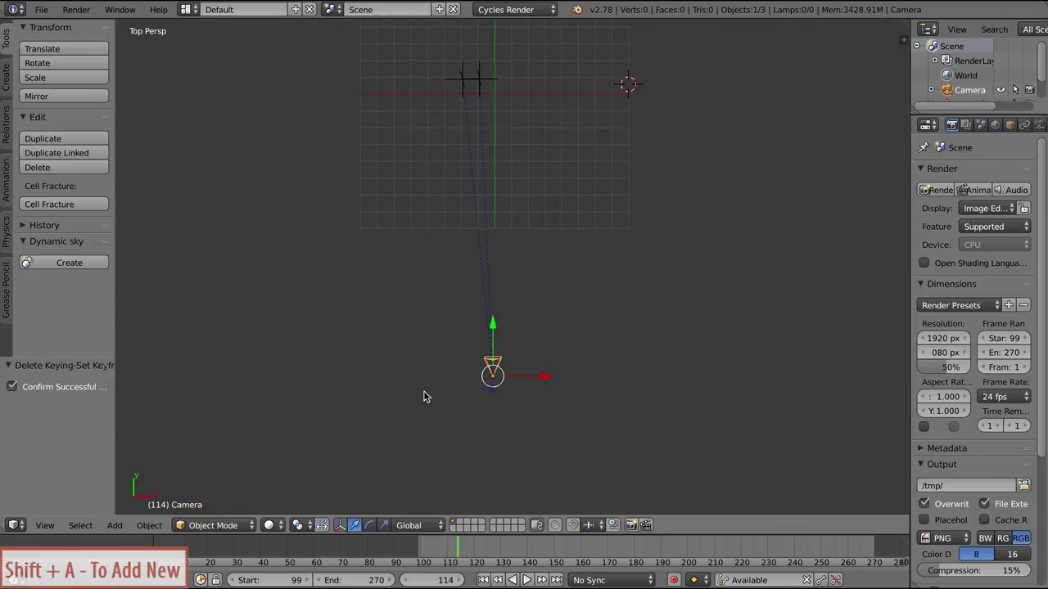
Add a Plain Axes empty and place it just behind the camera
key(shift+a)
mouse_move(384, 475)
click(496, 373)
key(g)
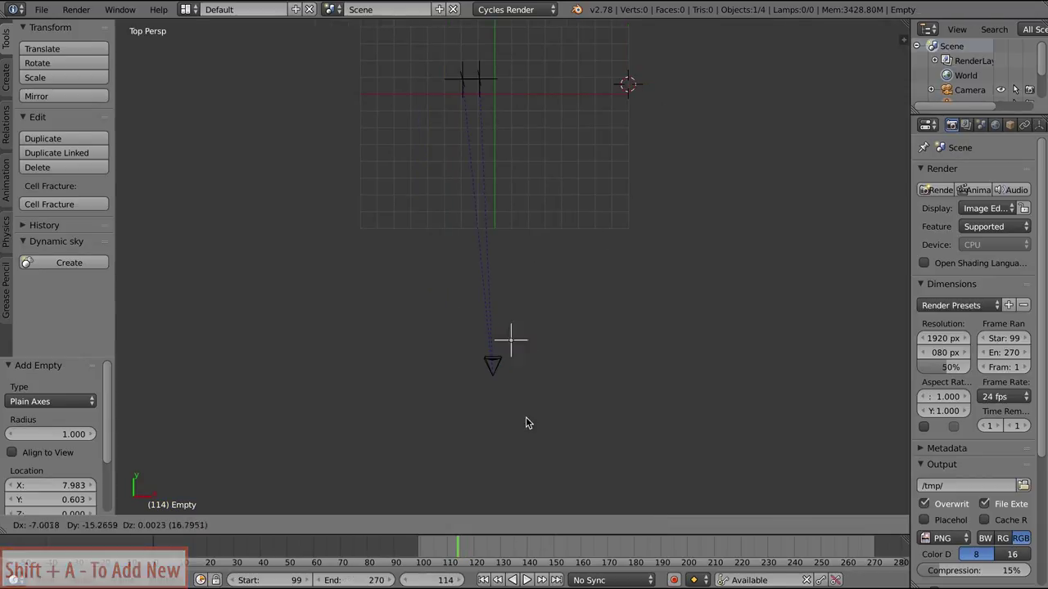
click(513, 451)
Duplicate the empty behind the camera and shift the copy about -1.87 units along X
scroll(553, 384, up, 2)
shift+middle_drag(553, 385, 569, 334)
key(shift+d)
key(x)
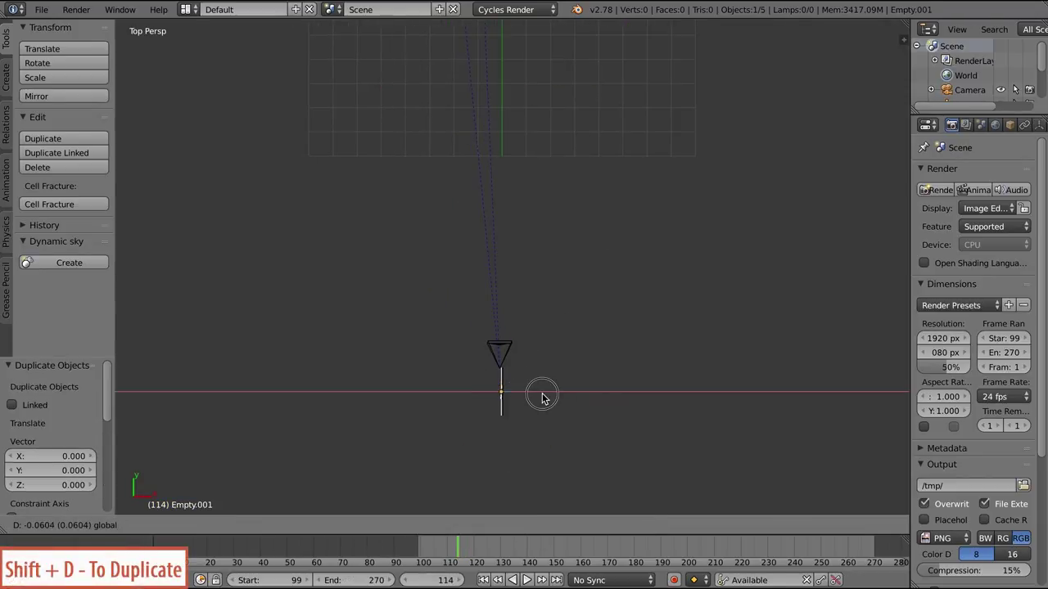
click(496, 393)
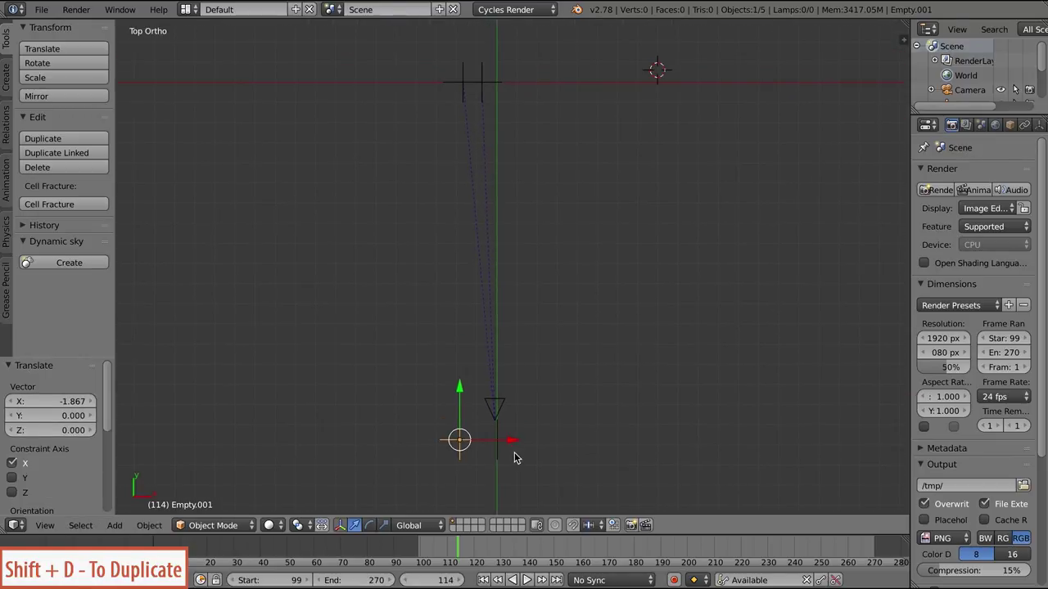
Fine-tune the X positions of the two empties behind the camera to match the spacing of the eye tracks
key(g)
key(x)
click(504, 440)
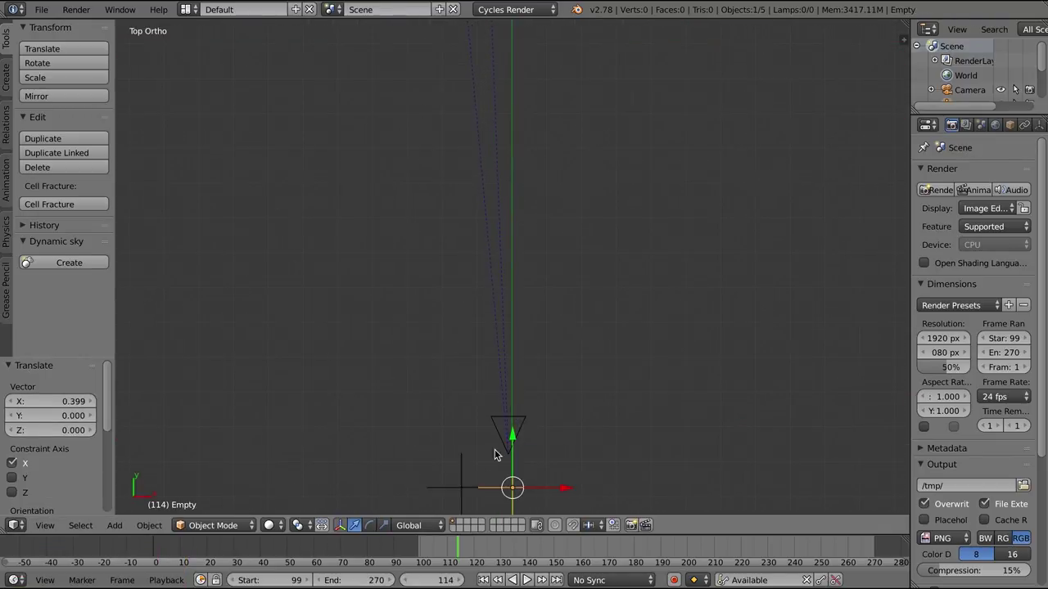
drag(514, 490, 520, 490)
scroll(524, 492, down, 3)
shift+middle_drag(539, 504, 524, 458)
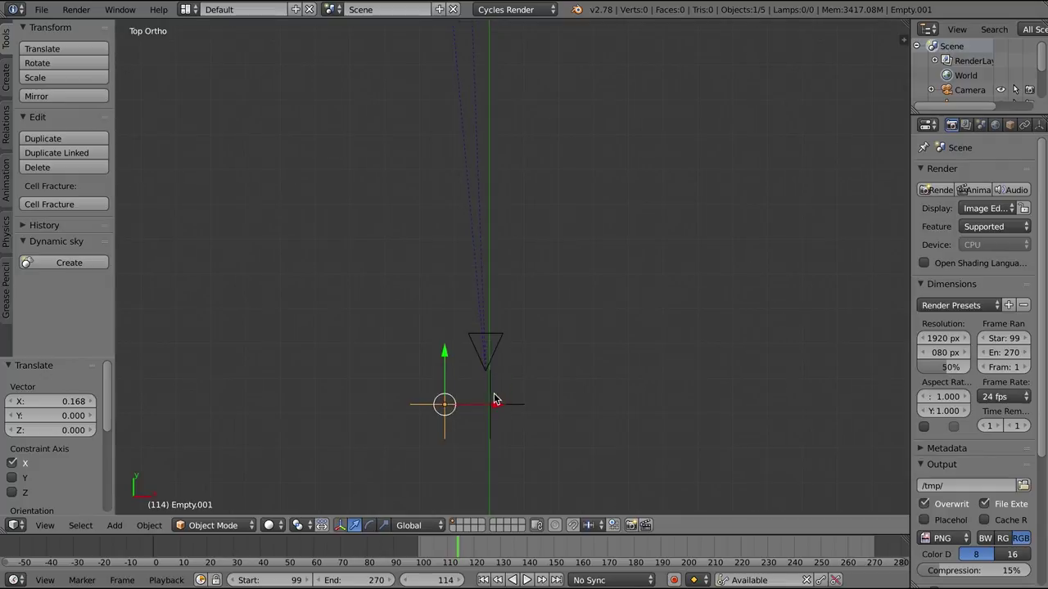
right_click(493, 394)
drag(537, 406, 529, 408)
scroll(525, 416, down, 4)
shift+middle_drag(519, 429, 509, 403)
Raise the two empties behind the camera about 2.09 units along Z to the height of the eye tracks
key(KP_3)
key(g)
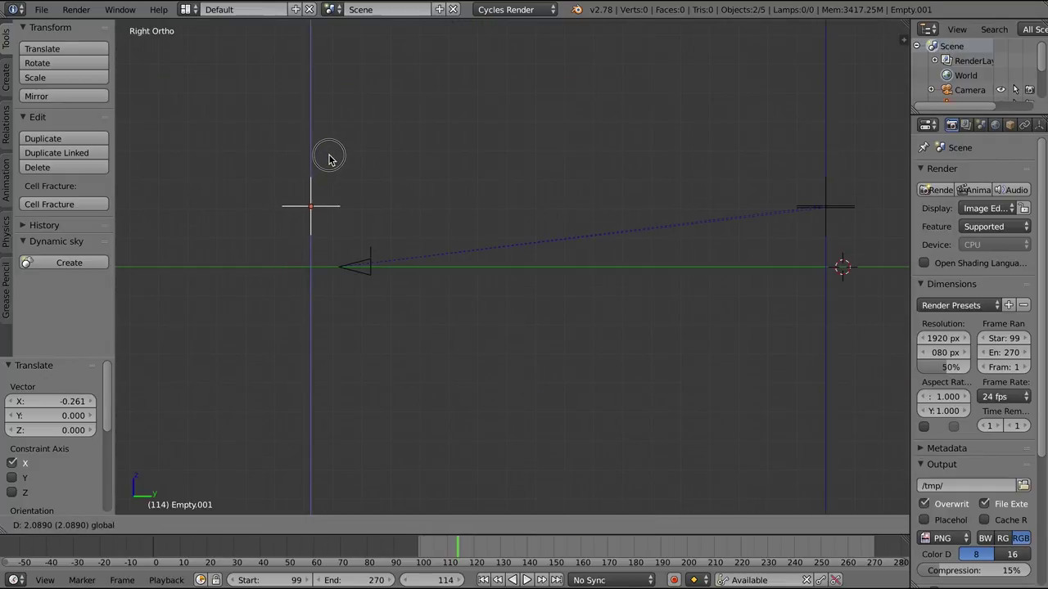
click(329, 158)
middle_drag(575, 298, 484, 330)
key(KP_7)
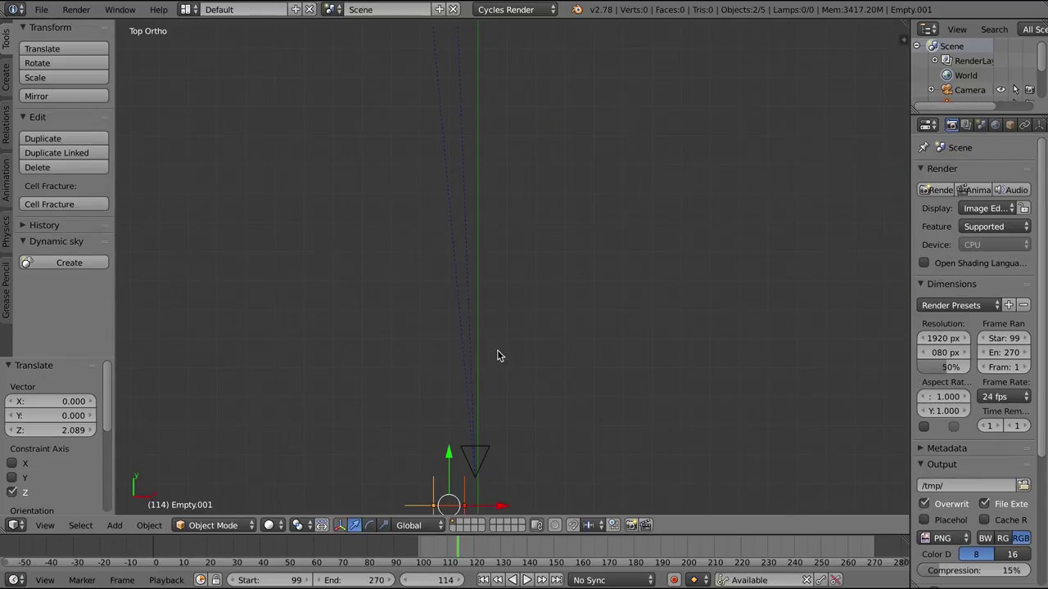
Select only the Track empty and snap the 3D cursor to it
scroll(526, 290, down, 3)
scroll(524, 293, up, 3)
key(a)
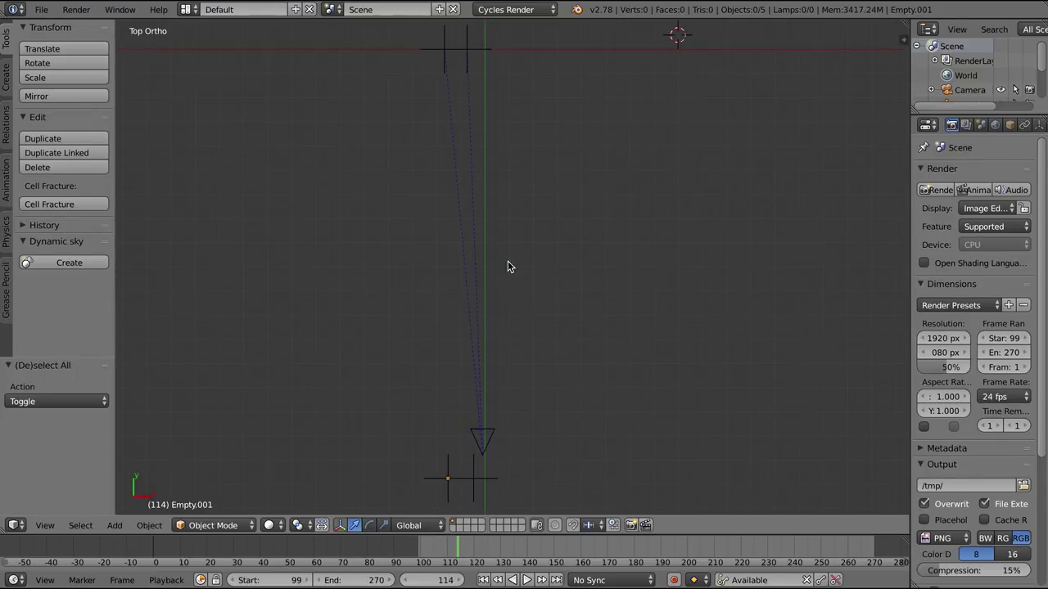
shift+middle_drag(510, 264, 518, 295)
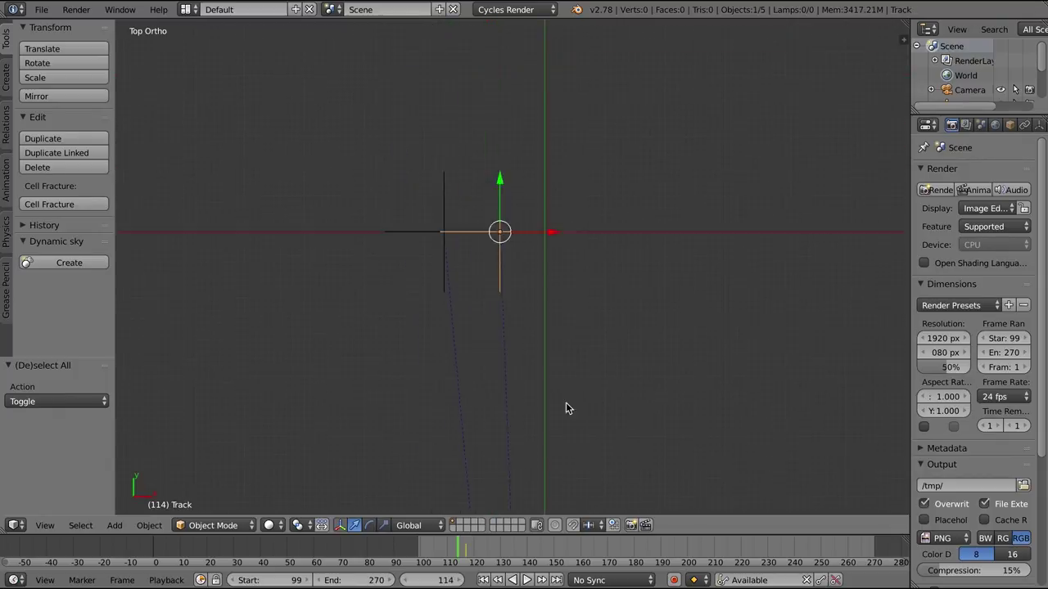
shift+middle_drag(542, 293, 555, 348)
scroll(555, 348, up, 4)
shift+middle_drag(489, 342, 482, 276)
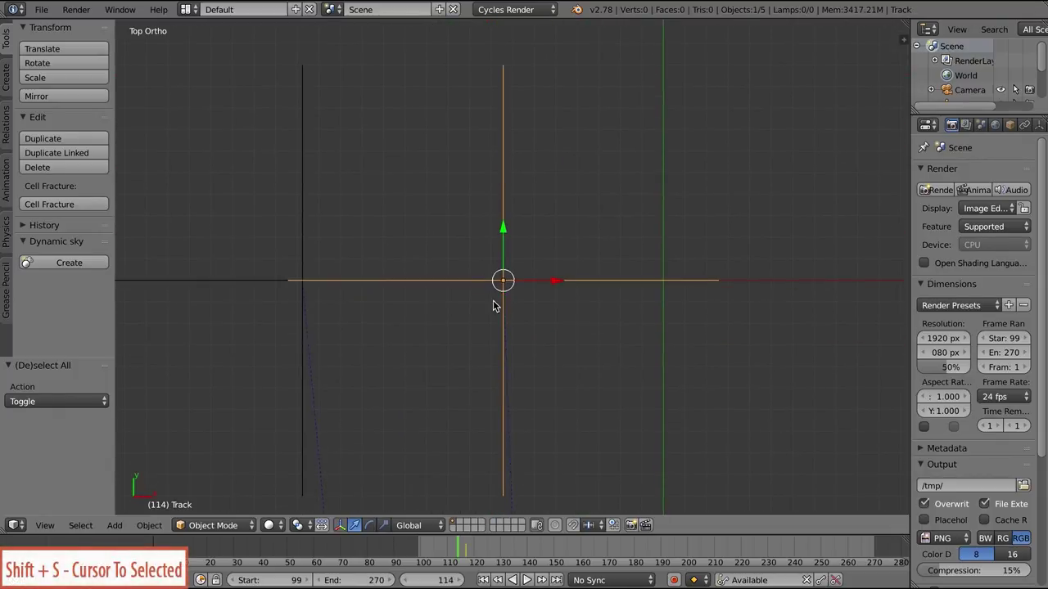
key(shift+s)
click(444, 282)
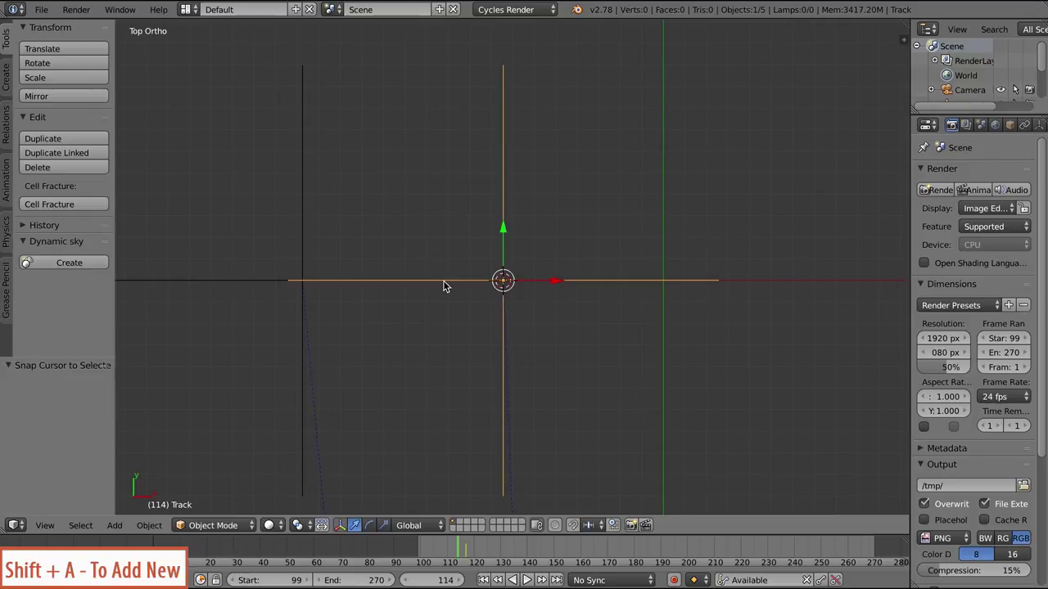
Add a single bone armature at the 3D cursor
key(shift+a)
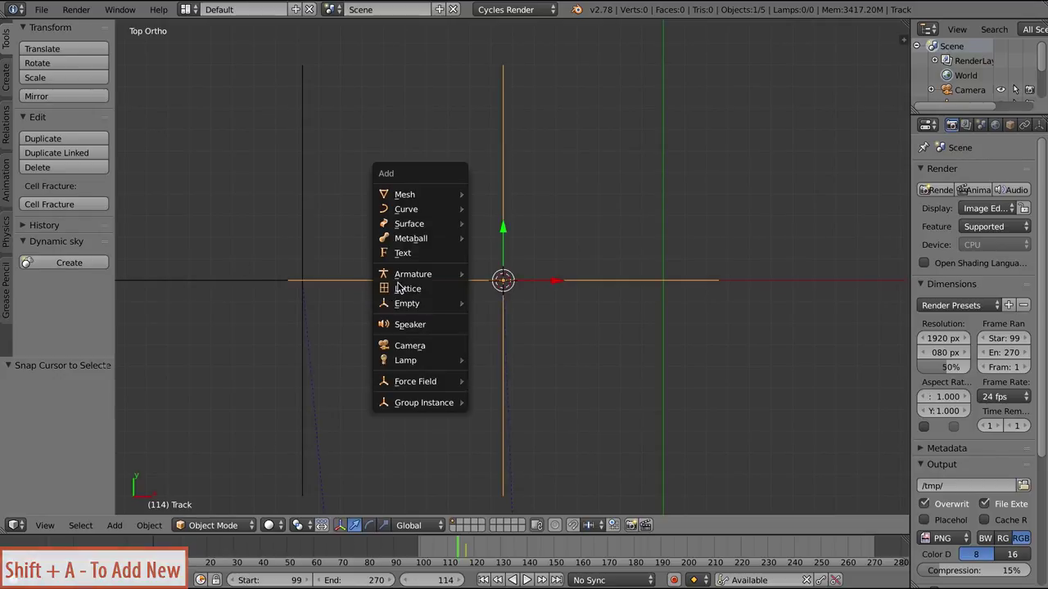
mouse_move(434, 274)
click(486, 275)
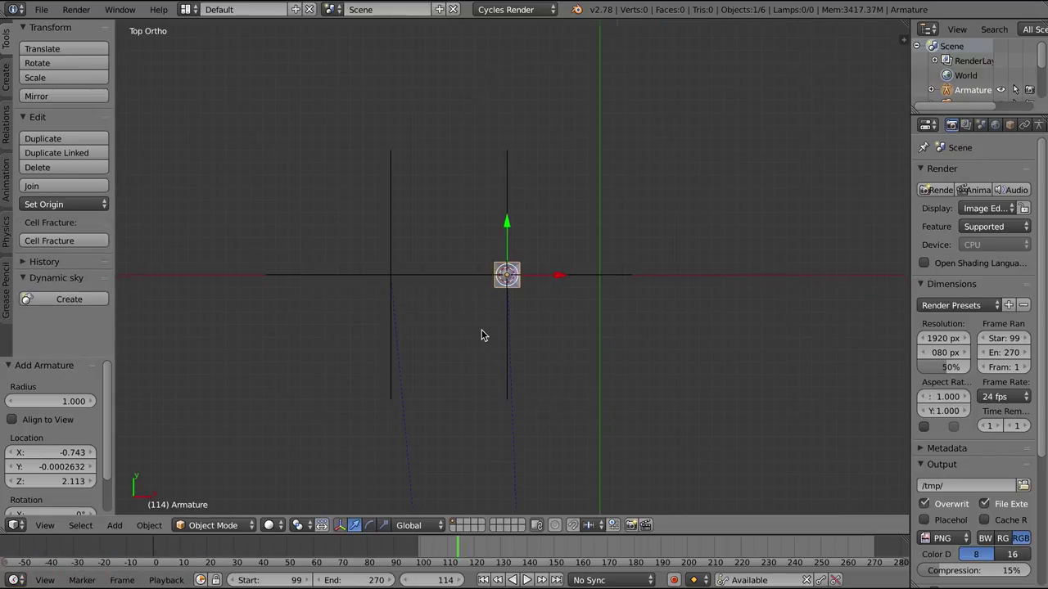
In Edit Mode from the right view, move the bone's tip about -17.77 units along Y towards the empties behind the camera
key(KP_3)
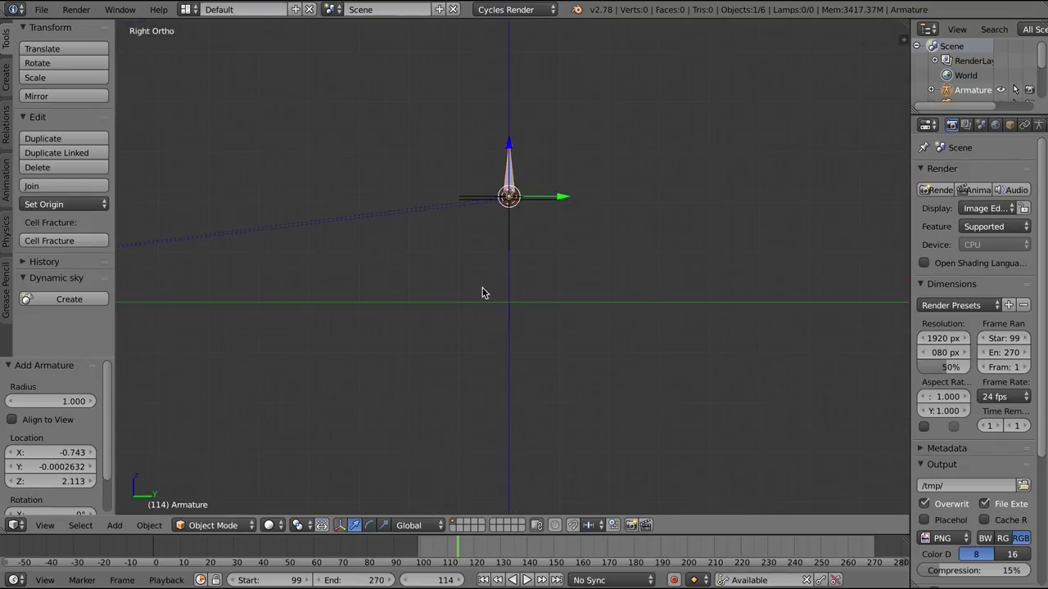
key(Tab)
scroll(606, 300, down, 3)
shift+middle_drag(601, 300, 758, 293)
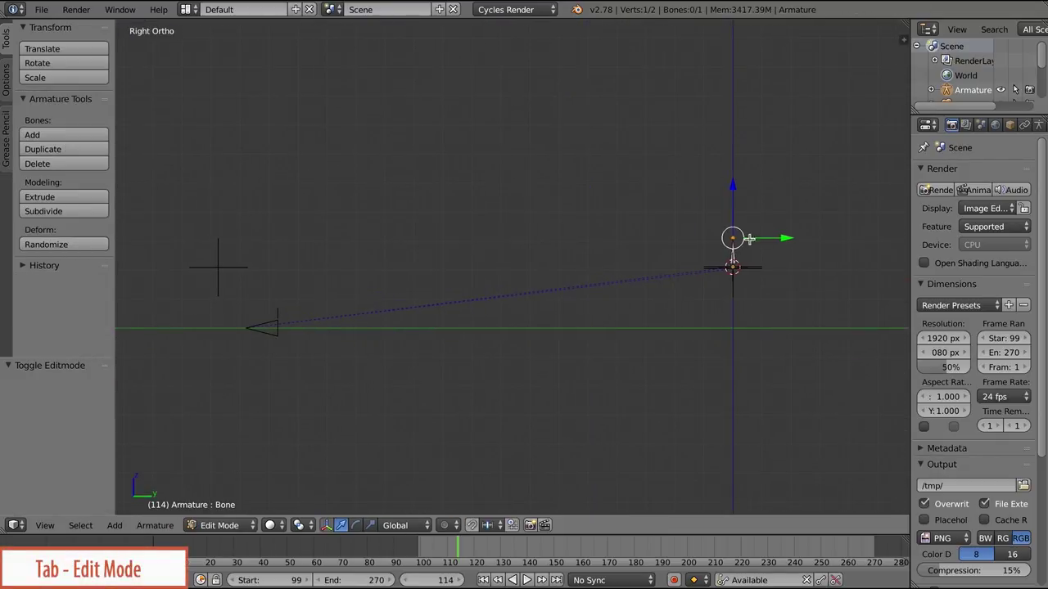
drag(788, 238, 429, 239)
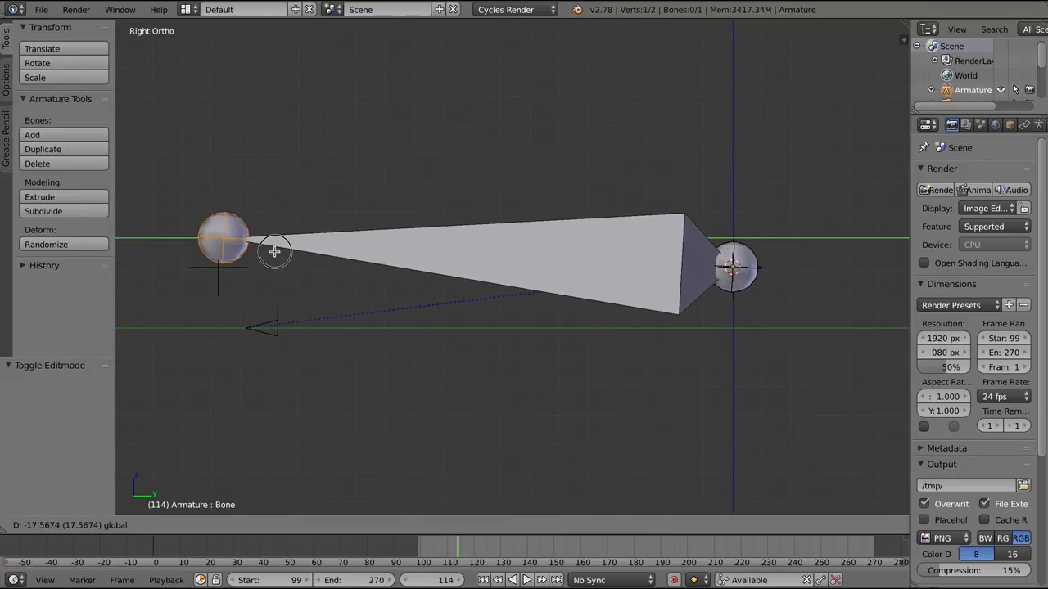
click(273, 248)
Lower the bone's tip about 1 unit along Z and fine-tune it in Y and Z onto the empties' centre
scroll(393, 230, up, 3)
scroll(468, 238, up, 5)
shift+middle_drag(393, 230, 528, 238)
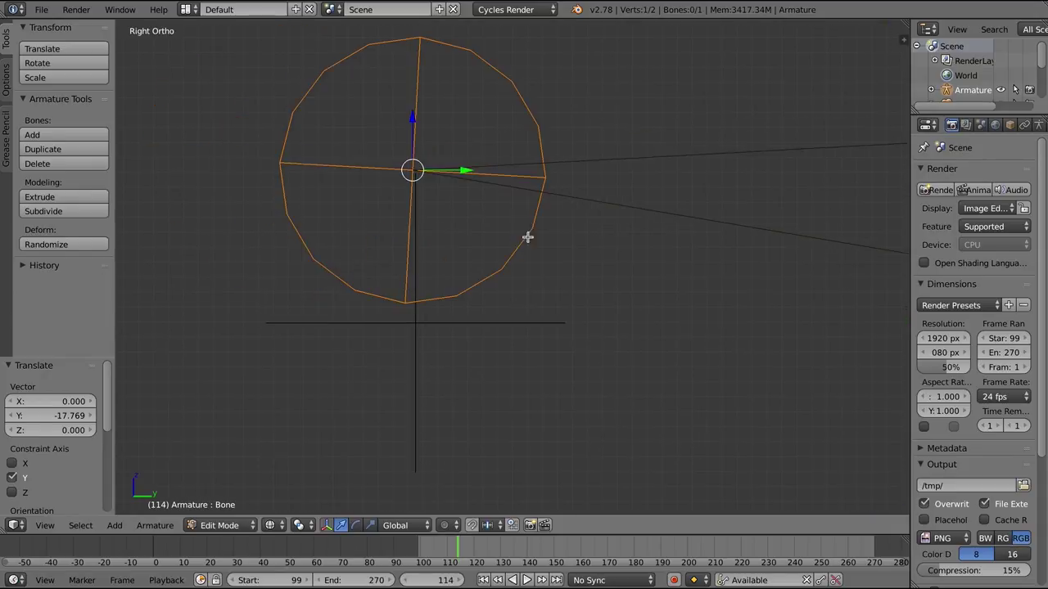
key(g)
key(z)
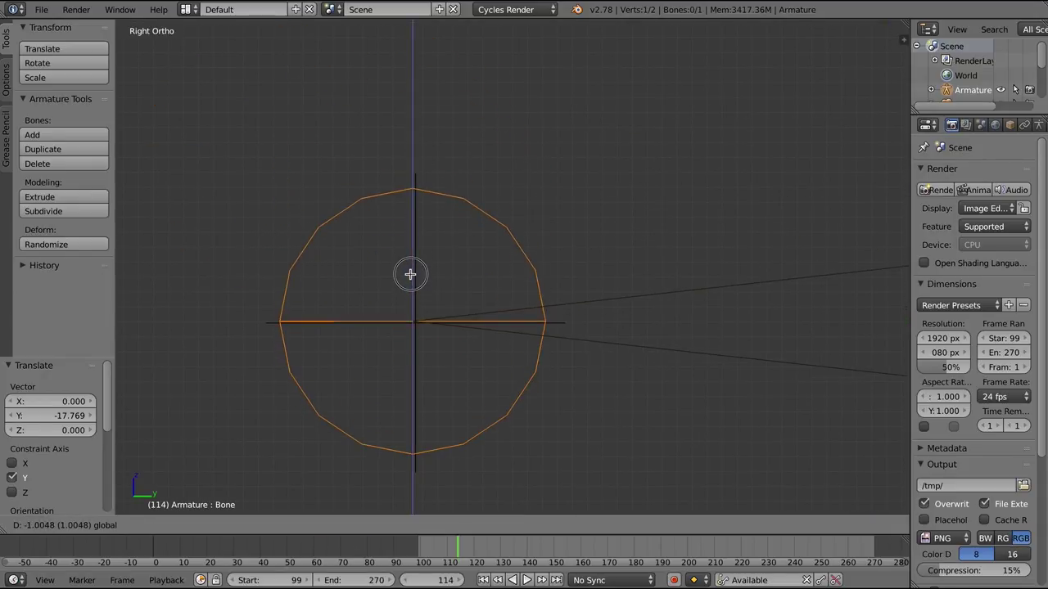
click(410, 274)
scroll(412, 284, up, 4)
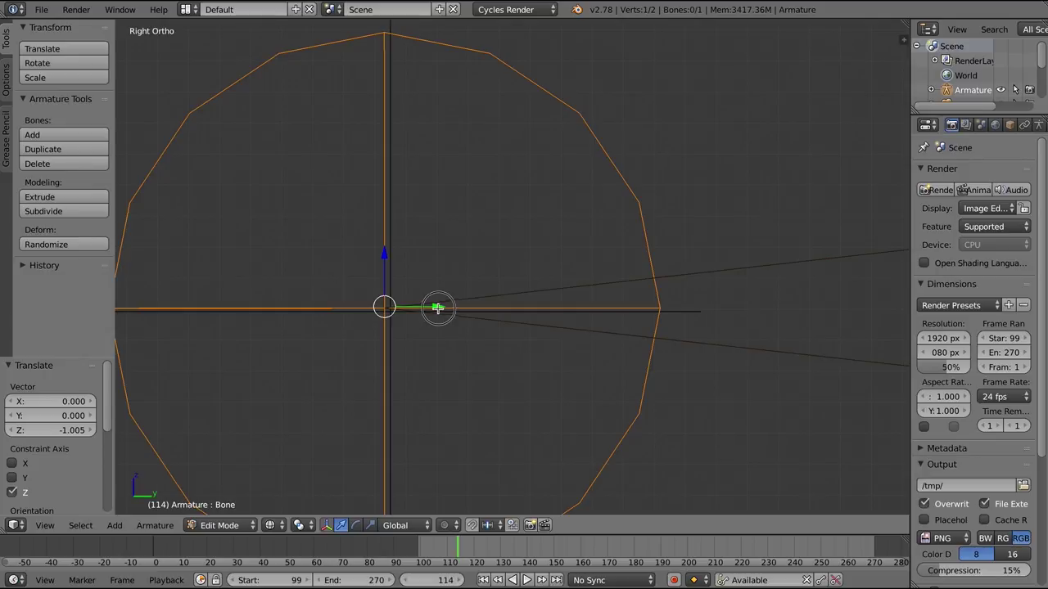
drag(434, 306, 443, 312)
drag(393, 263, 392, 269)
scroll(516, 298, down, 2)
Move the bone's tip about 0.28 units along X onto the original empty behind the camera and check its alignment
key(KP_7)
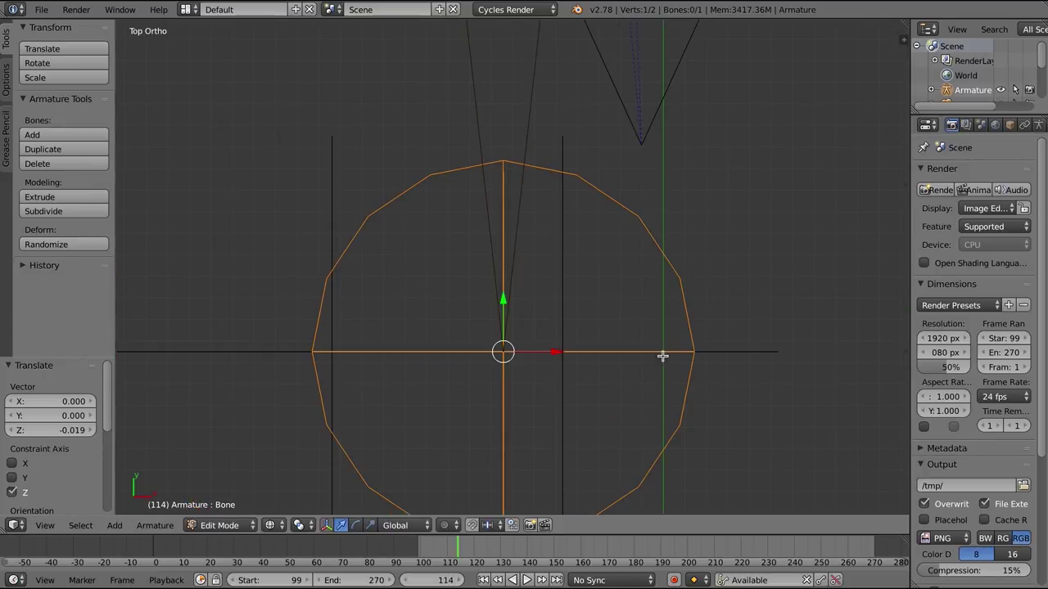
drag(568, 351, 622, 354)
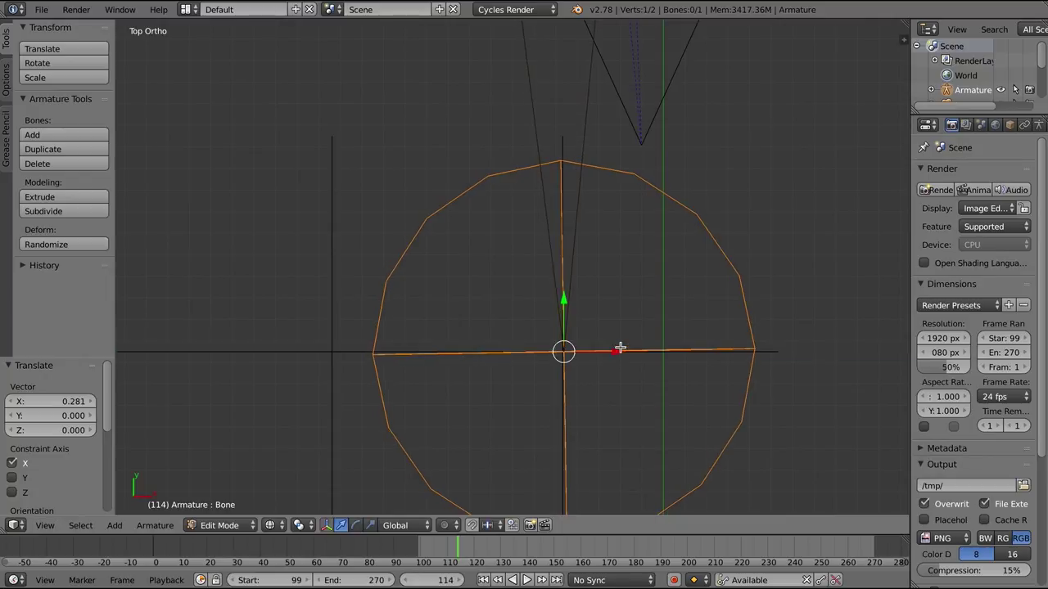
key(KP_1)
middle_drag(623, 329, 577, 290)
key(z)
key(z)
scroll(646, 350, down, 9)
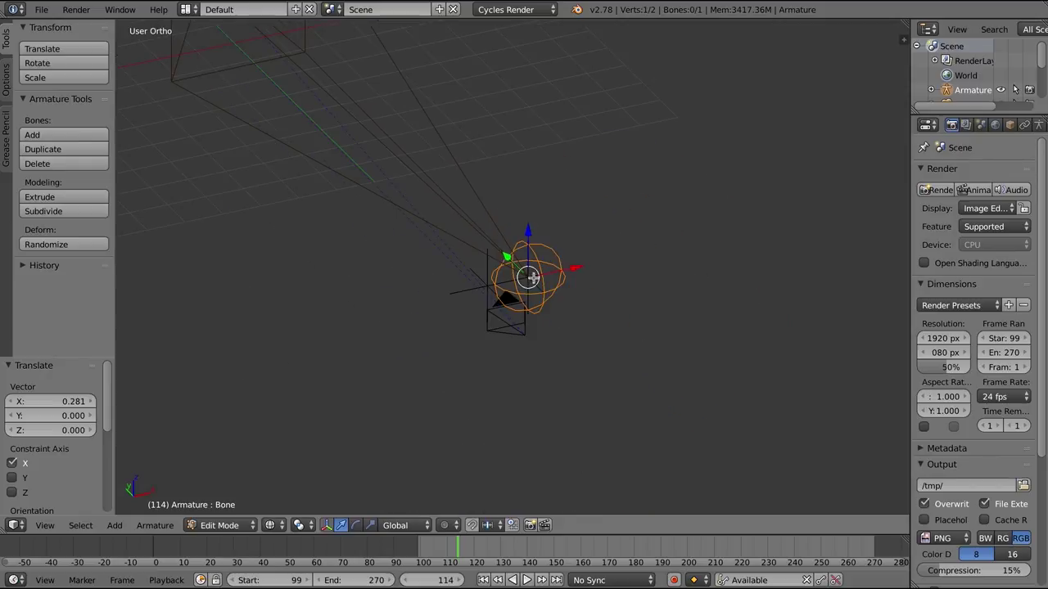
Leave Edit Mode and parent the armature to the Track empty as Object (Keep Transform)
mouse_move(428, 114)
shift+middle_down()
mouse_move(505, 268)
mouse_move(615, 283)
mouse_move(611, 339)
mouse_move(724, 297)
mouse_move(663, 281)
mouse_move(671, 205)
mouse_move(720, 244)
mouse_move(578, 300)
mouse_move(613, 305)
mouse_move(634, 395)
mouse_move(650, 417)
shift+middle_up()
key(Tab)
scroll(720, 244, up, 6)
scroll(578, 299, up, 3)
scroll(639, 238, down, 3)
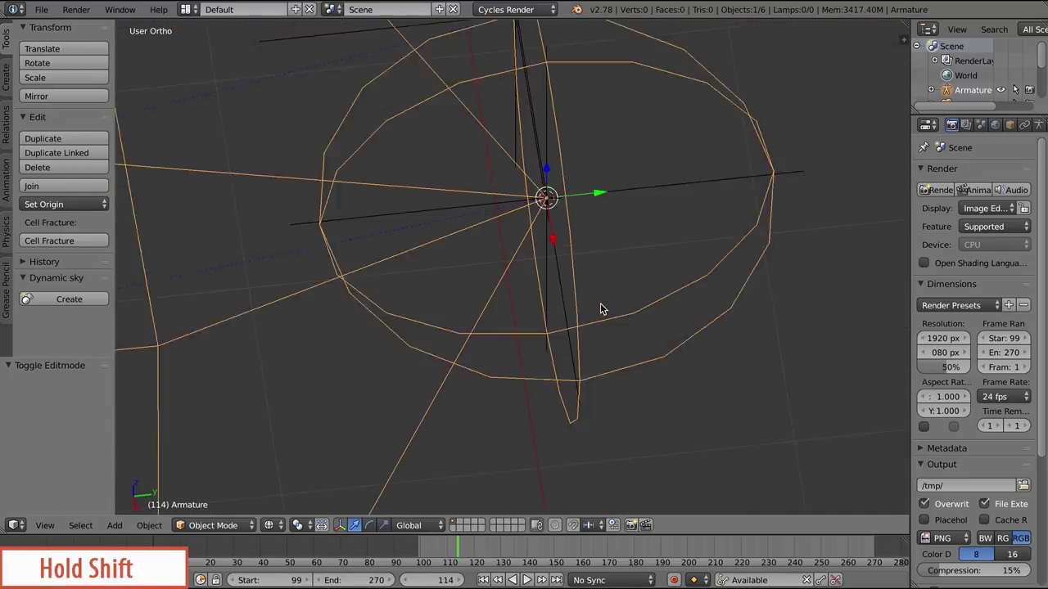
shift+right_click(624, 204)
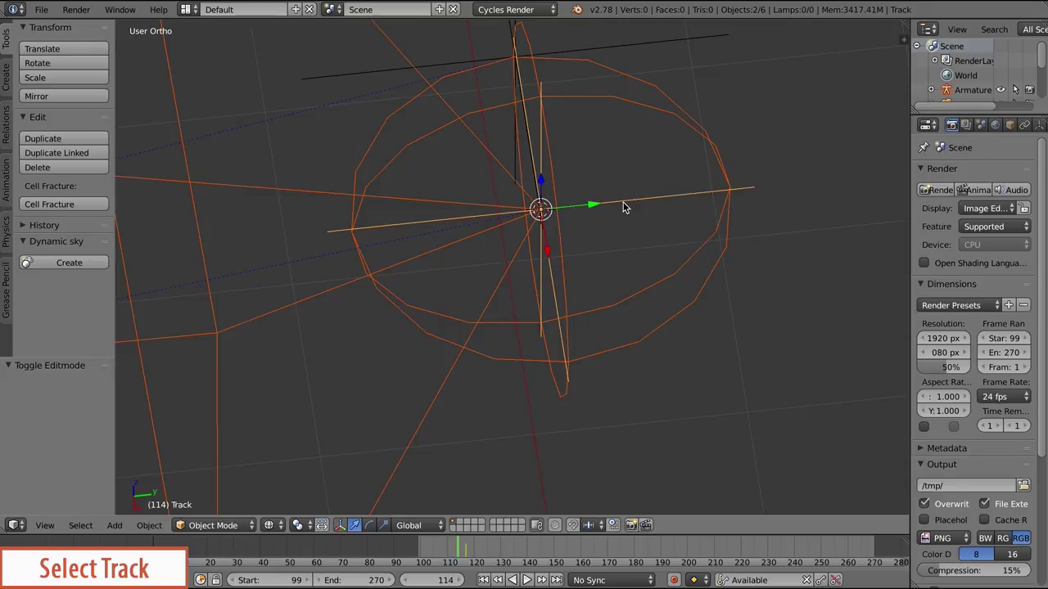
key(ctrl+p)
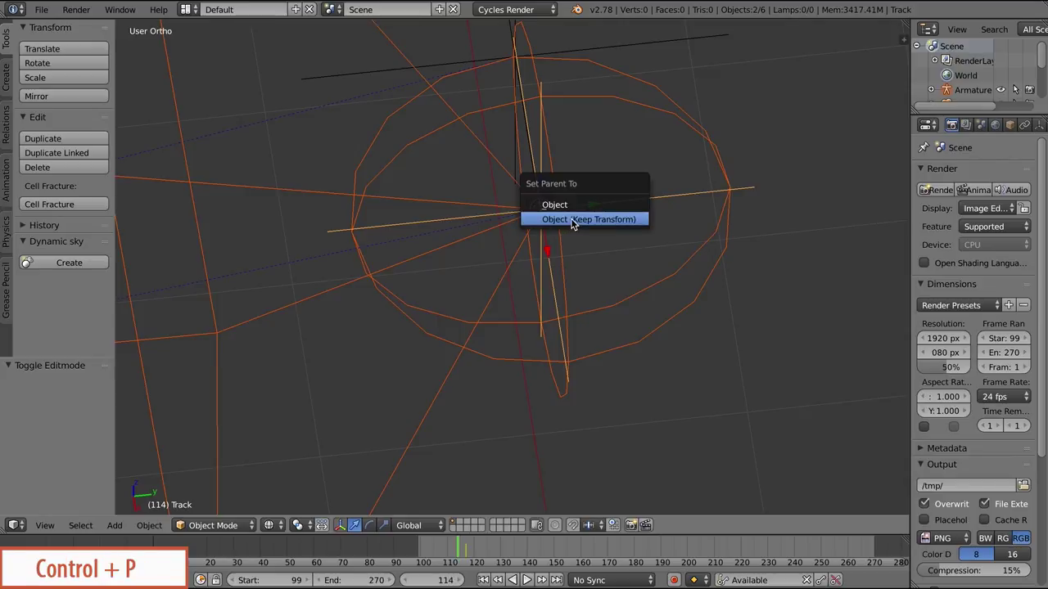
click(573, 224)
Switch the armature to Pose Mode with its bone selected
scroll(579, 348, down, 6)
scroll(363, 297, down, 3)
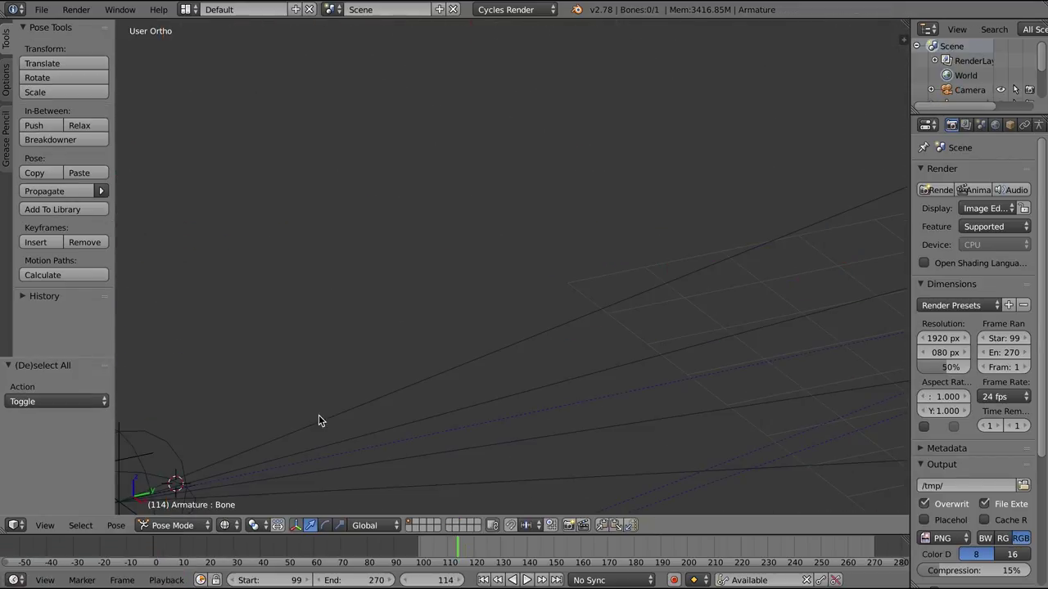
scroll(461, 262, down, 3)
click(215, 523)
click(350, 308)
scroll(330, 309, up, 5)
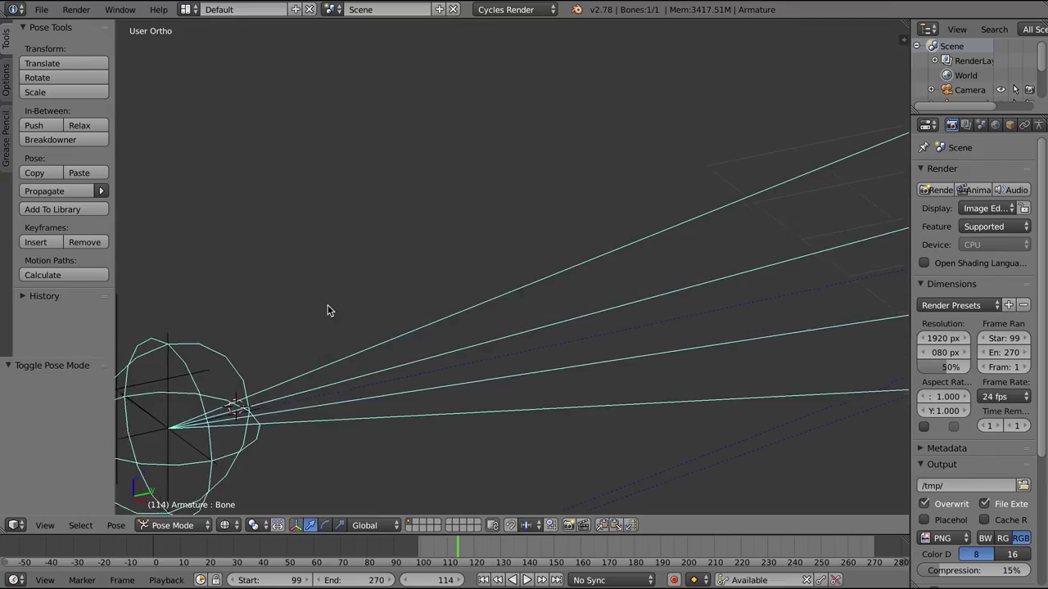
shift+middle_drag(330, 309, 521, 220)
Add a Stretch To constraint to the bone, targeting the original empty behind the camera
right_click(352, 342)
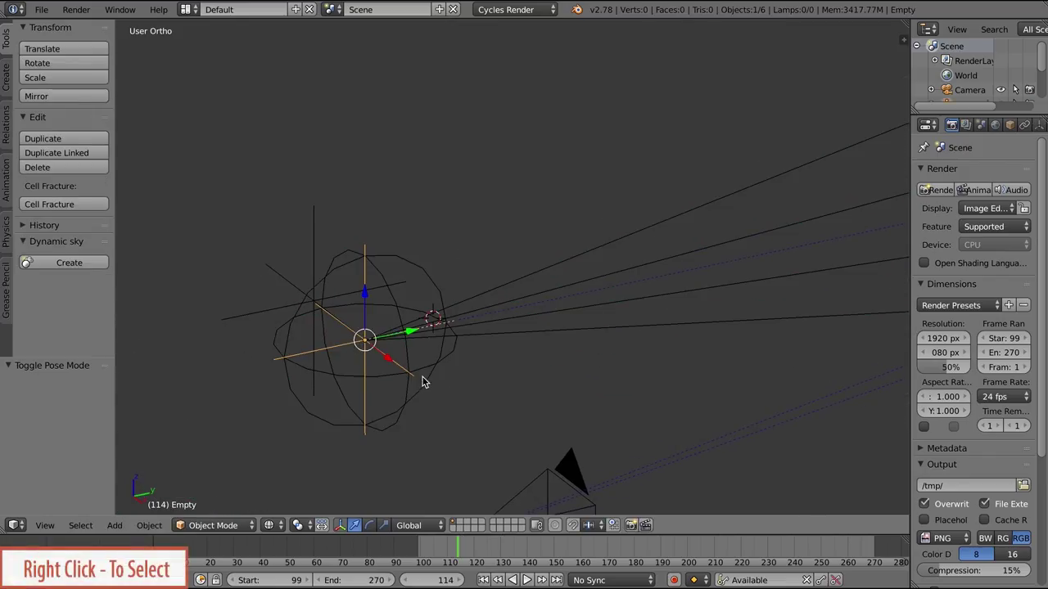
shift+right_click(558, 270)
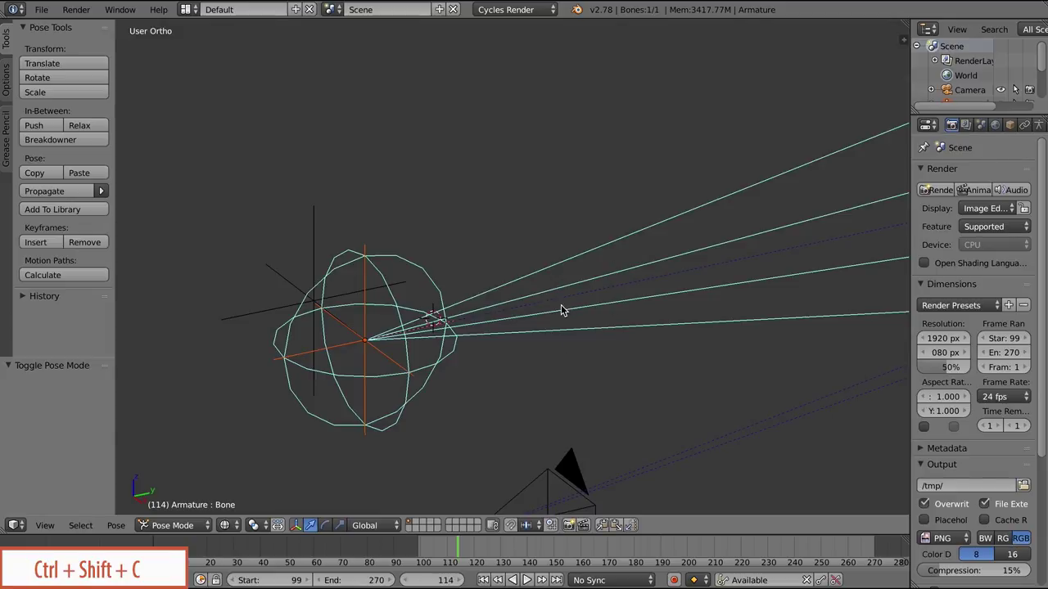
key(ctrl+shift+c)
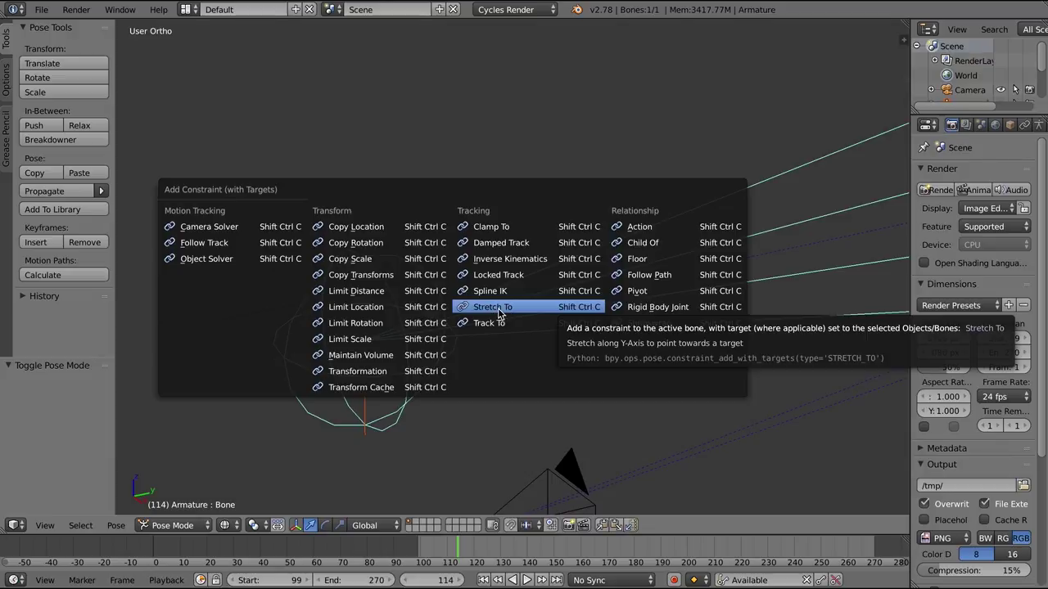
click(498, 308)
Test the bone's stretching by moving its target empty along X and Y in top view, and undo the moves
right_click(355, 347)
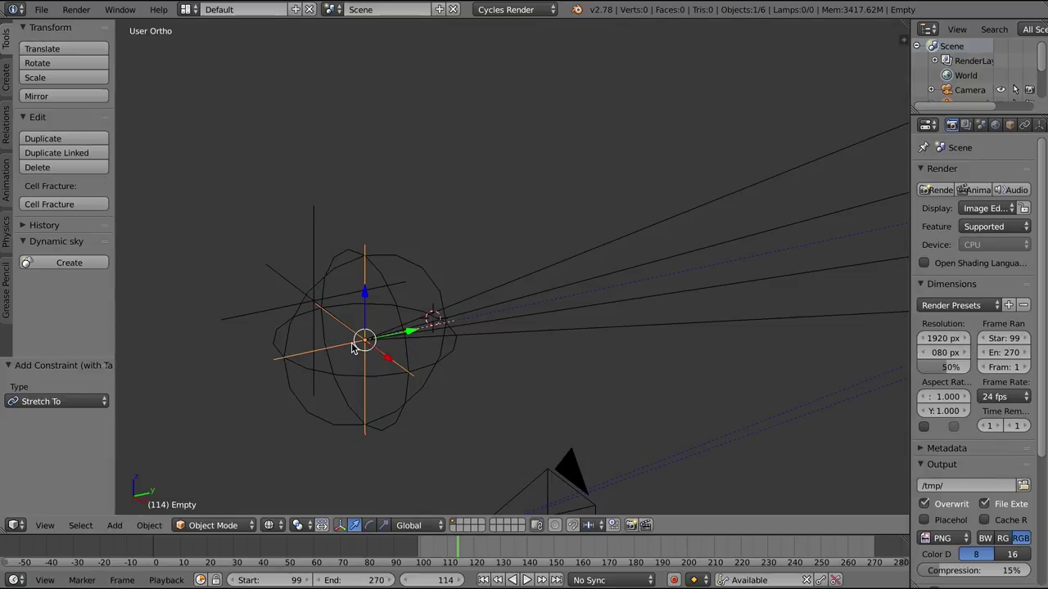
key(KP_7)
scroll(533, 397, down, 8)
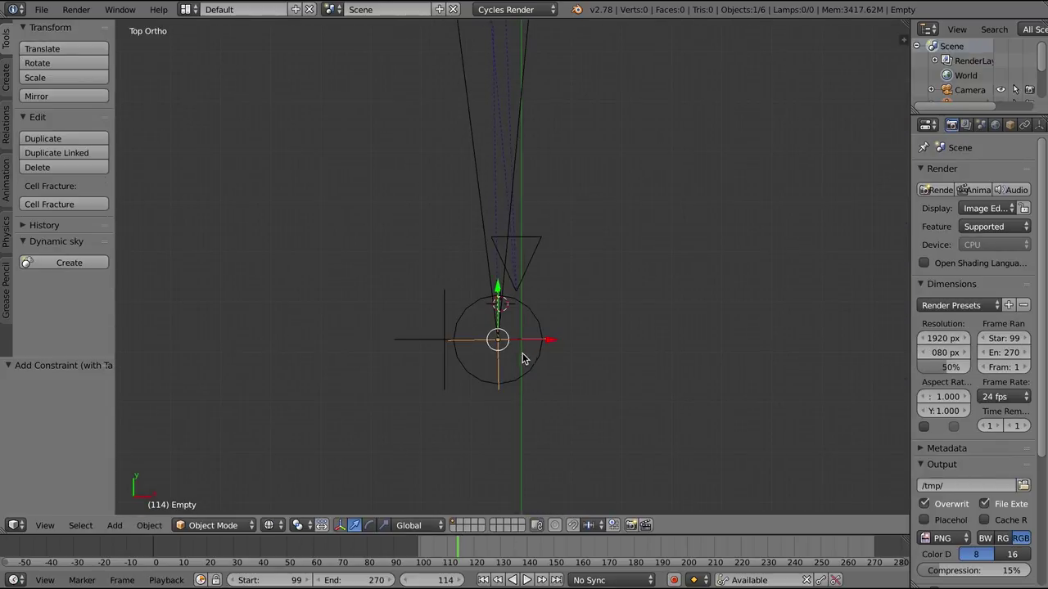
shift+middle_drag(532, 357, 531, 396)
key(g)
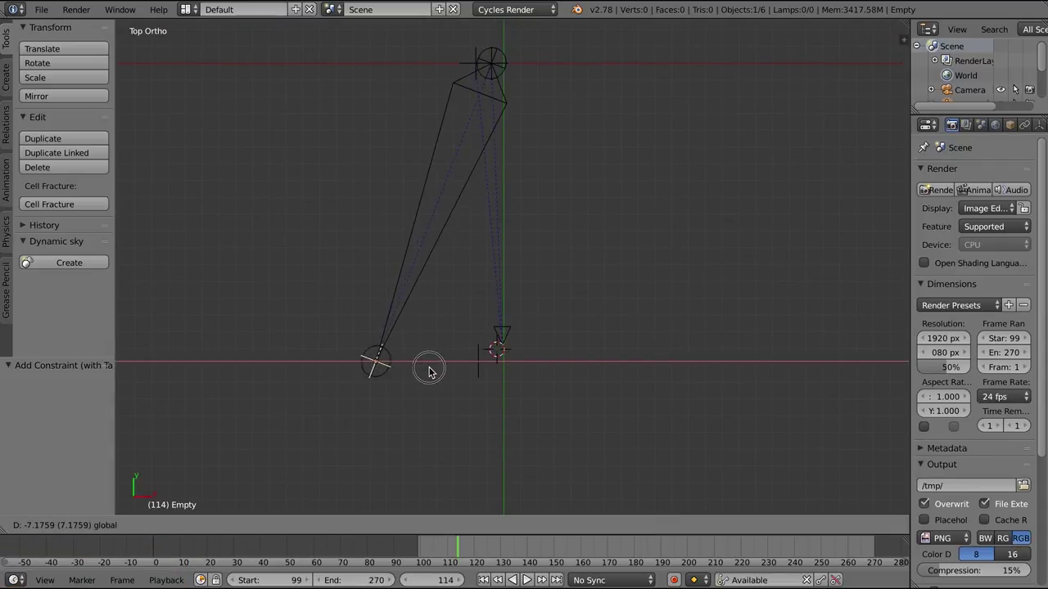
click(536, 373)
key(g)
key(y)
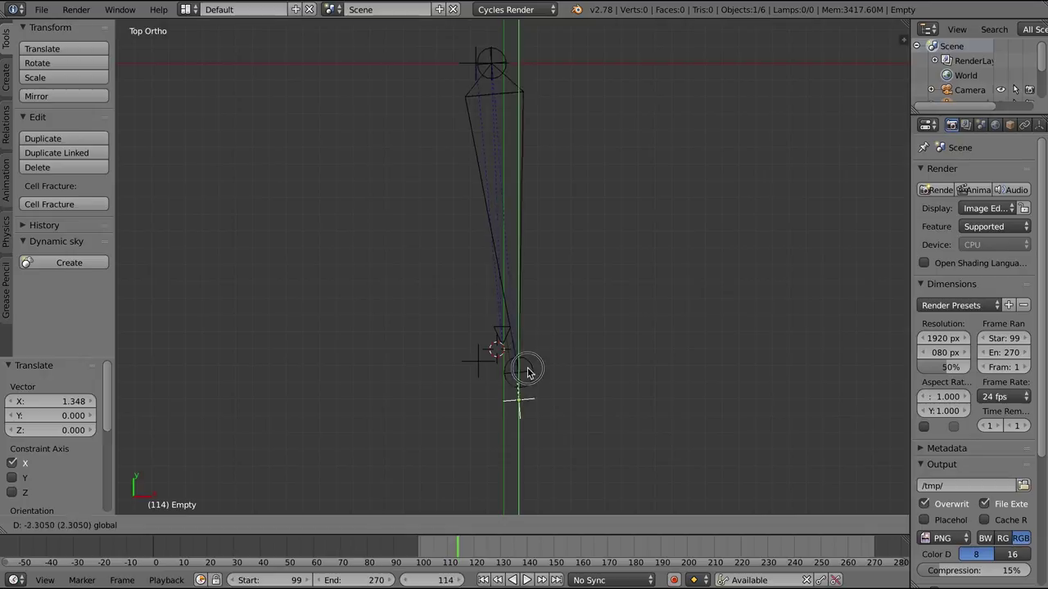
drag(517, 278, 519, 323)
key(ctrl+z)
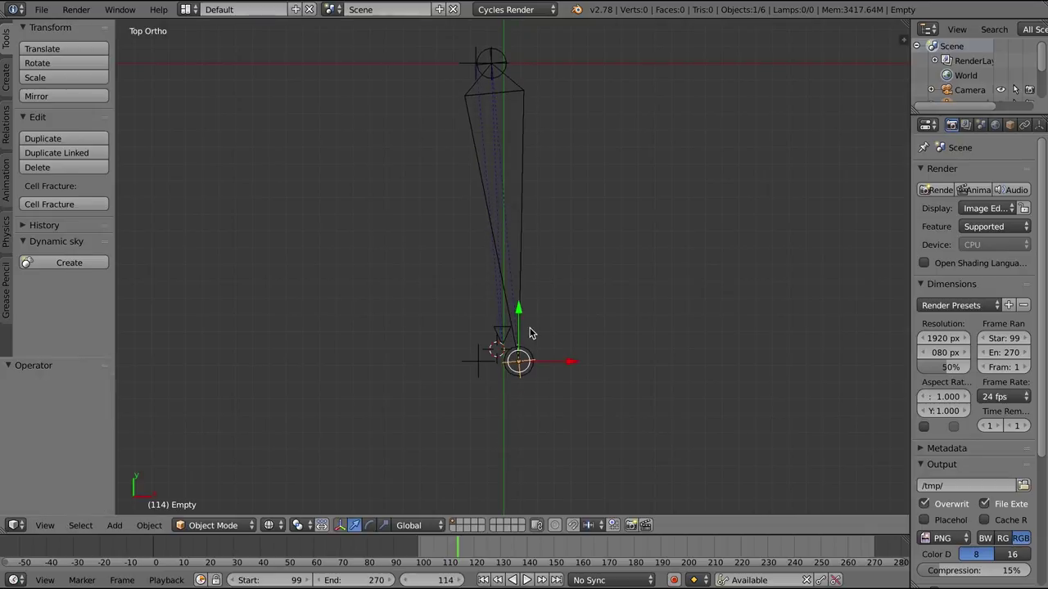
Set the armature's bone display to Stick and check the bone through the camera and from above
scroll(532, 324, up, 5)
shift+middle_drag(541, 289, 555, 253)
key(a)
shift+middle_drag(555, 306, 592, 274)
scroll(560, 341, down, 4)
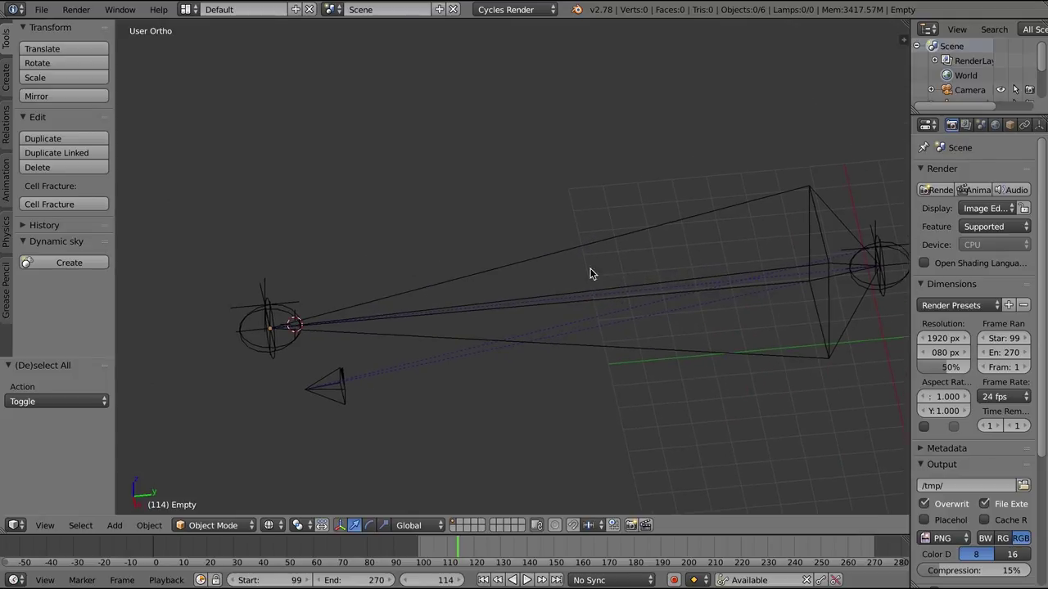
right_click(625, 242)
key(ctrl+Tab)
shift+middle_drag(625, 241, 484, 231)
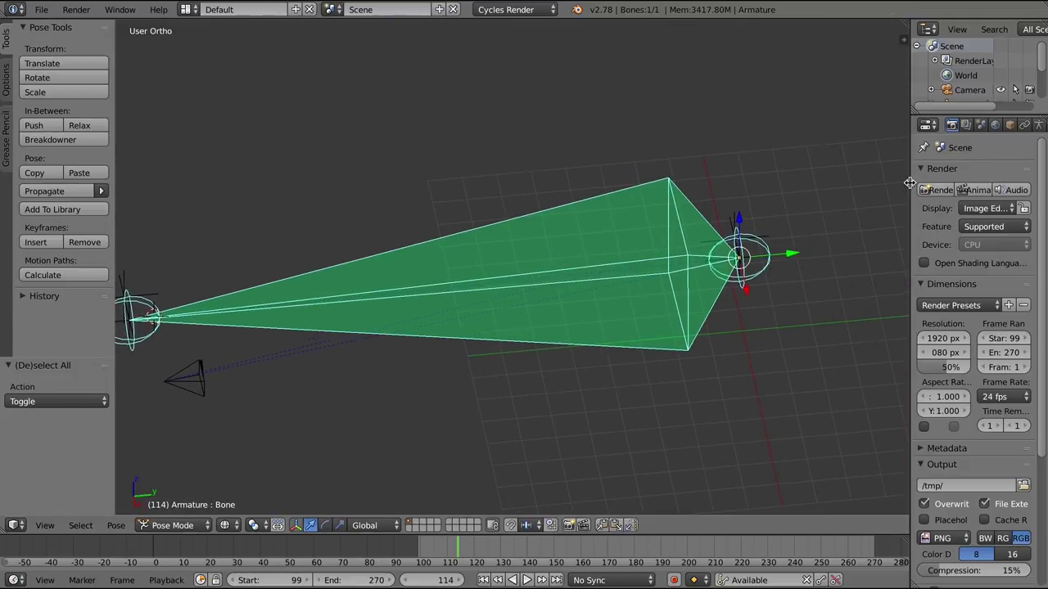
drag(909, 182, 823, 183)
click(953, 126)
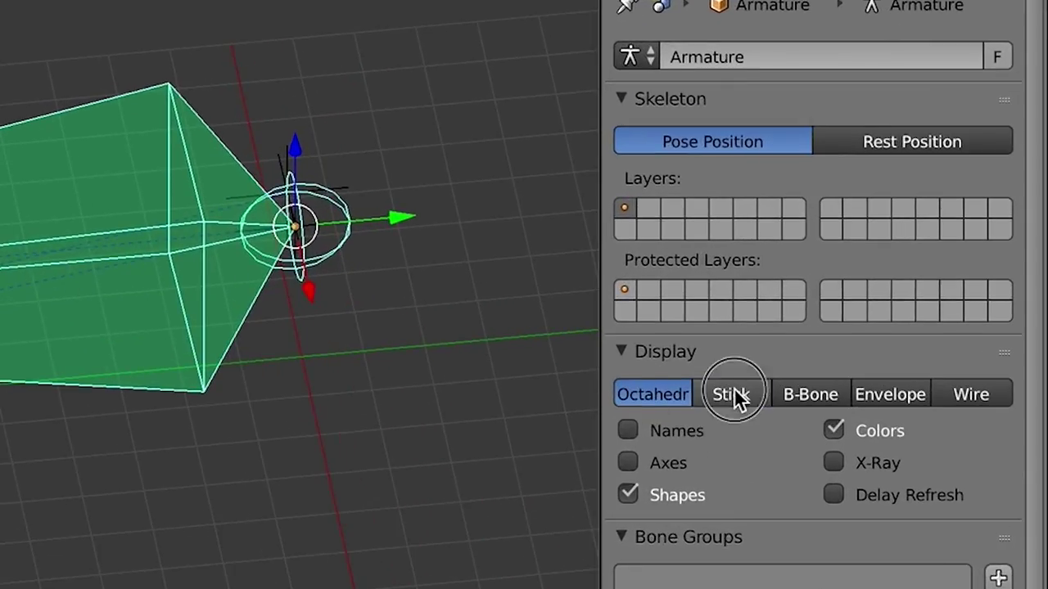
click(734, 389)
middle_drag(382, 267, 515, 263)
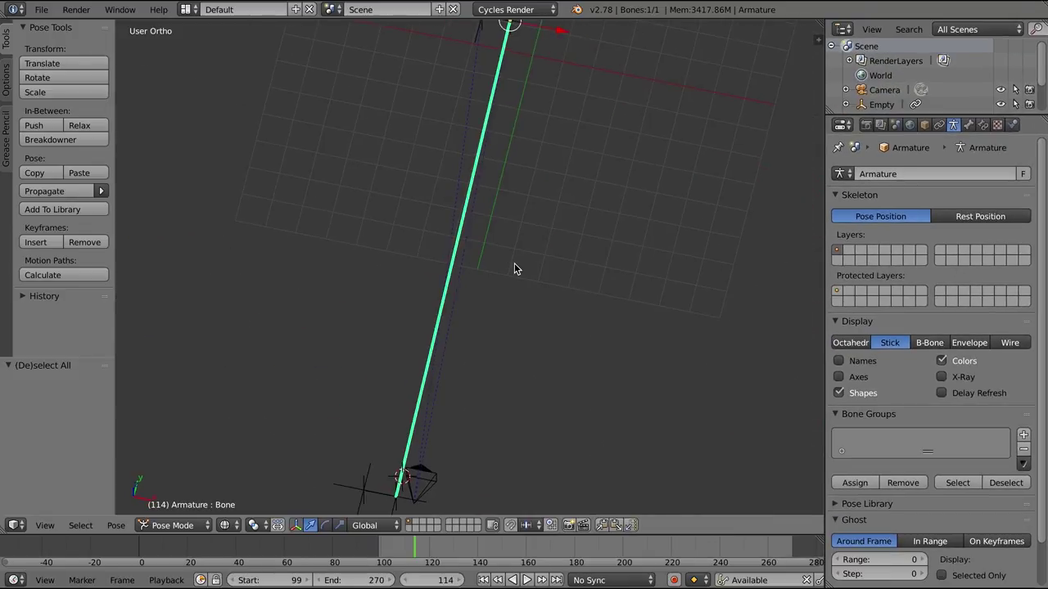
key(KP_0)
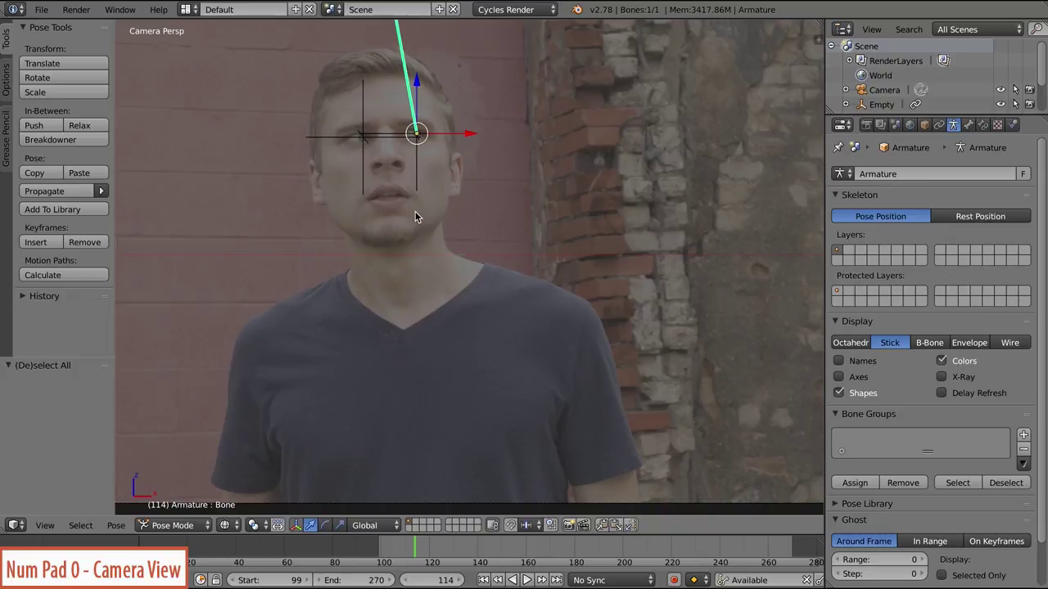
scroll(415, 211, down, 3)
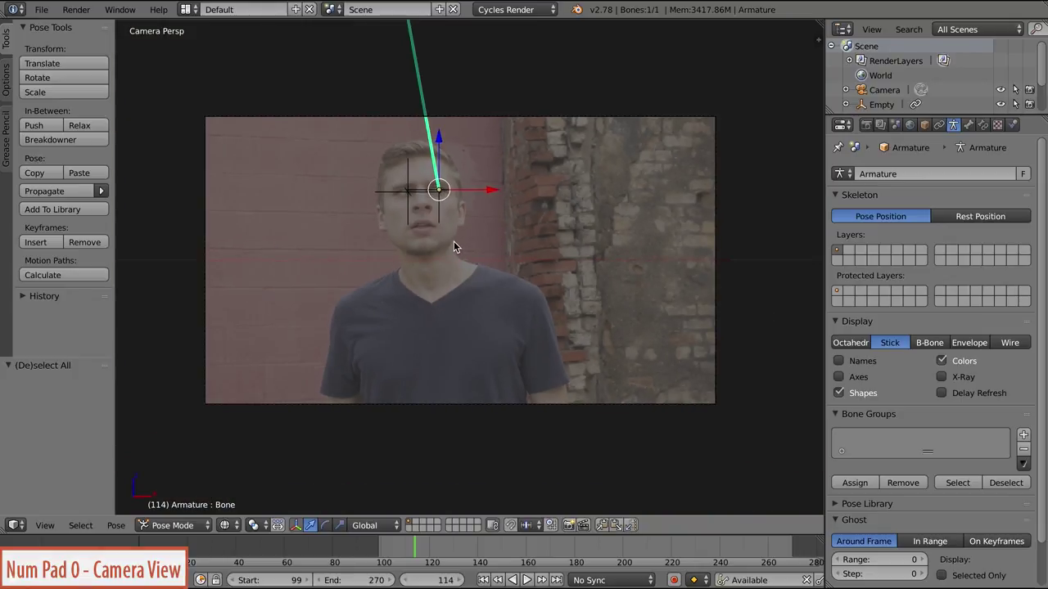
key(KP_7)
middle_drag(525, 366, 519, 301)
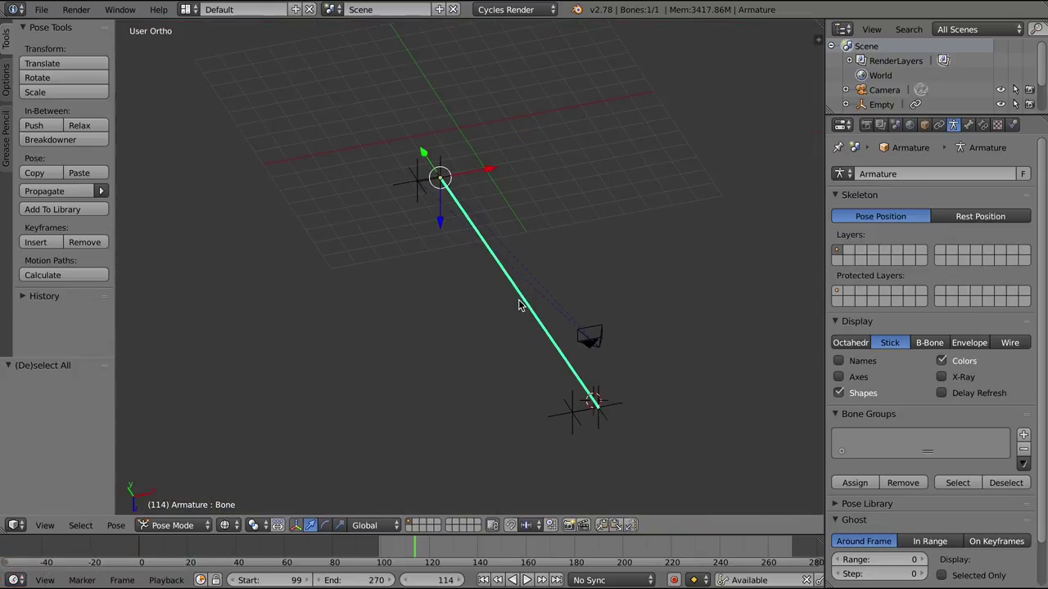
Snap the 3D cursor to the Track.001 empty and add a second single bone armature there
key(KP_7)
right_click(455, 230)
scroll(453, 233, up, 4)
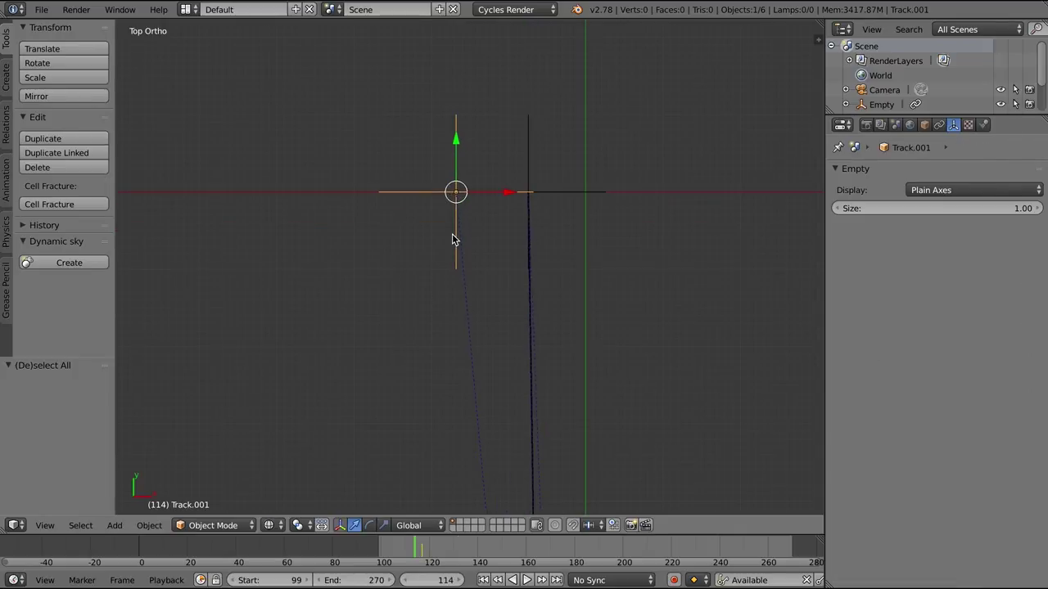
key(shift+s)
click(423, 236)
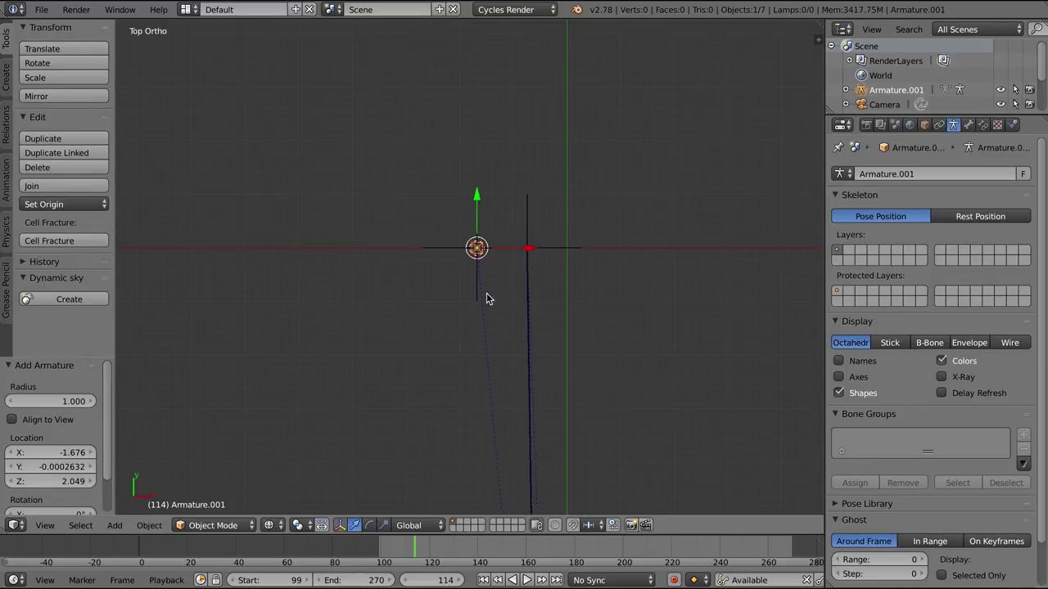
In Edit Mode from the right view, move the second bone's tip about -17.65 units along Y towards the empties behind the camera
key(KP_3)
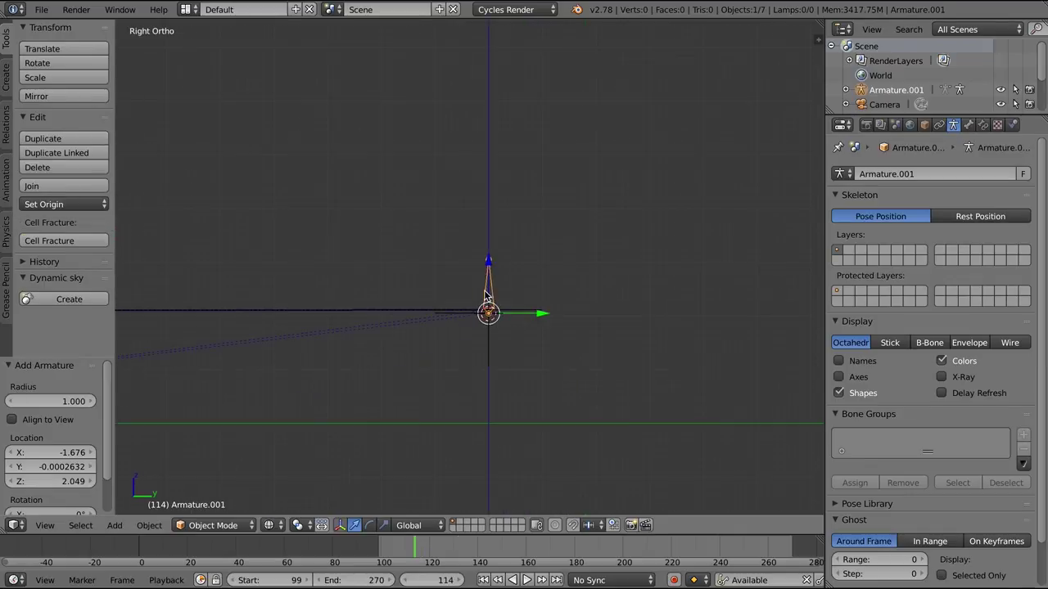
key(Tab)
key(g)
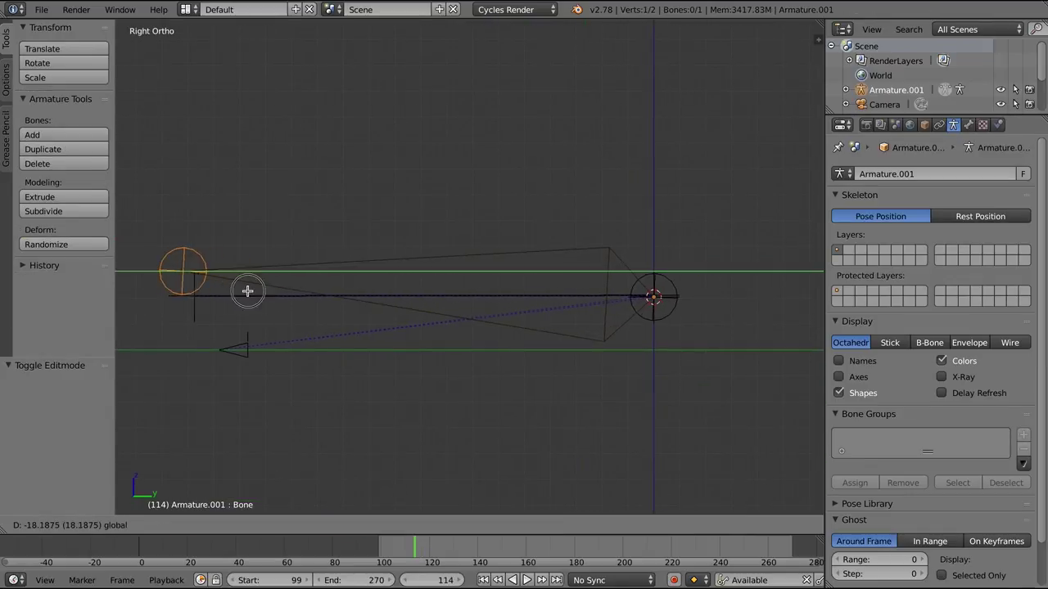
click(262, 292)
Lower the second bone's tip about 0.97 units along Z and shift it about -0.1 units along Y onto the empty's centre
scroll(261, 291, up, 4)
shift+middle_drag(262, 291, 671, 292)
scroll(672, 292, up, 7)
shift+middle_drag(153, 313, 531, 208)
key(g)
key(z)
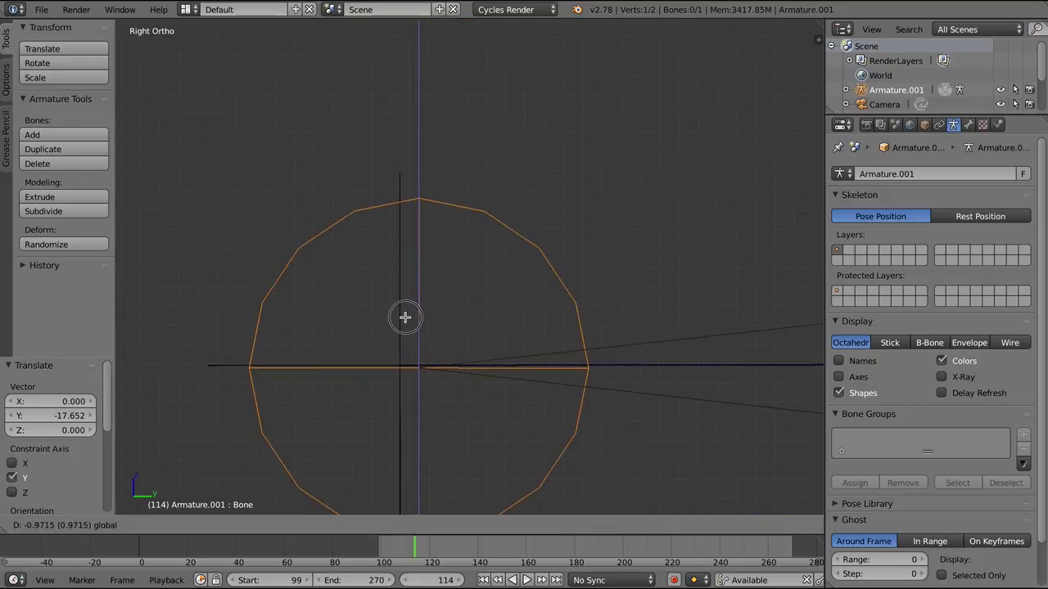
click(406, 315)
key(g)
key(y)
click(455, 365)
From the top view, move the second bone's tip about 0.14 units along X onto Empty.001
key(KP_7)
key(g)
key(x)
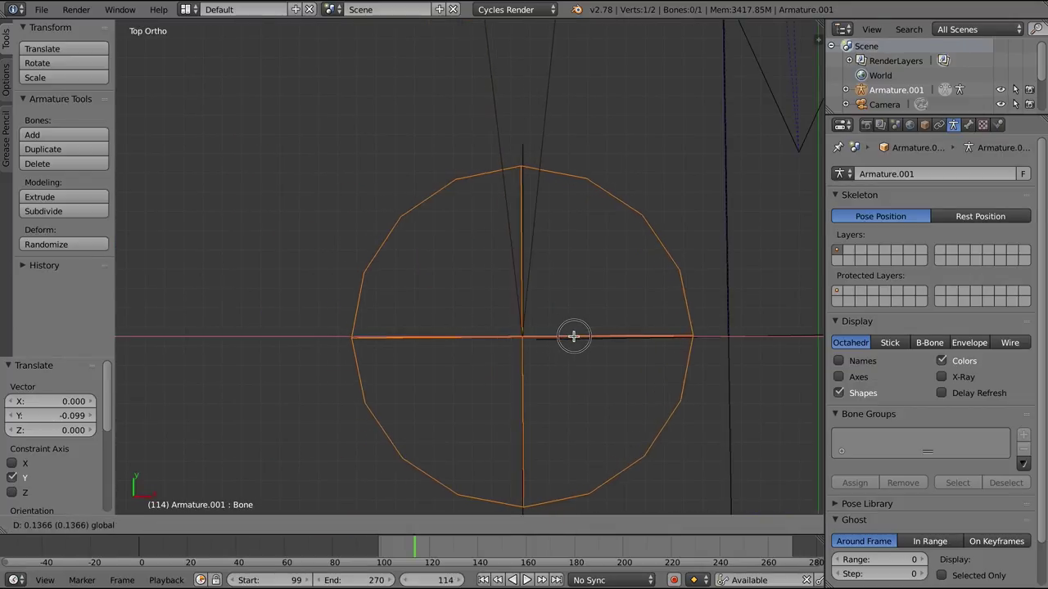
click(574, 336)
middle_drag(559, 337, 499, 357)
scroll(540, 327, down, 8)
shift+middle_drag(602, 286, 437, 402)
Leave Edit Mode and parent the second armature to the Track.001 empty
key(Tab)
scroll(544, 281, up, 4)
shift+middle_drag(736, 217, 556, 311)
scroll(543, 281, up, 1)
shift+right_click(471, 182)
key(ctrl+p)
click(471, 187)
Switch the second armature to Pose Mode and select its bone
scroll(465, 211, down, 6)
shift+middle_drag(249, 426, 369, 273)
scroll(391, 279, up, 2)
right_click(292, 413)
key(Tab)
click(217, 525)
click(218, 482)
key(a)
scroll(255, 352, up, 3)
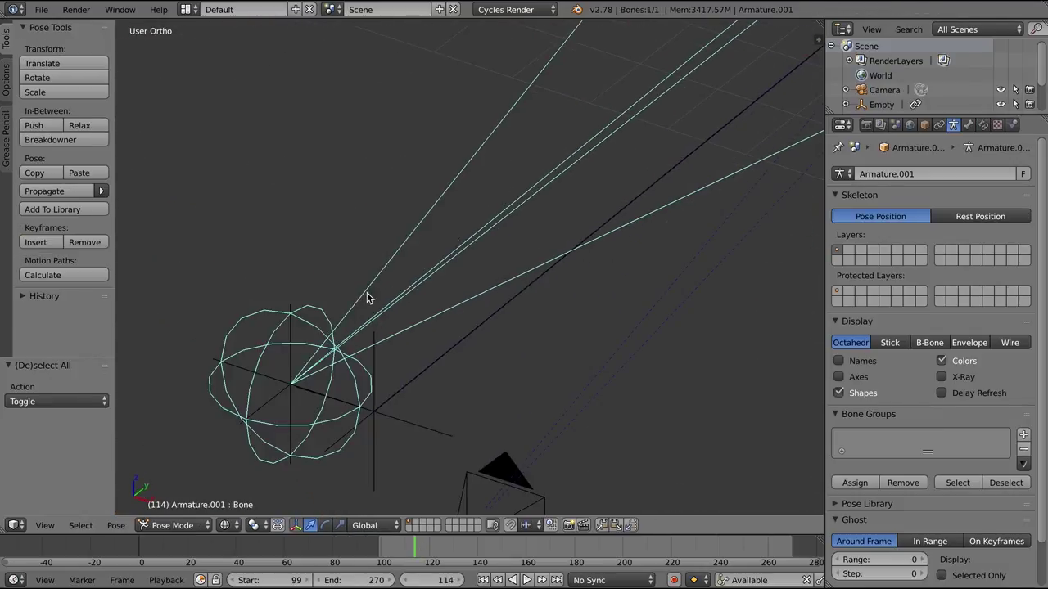
Add a Stretch To constraint to the second armature's bone, targeting Empty.001
right_click(278, 392)
shift+right_click(423, 280)
key(ctrl+shift+c)
click(417, 283)
scroll(358, 340, down, 3)
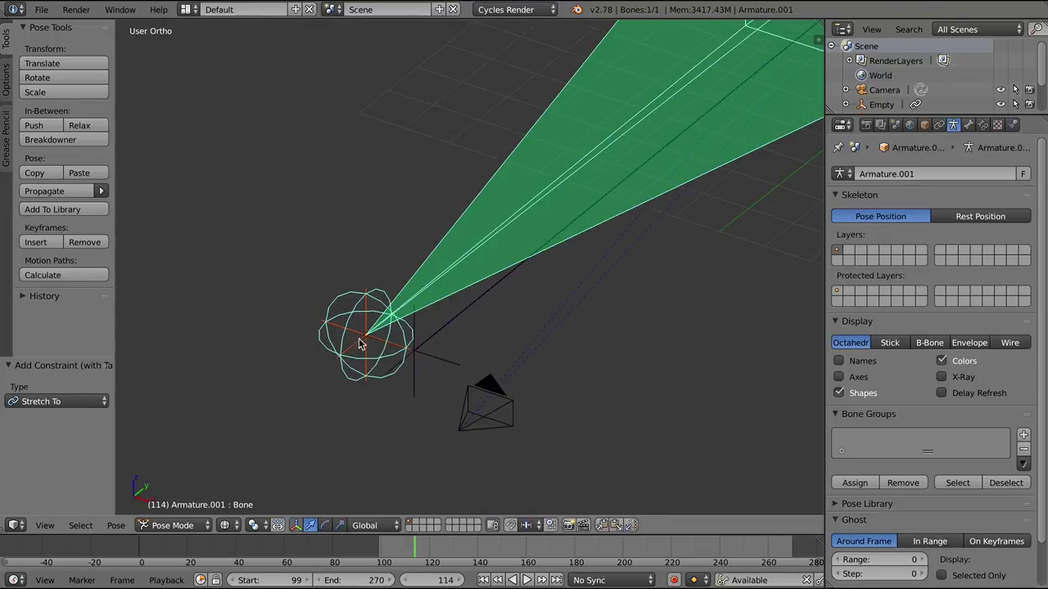
Set the second armature's bone display to Stick
right_click(359, 340)
shift+right_click(415, 377)
scroll(415, 376, down, 2)
right_click(565, 243)
click(890, 343)
Test the second bone's stretching by moving Empty.001 along X, and undo the move
right_click(383, 326)
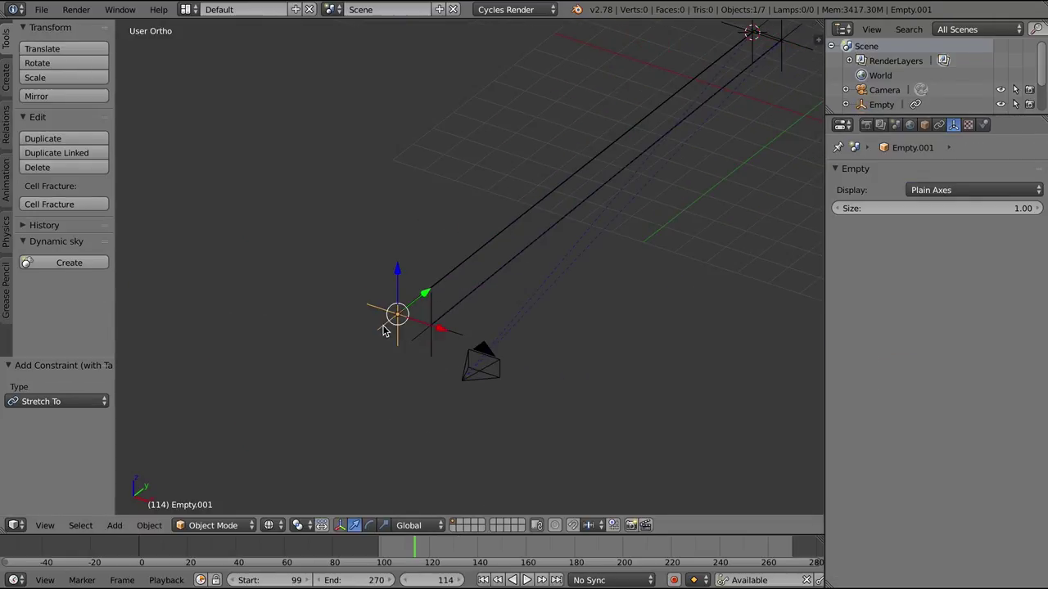
drag(437, 326, 389, 311)
key(ctrl+z)
With nothing selected in the top view, add an Arrows empty at the 3D cursor
key(KP_7)
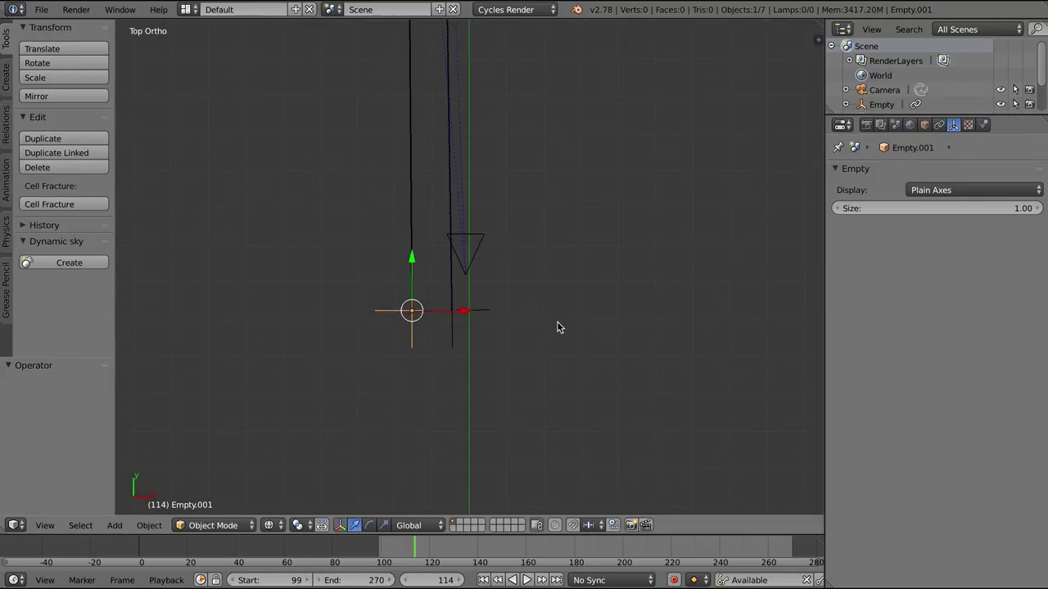
scroll(533, 277, up, 6)
shift+middle_drag(486, 462, 480, 338)
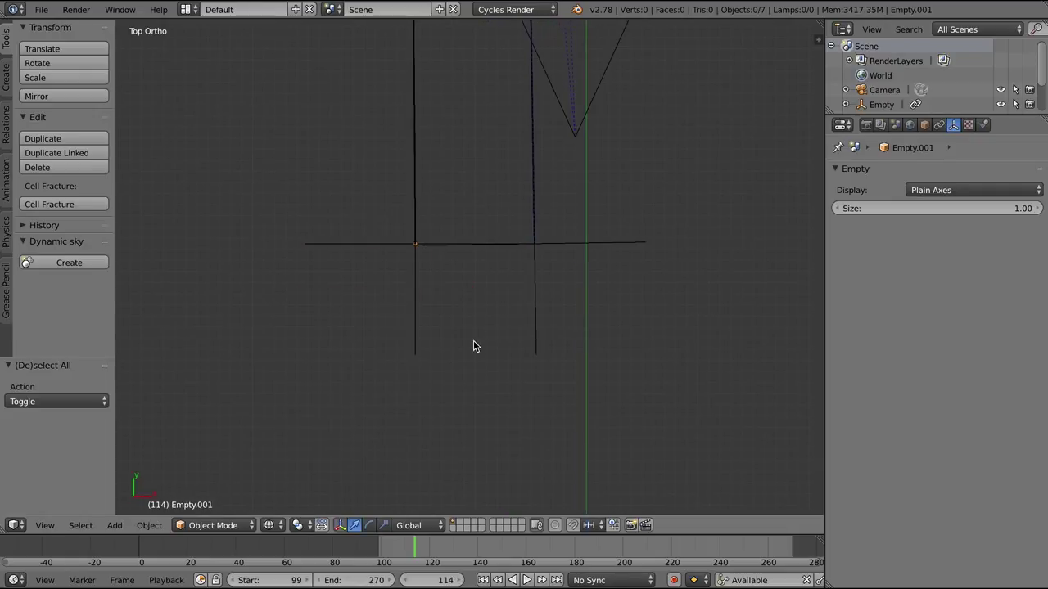
key(shift+a)
mouse_move(462, 397)
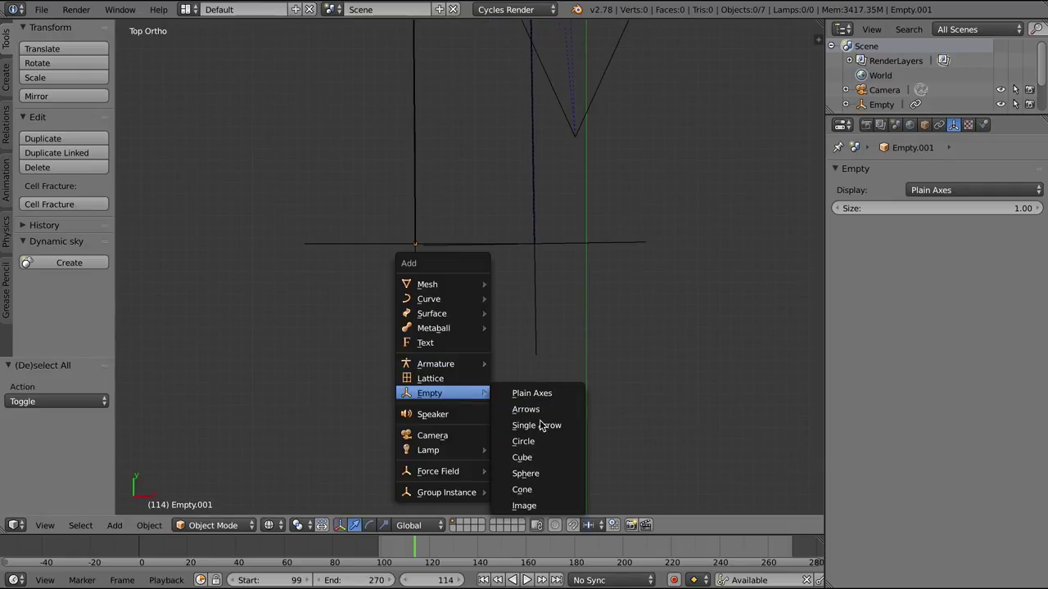
click(529, 411)
Move the Arrows empty about -20 units along Y, past the two empties behind the camera
scroll(509, 381, down, 6)
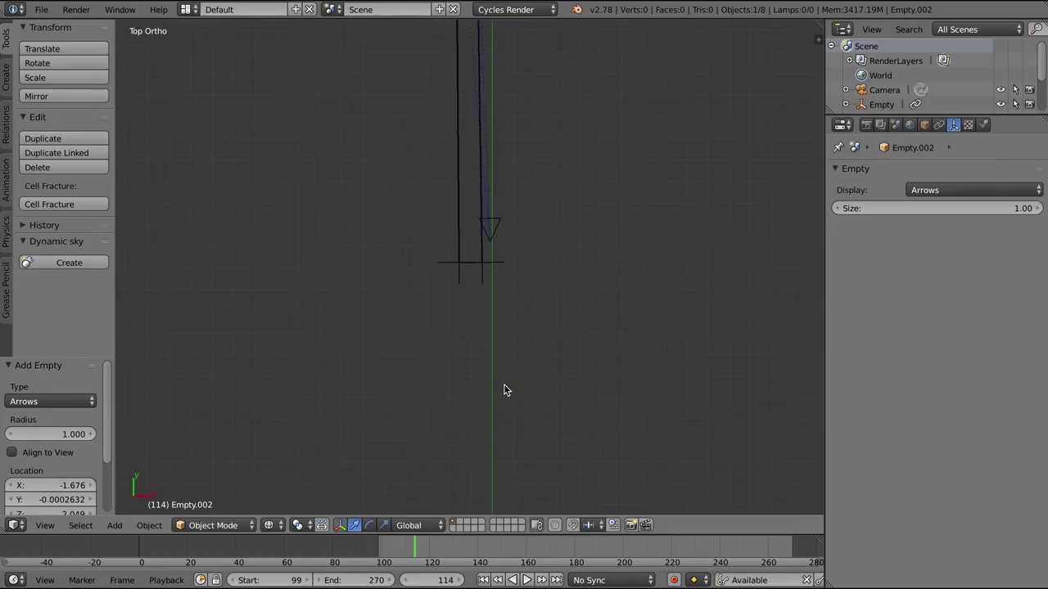
drag(471, 78, 483, 143)
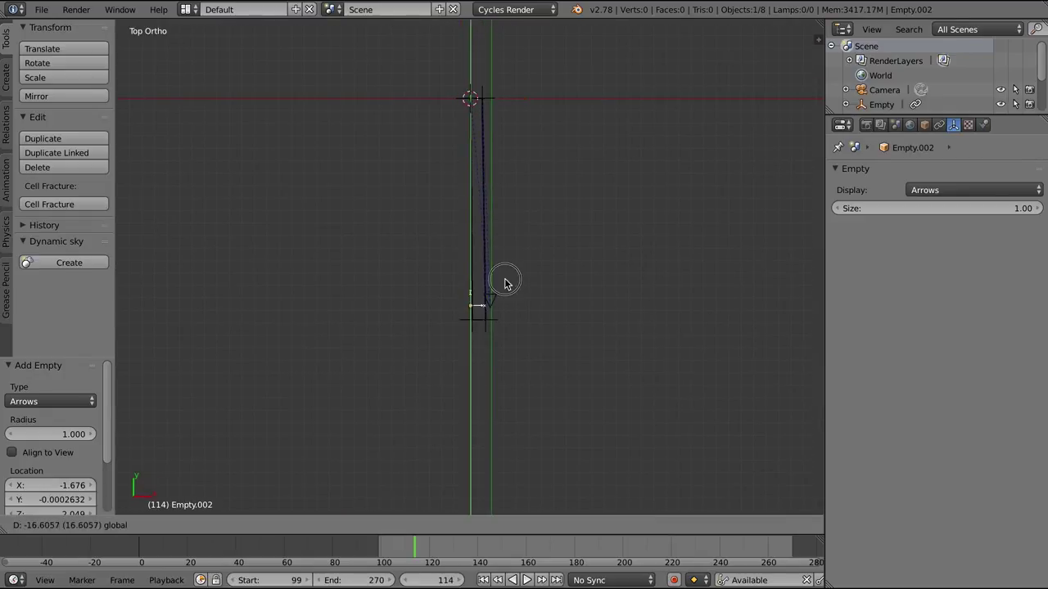
drag(505, 279, 515, 322)
scroll(540, 314, up, 6)
shift+middle_drag(552, 333, 526, 249)
scroll(525, 251, up, 4)
shift+middle_drag(502, 299, 502, 67)
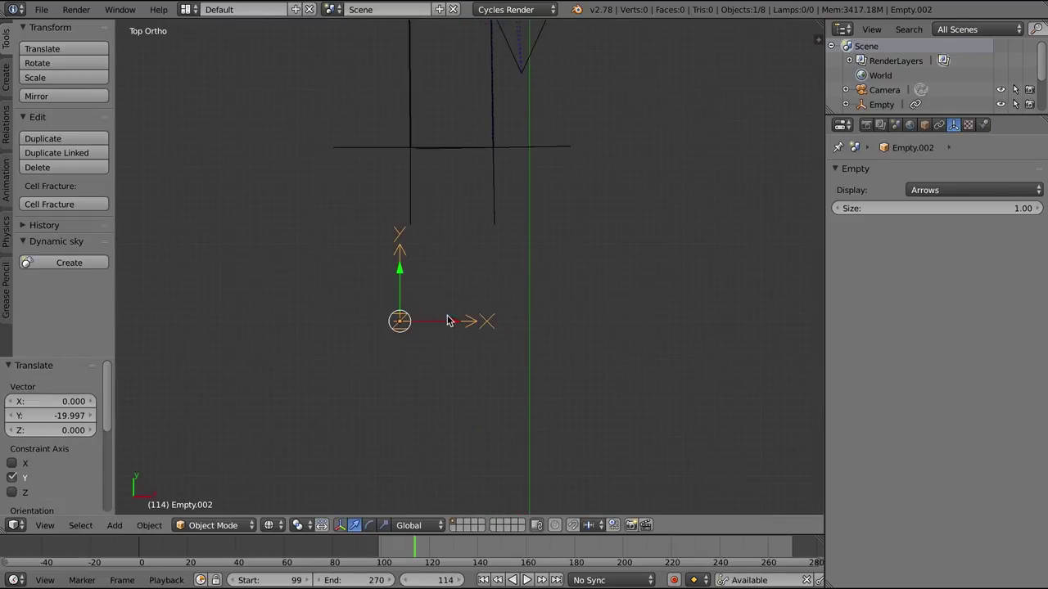
Centre the Arrows empty between the two plain-axes empties, about 0.71 units along X, and parent both to it with the Object option
drag(447, 321, 506, 326)
scroll(486, 175, up, 2)
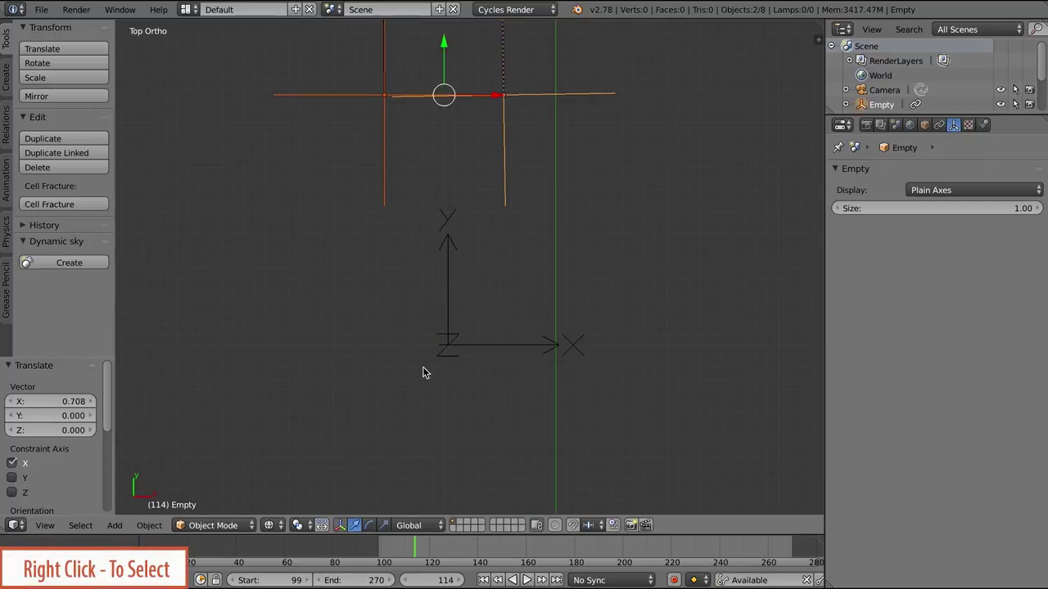
scroll(434, 372, down, 3)
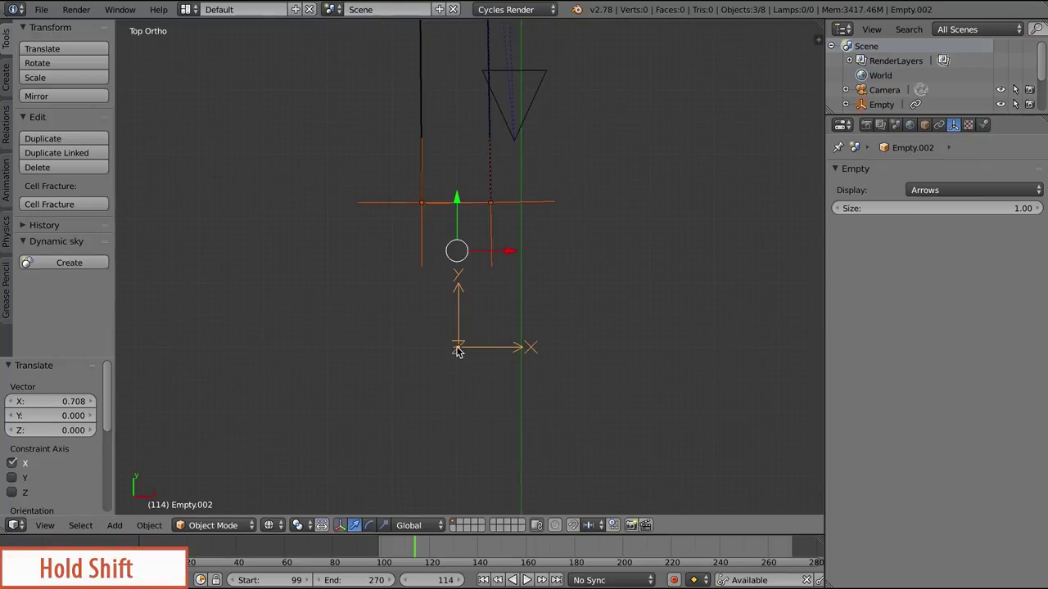
key(ctrl+p)
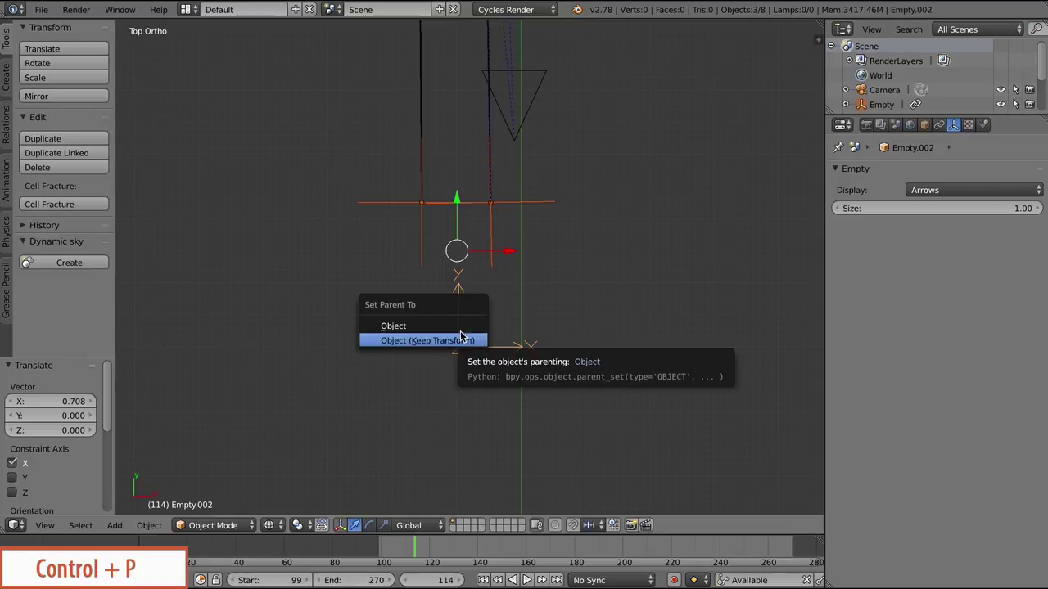
click(460, 327)
Test how both bones follow by sliding the Arrows empty back and forth along X, ending near its starting position
key(g)
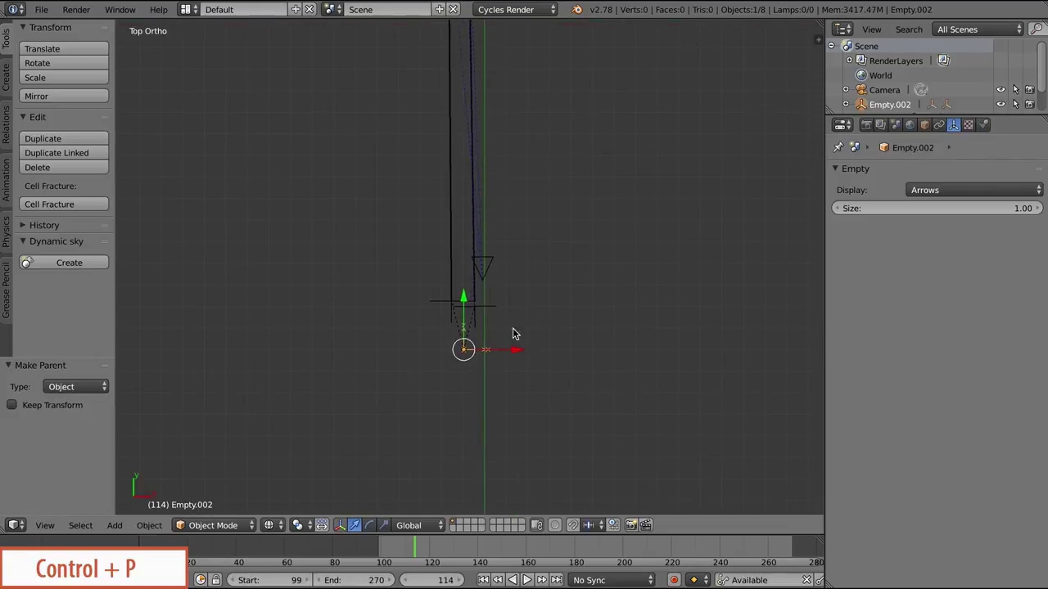
key(x)
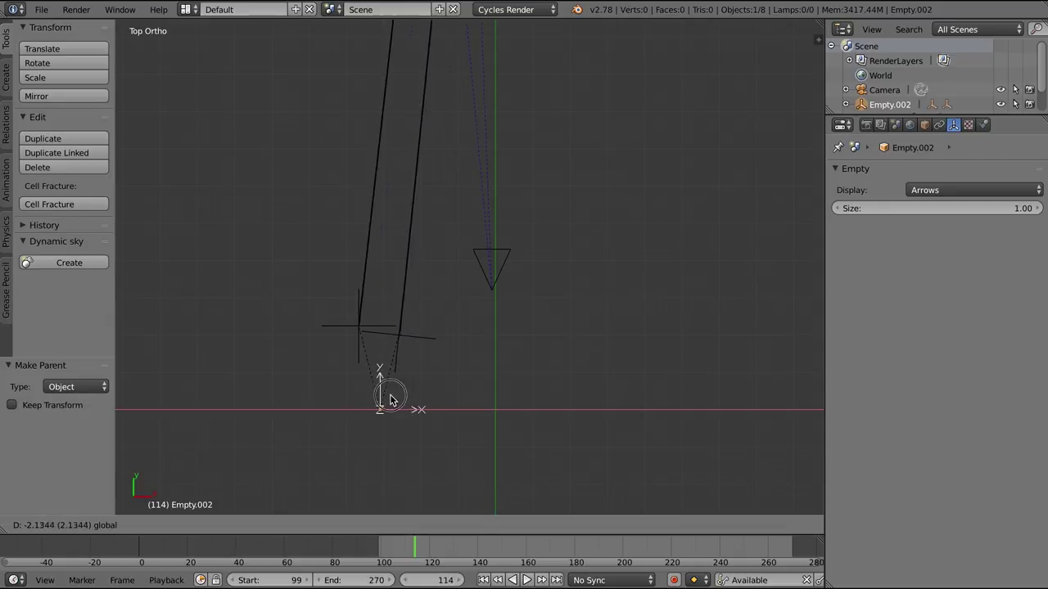
click(419, 401)
shift+middle_drag(420, 351, 426, 398)
drag(433, 400, 566, 398)
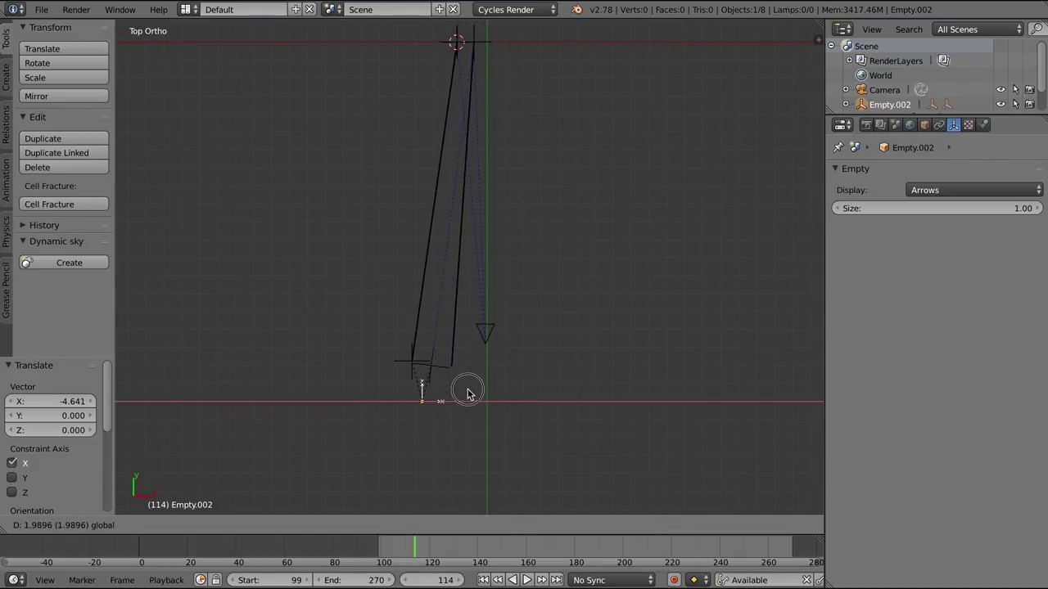
click(505, 394)
shift+scroll(500, 442, up, 6)
key(g)
key(x)
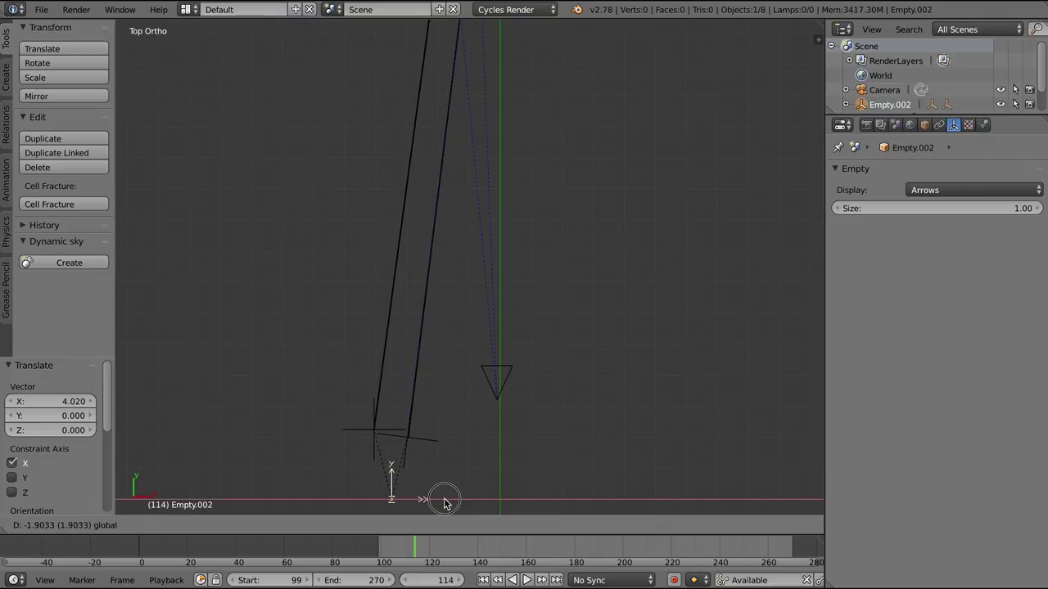
click(355, 475)
scroll(405, 446, down, 2)
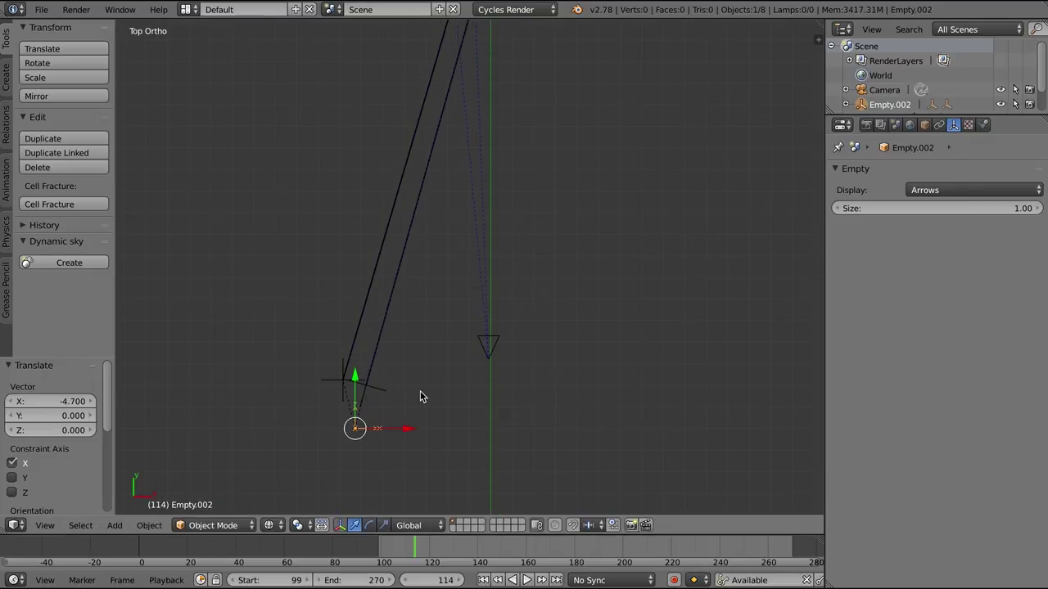
key(g)
key(x)
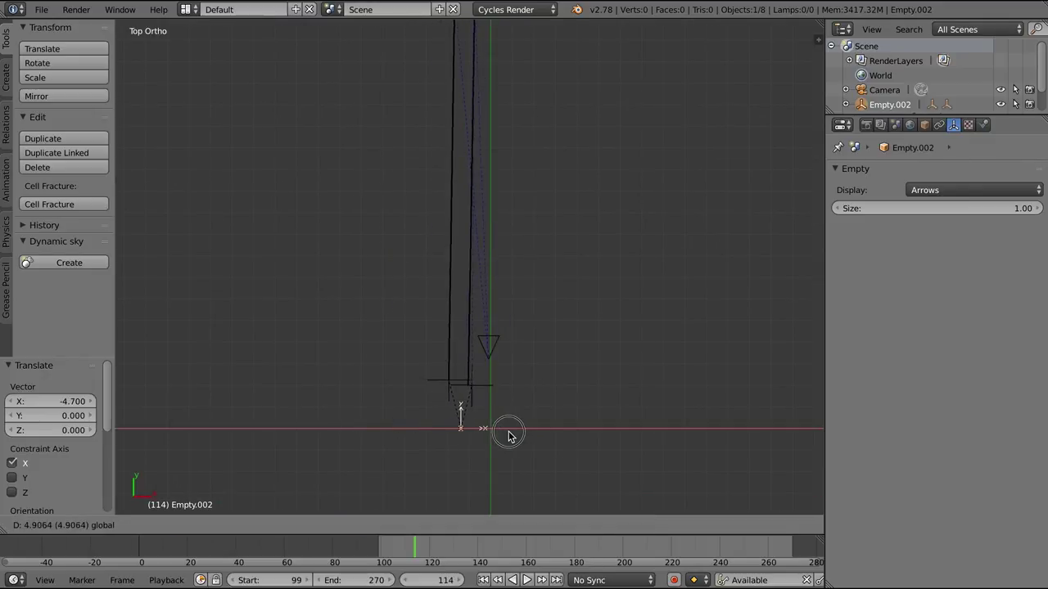
click(409, 432)
Select the Track empty at the eye nearer the green Y axis and snap the 3D cursor to it
scroll(458, 393, down, 4)
scroll(478, 237, up, 10)
scroll(454, 211, up, 3)
shift+middle_drag(471, 107, 496, 288)
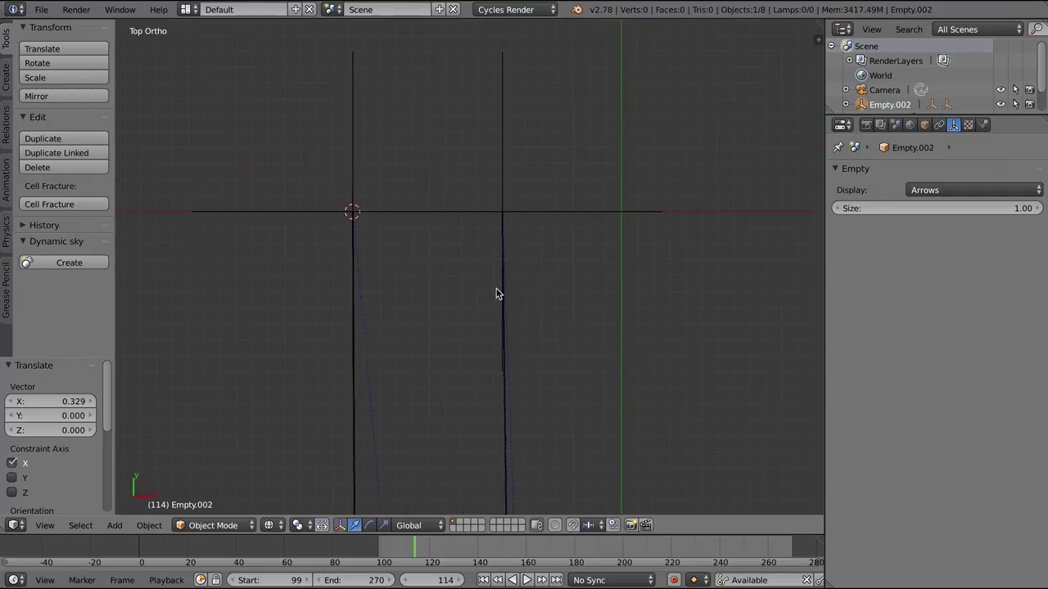
scroll(501, 287, up, 2)
right_click(592, 222)
key(shift+s)
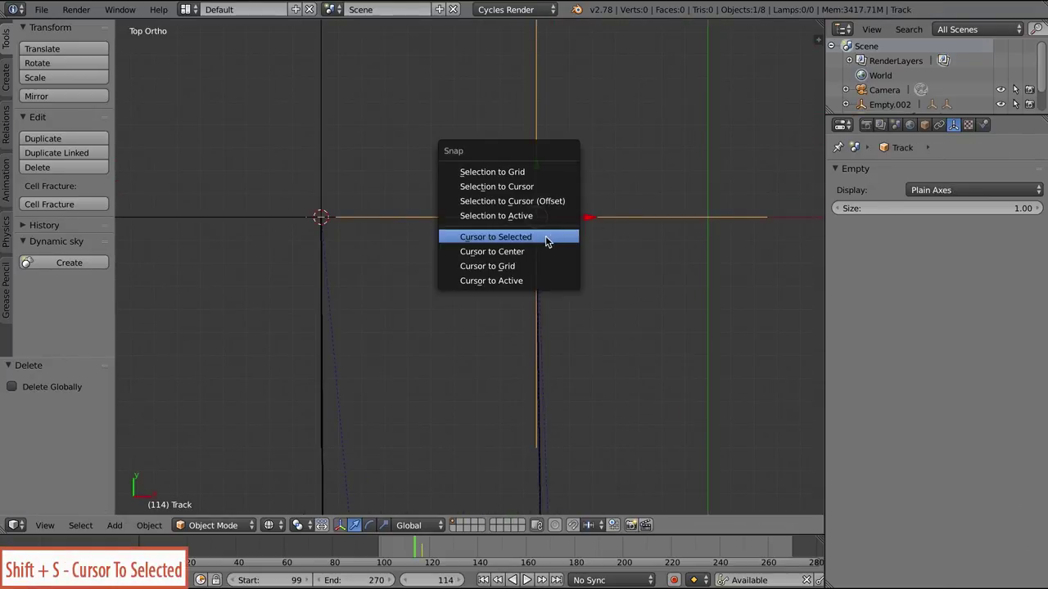
click(524, 238)
Add a cylinder mesh at the 3D cursor and rotate it 90° about X
key(shift+a)
mouse_move(517, 237)
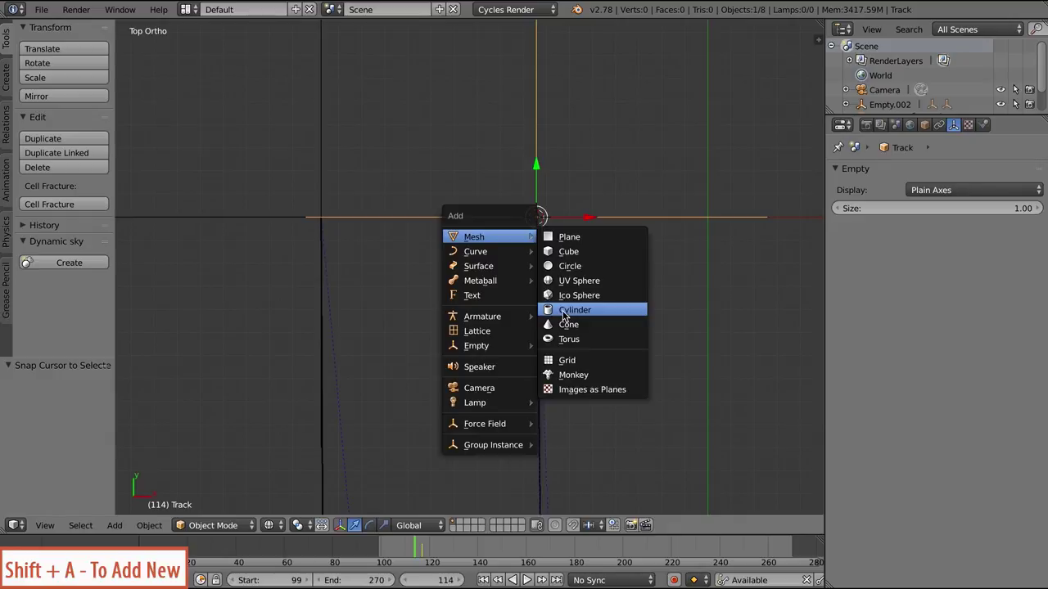
click(563, 313)
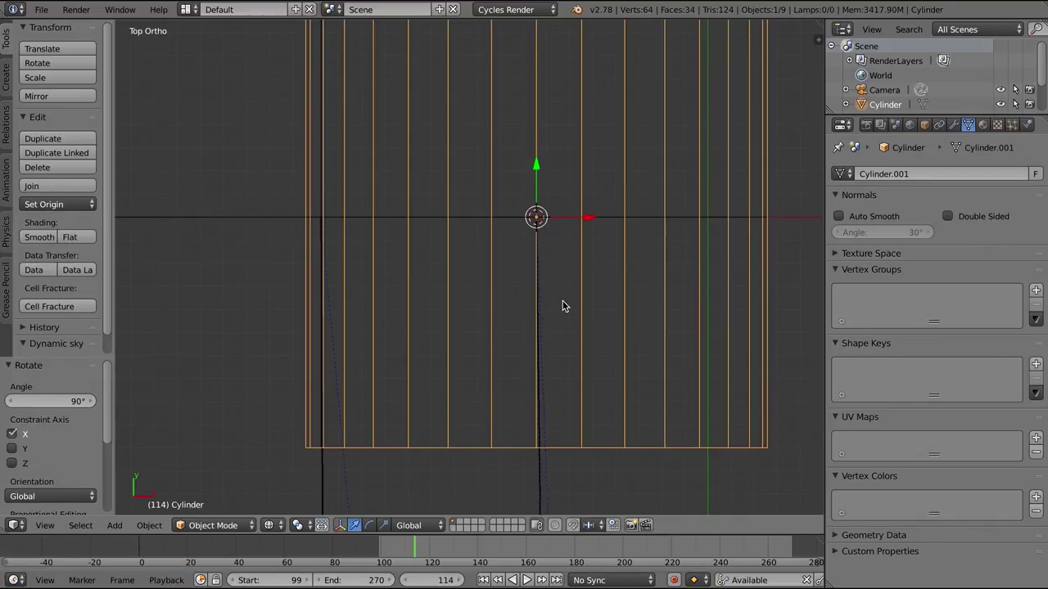
Scale the cylinder down to about 0.071 of its size around the Track empty
scroll(603, 335, down, 2)
scroll(603, 335, up, 2)
key(s)
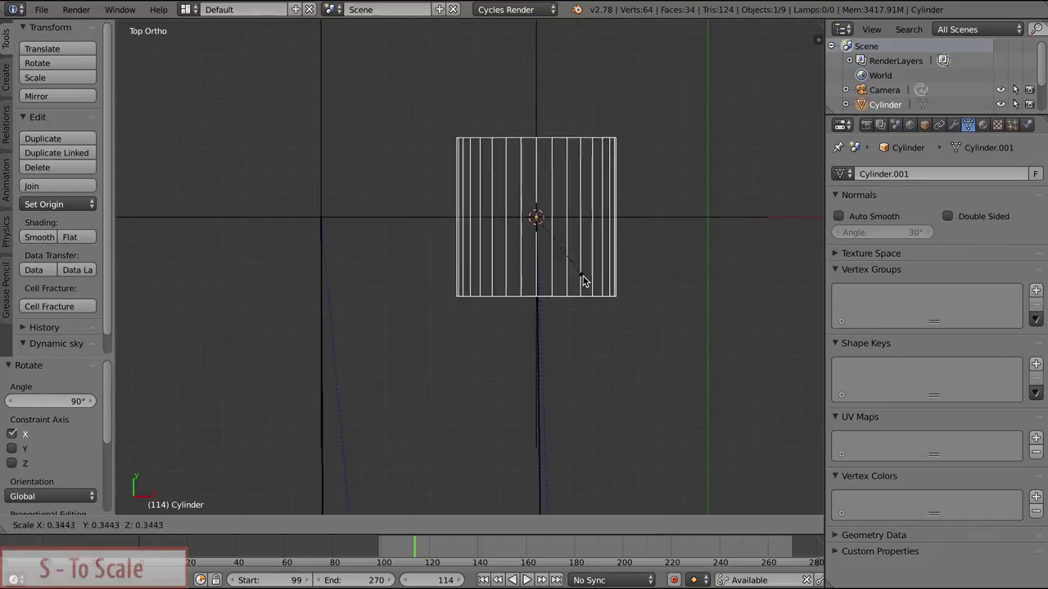
click(553, 215)
In the camera view, scale the cylinder by about 0.68 to match the size of the iris
key(KP_0)
scroll(485, 234, up, 8)
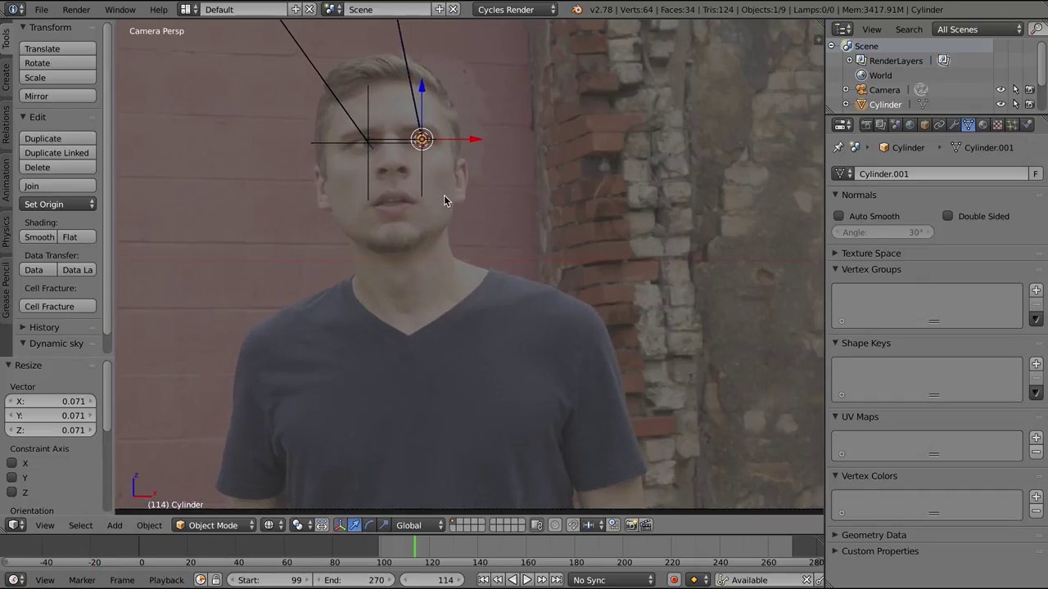
scroll(573, 401, down, 2)
scroll(607, 373, up, 4)
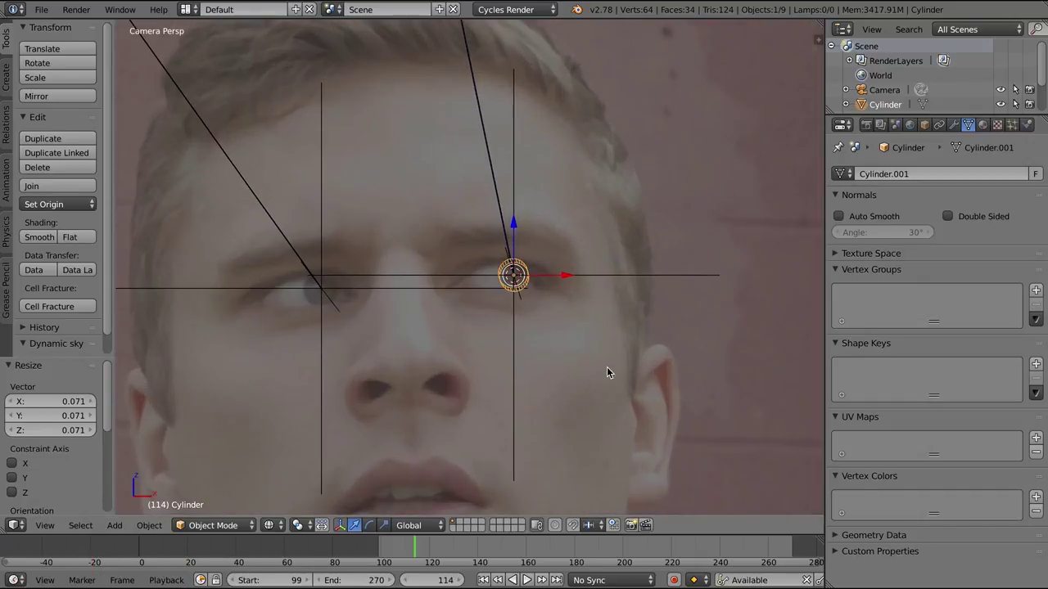
scroll(612, 372, up, 2)
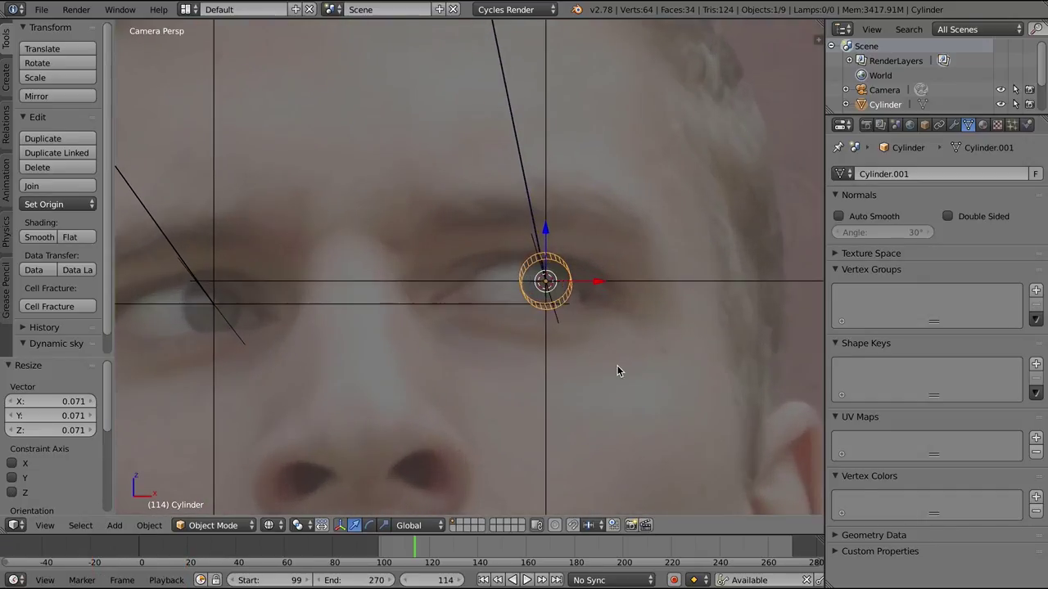
key(s)
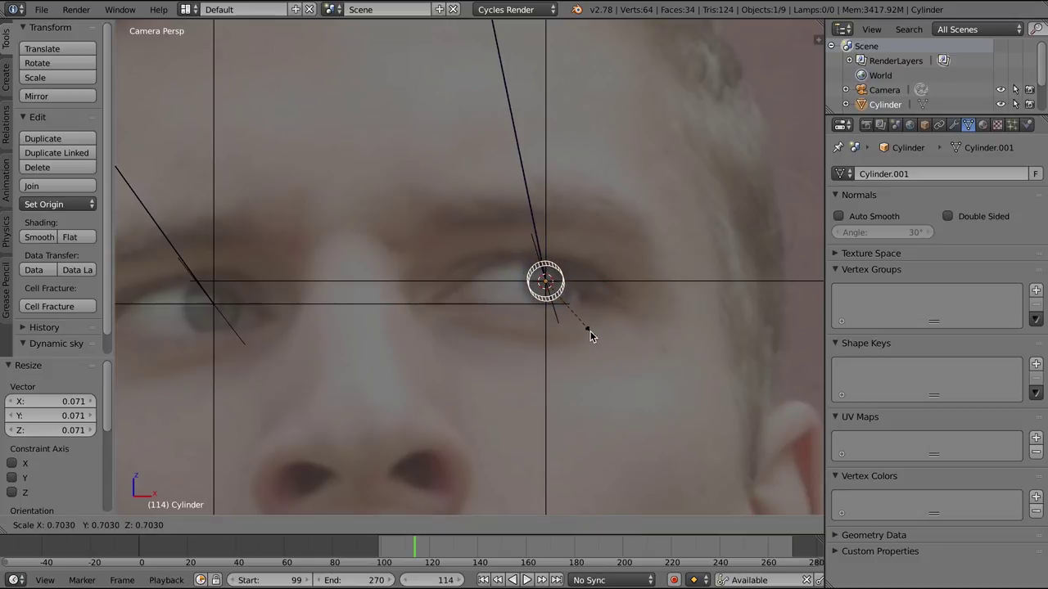
click(591, 335)
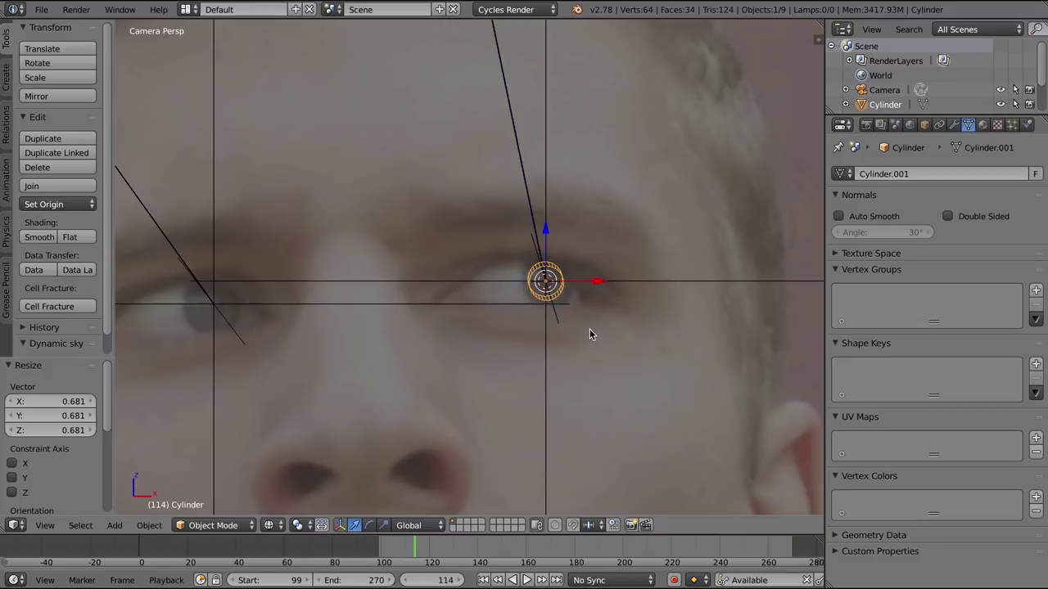
In the top view, duplicate the cylinder and move the copy about -0.95 units along X to the other eye's empty
scroll(593, 355, down, 3)
key(KP_7)
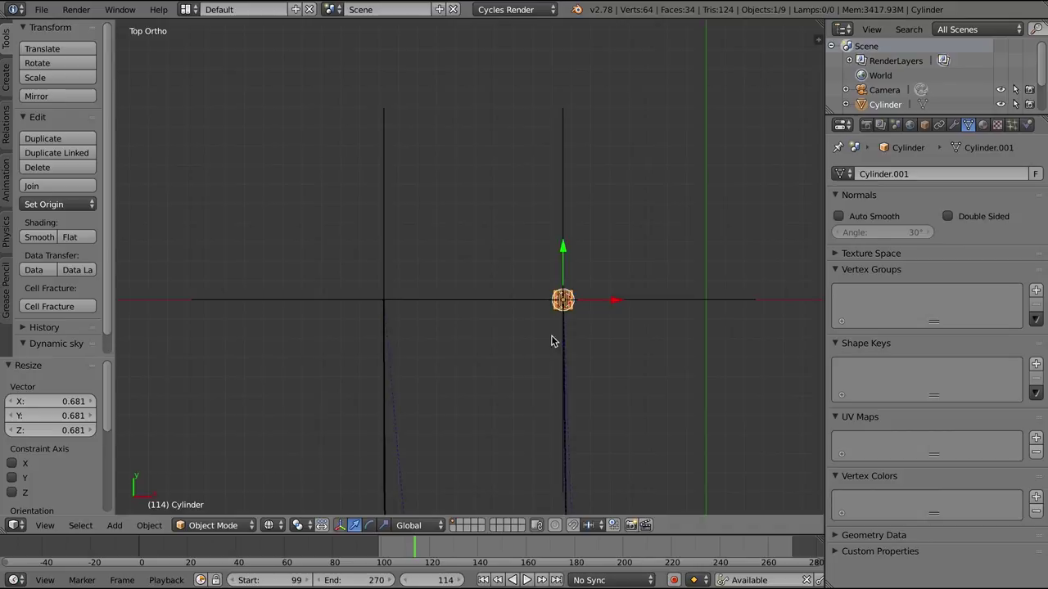
key(shift+d)
right_click(717, 369)
drag(717, 337, 335, 354)
Fine-tune the duplicated cylinder by about 0.019 units along X so it is centred on the other eye's tracked empty
scroll(332, 355, up, 3)
shift+middle_drag(184, 393, 280, 357)
scroll(148, 366, up, 2)
shift+middle_drag(144, 366, 794, 393)
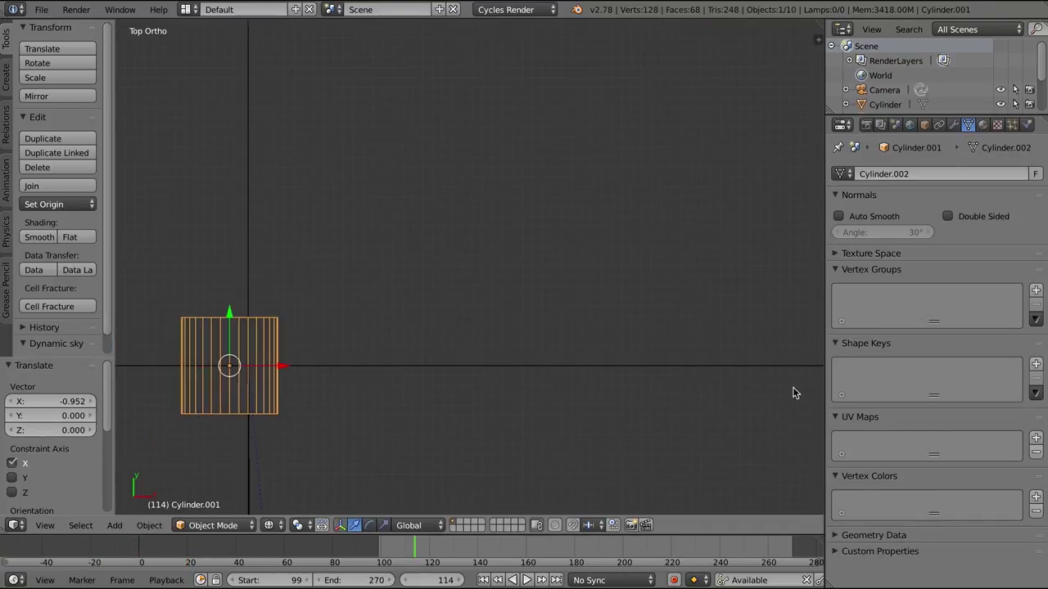
drag(293, 370, 302, 364)
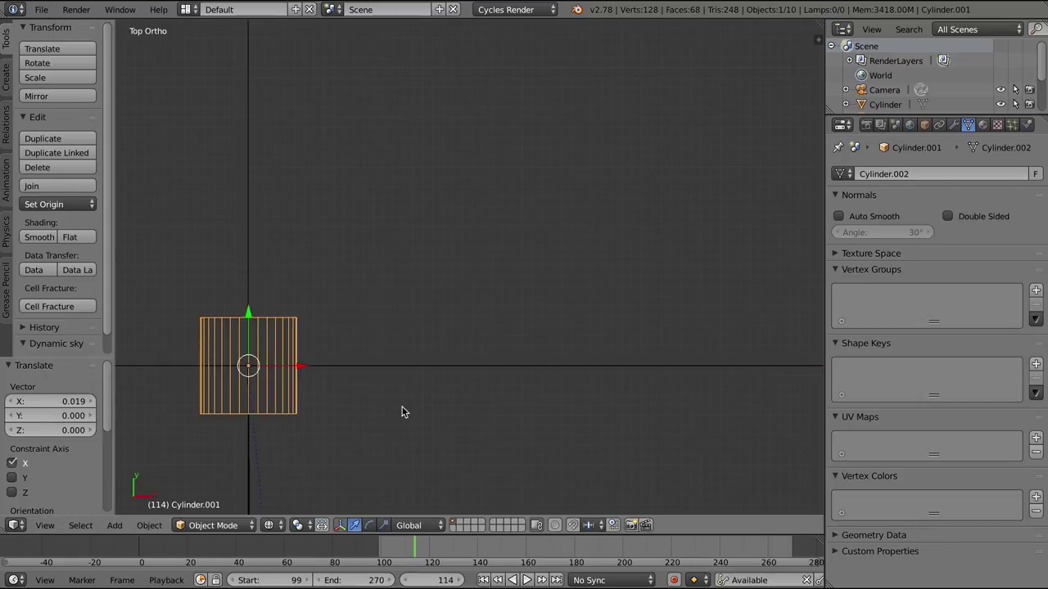
scroll(643, 350, down, 8)
scroll(643, 353, up, 2)
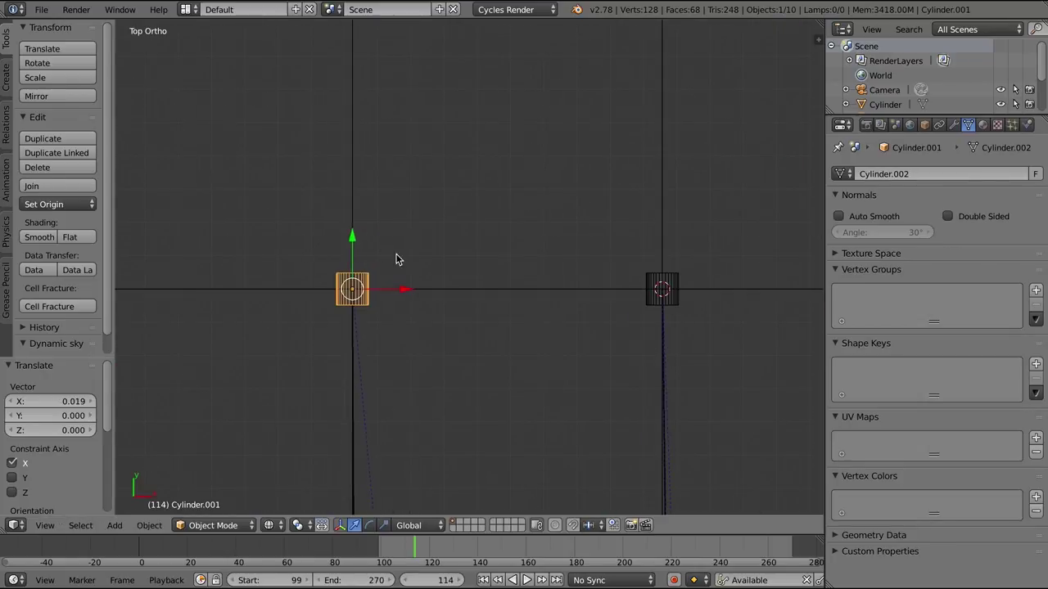
scroll(388, 271, up, 2)
shift+middle_drag(412, 272, 514, 243)
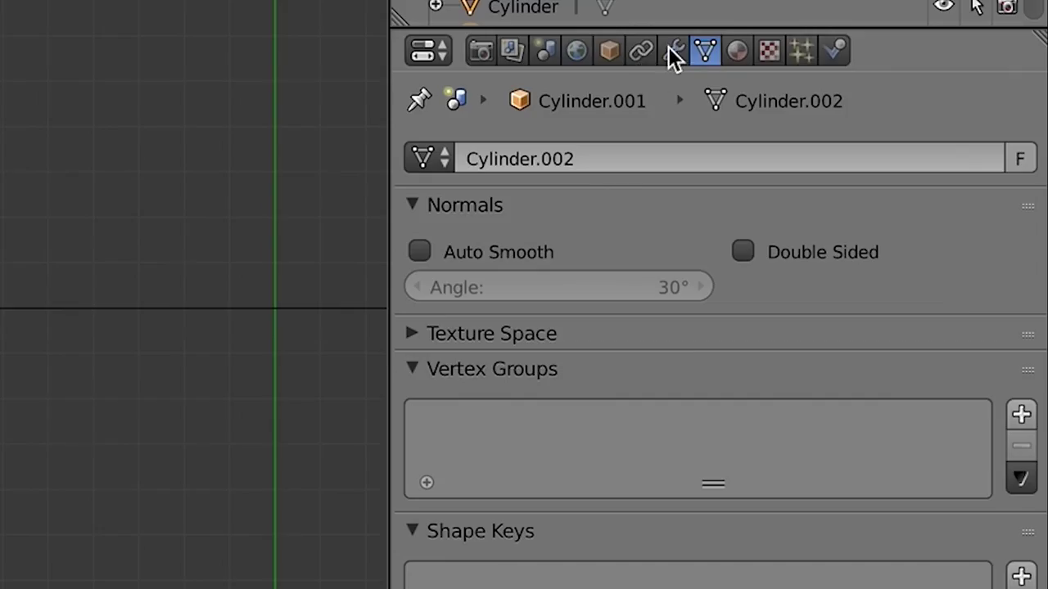
Add an Array modifier to Cylinder.001 with a relative offset of 0 in X and 1 in Z
click(954, 124)
click(888, 176)
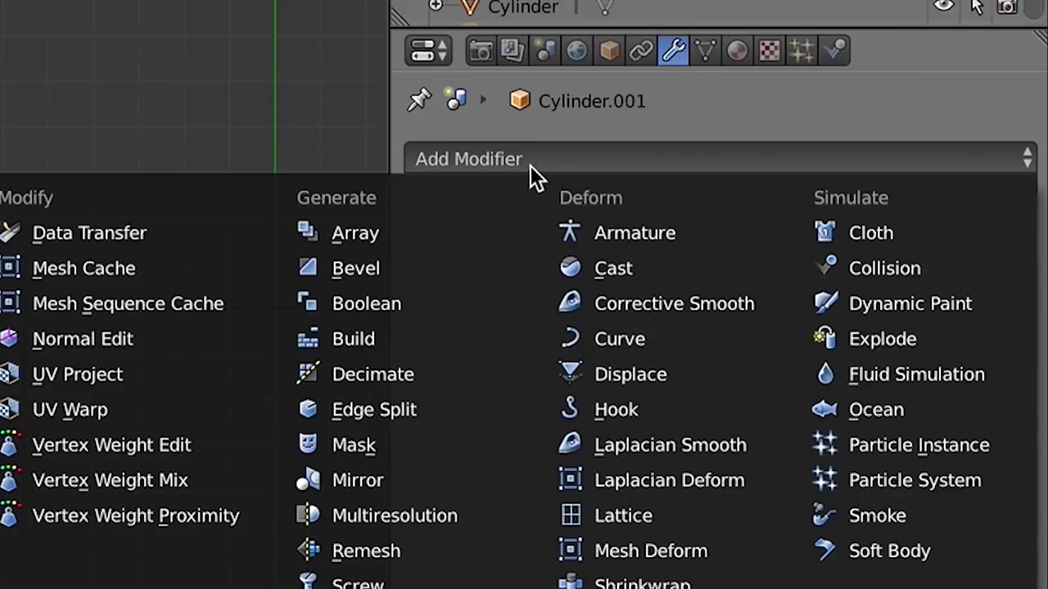
click(387, 232)
double_click(828, 427)
key(Tab)
key(Tab)
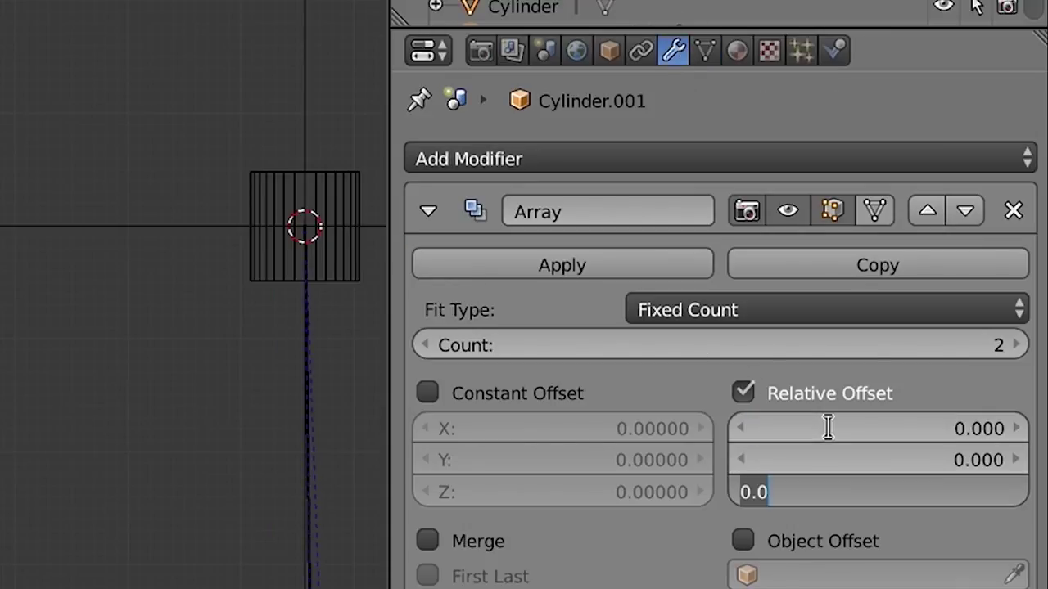
text(1)
key(Return)
Set the Cylinder.001 array's count to 185 so the beam extends to the far end of its bone
drag(535, 343, 634, 344)
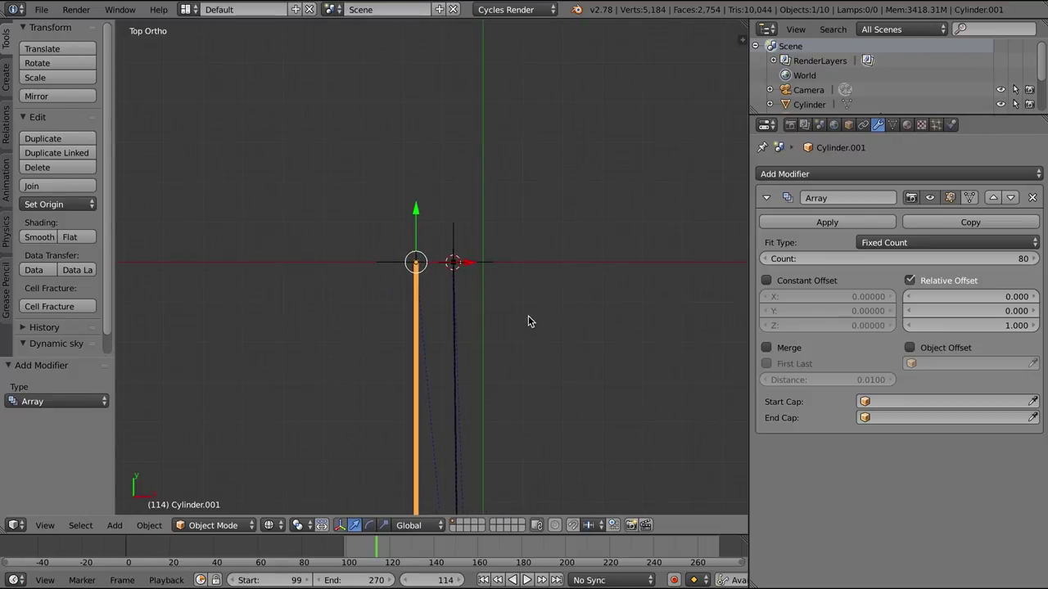
shift+middle_drag(528, 316, 518, 130)
scroll(598, 274, down, 3)
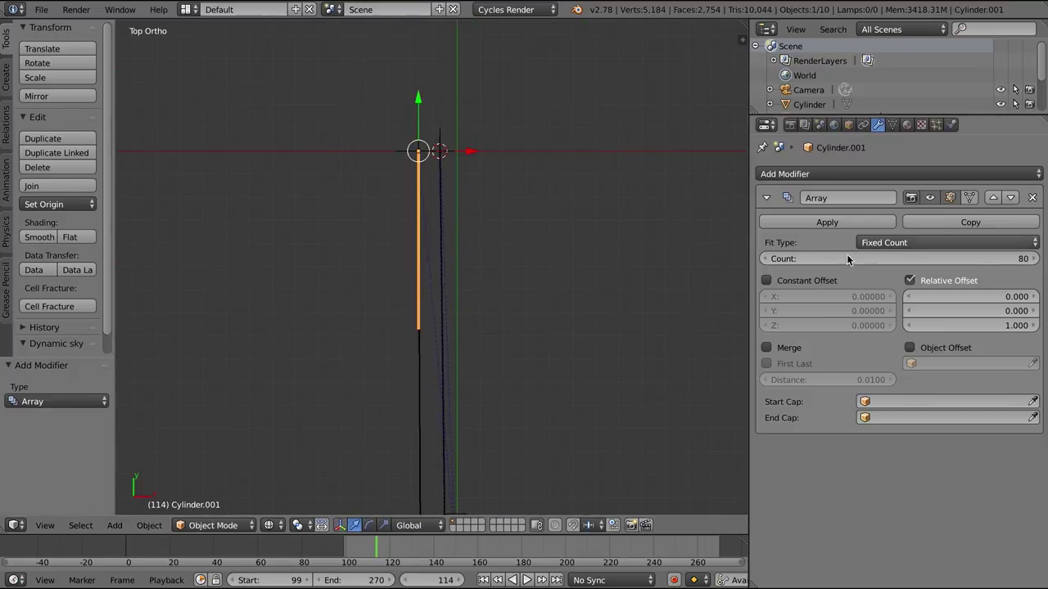
scroll(470, 271, down, 4)
shift+middle_drag(470, 271, 467, 258)
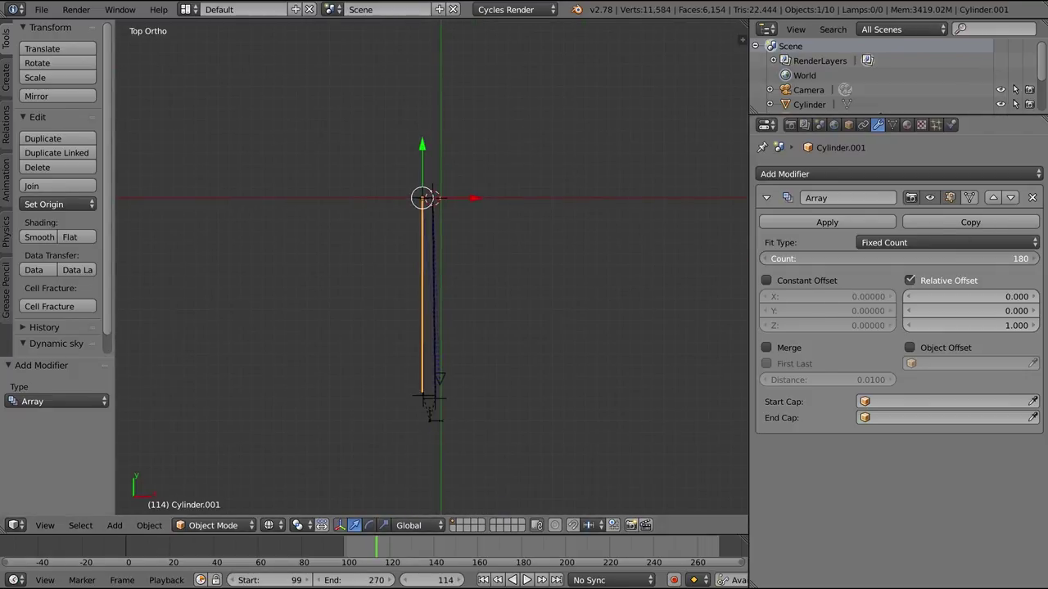
drag(819, 258, 811, 258)
scroll(614, 291, up, 4)
shift+middle_drag(613, 293, 584, 169)
click(796, 257)
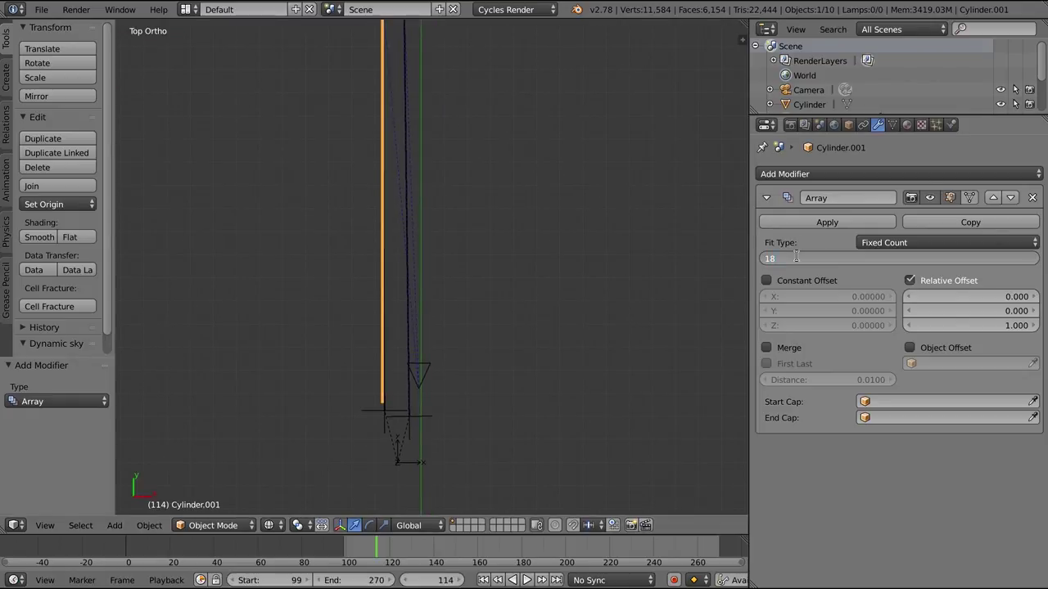
Copy the Array modifier from Cylinder.001 to the other eye's Cylinder by linking modifiers, and deselect everything
scroll(291, 389, up, 3)
shift+middle_drag(451, 292, 496, 436)
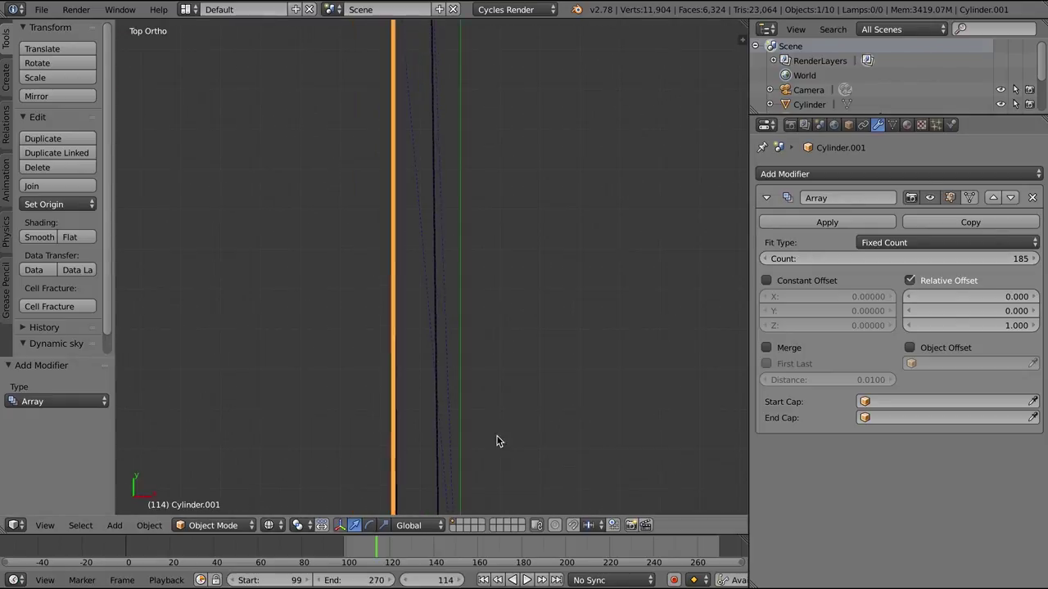
shift+middle_drag(454, 156, 462, 344)
shift+middle_drag(423, 164, 454, 290)
scroll(449, 259, up, 9)
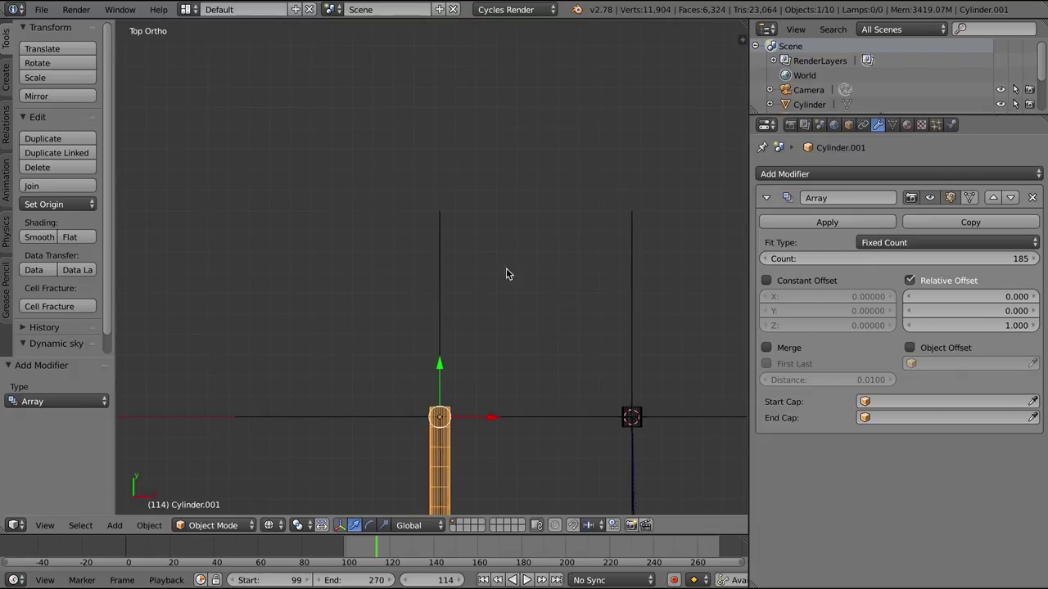
shift+middle_drag(572, 352, 489, 216)
scroll(488, 216, up, 2)
scroll(489, 221, up, 2)
right_click(673, 295)
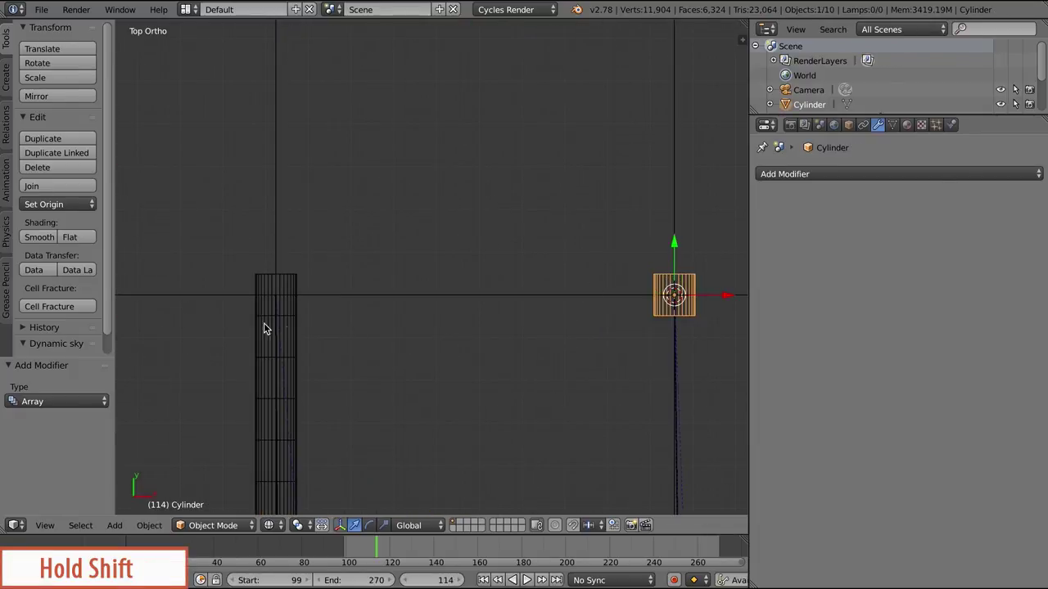
shift+right_click(261, 277)
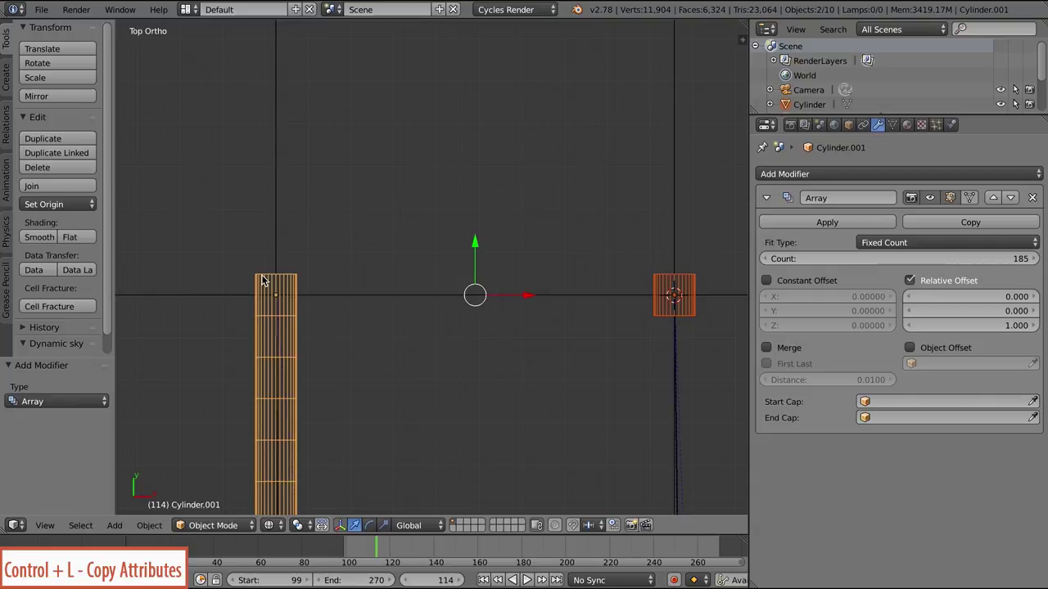
key(ctrl+l)
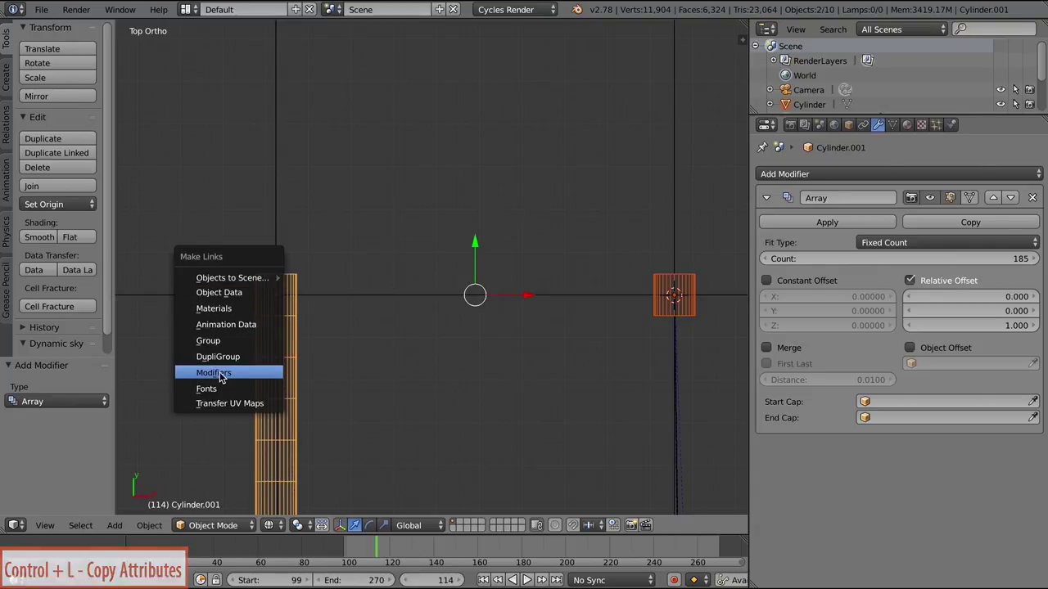
click(214, 372)
scroll(585, 387, down, 5)
key(a)
Rotate the Cylinder beam slightly in top view so that it lines up with its armature bone
middle_drag(586, 393, 513, 173)
key(KP_0)
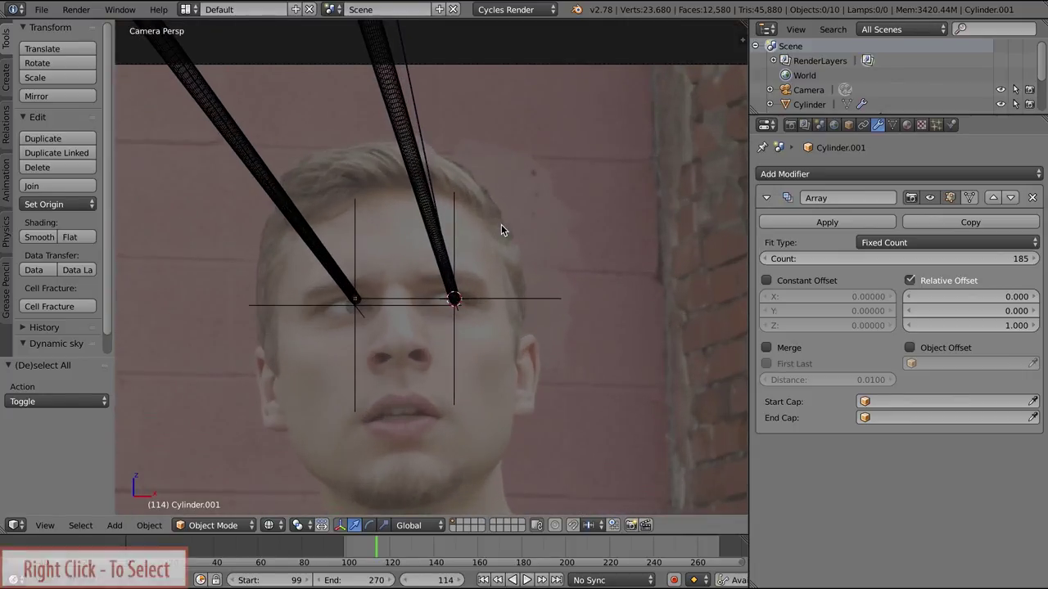
key(KP_7)
scroll(475, 221, up, 4)
right_click(544, 266)
scroll(545, 259, down, 3)
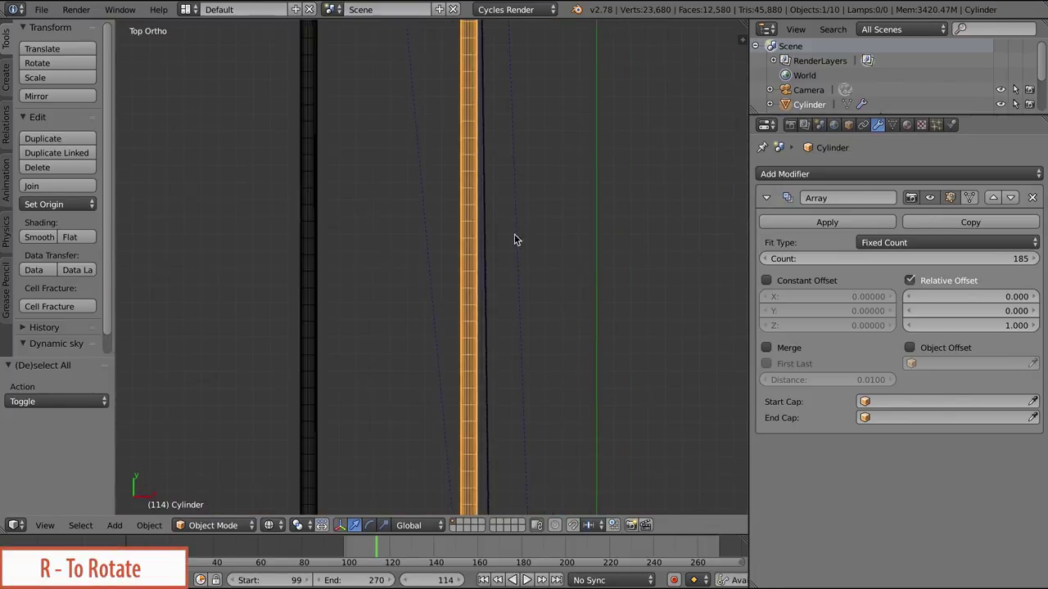
key(r)
click(548, 359)
scroll(550, 360, down, 4)
shift+middle_drag(560, 361, 592, 57)
shift+middle_drag(496, 349, 500, 65)
key(r)
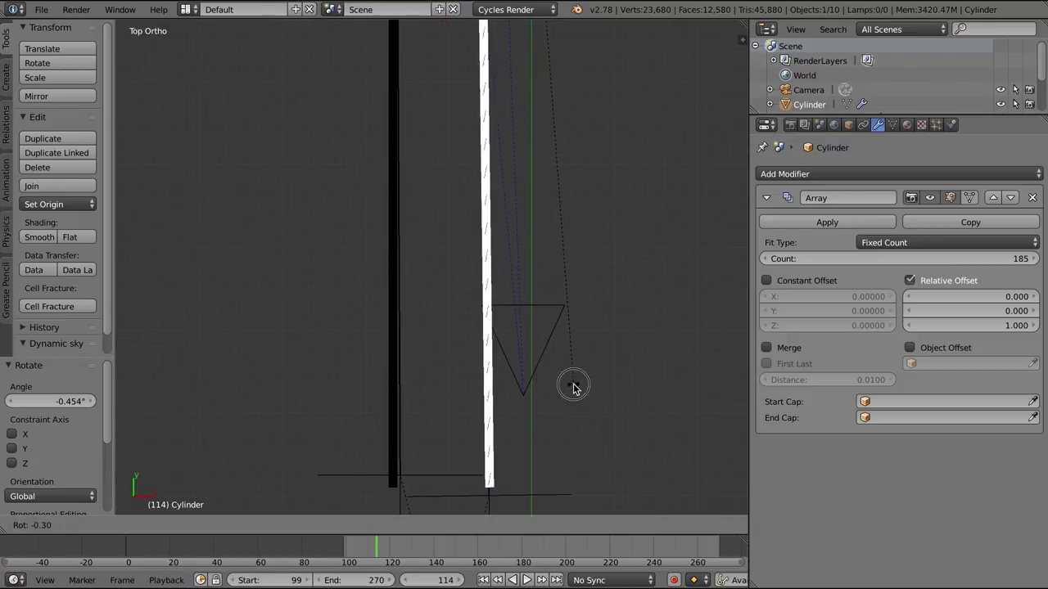
click(576, 385)
Rotate the Cylinder.001 beam slightly in top view so that it follows its own bone
right_click(401, 396)
key(r)
click(470, 400)
Parent the Cylinder beam to the bone of Armature using an armature deform with envelope weights
scroll(473, 399, down, 5)
shift+middle_drag(506, 139, 516, 382)
scroll(491, 246, up, 10)
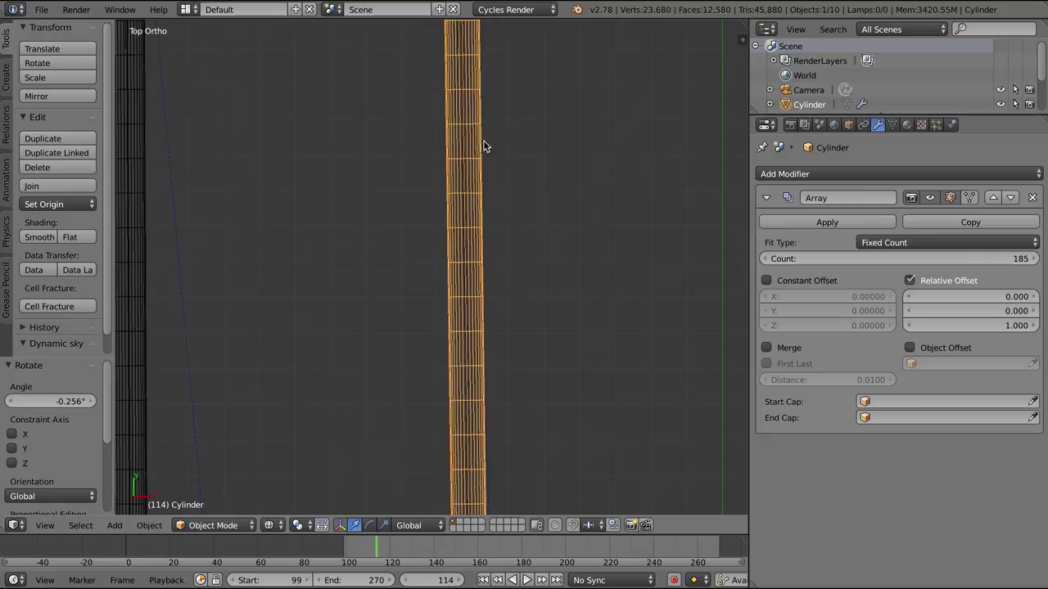
right_click(518, 210)
shift+right_click(551, 225)
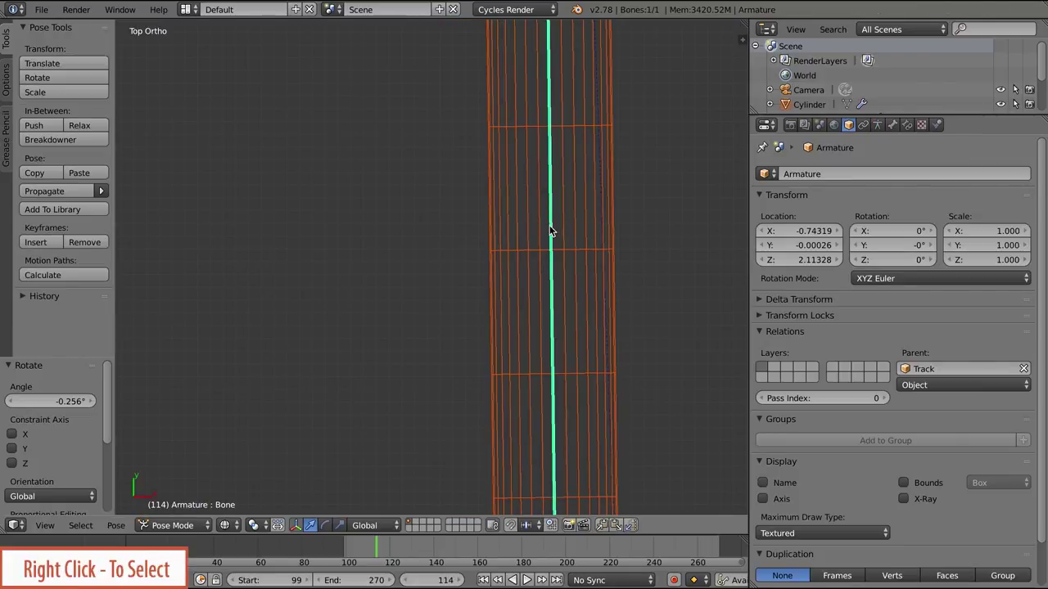
key(ctrl+p)
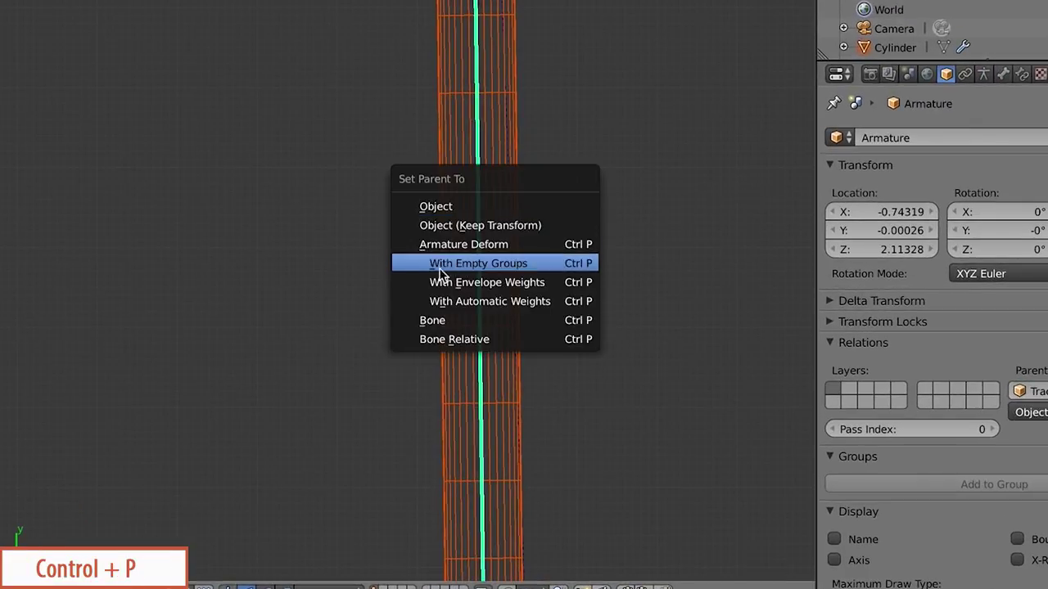
click(453, 284)
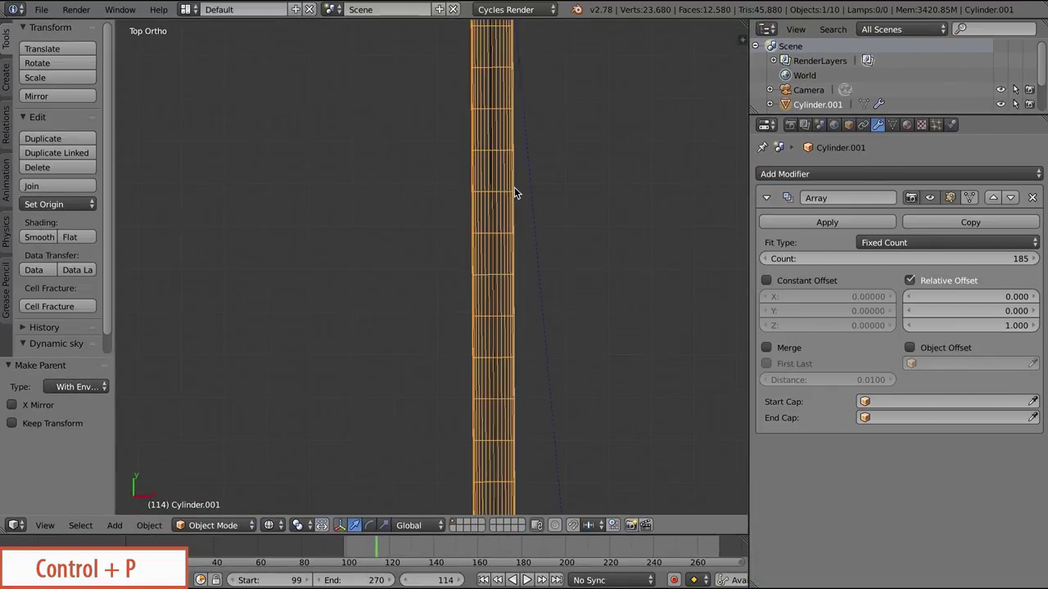
Parent the Cylinder.001 beam to the bone of Armature.001 as an armature deform
scroll(557, 250, up, 5)
key(a)
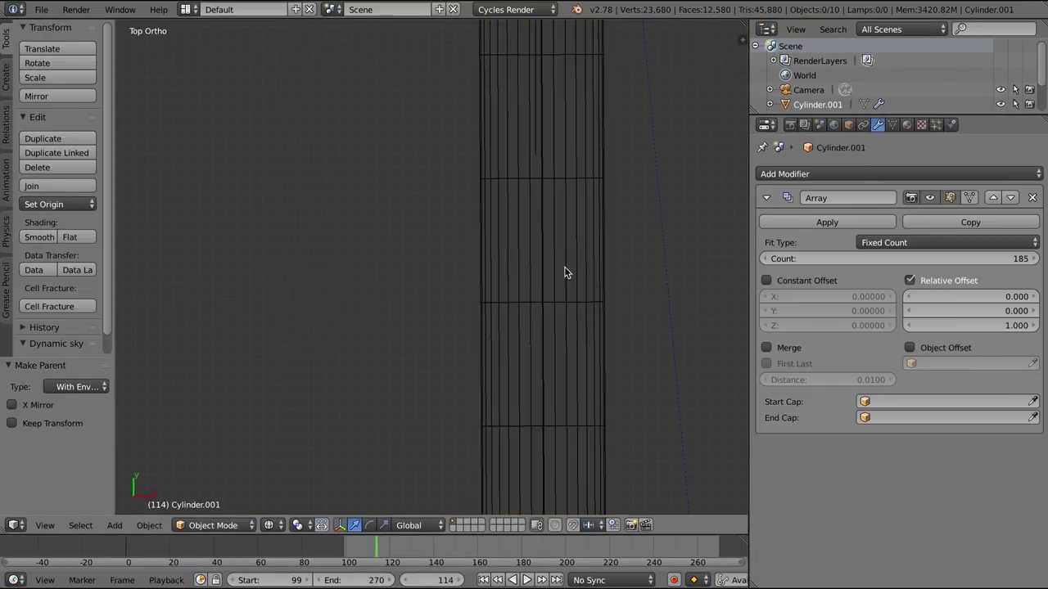
right_click(572, 275)
shift+right_click(542, 338)
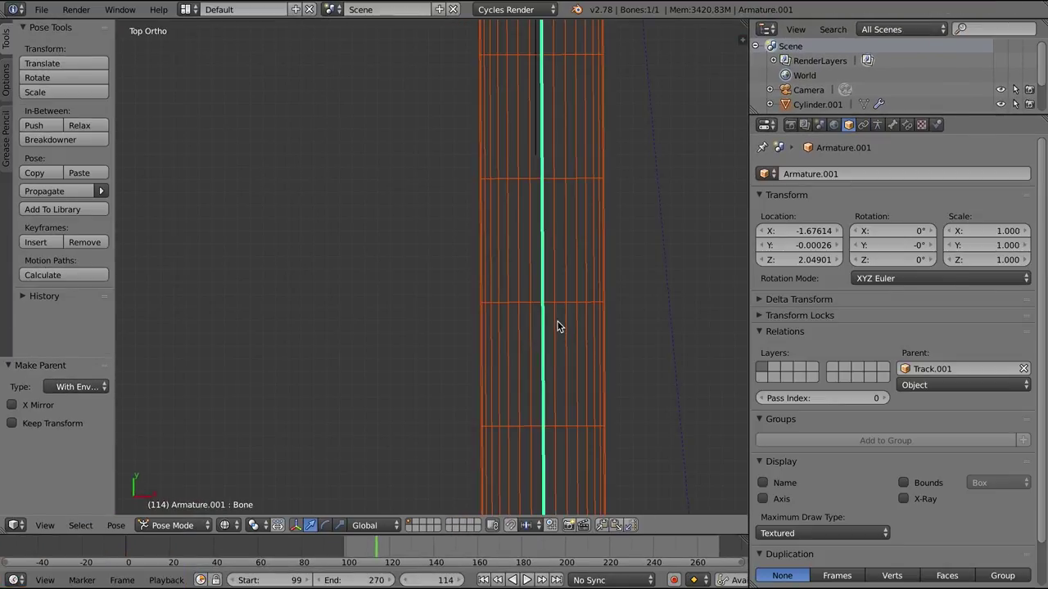
key(ctrl+p)
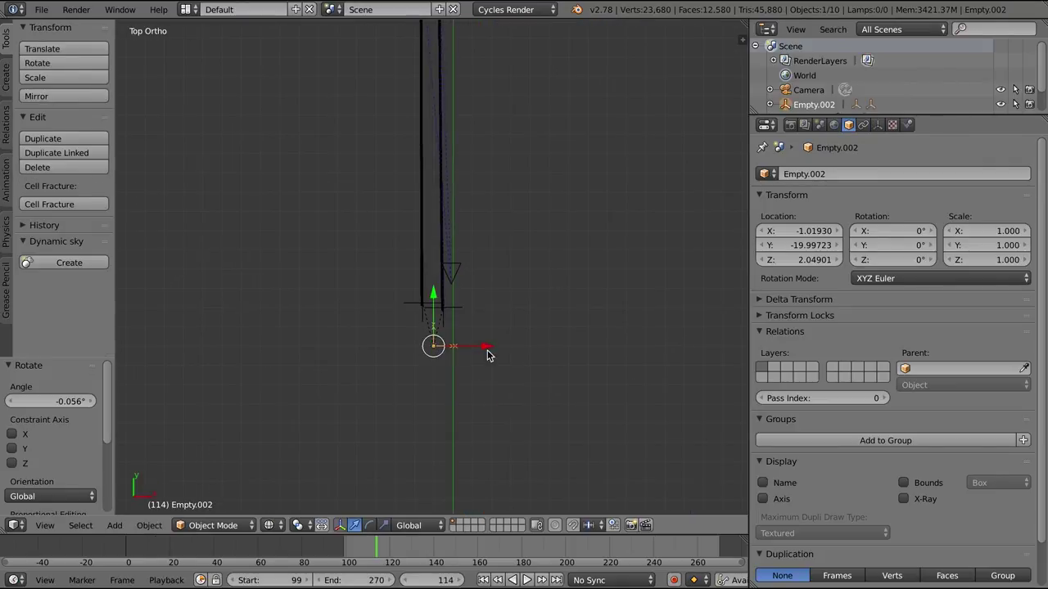
Try moving Empty.002 about 3.6 units along the X axis and check the beams through the camera
key(g)
key(x)
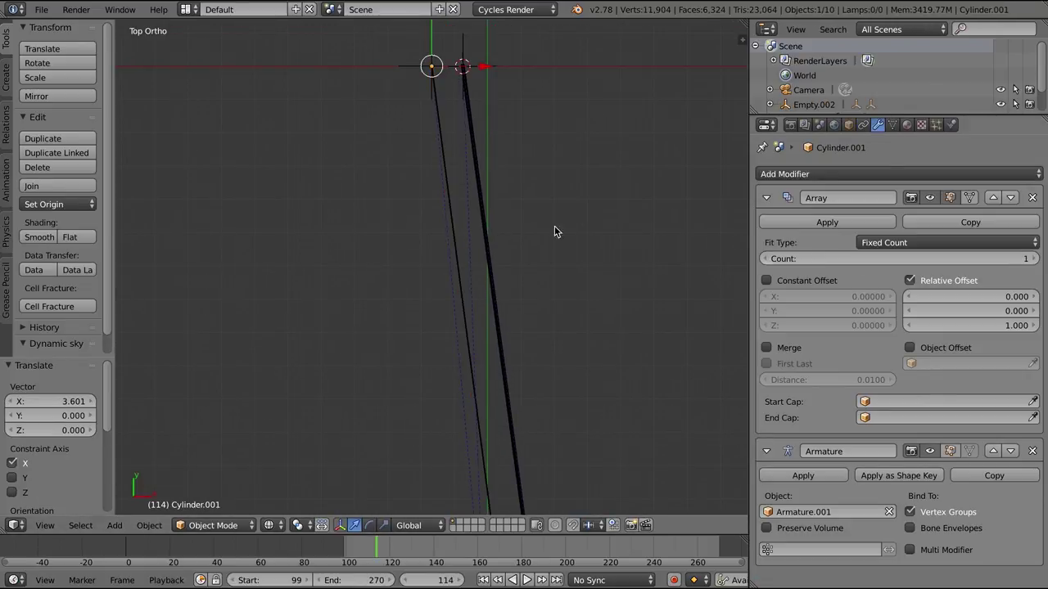
key(KP_0)
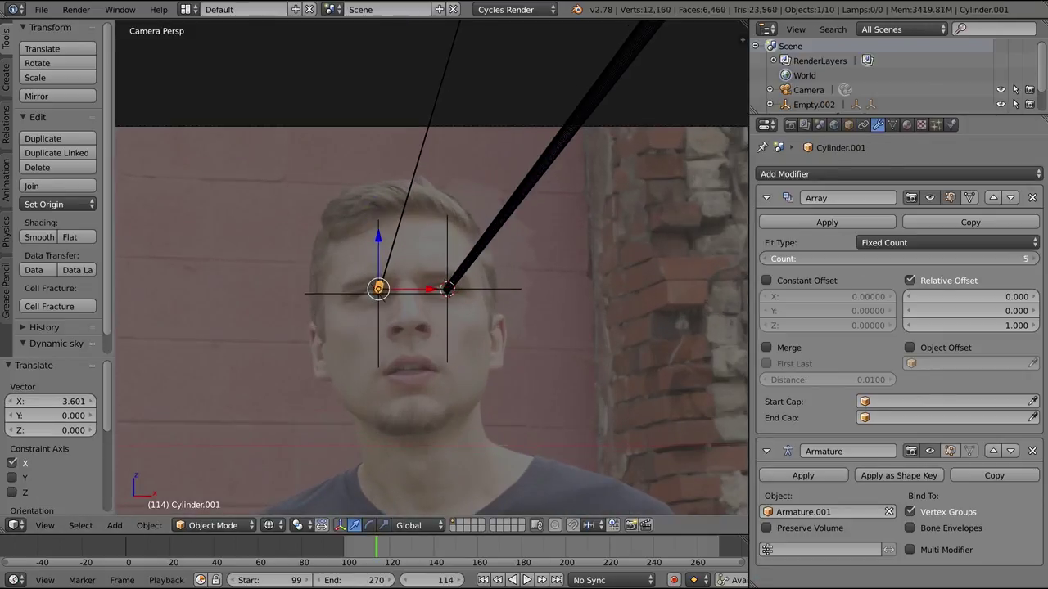
key(Return)
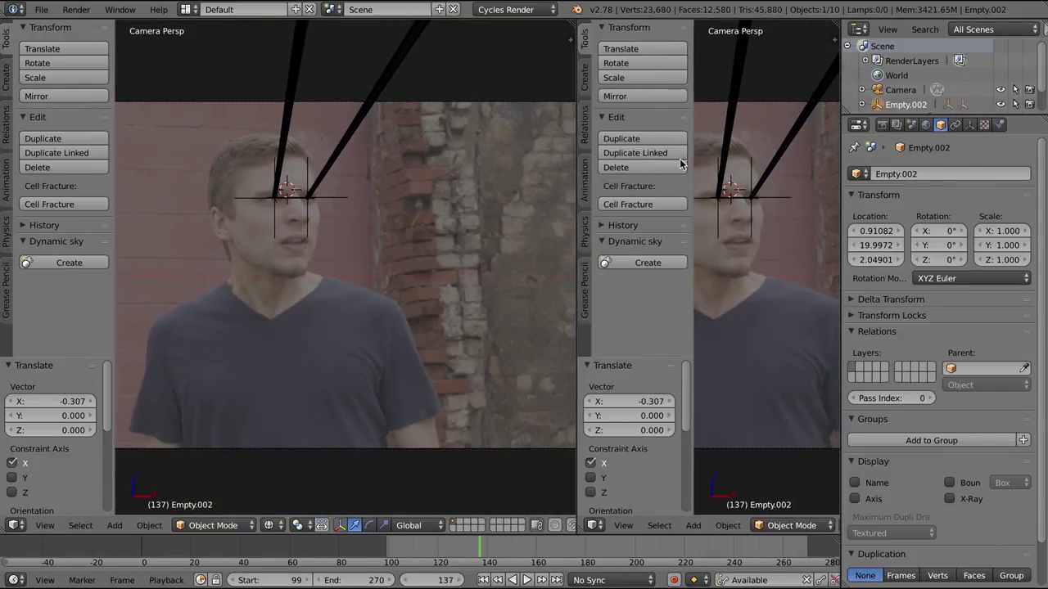
Hide the tool shelves of both 3D views and shift their divider to give the second view more room
key(t)
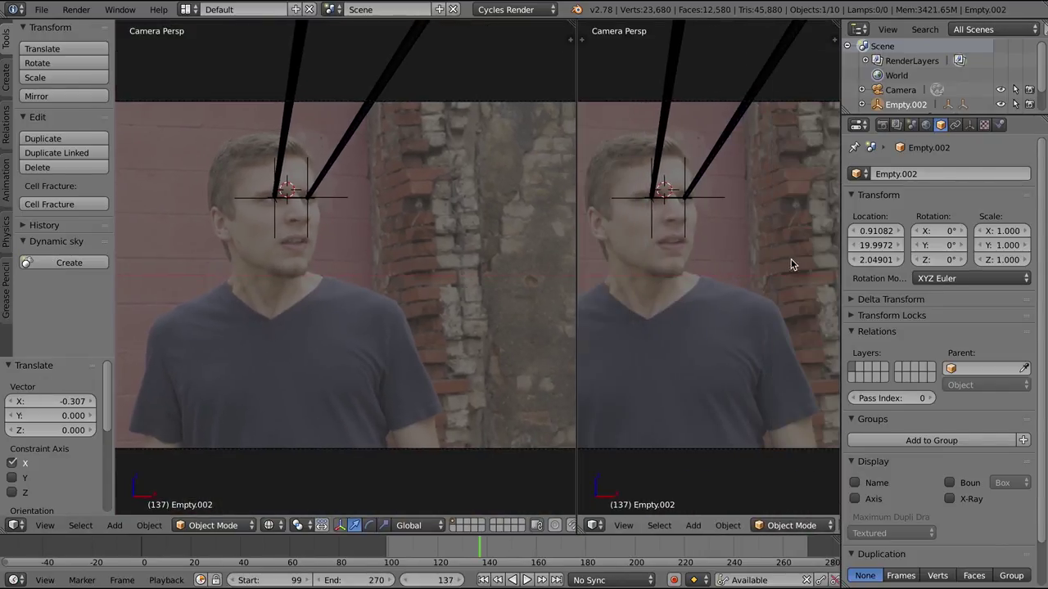
key(t)
drag(575, 232, 514, 236)
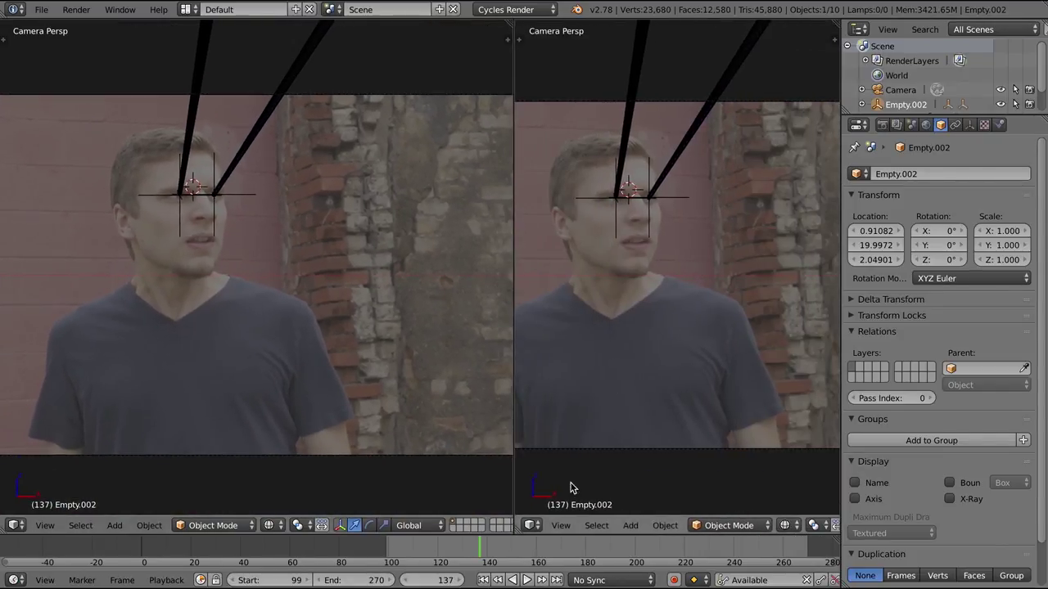
Move Empty.002 along the X axis in top view to about X 5.71, aiming the beams where the face looks
key(KP_7)
key(g)
key(x)
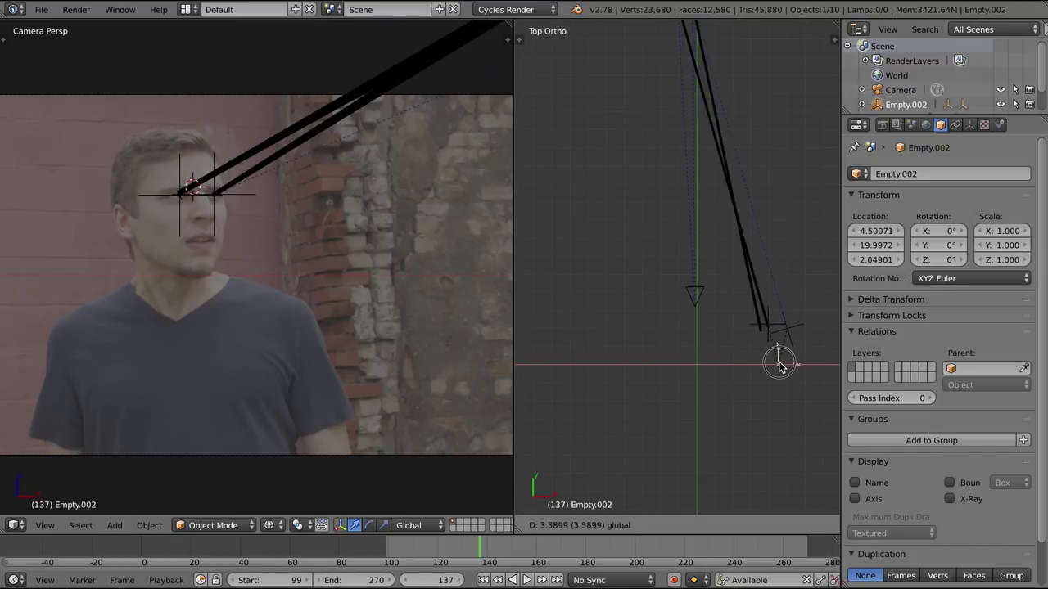
click(825, 350)
Lower Empty.002 along the Z axis in front view by about 1 unit, to about Z 1.04
key(KP_1)
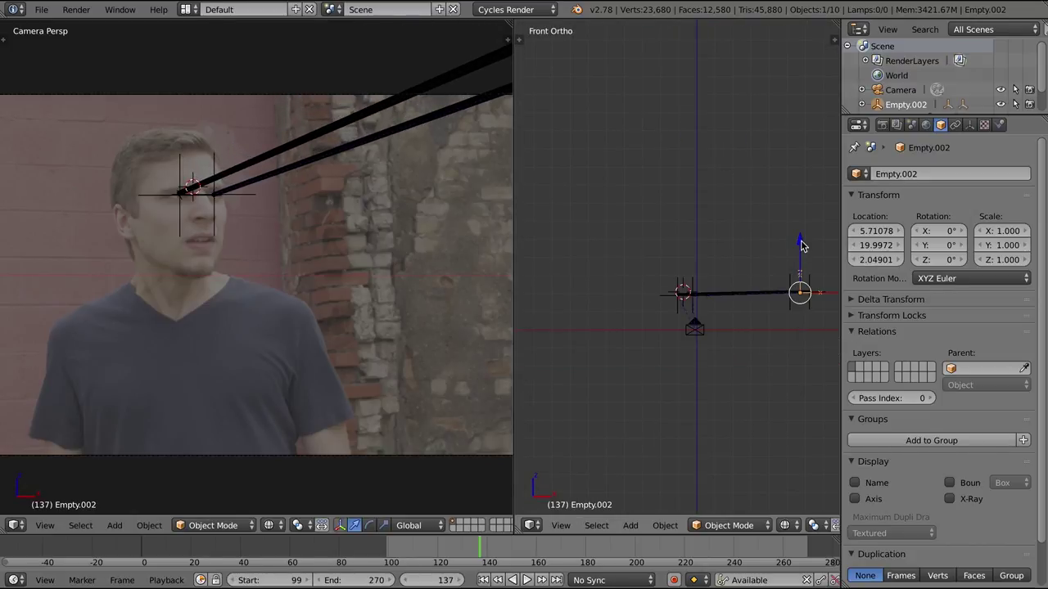
key(g)
key(z)
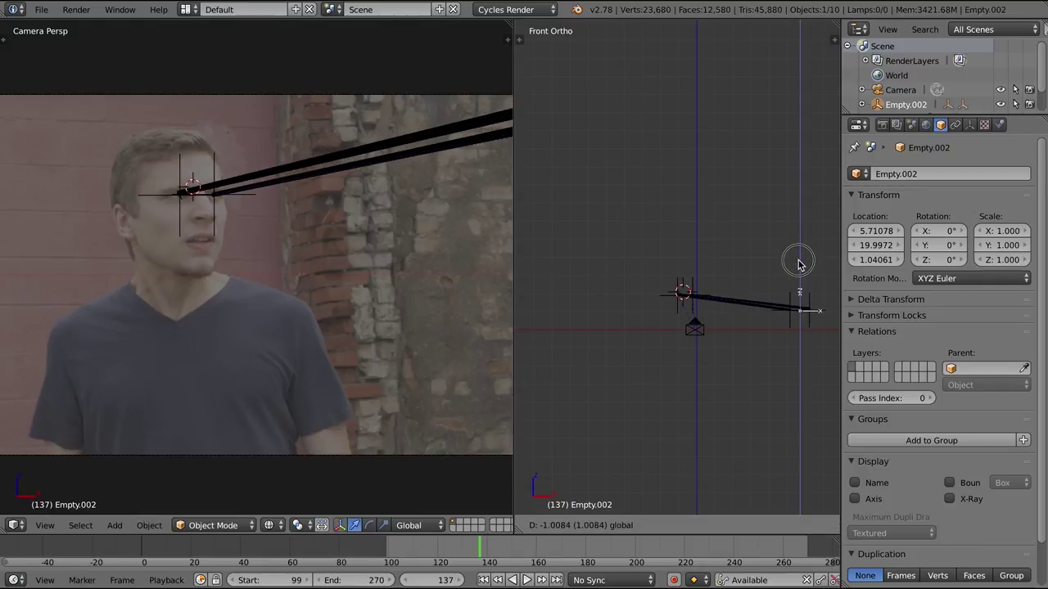
click(799, 263)
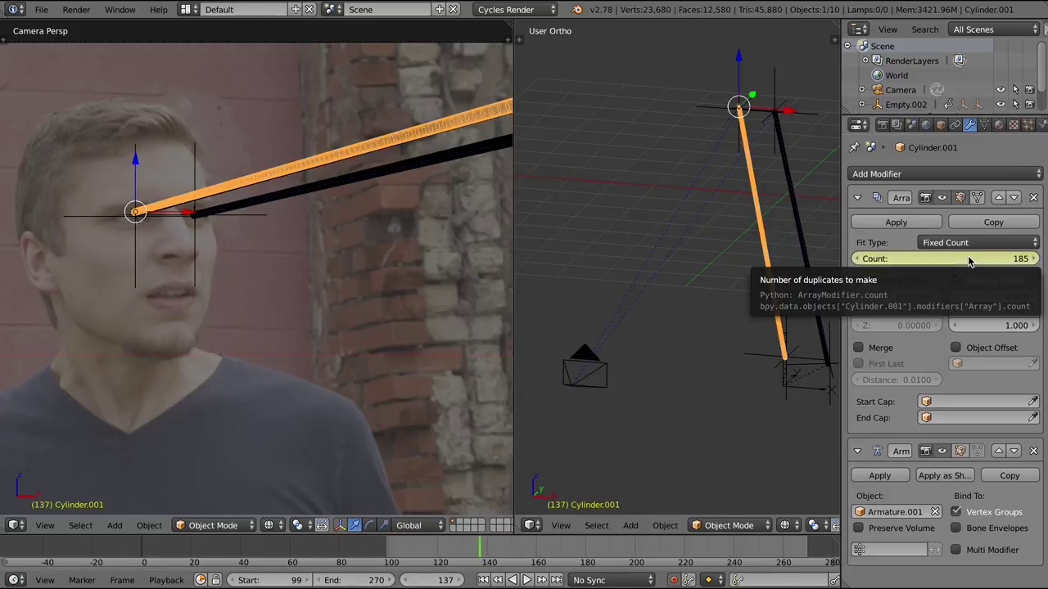
Keyframe the Cylinder array's count at 185 on frame 137 and at 1 on frame 134
right_click(401, 176)
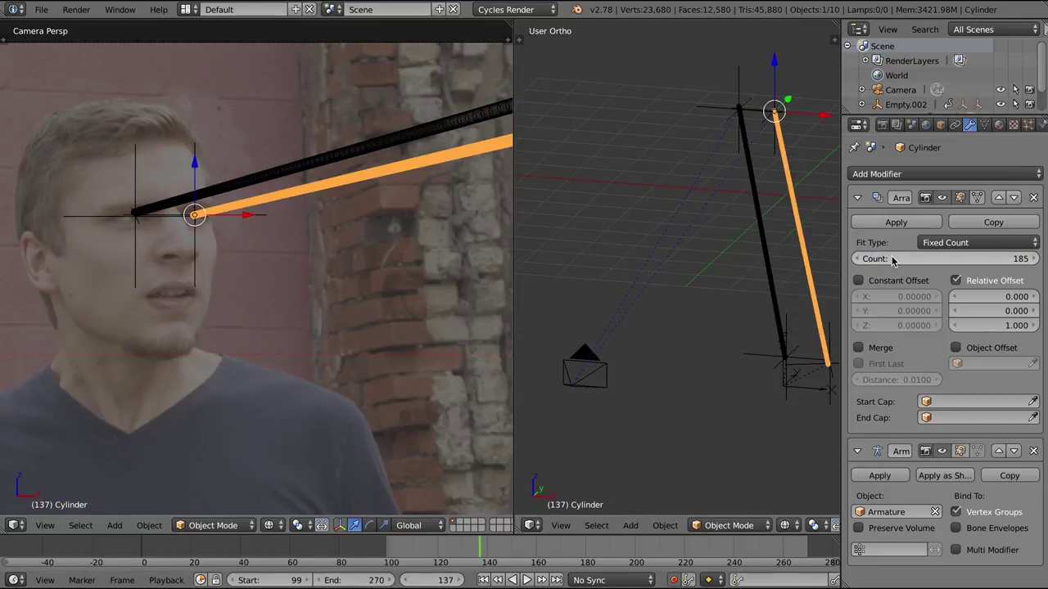
key(i)
key(Left)
key(Left)
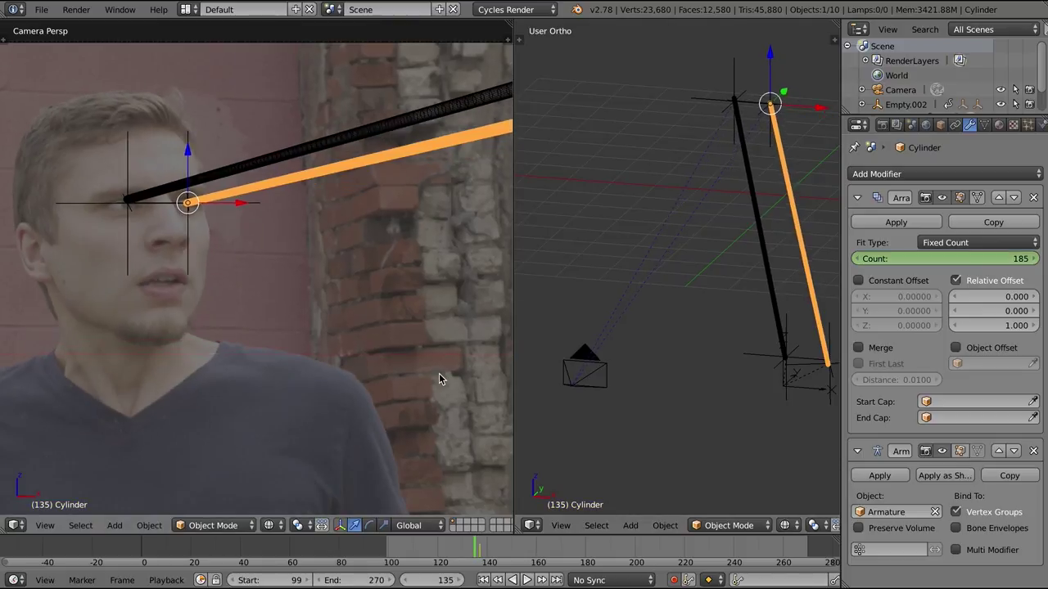
key(Left)
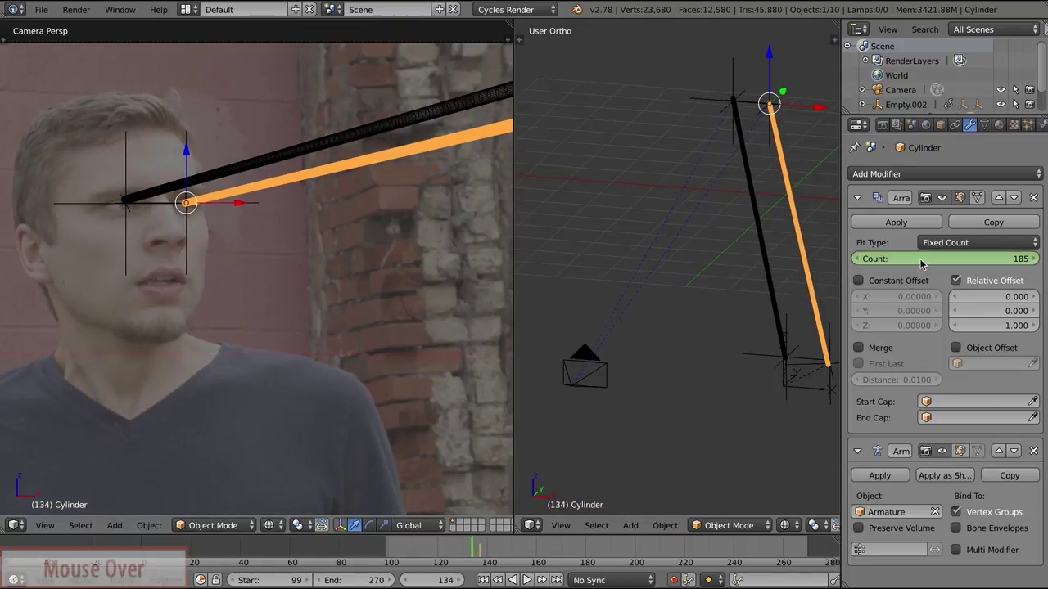
key(BackSpace)
key(i)
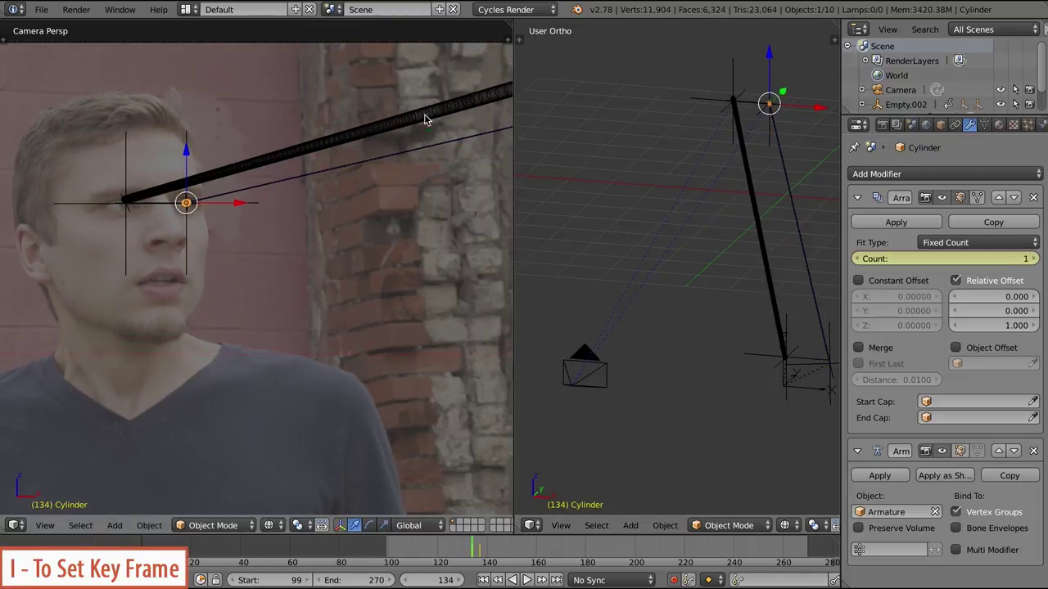
Set the Cylinder.001 array's count to 1 on frame 134 and keyframe it
right_click(427, 118)
drag(943, 262, 868, 262)
key(i)
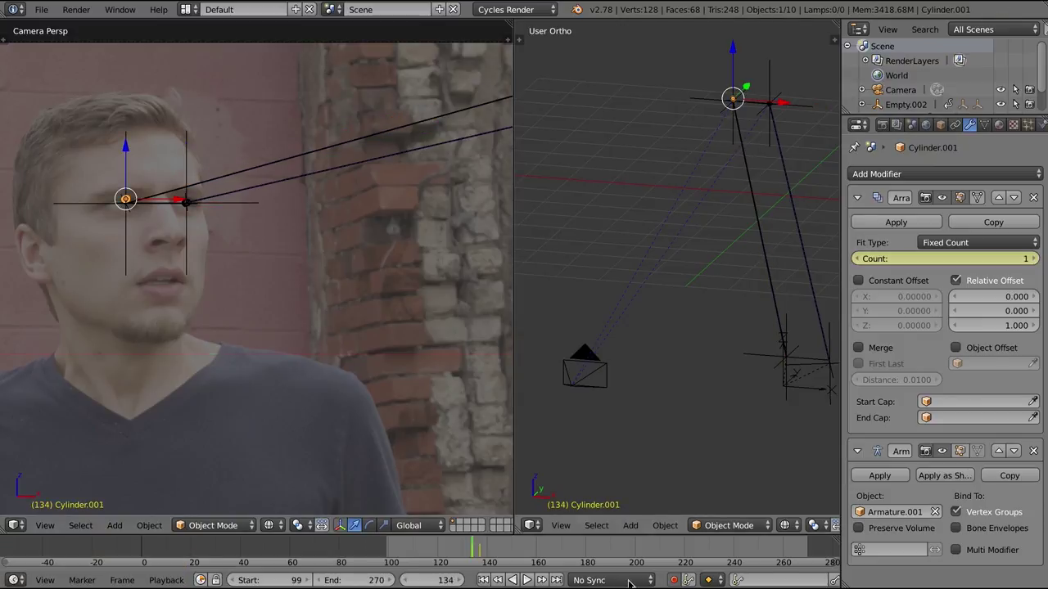
Step through frames 134 to 137 to examine how quickly the beams extend from the eyes
key(Right)
key(Right)
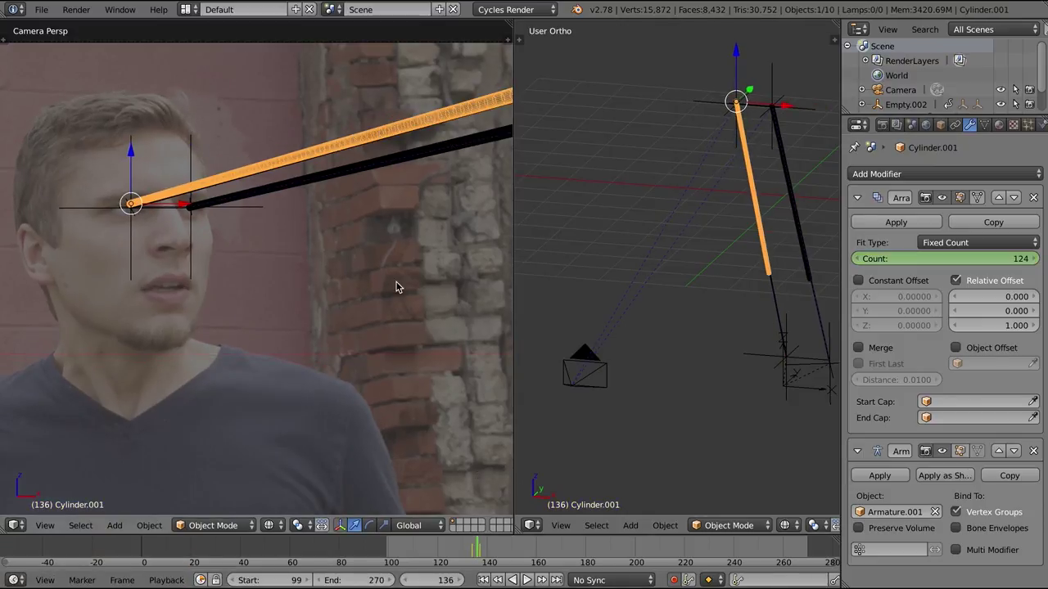
scroll(288, 209, down, 1)
key(Left)
key(Left)
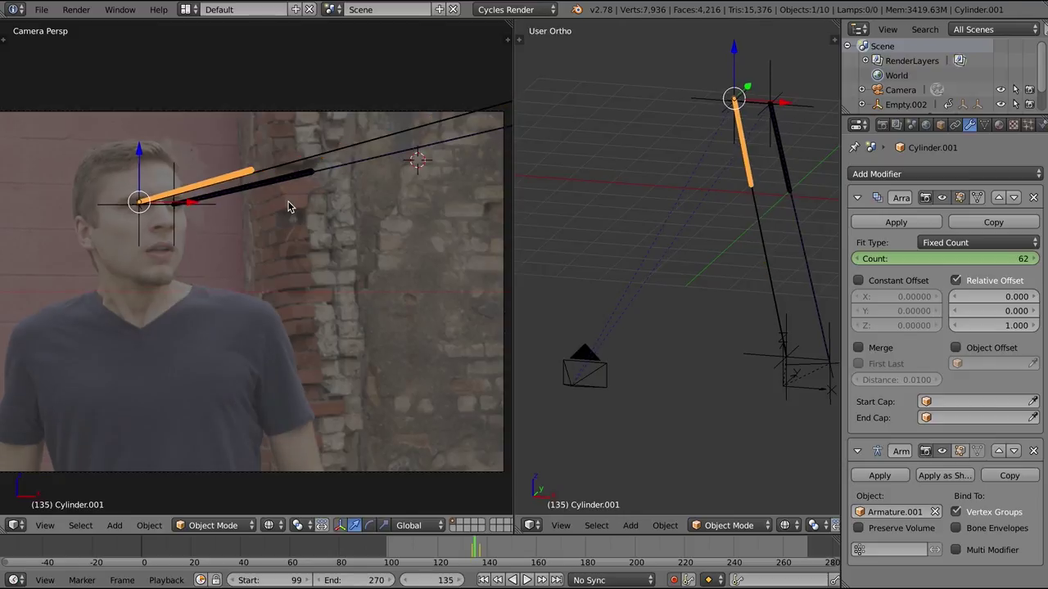
key(Right)
key(Right)
key(Right)
key(Left)
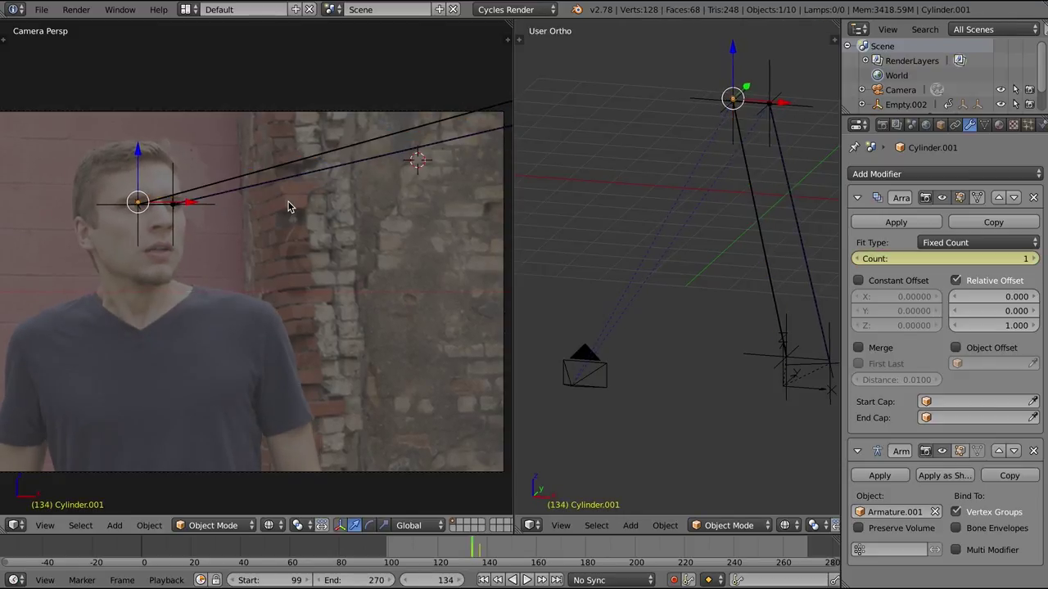
key(Right)
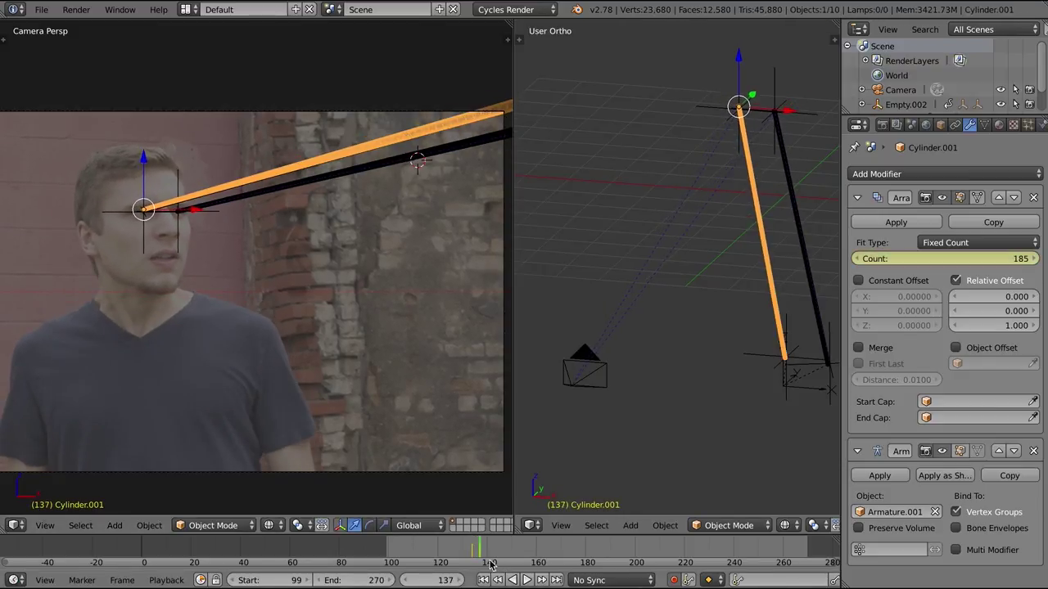
Keyframe the array count of Cylinder.001 and Cylinder at 185 on frame 138
key(Right)
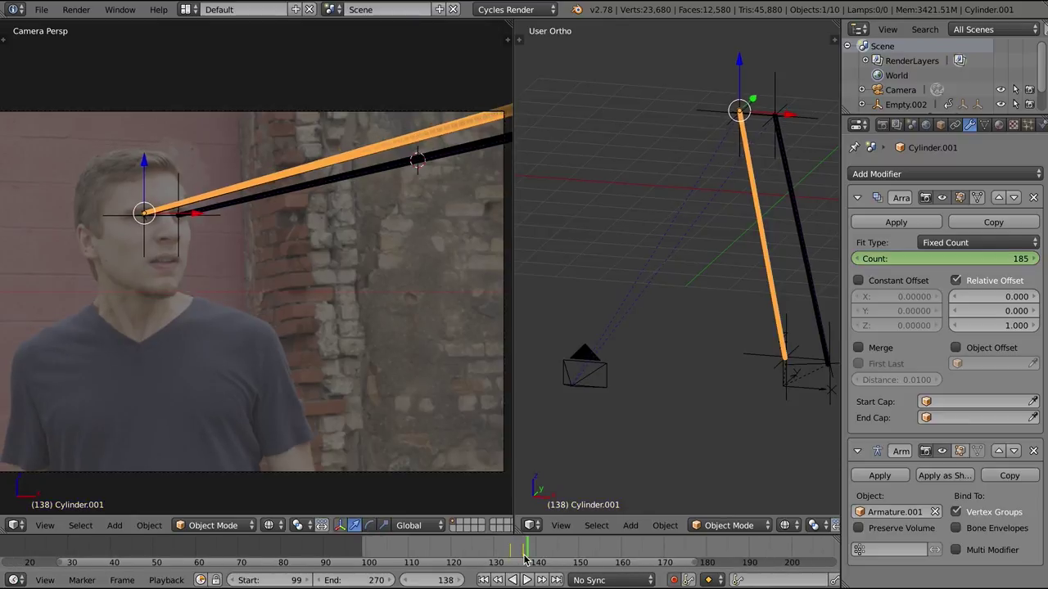
key(i)
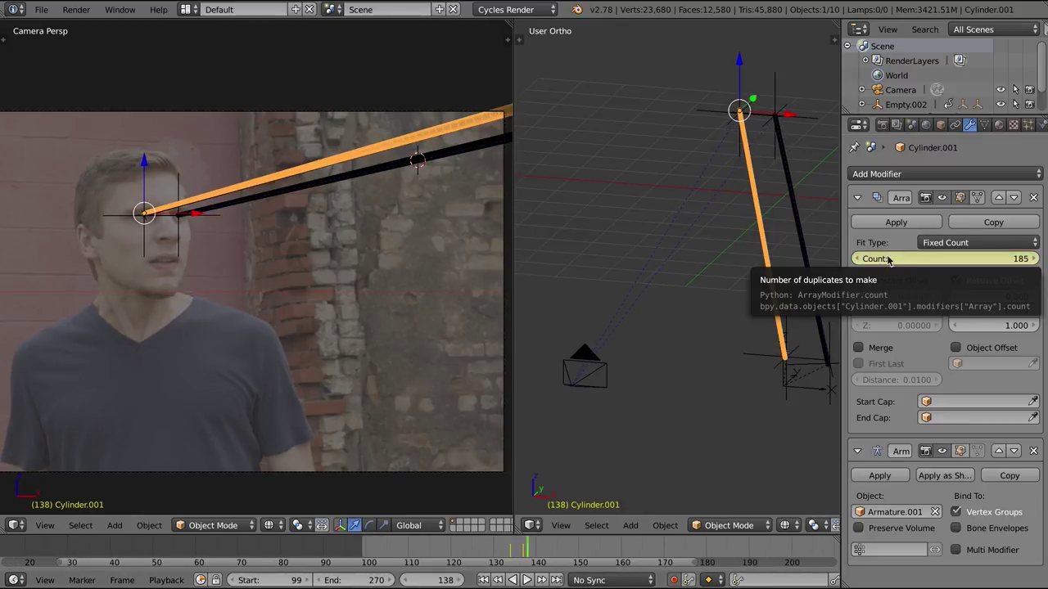
right_click(468, 147)
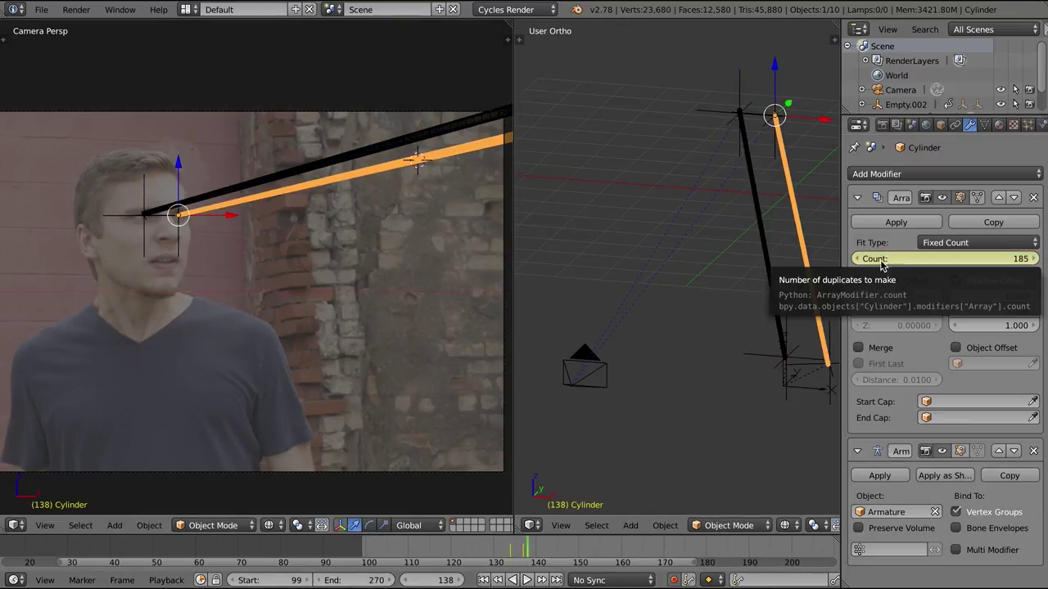
Delete the frame 137 keyframes from Cylinder and Cylinder.001 using the Available keying set
key(Left)
click(745, 581)
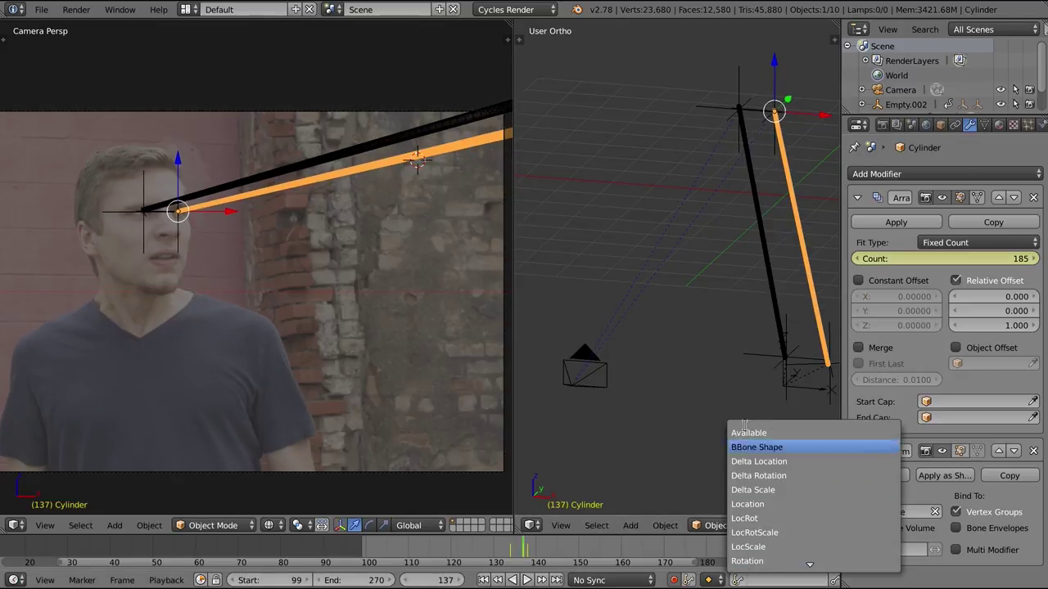
click(756, 434)
drag(844, 532, 883, 532)
key(alt+i)
right_click(380, 148)
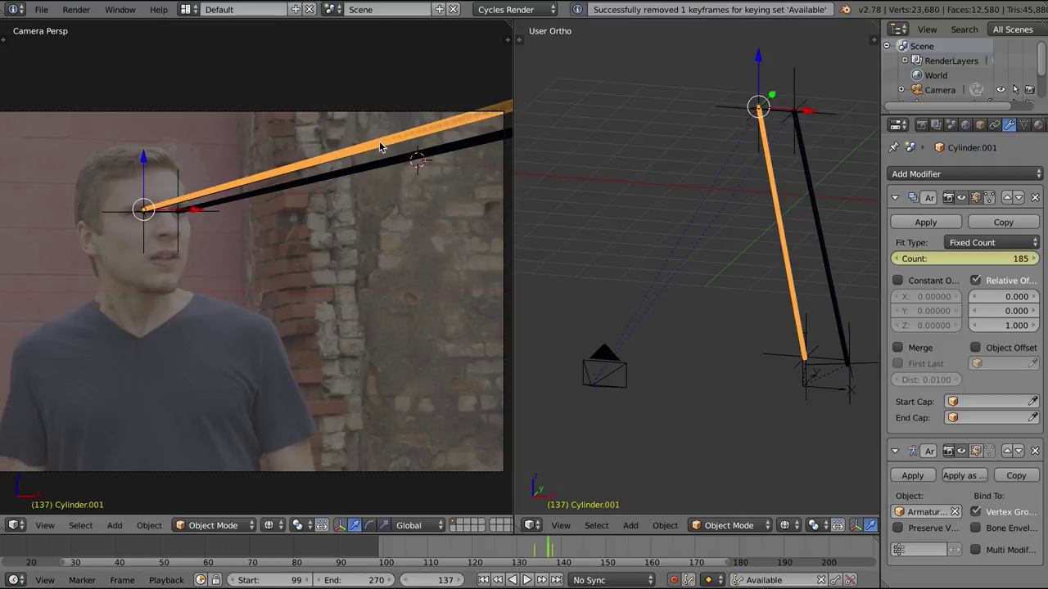
key(alt+i)
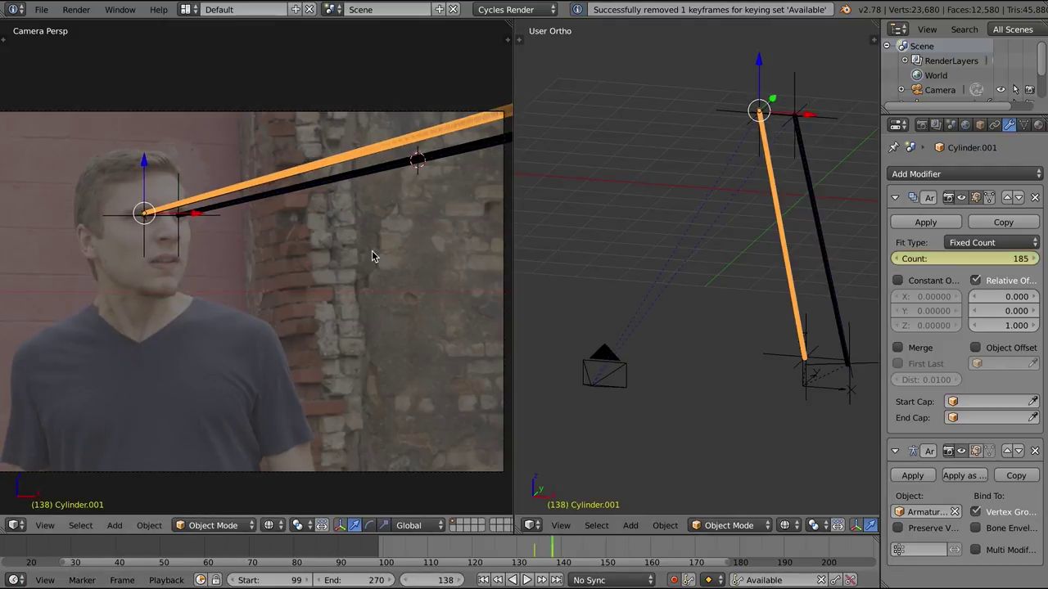
Step through frames 134 to 139 and play onward to examine the beam growth and its aim against the face
key(Left)
key(Left)
key(Left)
key(Right)
key(Right)
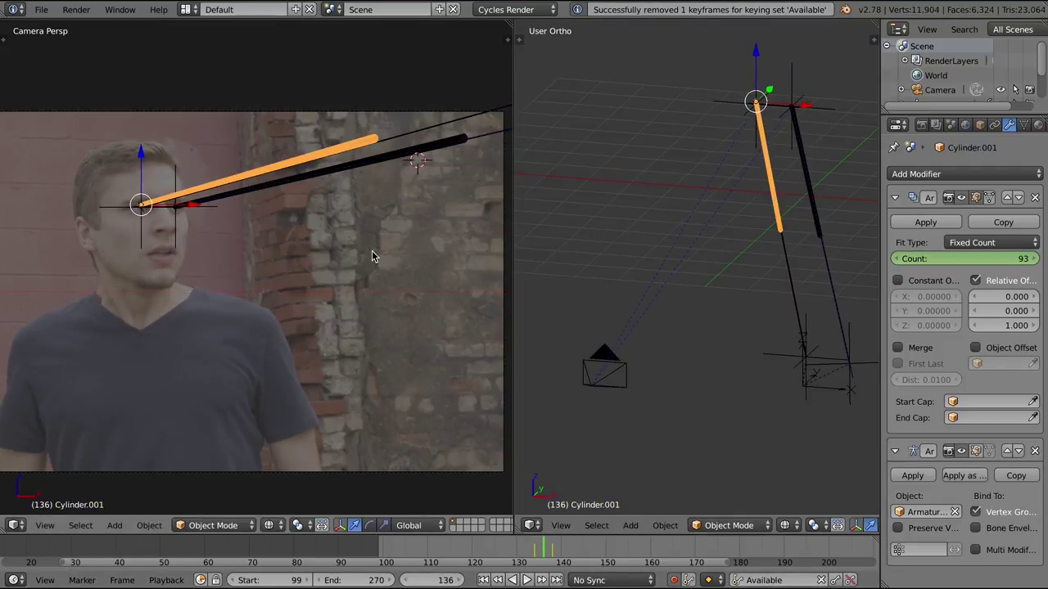
key(Left)
key(Right)
key(Right)
key(Left)
key(Left)
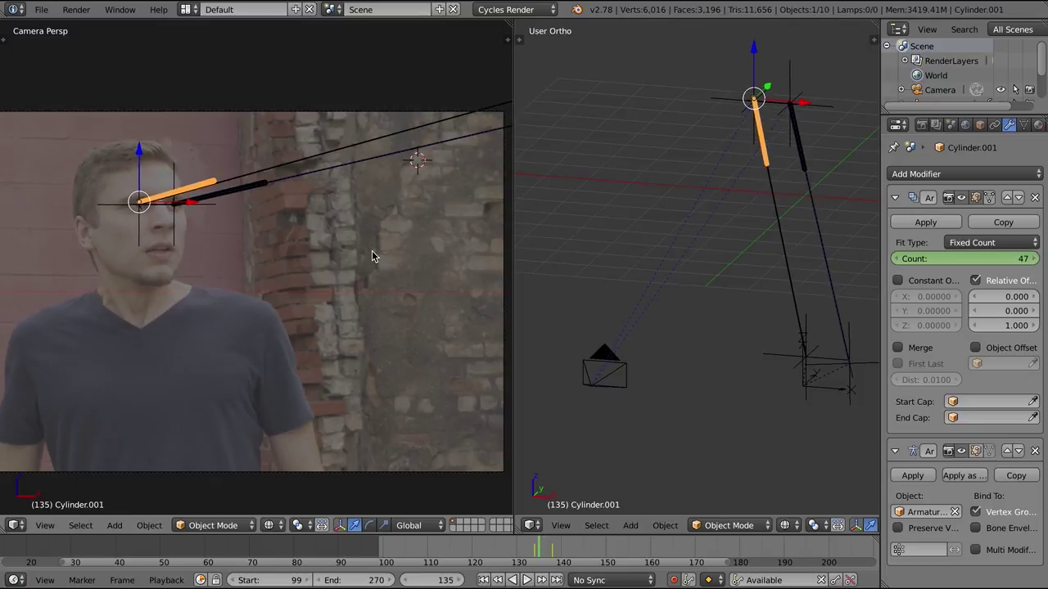
key(Right)
key(Right)
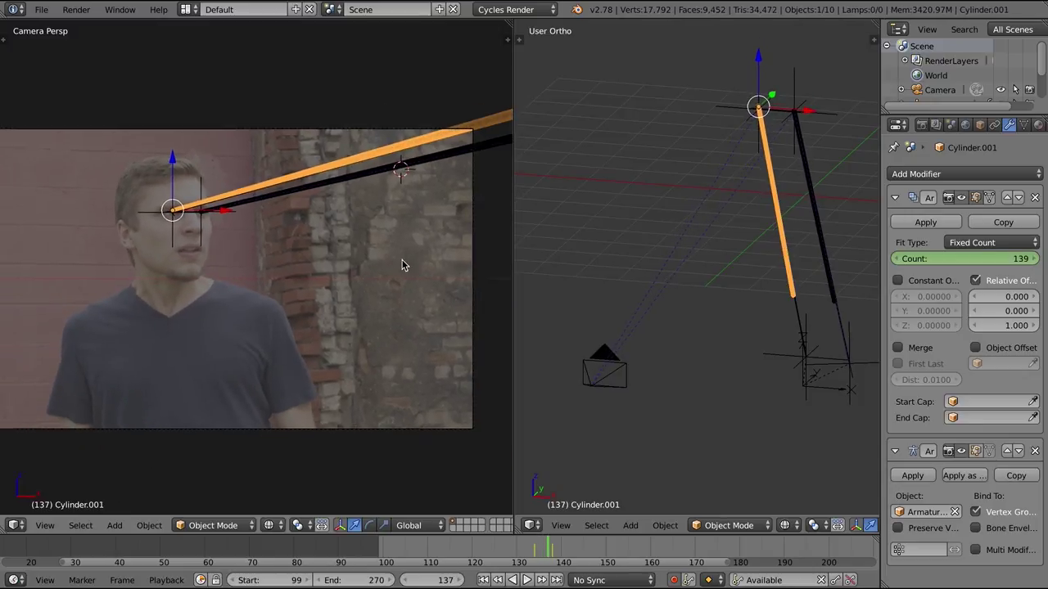
key(Right)
key(Right)
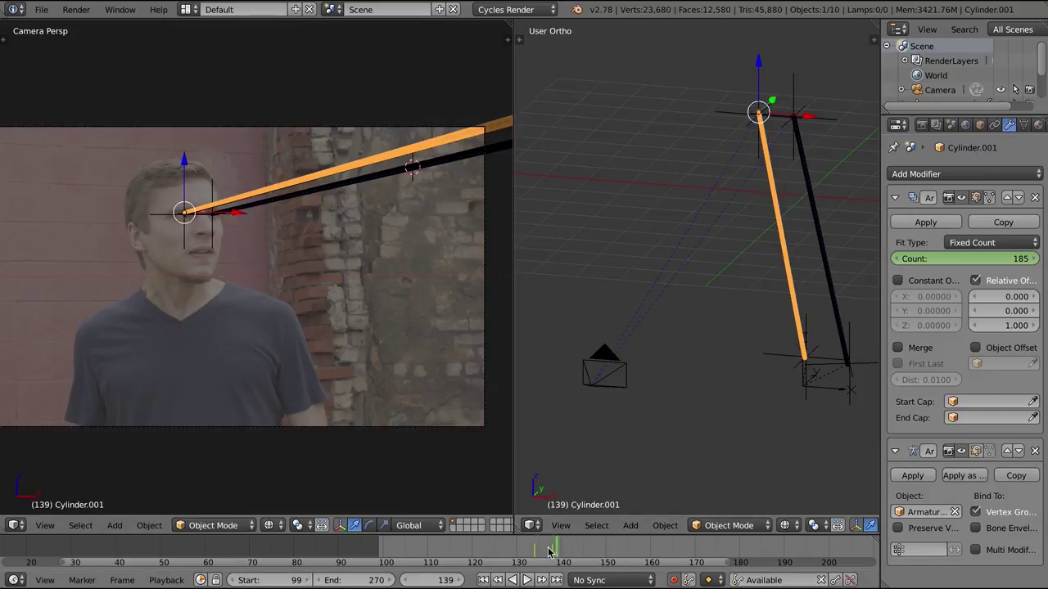
key(alt+a)
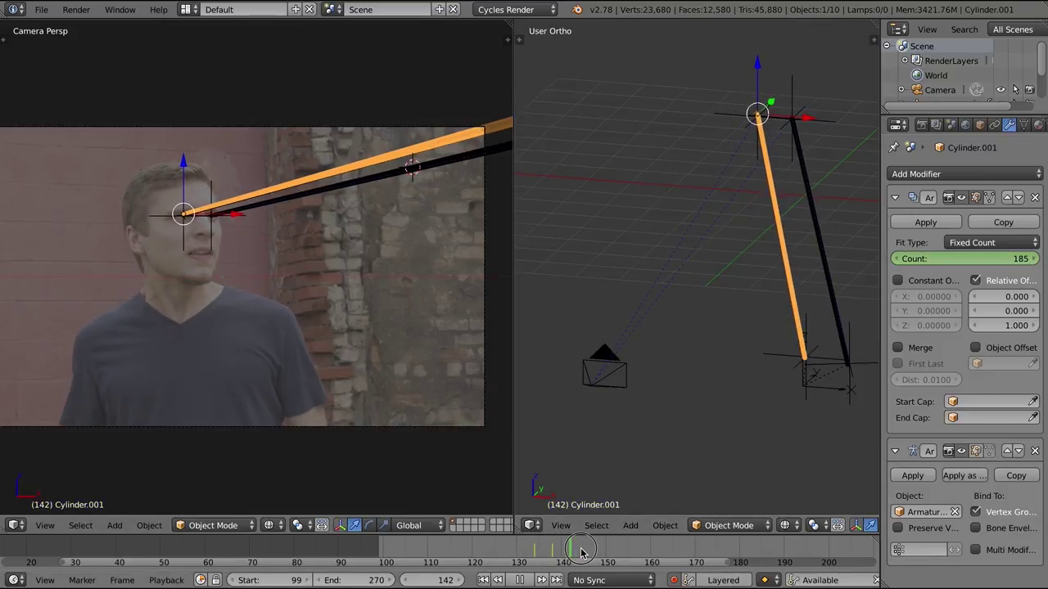
drag(581, 553, 629, 552)
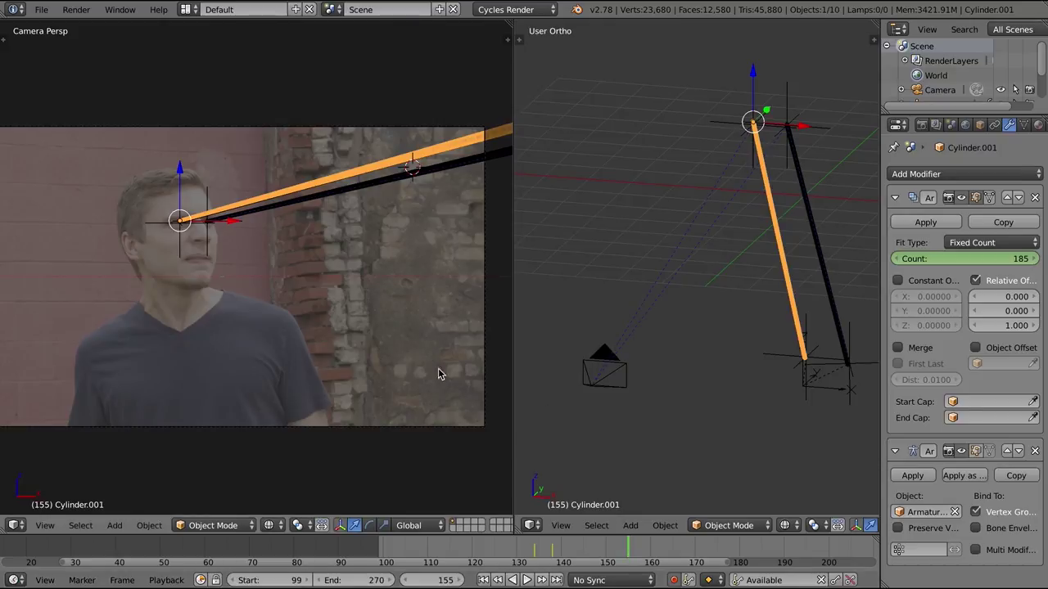
key(alt+a)
On frame 187, move Empty.002 to about X 0.136 in top view and lower it to about Z 0.15 in front view
drag(757, 554, 771, 552)
key(KP_7)
right_click(822, 431)
scroll(778, 420, down, 1)
shift+middle_drag(772, 414, 736, 407)
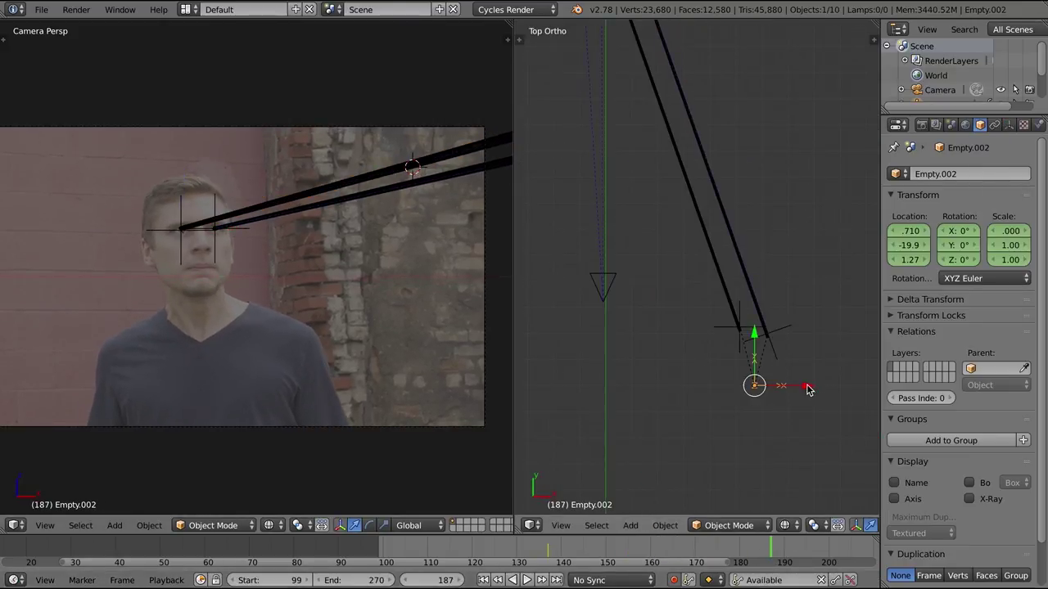
drag(809, 388, 668, 391)
key(KP_1)
drag(608, 256, 610, 285)
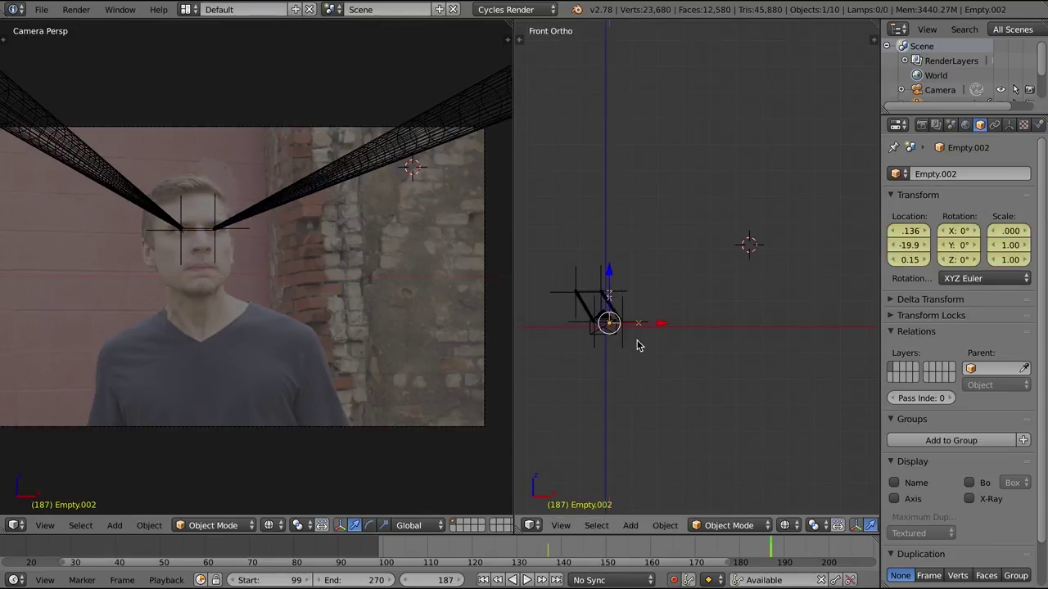
On frame 223, move Empty.002 to about X -1.55 in top view and about Z -0.04 in front view
middle_drag(506, 564, 180, 564)
drag(572, 549, 605, 549)
key(KP_7)
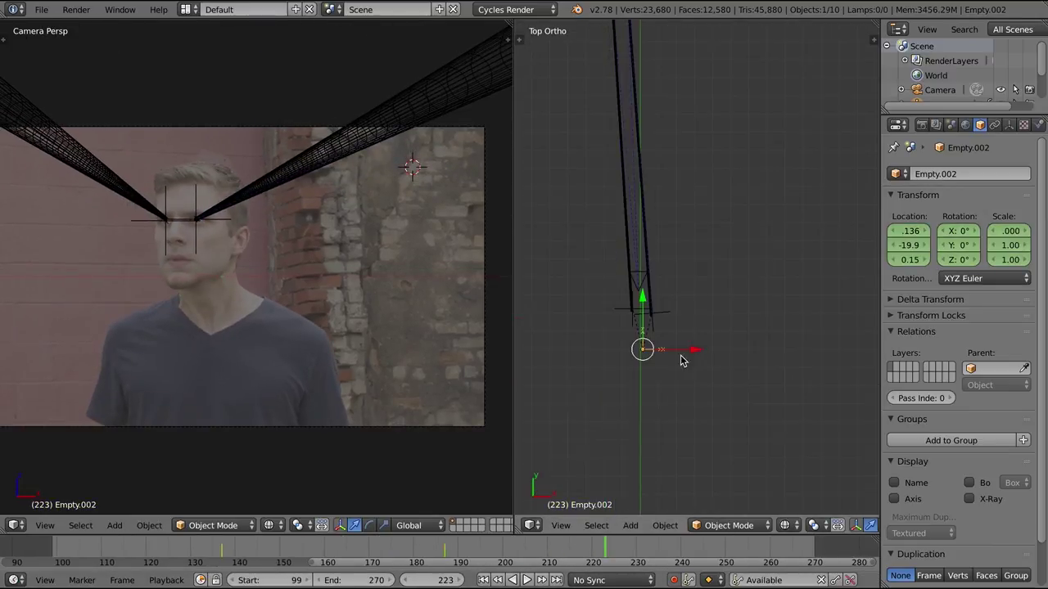
drag(691, 351, 645, 349)
scroll(455, 208, down, 1)
shift+middle_drag(455, 207, 468, 206)
drag(652, 350, 667, 350)
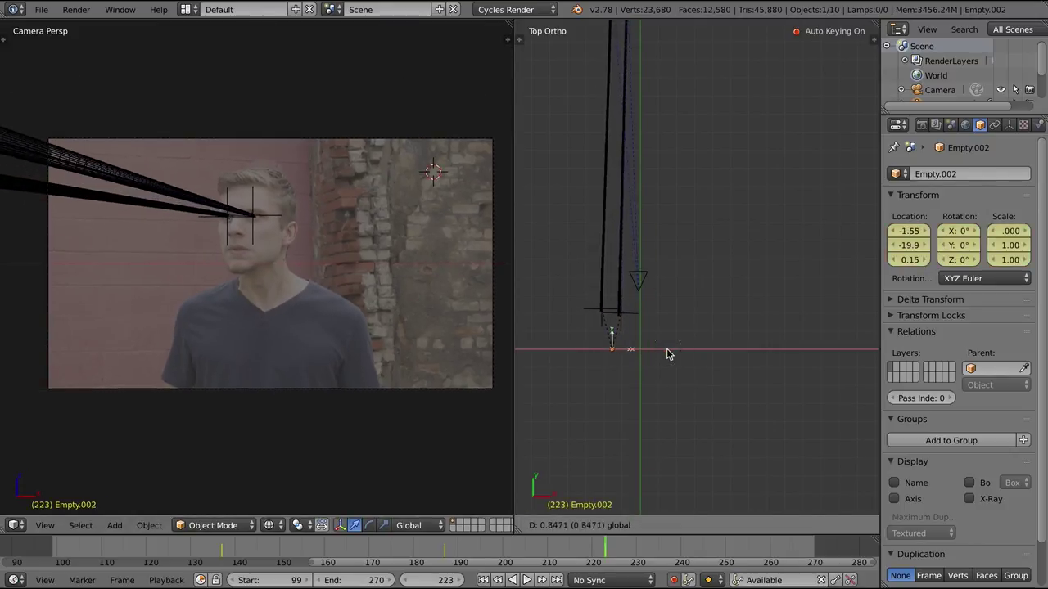
key(KP_1)
mouse_move(609, 252)
mouse_down()
mouse_move(609, 243)
mouse_move(609, 256)
mouse_up()
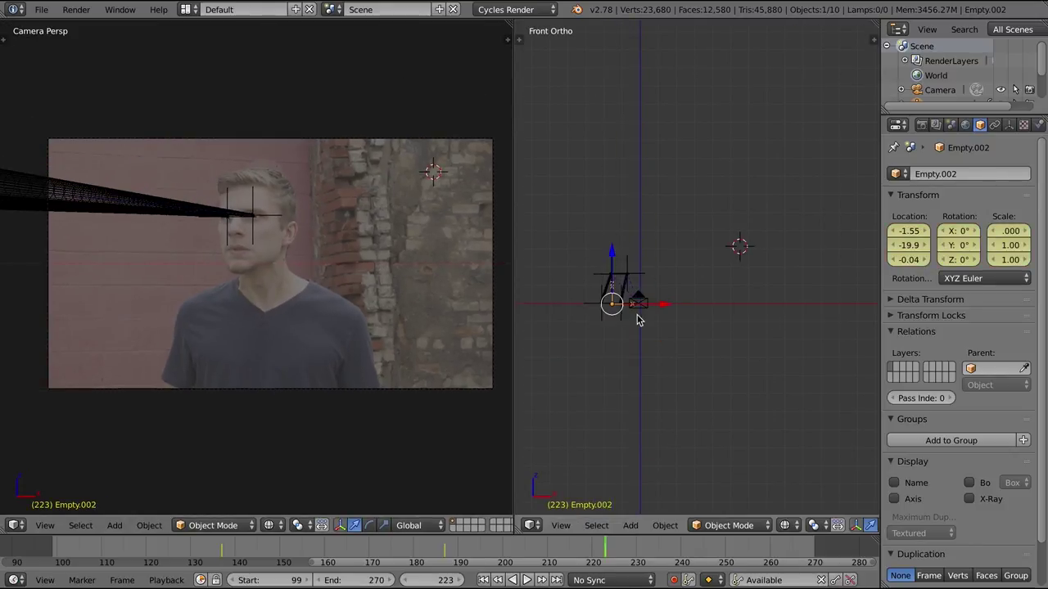
On frame 244, move Empty.002 to about X -2.24 in top view and raise it to about Z 0.51 in front view
drag(638, 549, 698, 547)
key(KP_7)
drag(666, 352, 654, 352)
key(KP_1)
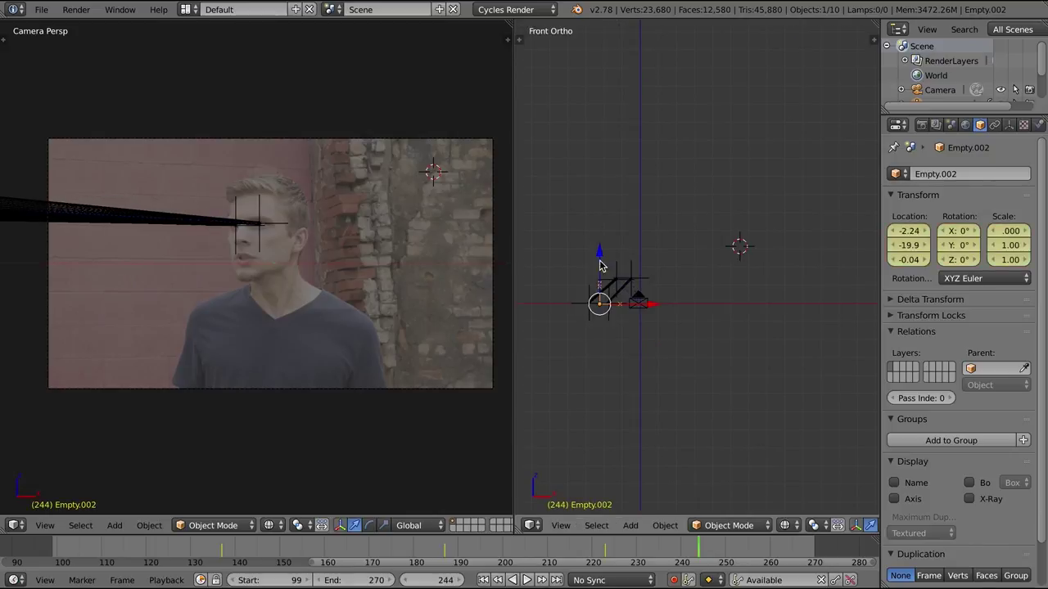
drag(599, 261, 598, 250)
Keyframe the Cylinder array's count at 185 on frame 261 and at 1 on frame 263
drag(699, 545, 780, 541)
key(Home)
key(Left)
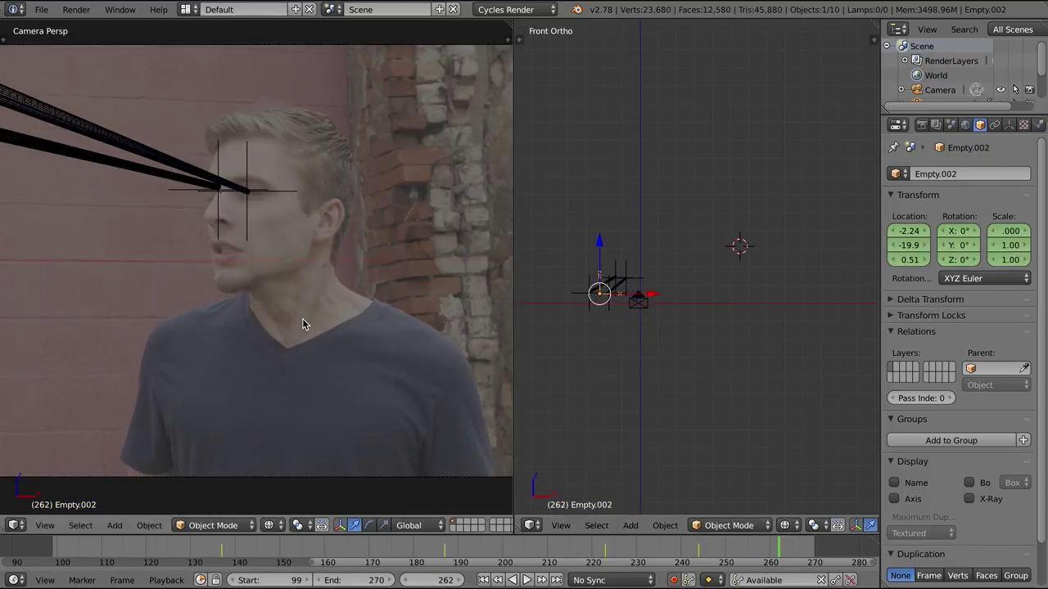
key(Left)
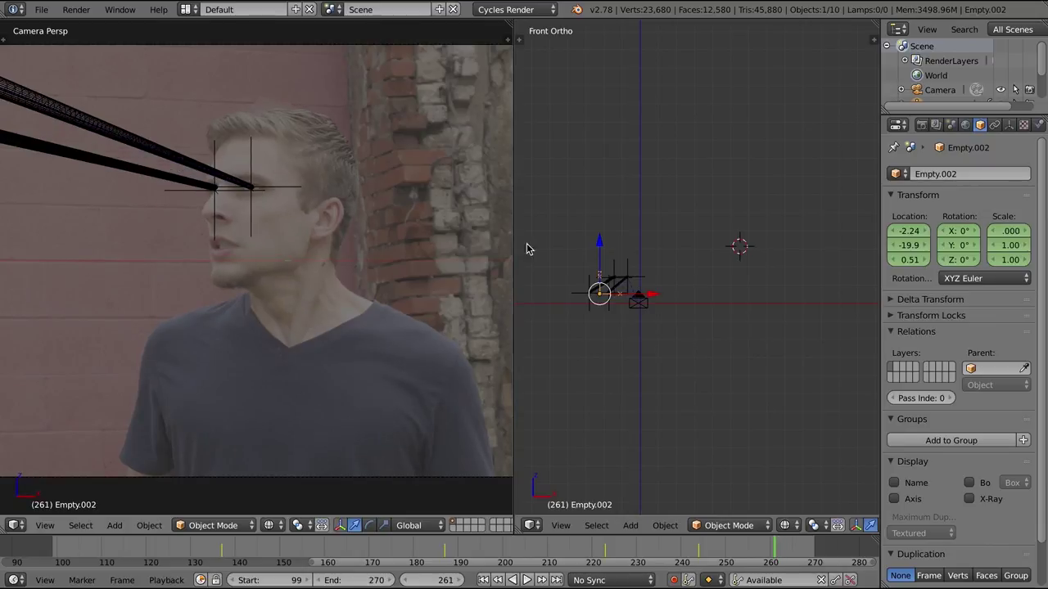
right_click(119, 135)
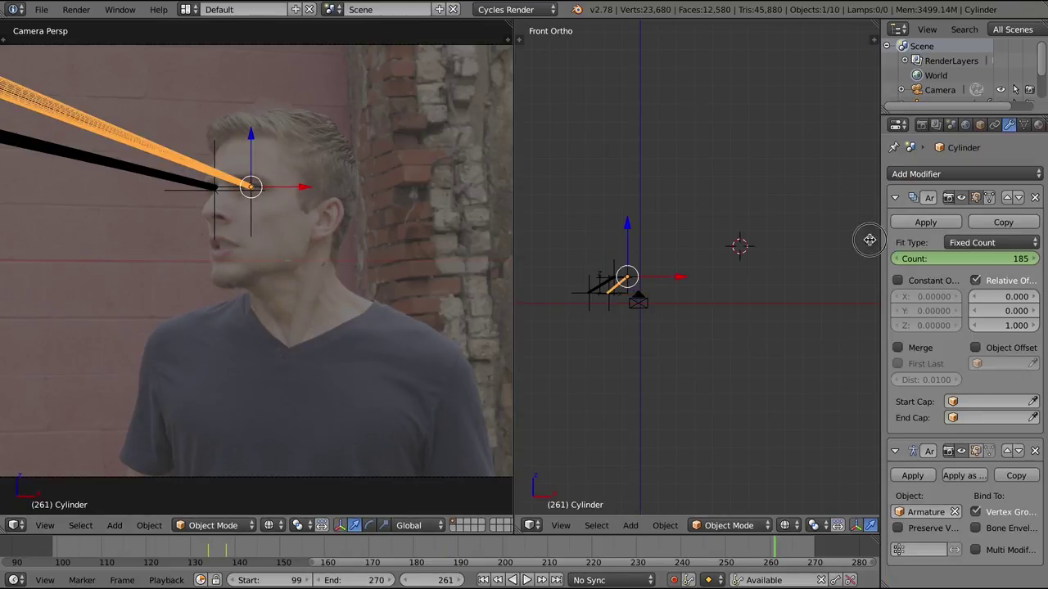
drag(869, 239, 832, 239)
key(Right)
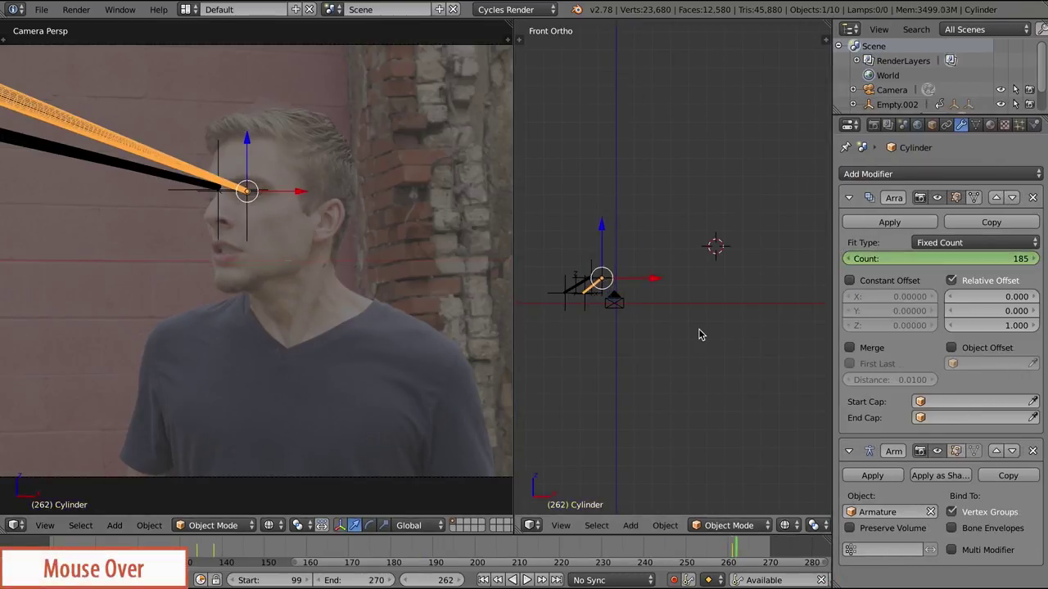
key(Right)
drag(951, 260, 851, 260)
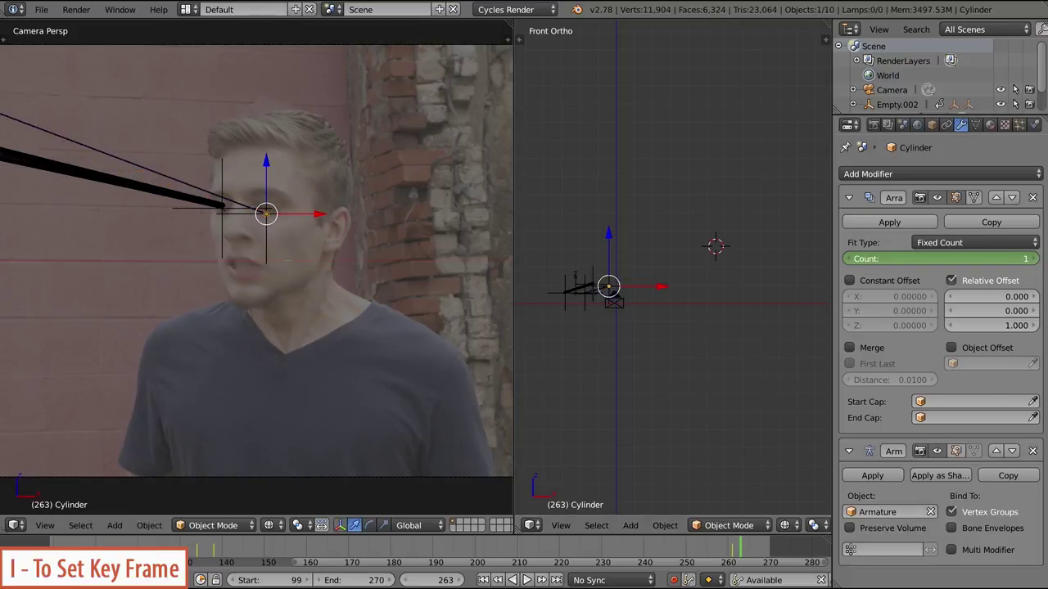
Keyframe the Cylinder.001 array's count at 1 on frame 263 and at 185 on frame 261
right_click(159, 190)
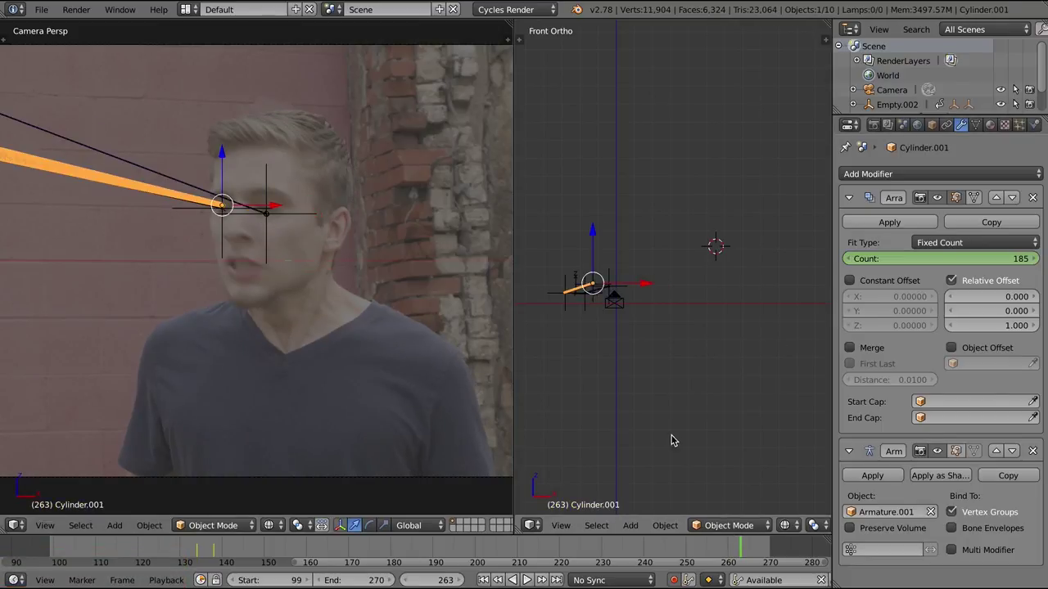
drag(927, 256, 843, 256)
key(i)
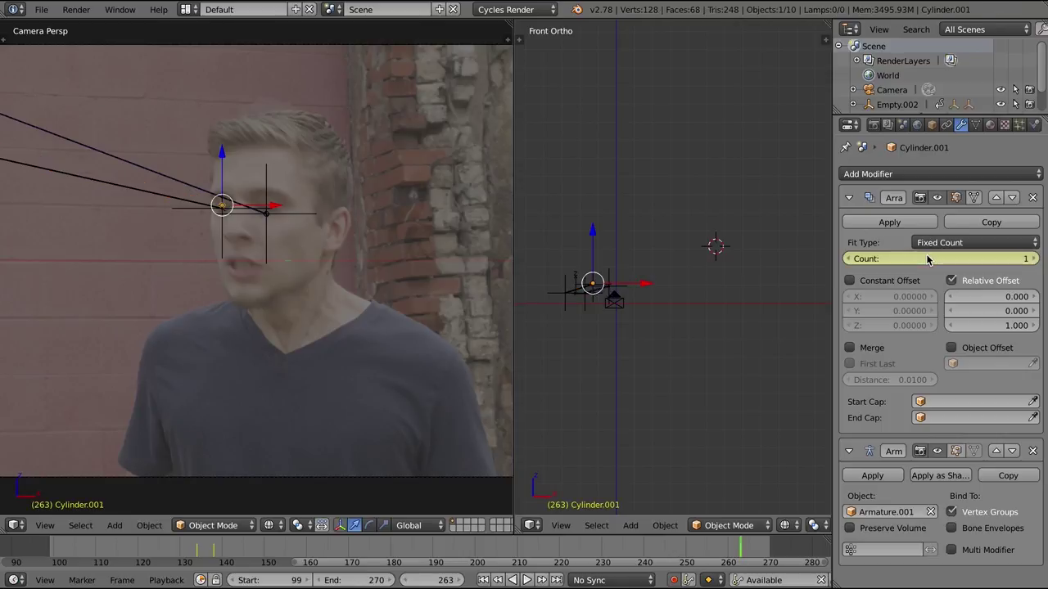
key(Right)
key(Left)
key(Left)
key(Left)
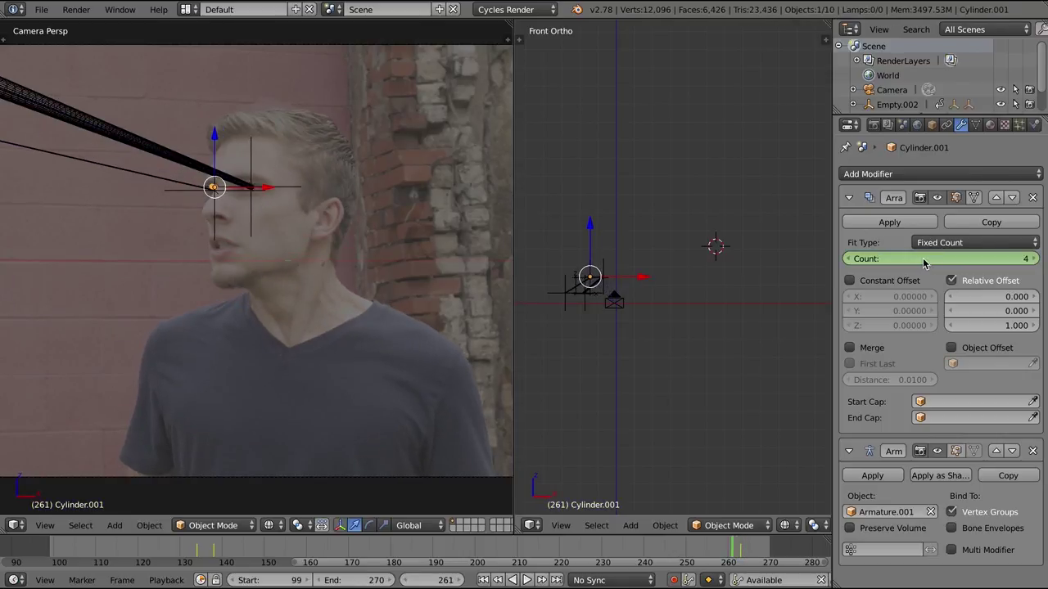
drag(921, 259, 1010, 259)
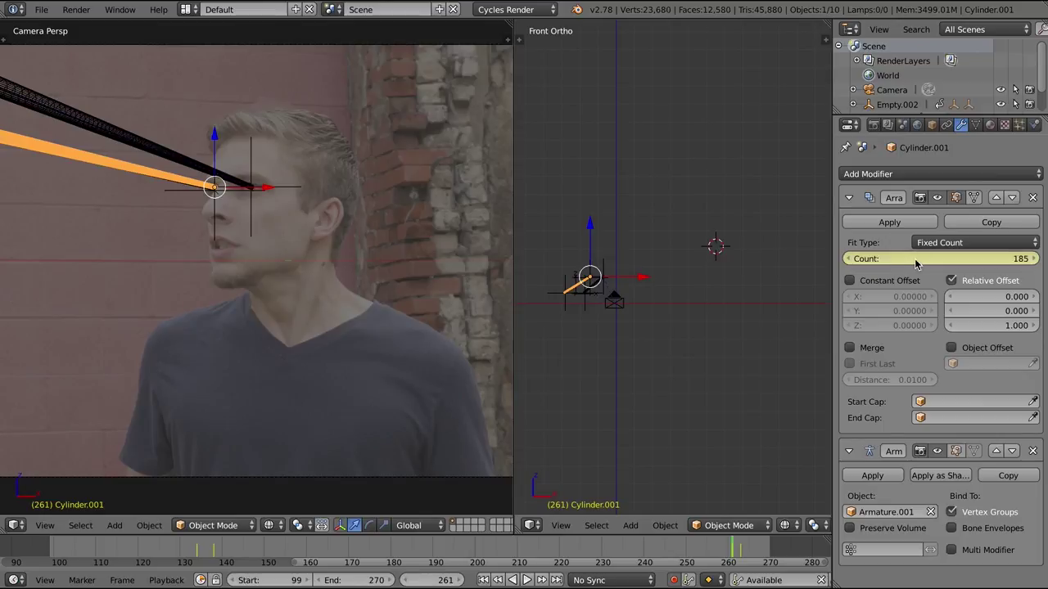
Step back and forth through frames 261 to 263 to examine how both beams retract
key(Right)
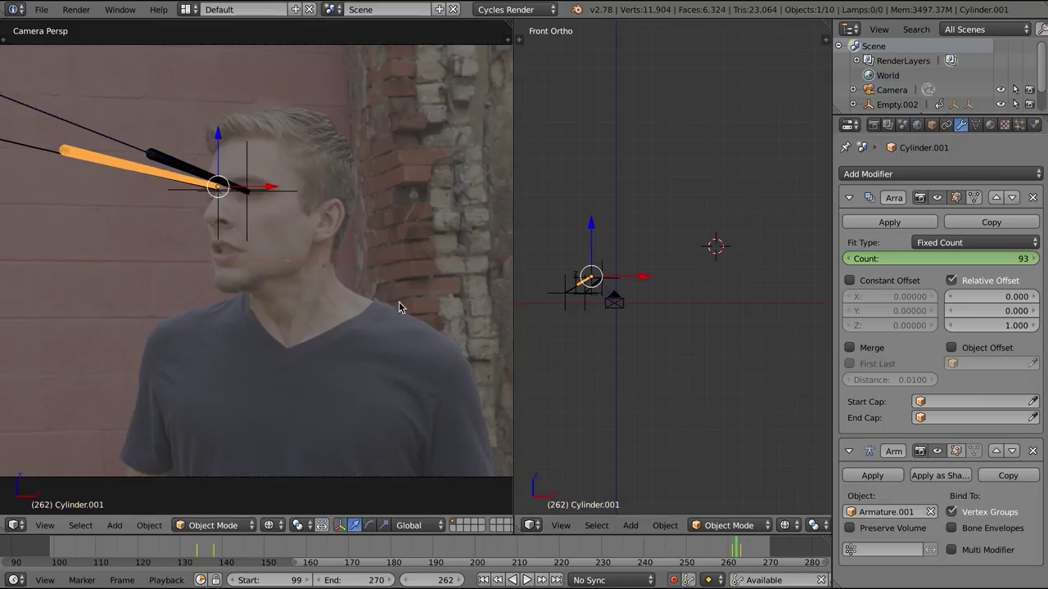
key(Home)
key(Right)
key(Left)
key(Right)
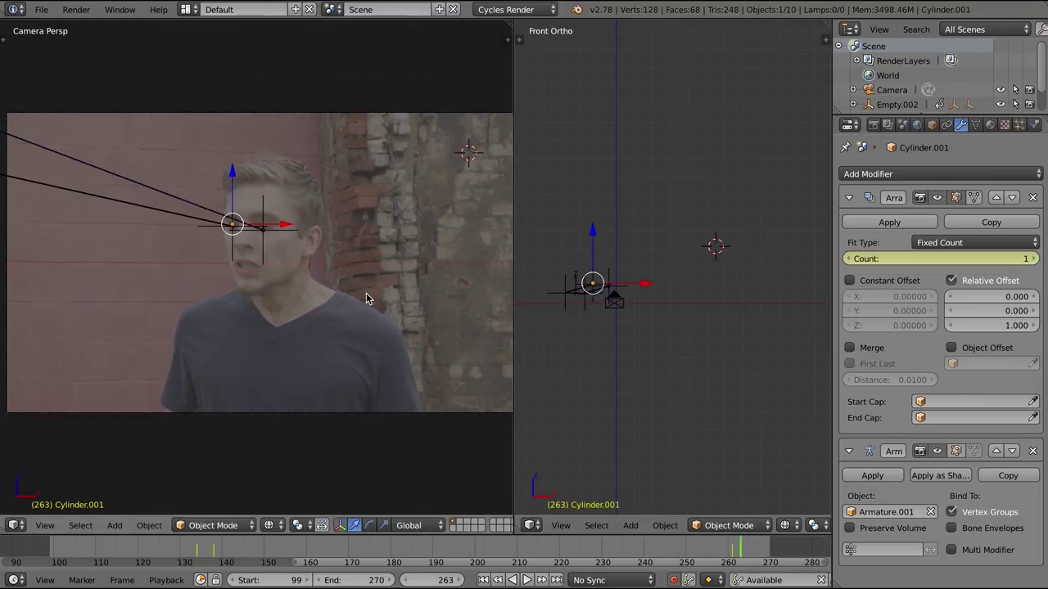
key(Left)
key(Left)
key(Right)
key(Right)
key(Left)
key(Left)
Play the whole animation in an enlarged camera view to review the beams against the footage
key(alt+a)
key(ctrl+Up)
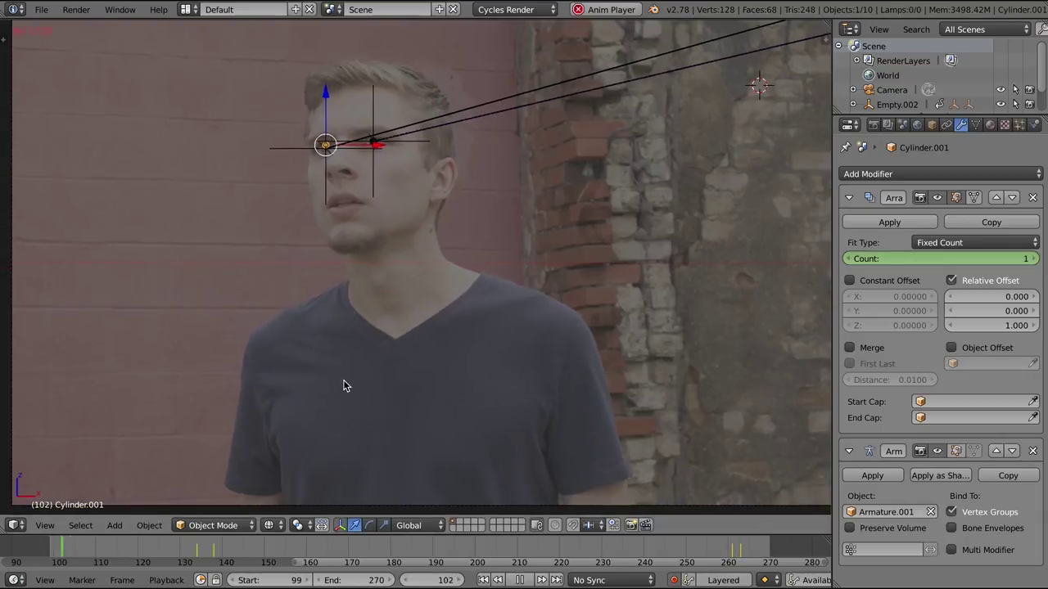
key(Home)
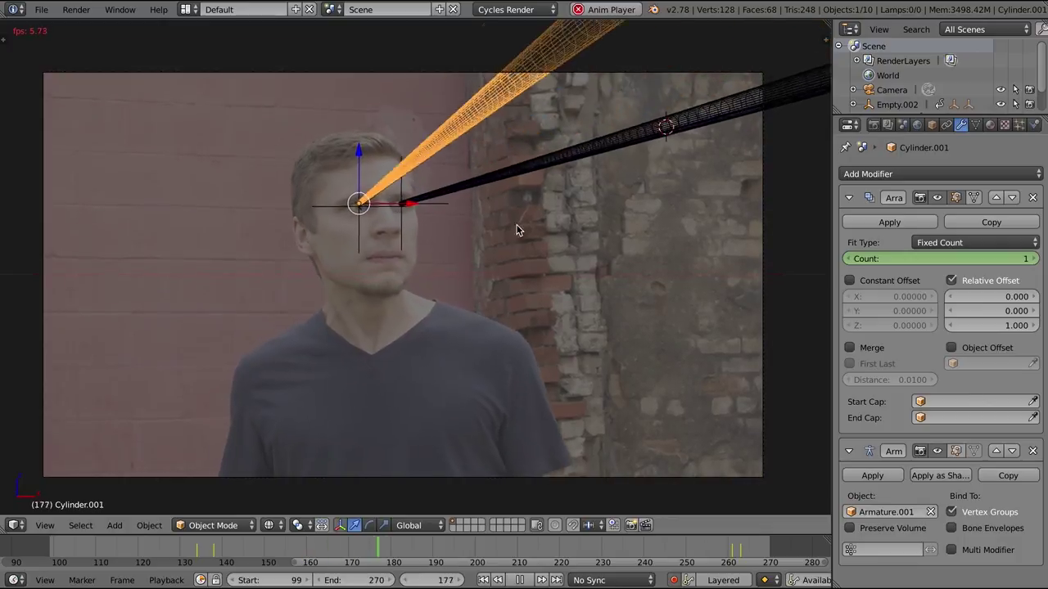
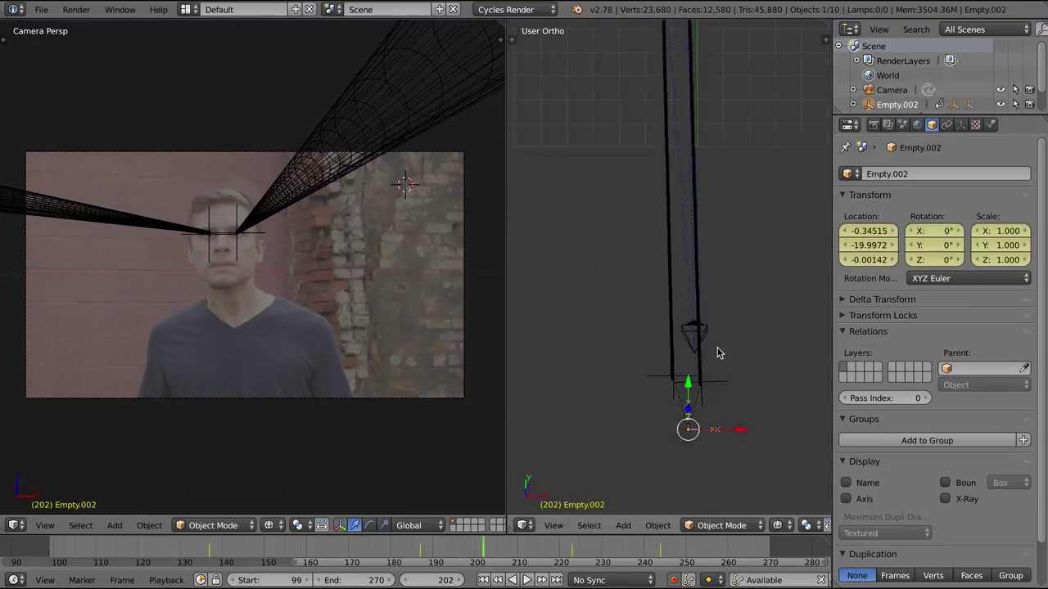
Reposition Empty.002 in front view to correct the beams' aim at several frames, lowering it at frame 150
key(KP_1)
key(g)
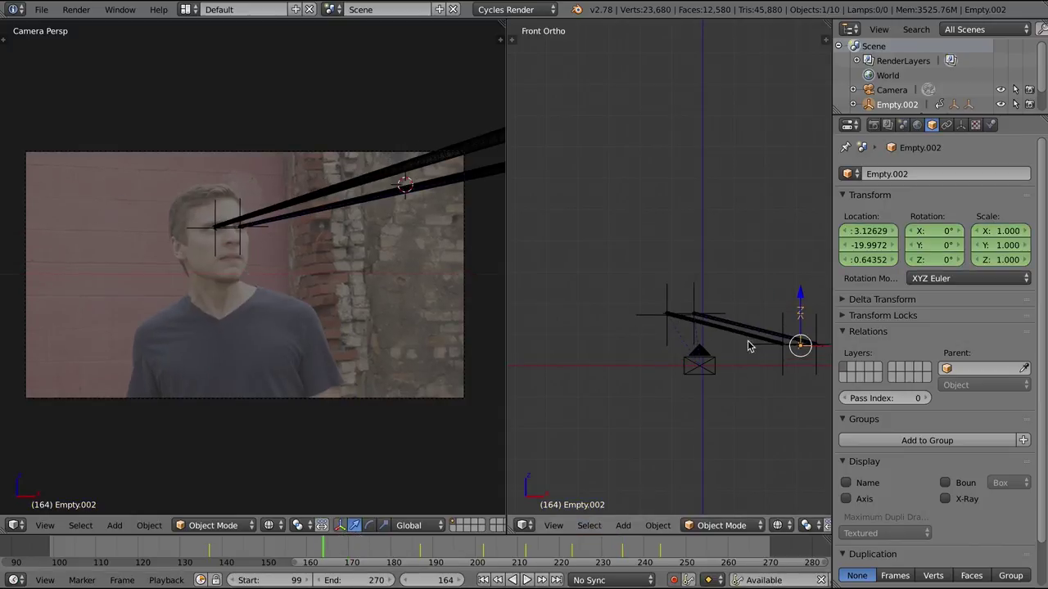
key(g)
click(746, 329)
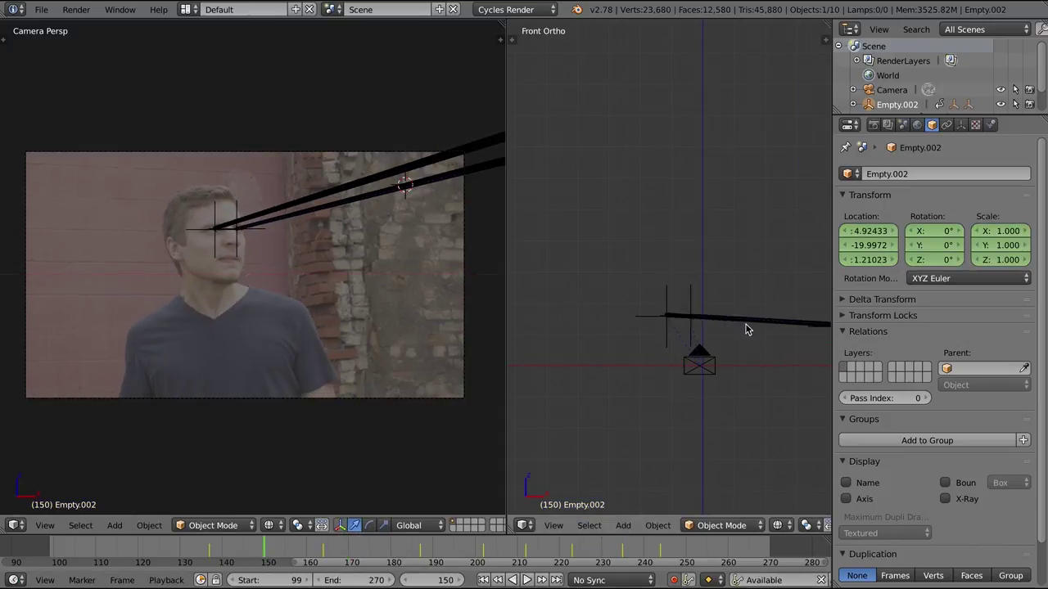
shift+middle_drag(747, 329, 591, 312)
drag(702, 249, 713, 289)
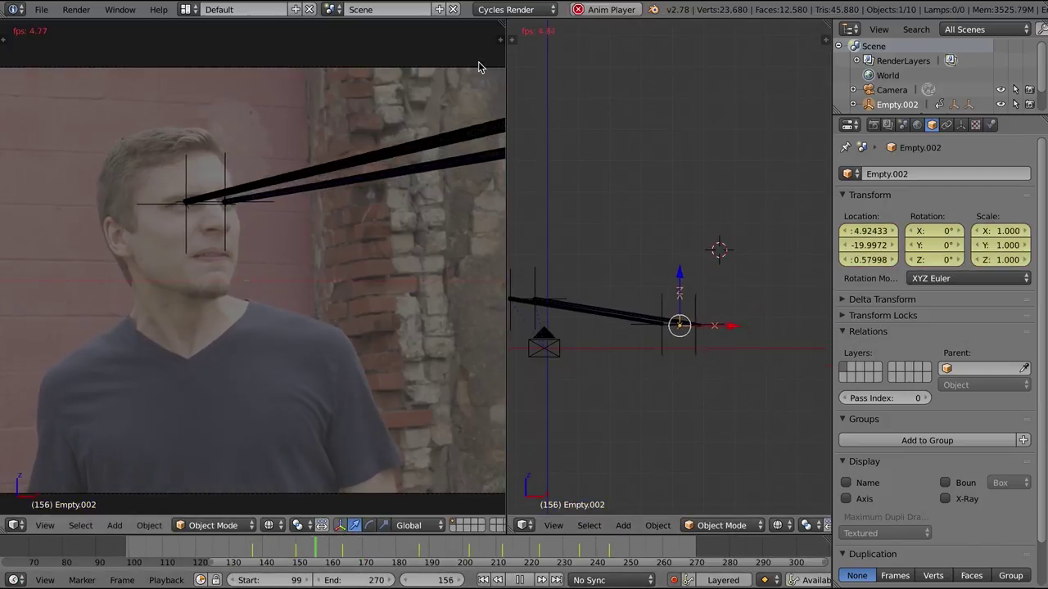
Play the animation in an enlarged camera view to review the adjusted beam aim
key(shift+space)
scroll(487, 247, down, 2)
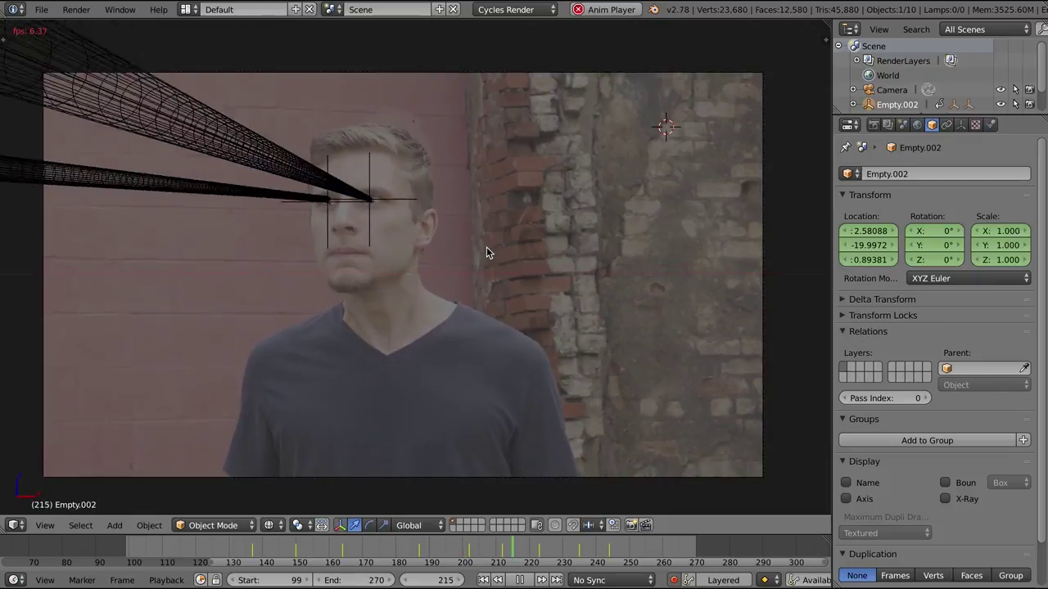
scroll(486, 250, up, 1)
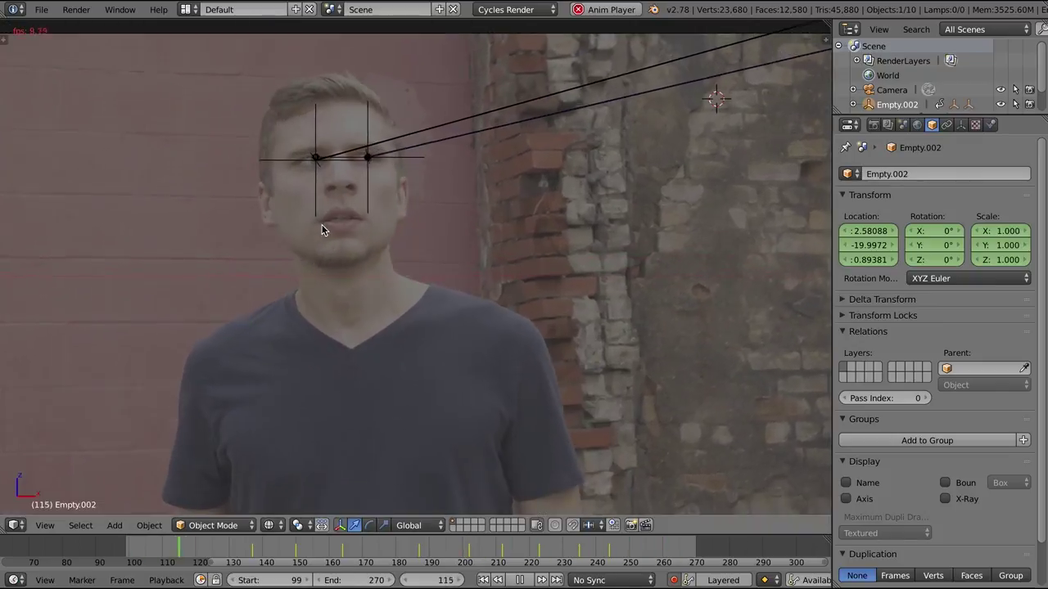
key(Escape)
Move the start of the Cylinder.001 beam onto the pupil at frame 137
scroll(392, 205, up, 2)
shift+middle_drag(392, 205, 458, 319)
scroll(456, 222, up, 10)
right_click(341, 245)
key(g)
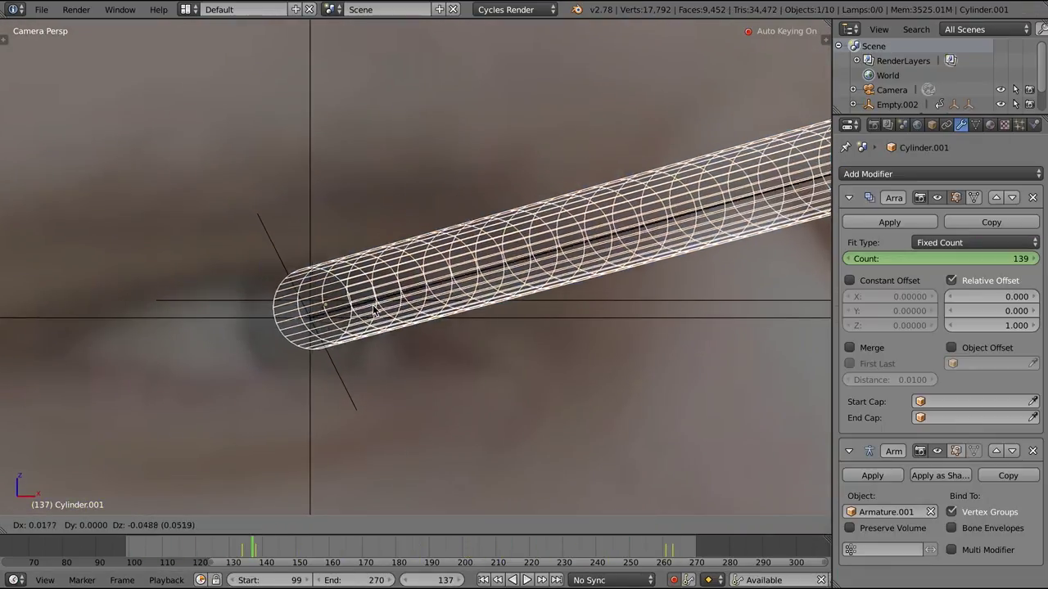
click(377, 322)
Step through the frames after 137 and play the animation to check the beams' alignment with the eyes
key(Left)
key(Right)
key(Right)
key(Right)
scroll(380, 382, down, 7)
key(alt+a)
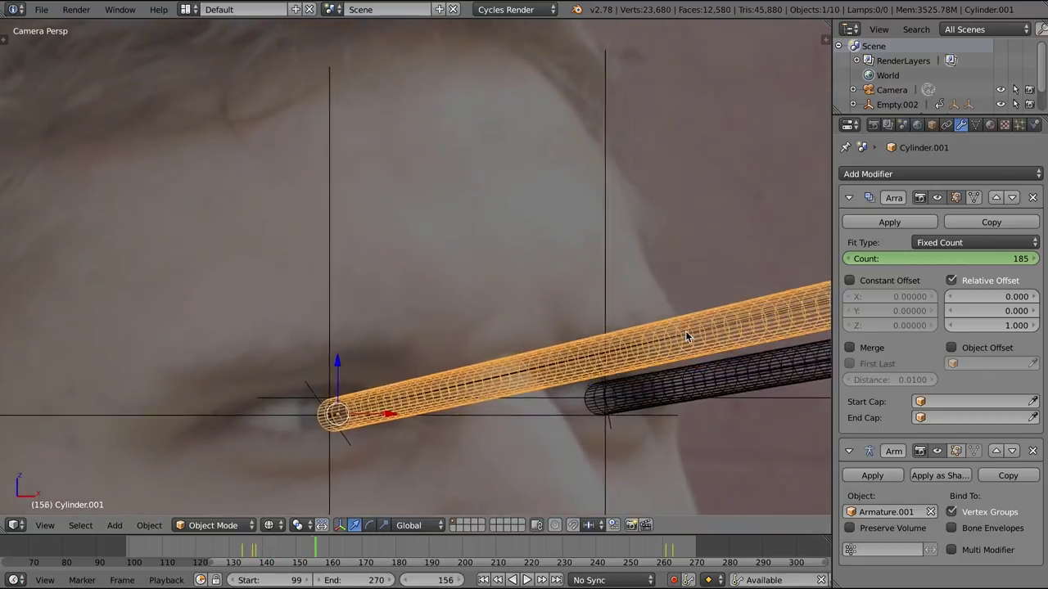
scroll(685, 330, down, 5)
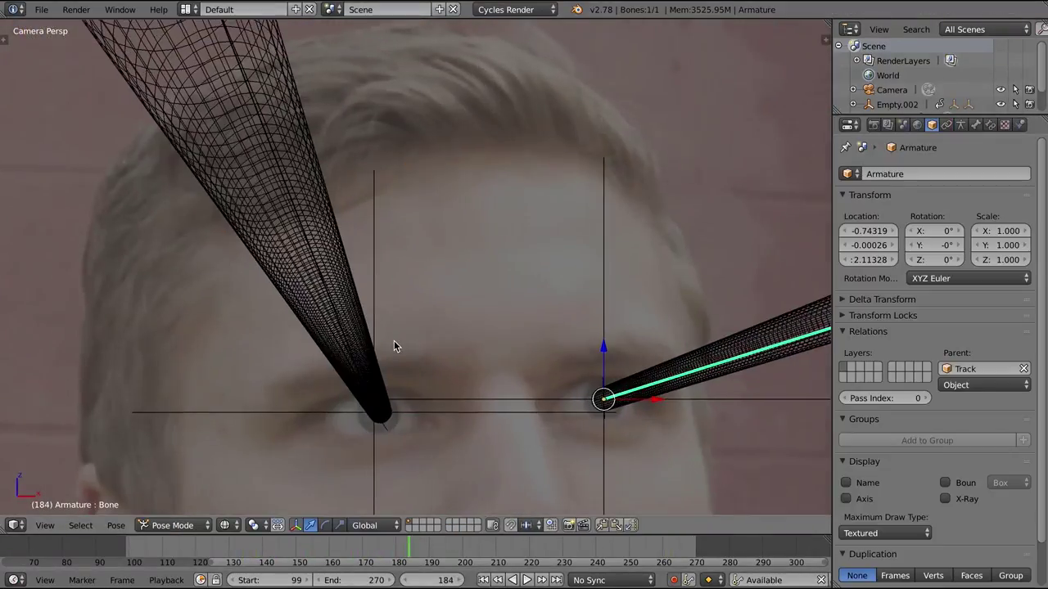
key(alt+a)
key(alt+a)
Reposition the Cylinder.001 beam over its eye at about frame 205
shift+middle_drag(306, 335, 393, 295)
scroll(377, 327, up, 4)
right_click(360, 375)
key(g)
click(408, 364)
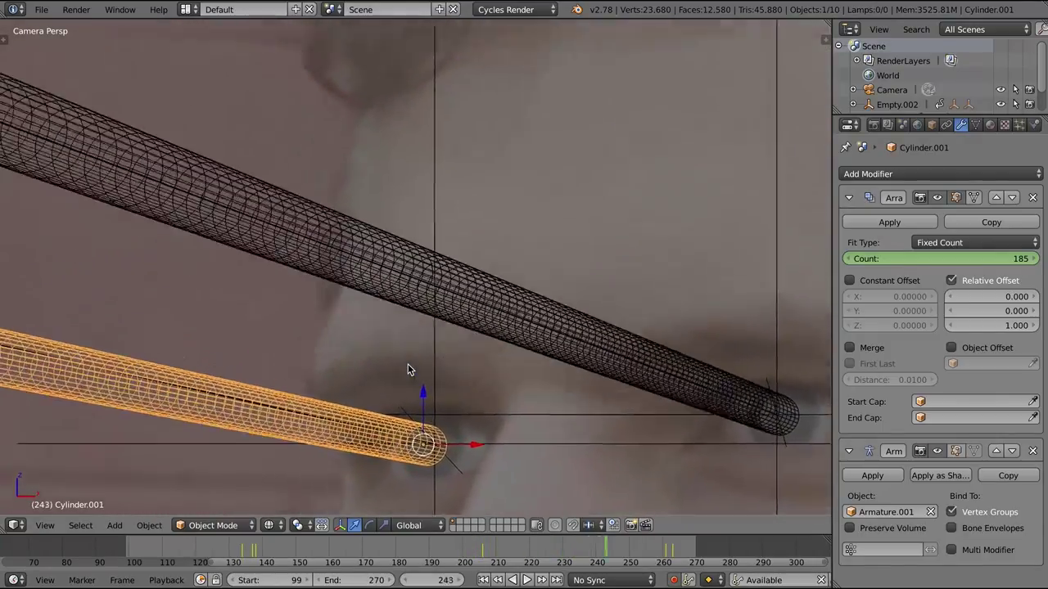
Step through the following frames and play the whole animation to check that both beams stay on the eyes
key(Right)
key(Right)
key(Right)
key(Right)
key(Right)
key(Right)
key(Right)
scroll(408, 365, down, 10)
shift+middle_drag(423, 303, 409, 262)
key(alt+a)
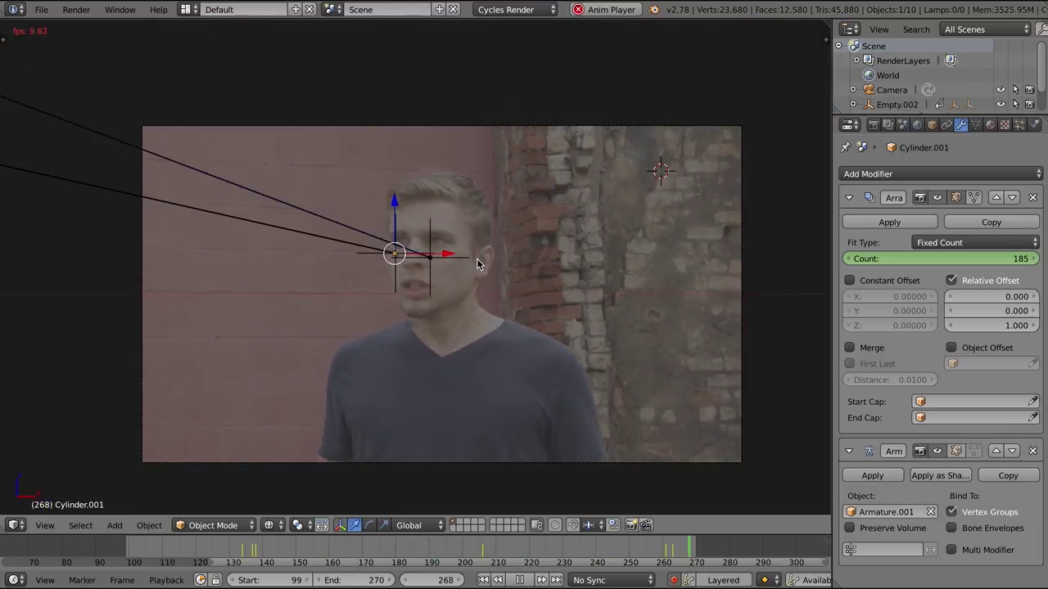
scroll(479, 263, up, 10)
key(alt+a)
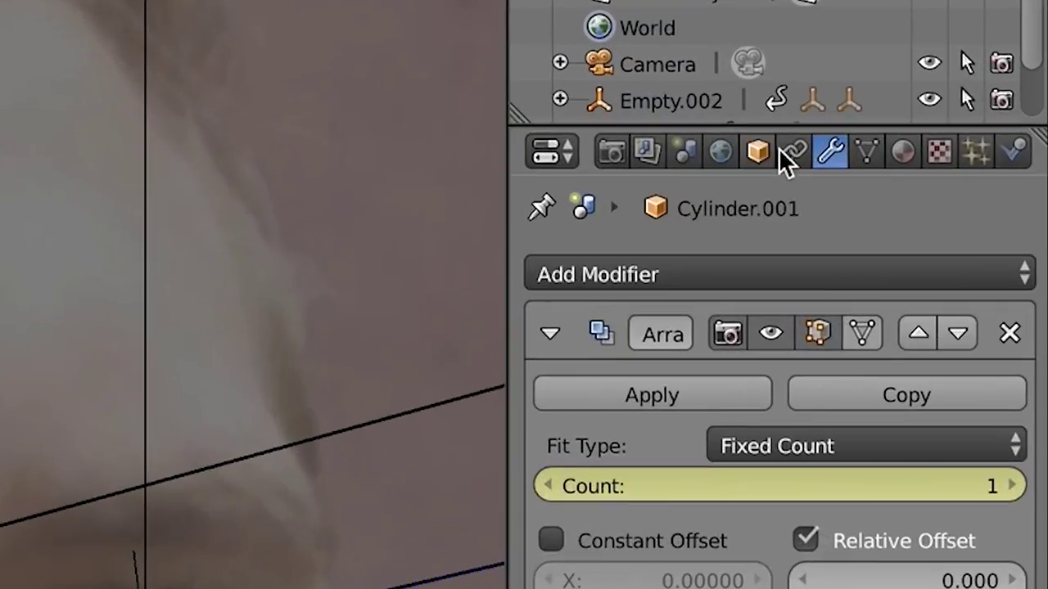
Keyframe both cylinders' Camera ray visibility on at frame 134 and off at frame 133
click(932, 125)
scroll(860, 491, down, 10)
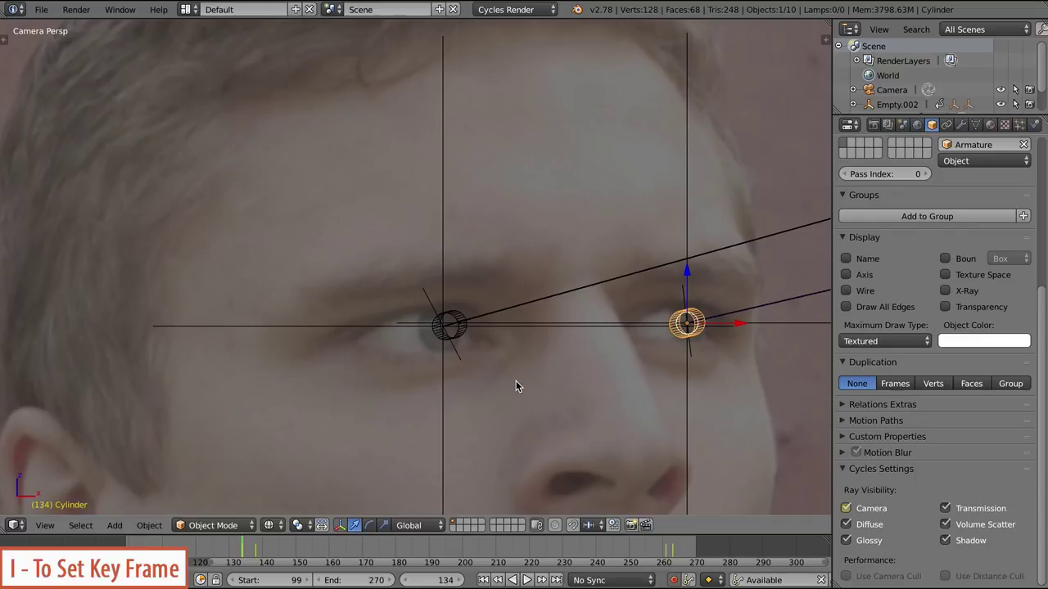
key(Left)
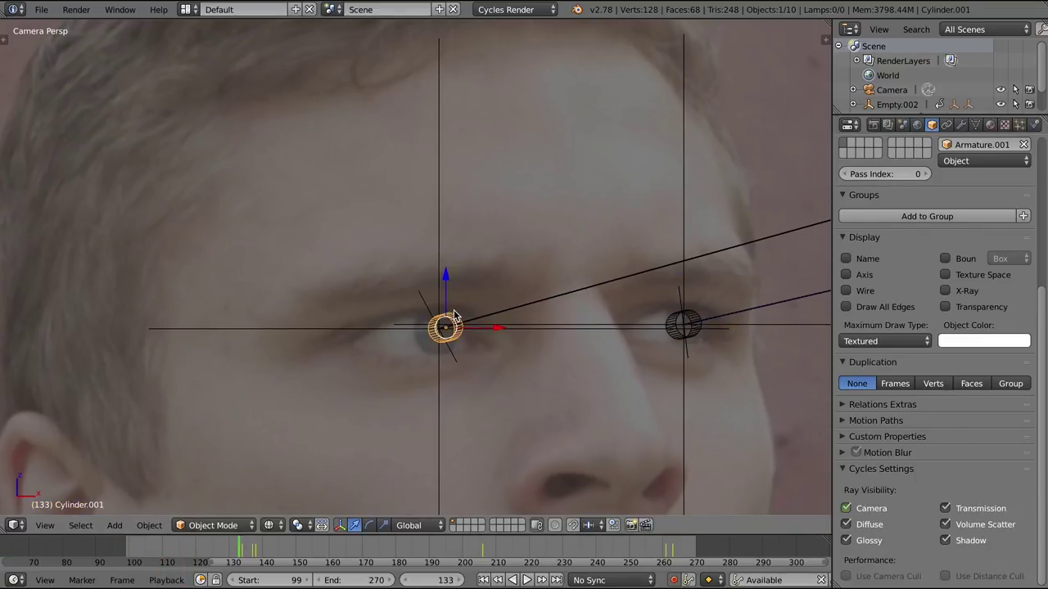
key(i)
Preview frames 133 and 134 in rendered view to check the cylinders' camera visibility
key(shift+z)
key(shift+z)
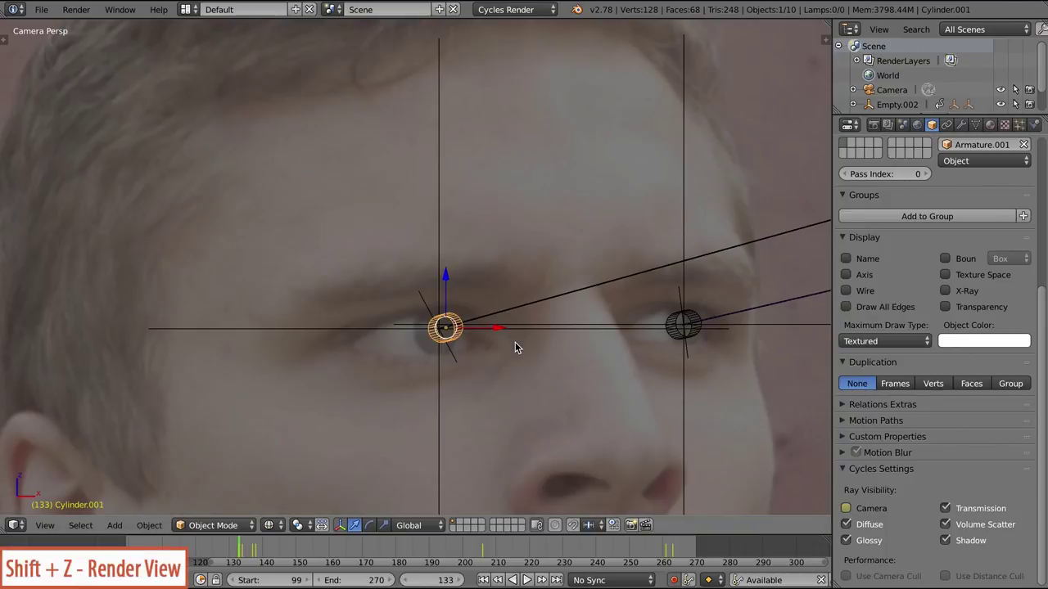
key(shift+z)
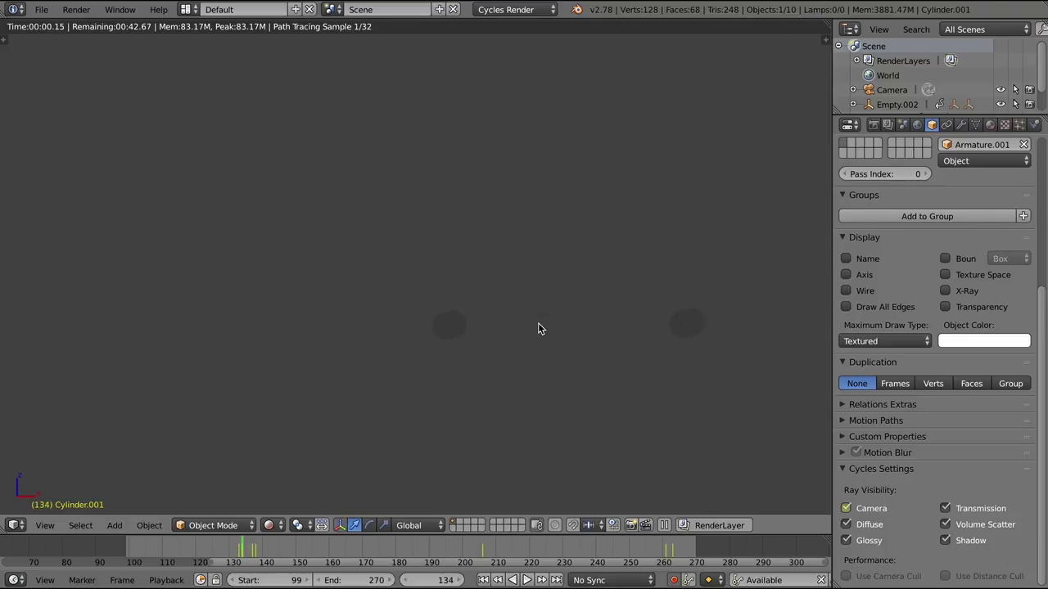
key(shift+z)
Keyframe both cylinders' Camera ray visibility on at frame 263 and off at frame 264
drag(683, 552, 671, 551)
scroll(523, 356, up, 4)
shift+middle_drag(524, 356, 532, 176)
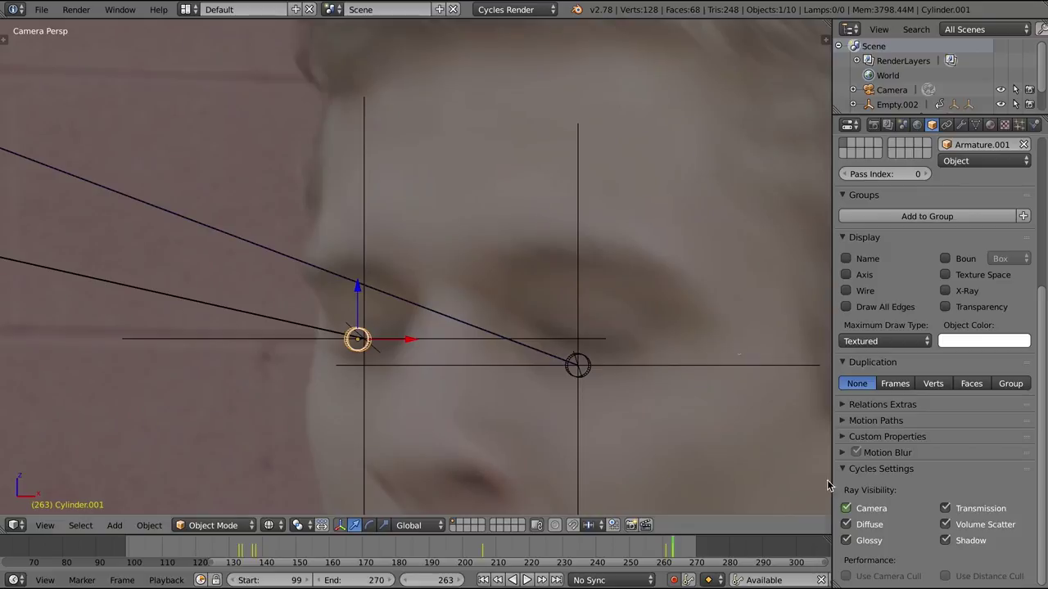
key(Right)
click(847, 511)
key(i)
right_click(358, 340)
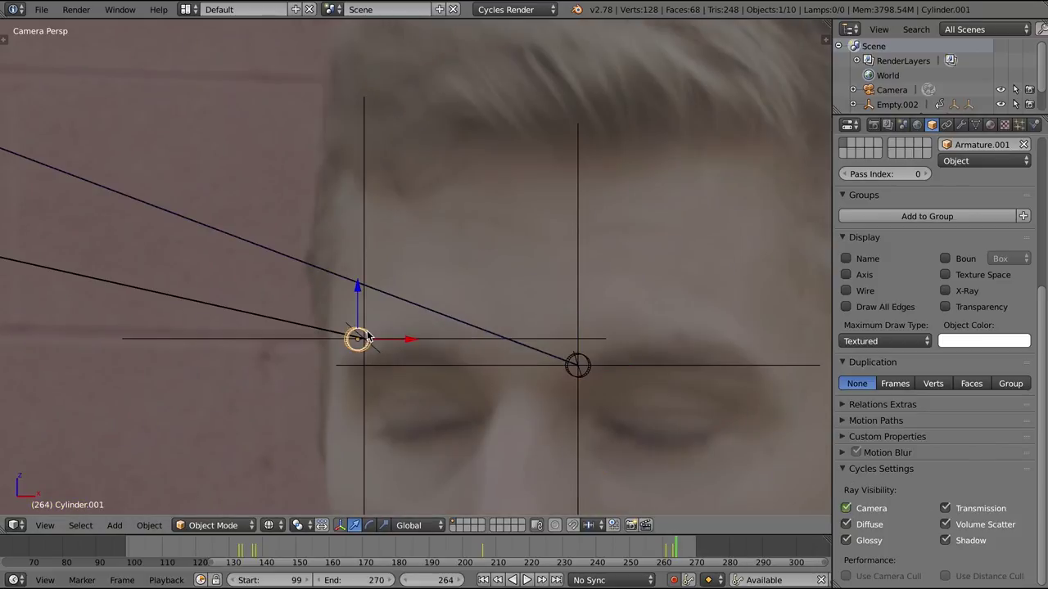
key(Left)
key(Right)
click(847, 511)
Toggle the rendered preview and scrub to frame 240 to review the beams in the full camera view
key(shift+z)
key(shift+z)
drag(565, 550, 596, 549)
scroll(593, 543, down, 1)
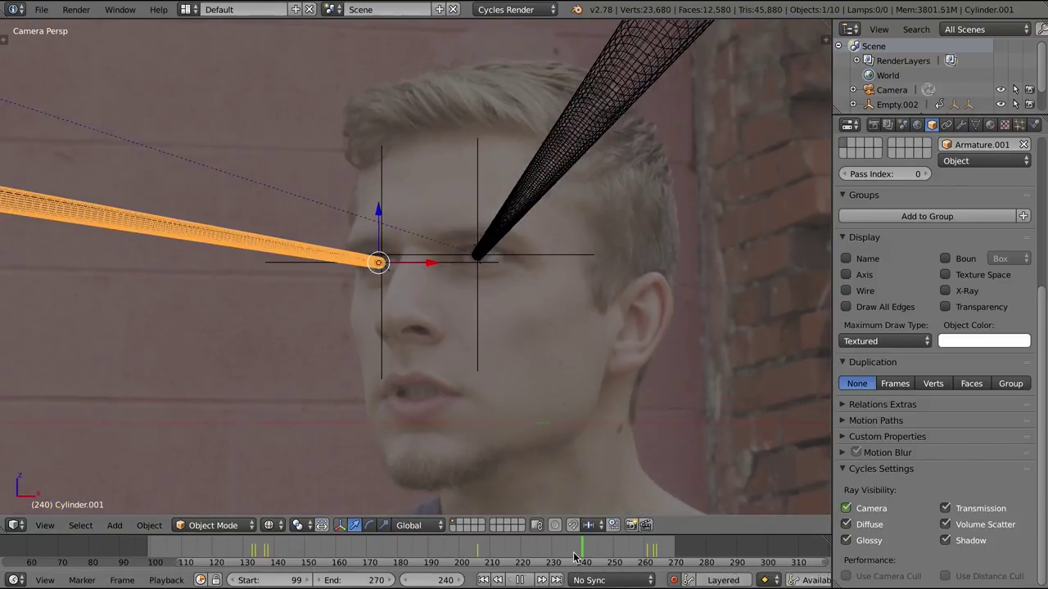
scroll(552, 377, down, 4)
shift+middle_drag(544, 361, 520, 284)
scroll(524, 284, down, 2)
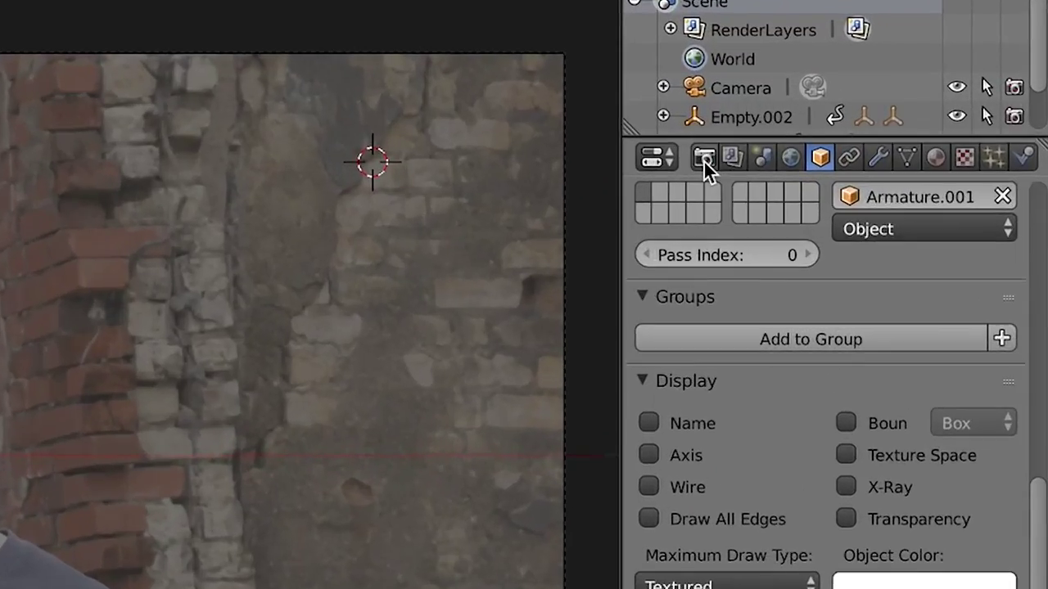
Set the render samples to 10 and enable the transparent film background
click(872, 124)
scroll(887, 468, down, 2)
scroll(665, 479, down, 2)
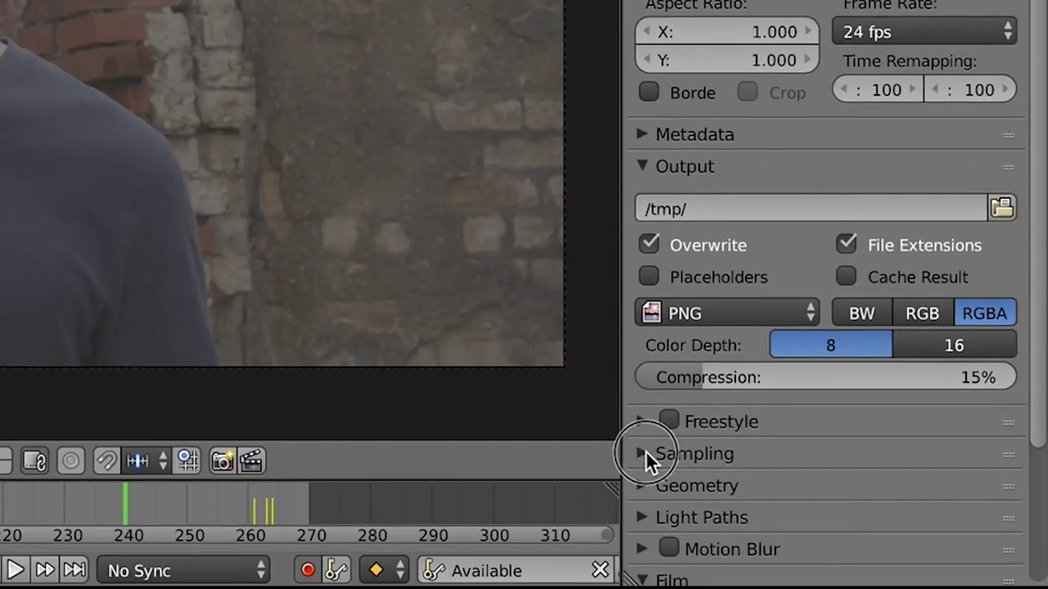
click(646, 456)
scroll(842, 489, down, 6)
double_click(923, 425)
key(BackSpace)
text(10)
key(Return)
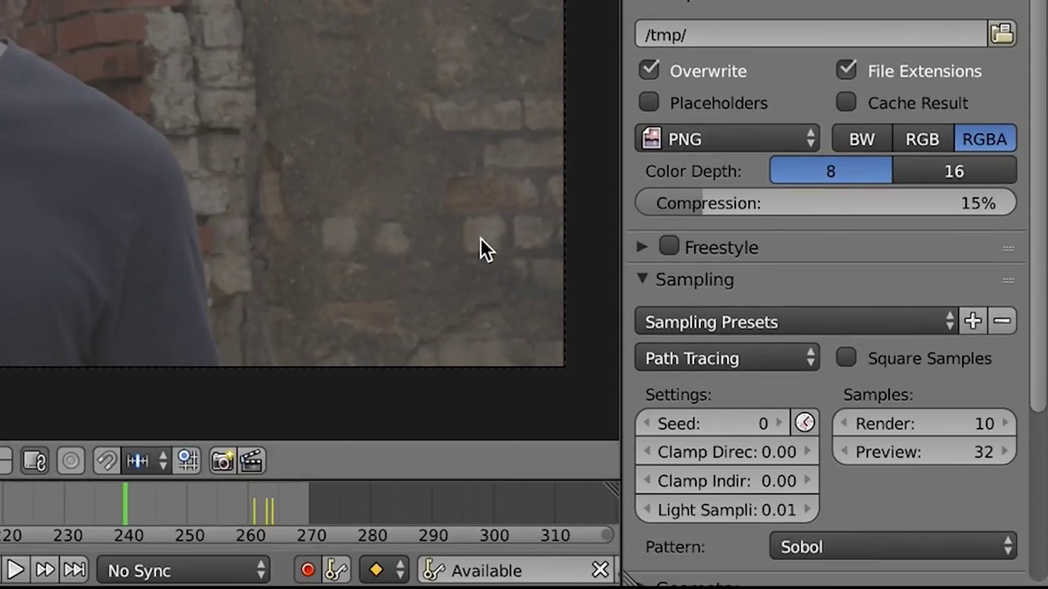
scroll(819, 250, down, 10)
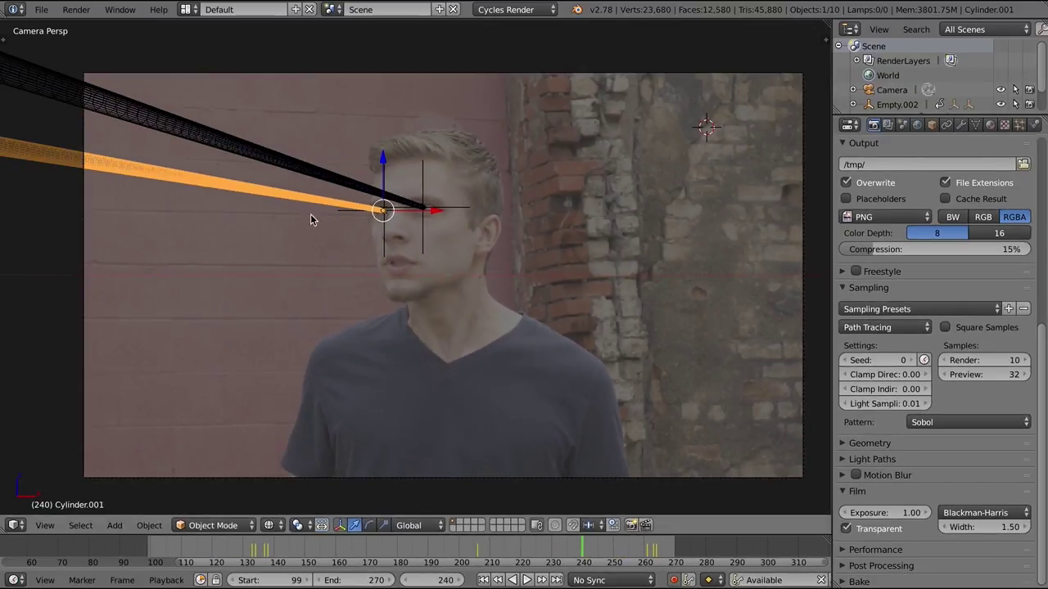
Create a material named Heat_Vision on Cylinder.001 with an Emission surface
click(990, 124)
click(926, 222)
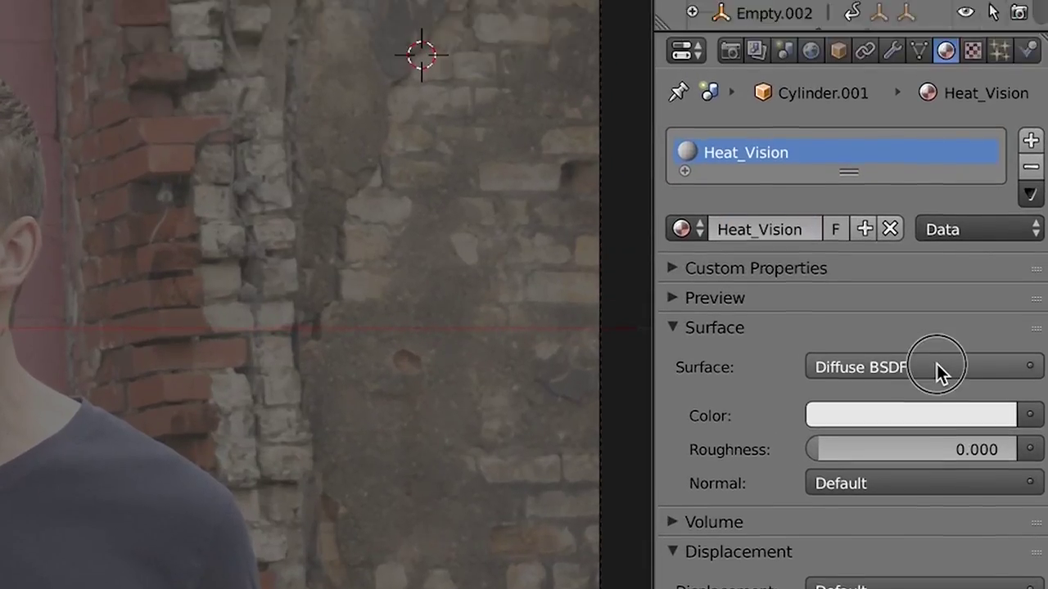
click(925, 297)
click(691, 110)
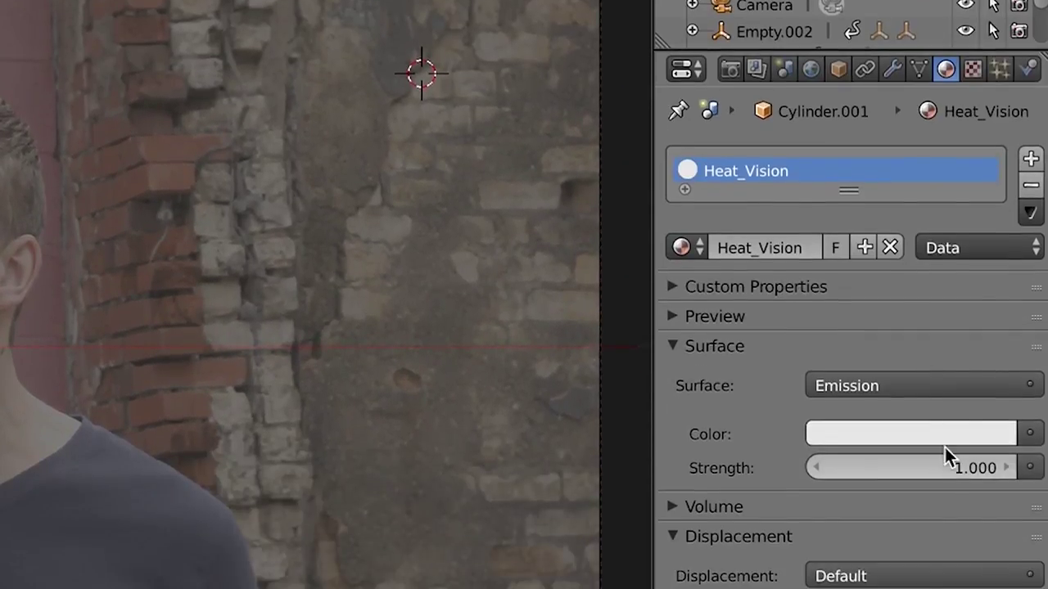
Set the Heat_Vision emission to saturated red with a strength of 20 and check it in rendered view
click(943, 440)
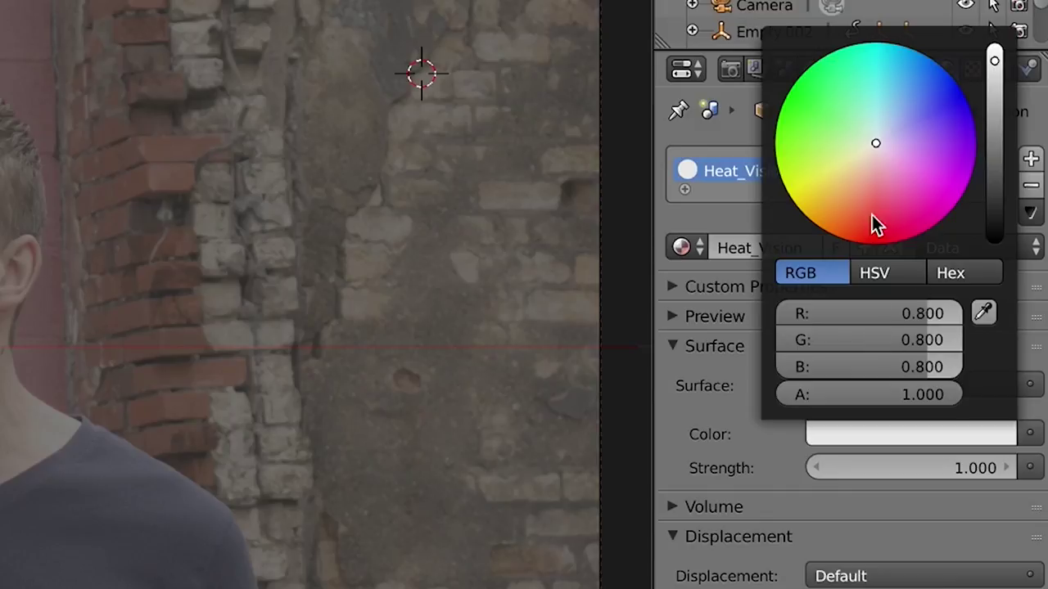
drag(871, 214, 873, 246)
drag(864, 313, 959, 313)
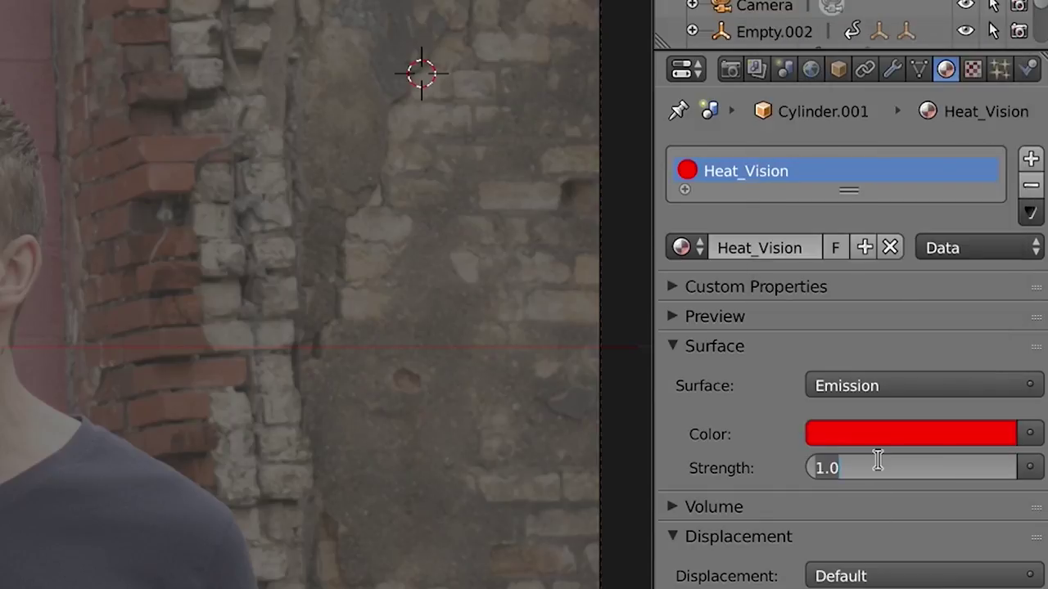
text(20)
key(Return)
key(shift+z)
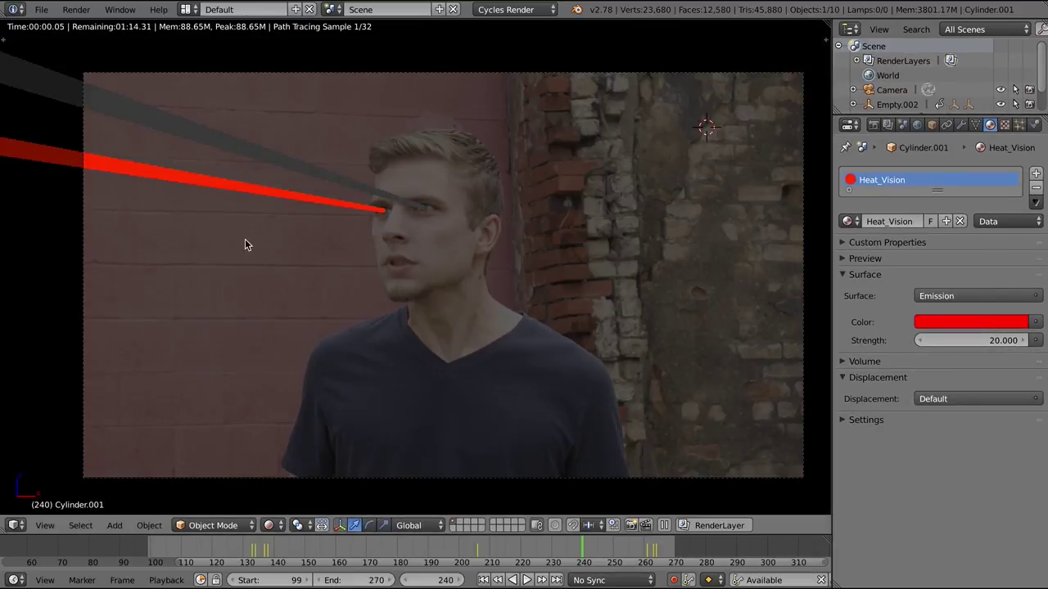
key(shift+z)
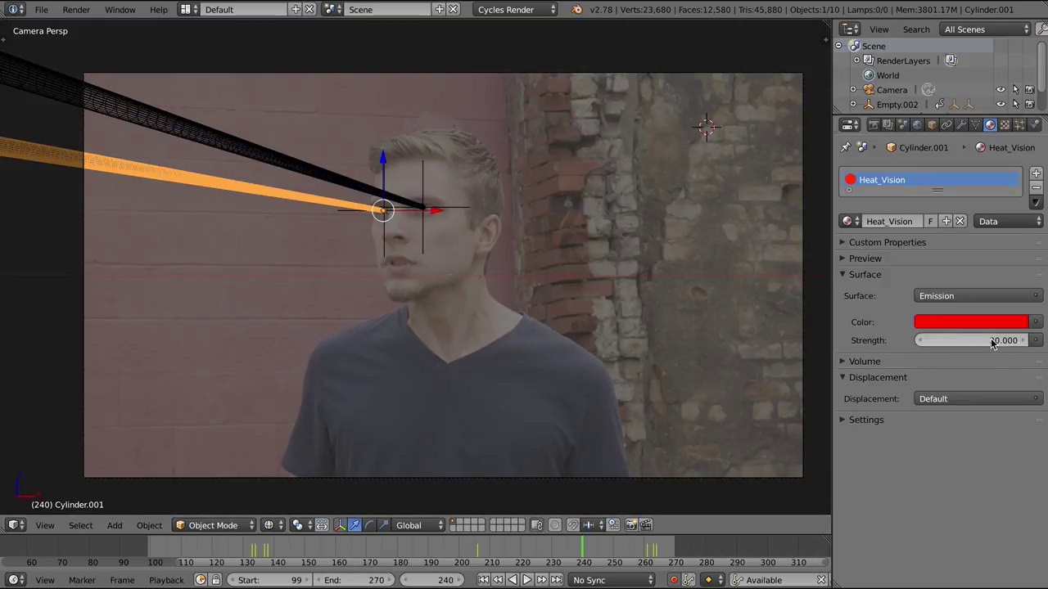
Assign the existing Heat_Vision material to the other beam, Cylinder
right_click(219, 134)
click(846, 221)
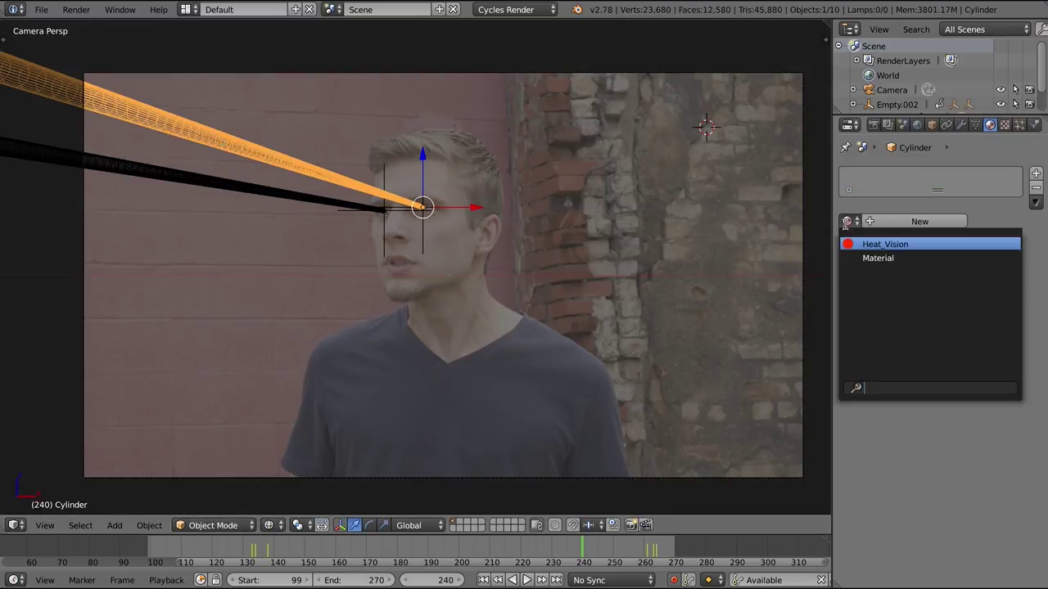
click(875, 244)
Lighten the Heat_Vision emission color to R 1.000, G 0.105, B 0.143 and preview both beams rendered
key(a)
click(950, 321)
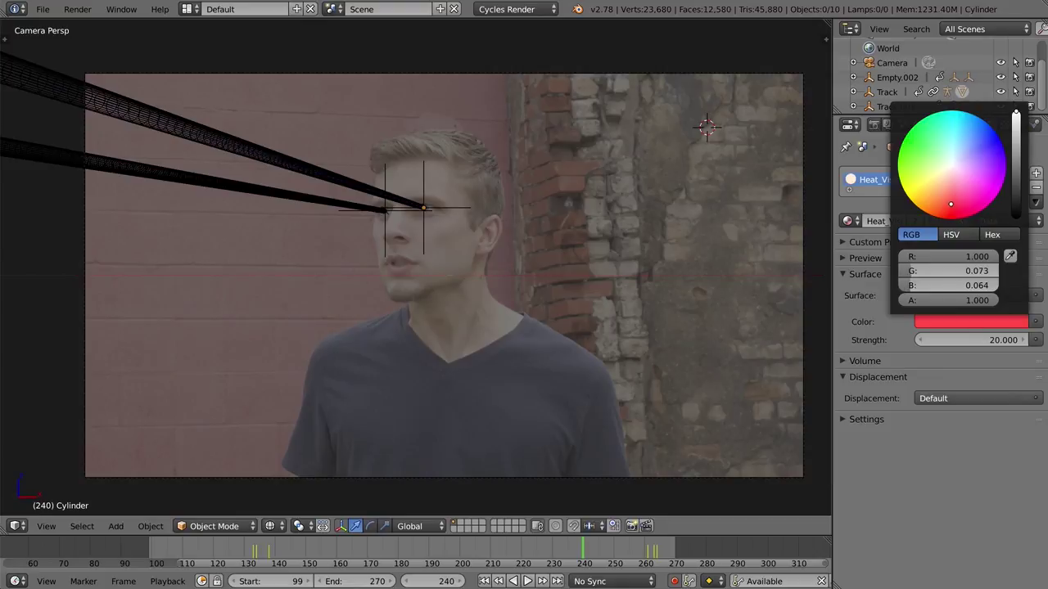
key(shift+z)
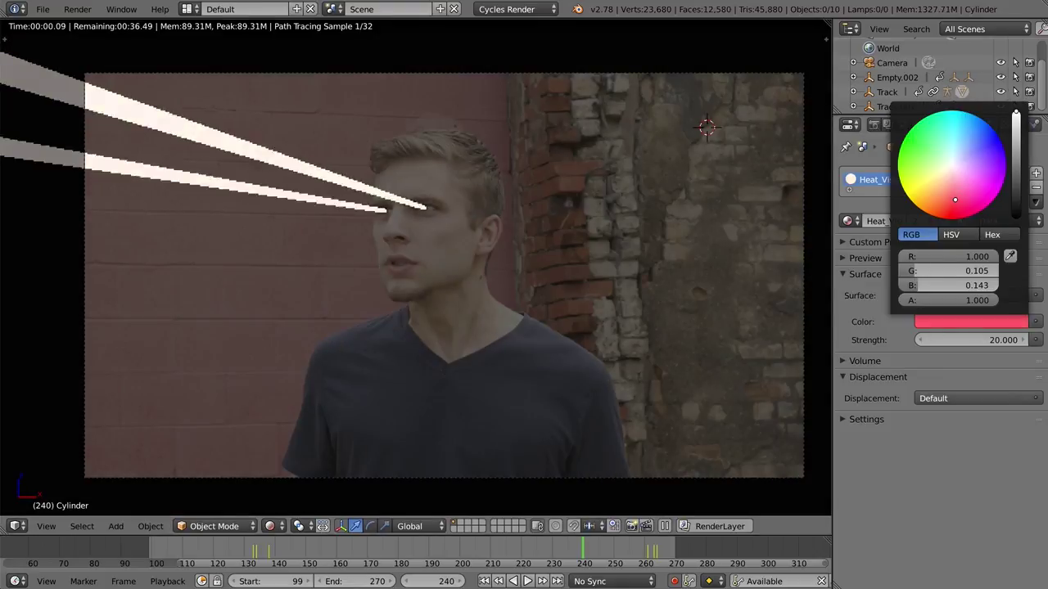
key(shift+z)
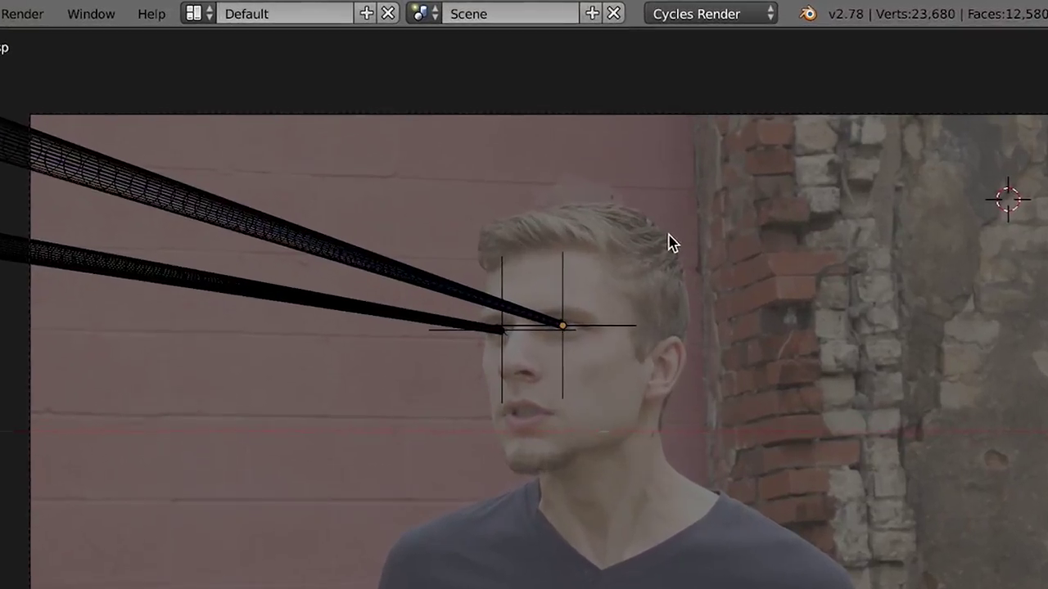
Switch to the Compositing layout and add a Render Layers node below the existing Add node
click(187, 9)
click(261, 118)
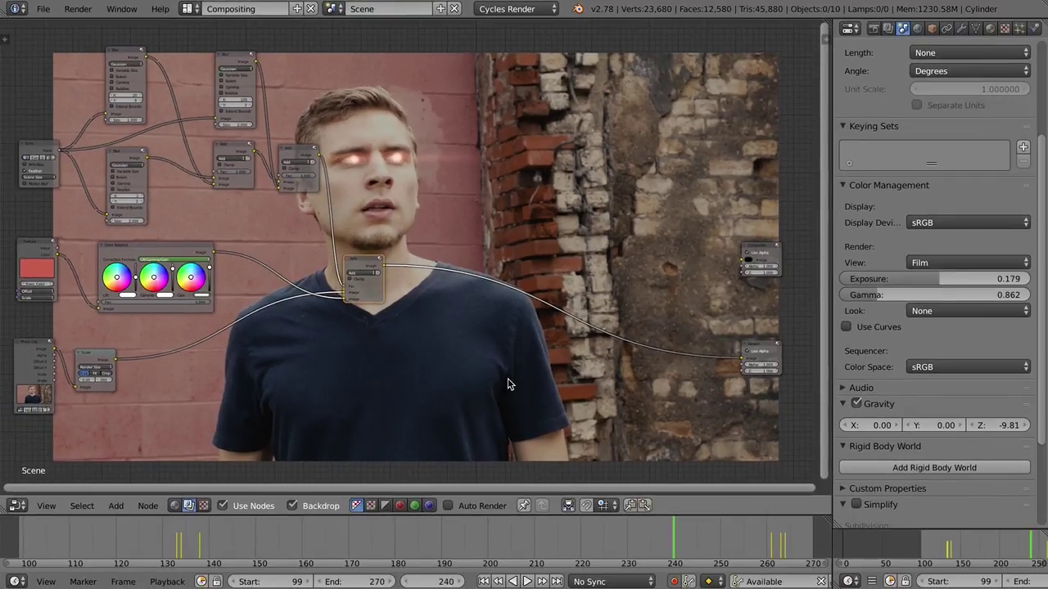
key(space)
text(ren)
key(Return)
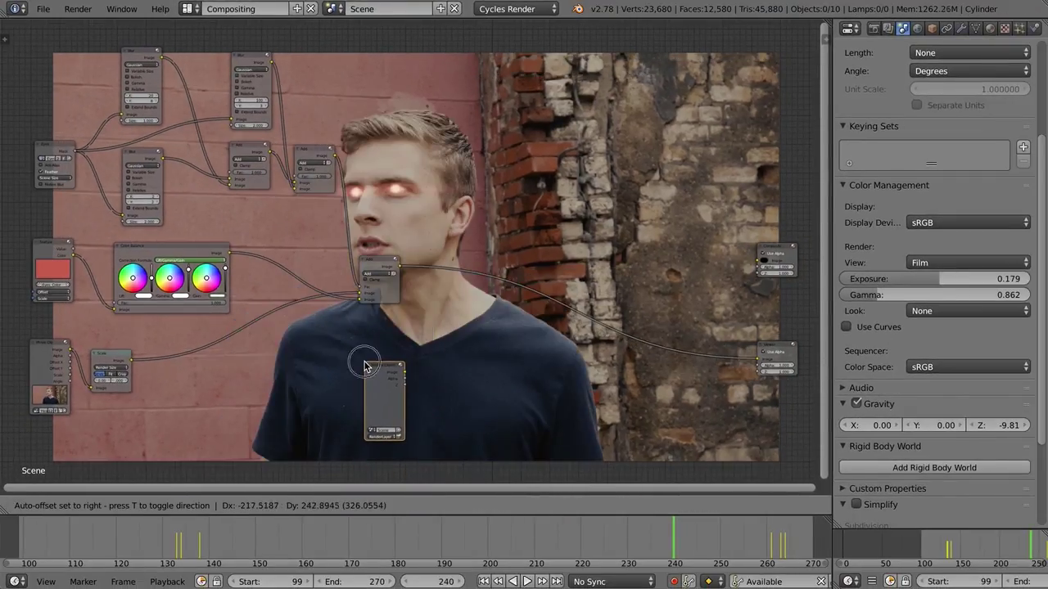
Insert a Bright/Contrast node between the Color Balance node and the final Add node
key(space)
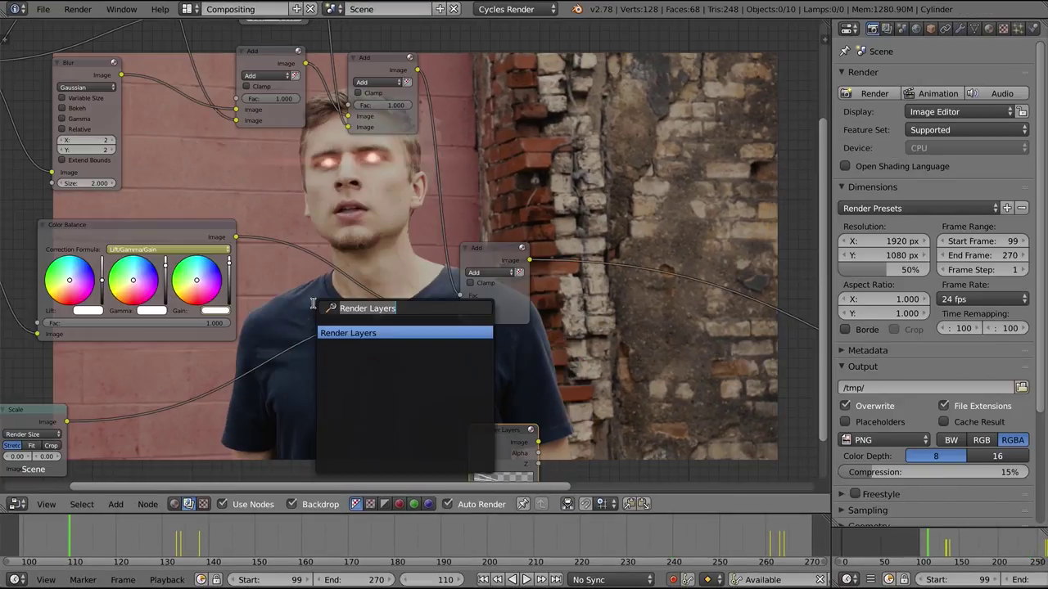
text(br)
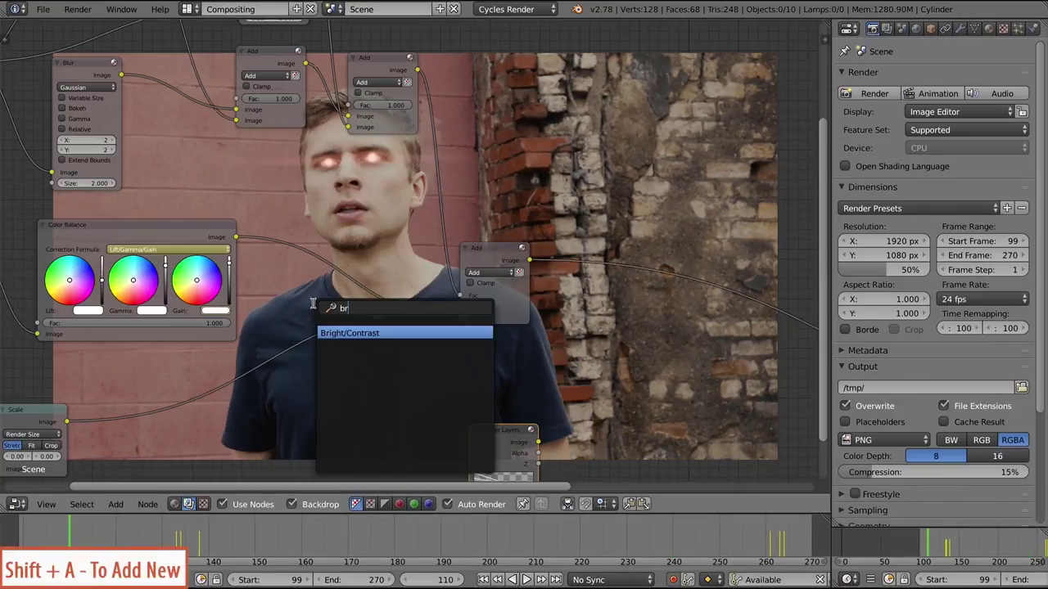
key(Return)
click(283, 243)
Set the Bright/Contrast node to Bright 100 and Contrast -100 and keyframe both at frame 110
double_click(304, 278)
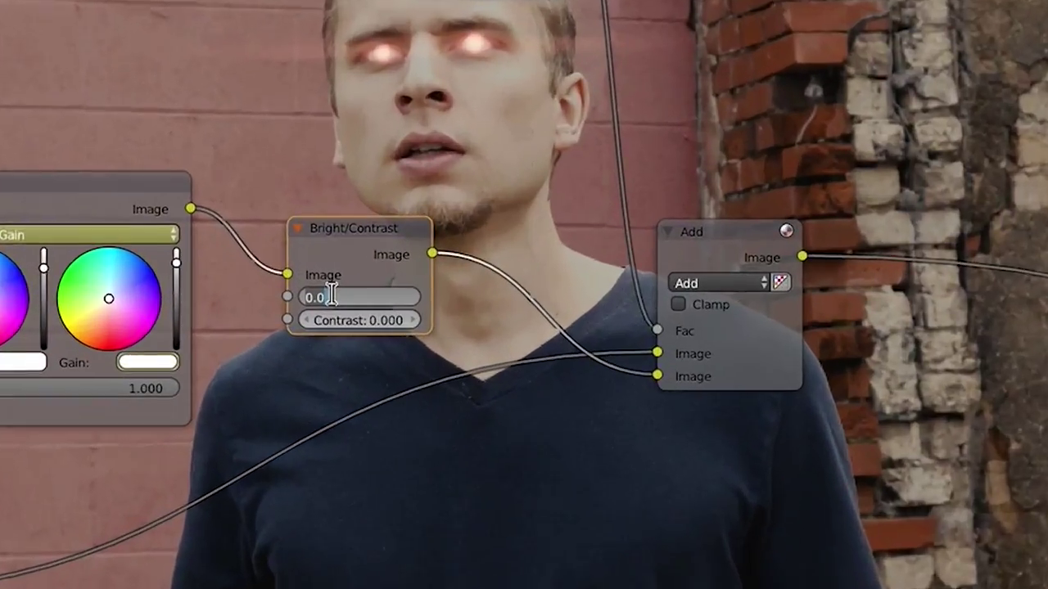
text(100)
key(Return)
double_click(321, 326)
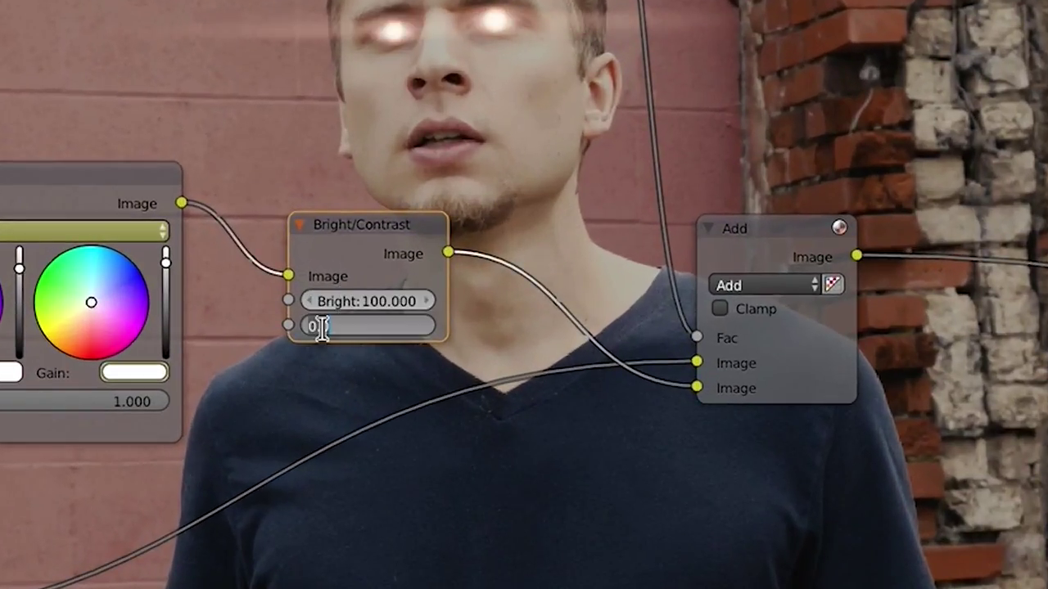
text(00.00)
key(Return)
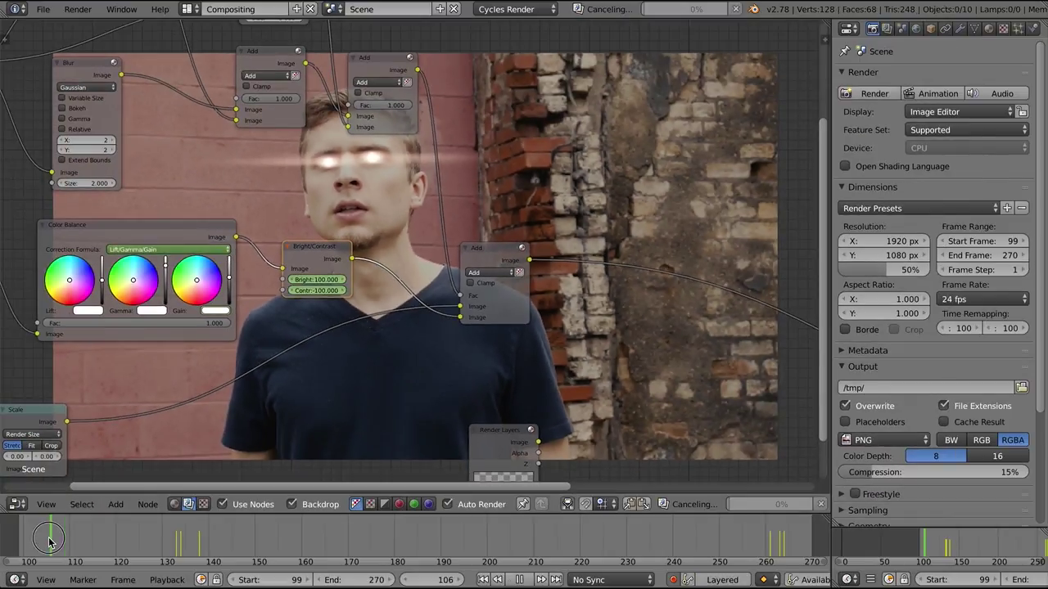
Keyframe Bright and Contrast at 0 on frame 105 and play through the brightening up to frame 110
double_click(315, 279)
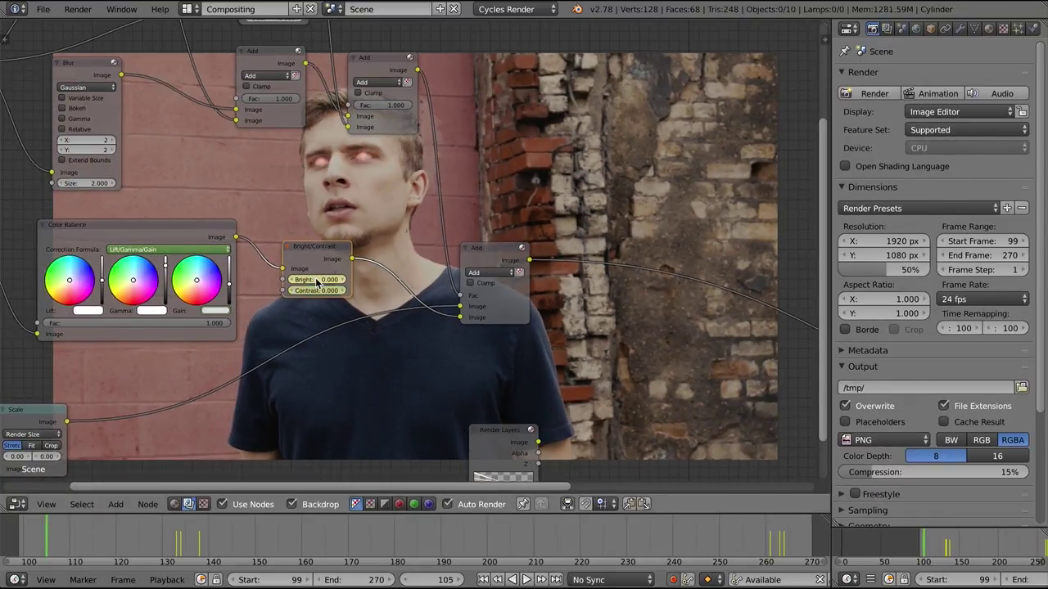
key(Right)
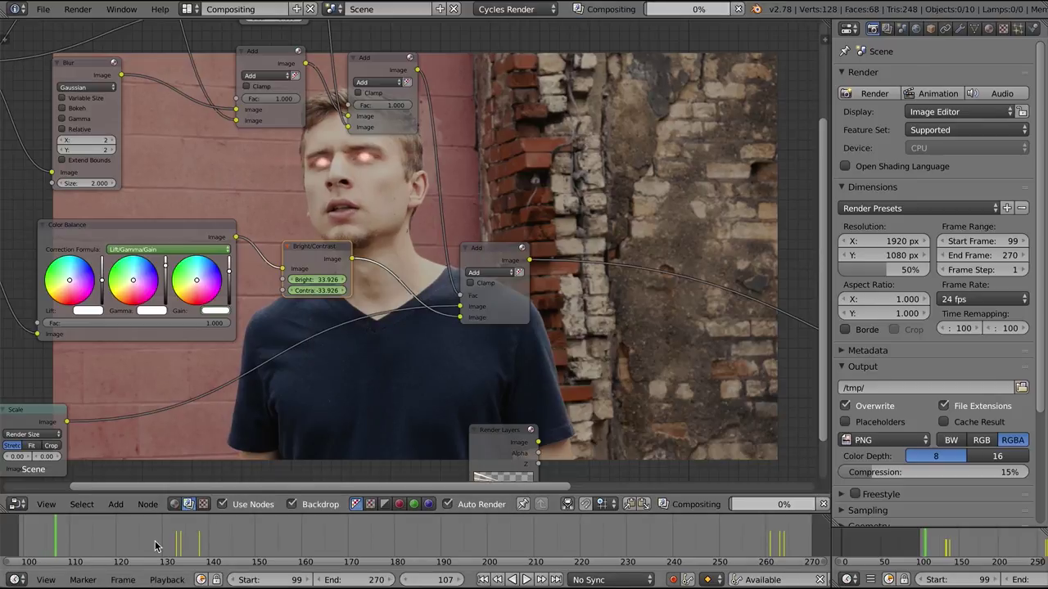
key(Right)
key(Right)
key(Right)
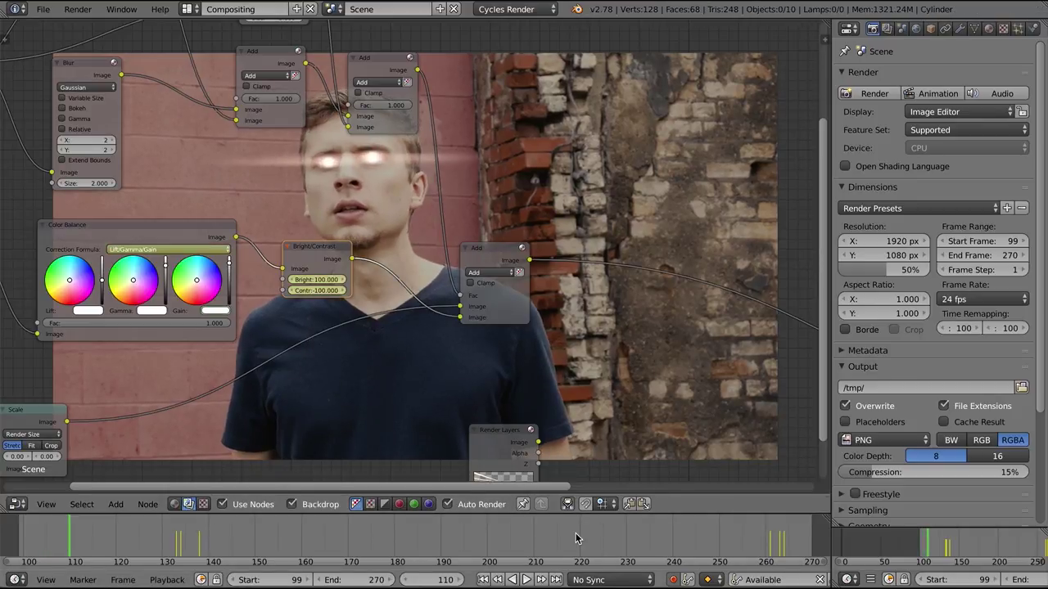
key(alt+a)
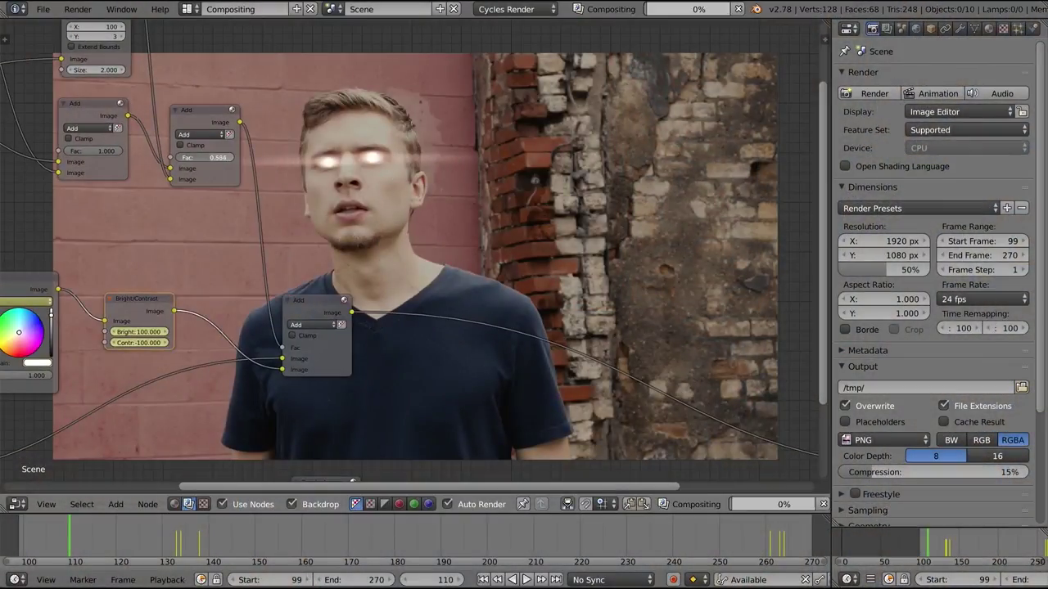
Render the current frame and route the Render Layers image to the Viewer
scroll(357, 244, down, 3)
middle_drag(491, 360, 568, 368)
scroll(445, 367, down, 2)
middle_drag(568, 367, 601, 368)
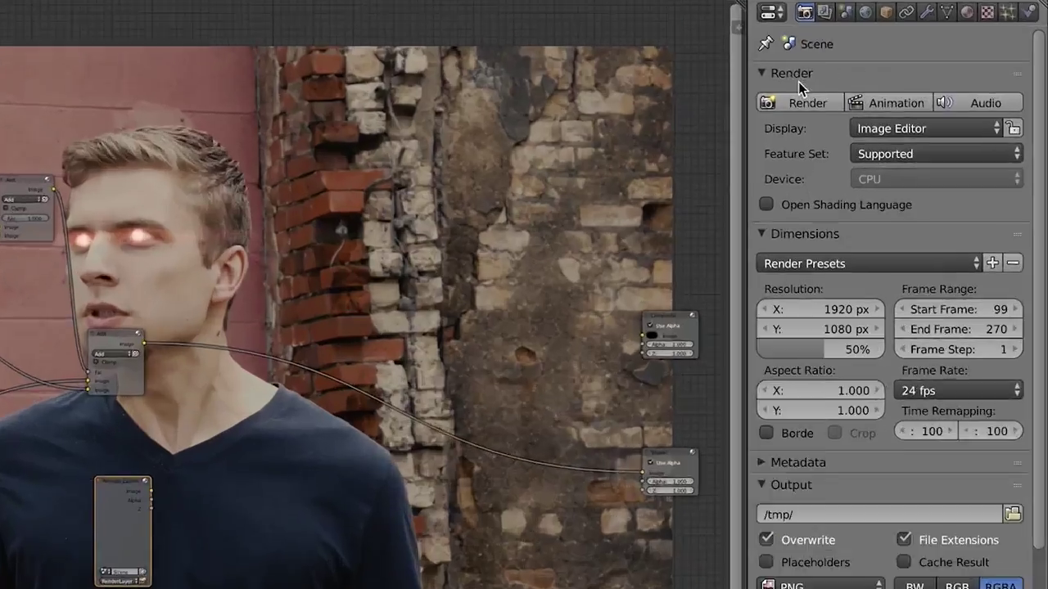
click(800, 101)
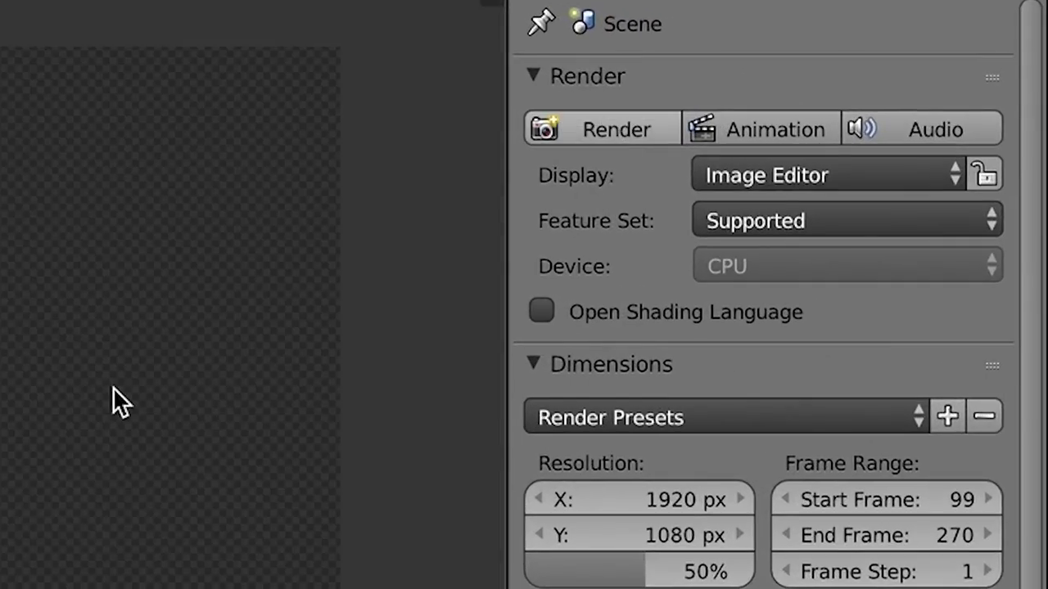
middle_drag(602, 389, 451, 382)
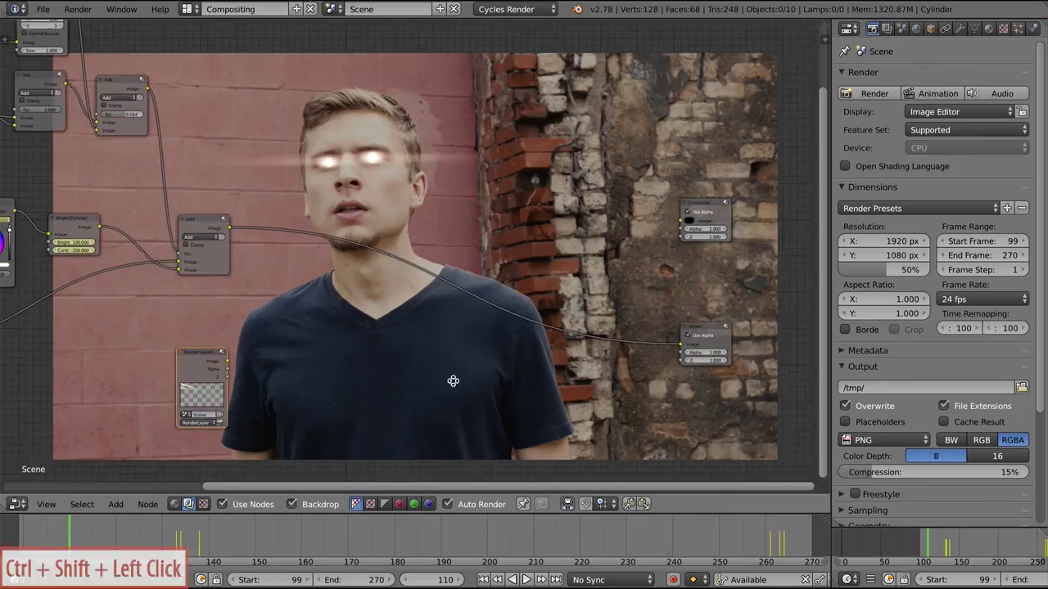
ctrl+shift+click(205, 354)
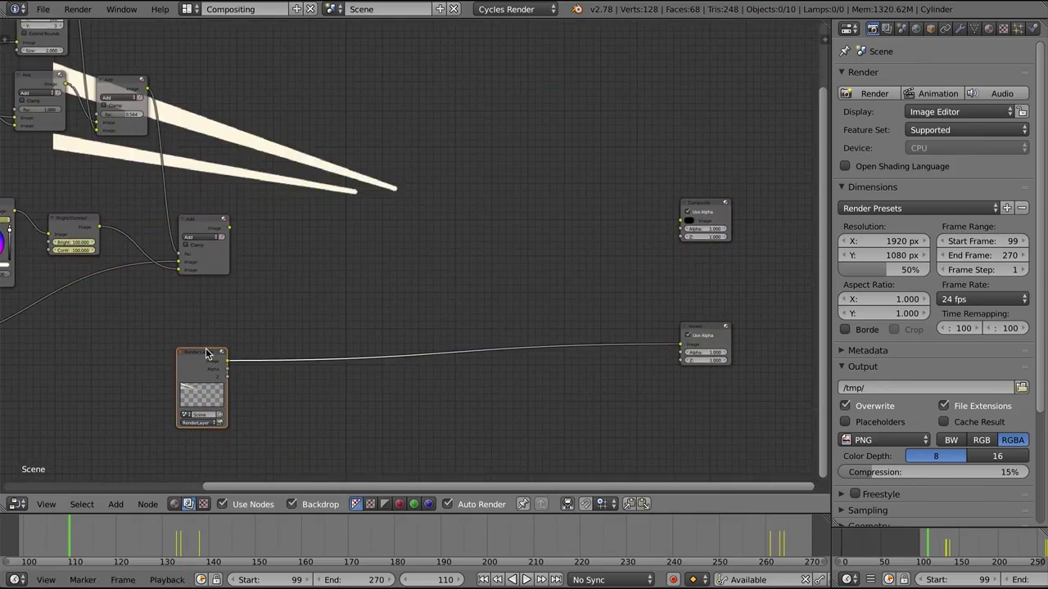
Insert a Blur node between the Render Layers and Viewer nodes
scroll(342, 292, up, 2)
middle_drag(342, 292, 302, 319)
scroll(329, 285, down, 3)
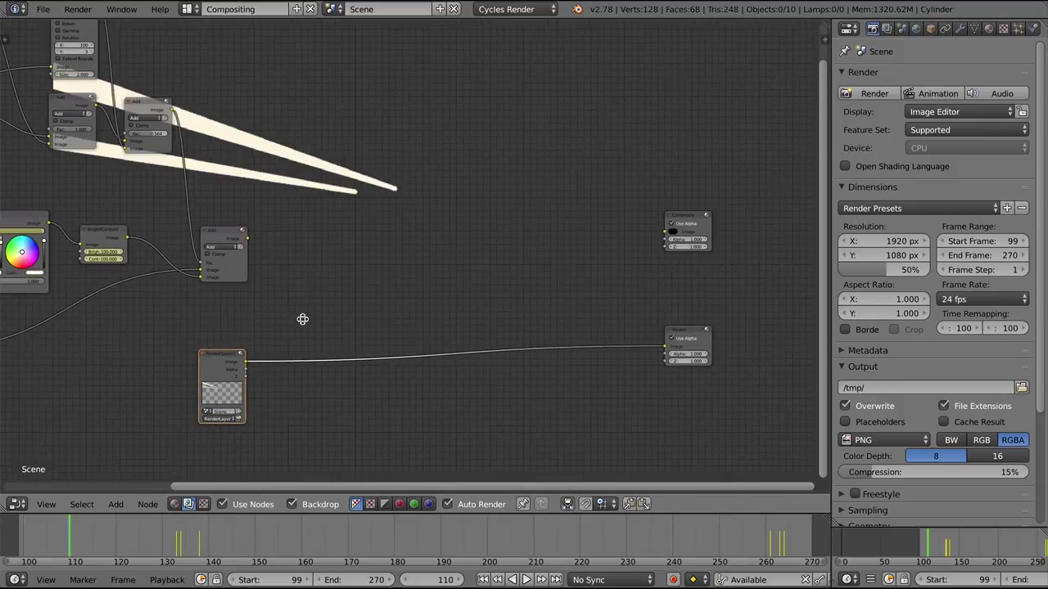
drag(231, 355, 231, 322)
key(shift+a)
click(305, 371)
text(bl)
key(Down)
key(Return)
click(283, 321)
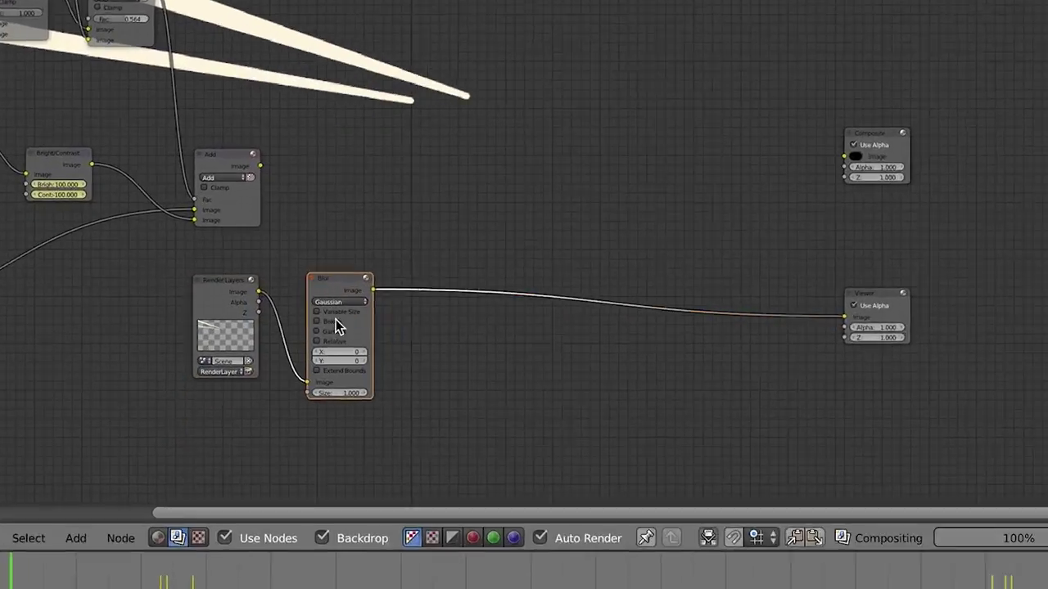
Set the Blur node to X 10, Y 10 and size 20, and tidy its position beside Render Layers
click(305, 371)
text(20)
key(Return)
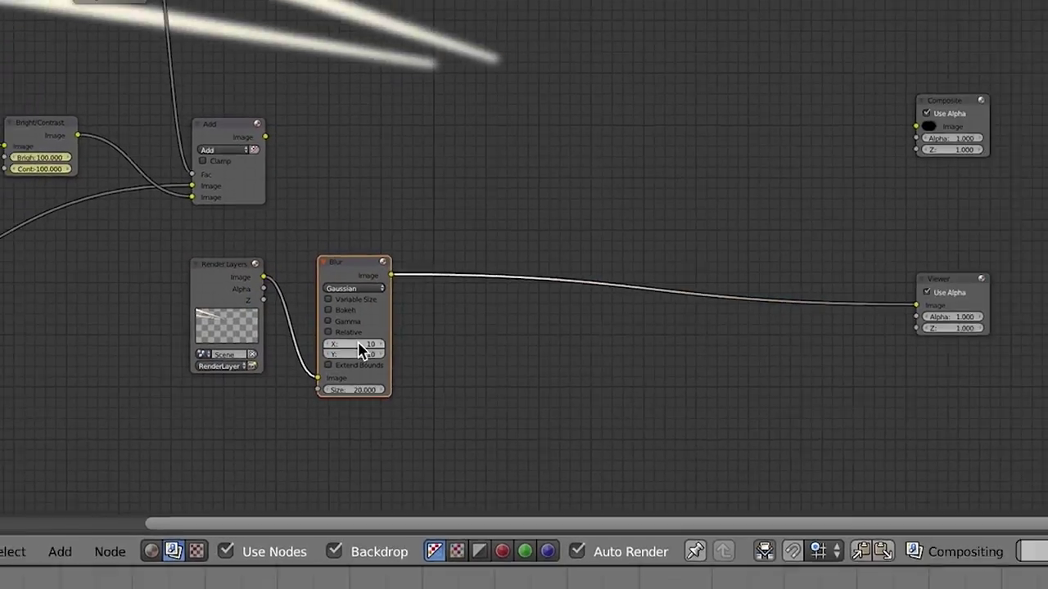
drag(223, 241, 215, 262)
drag(361, 239, 355, 239)
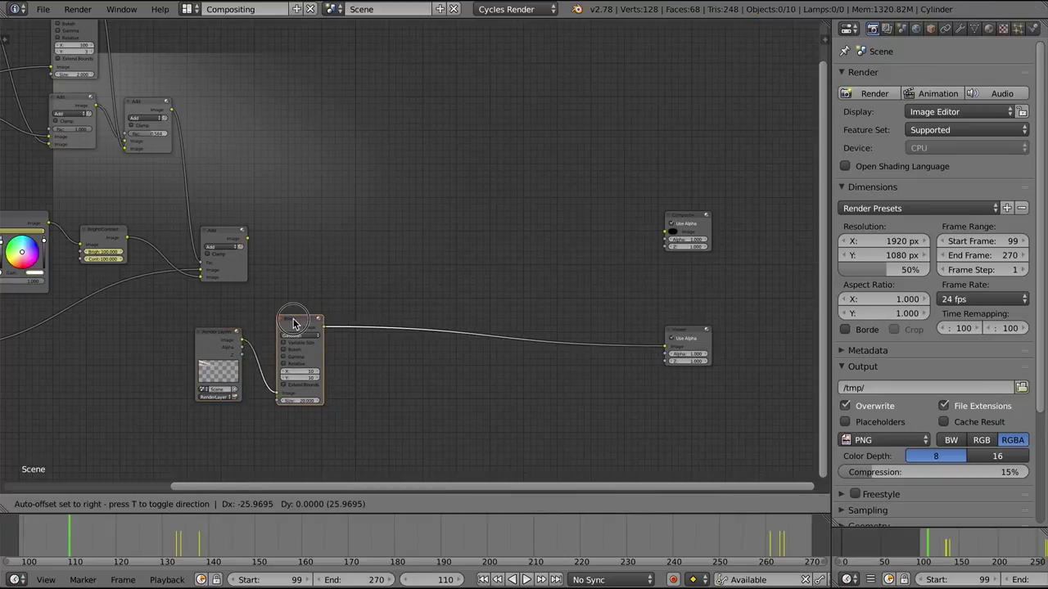
drag(293, 320, 291, 320)
Add a Mix node before the Viewer, with the blurred beams as its factor and black as its first color
key(shift+a)
click(365, 364)
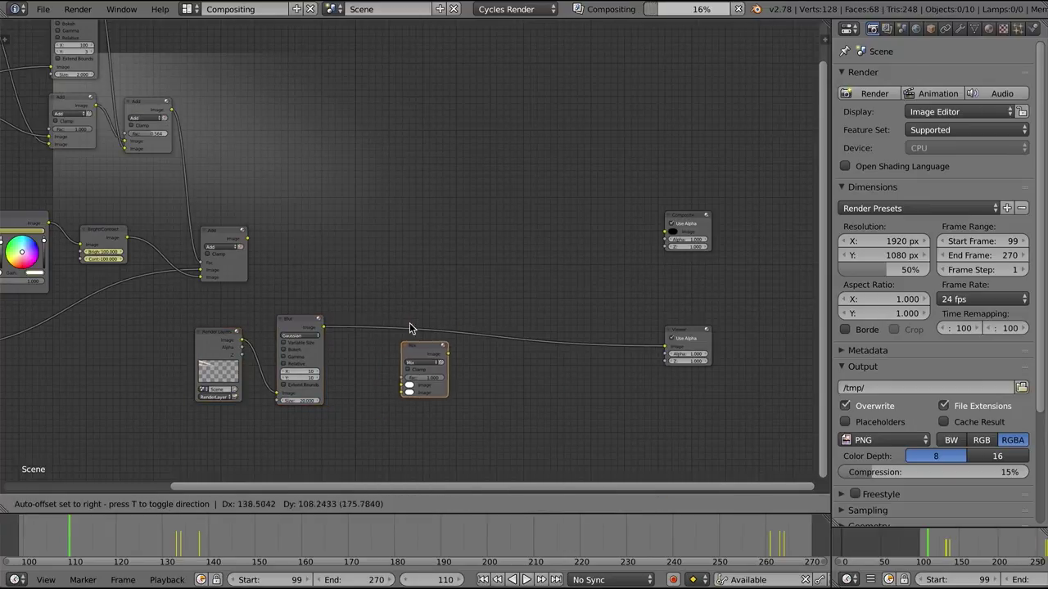
click(427, 304)
drag(440, 326, 416, 360)
middle_drag(424, 364, 432, 311)
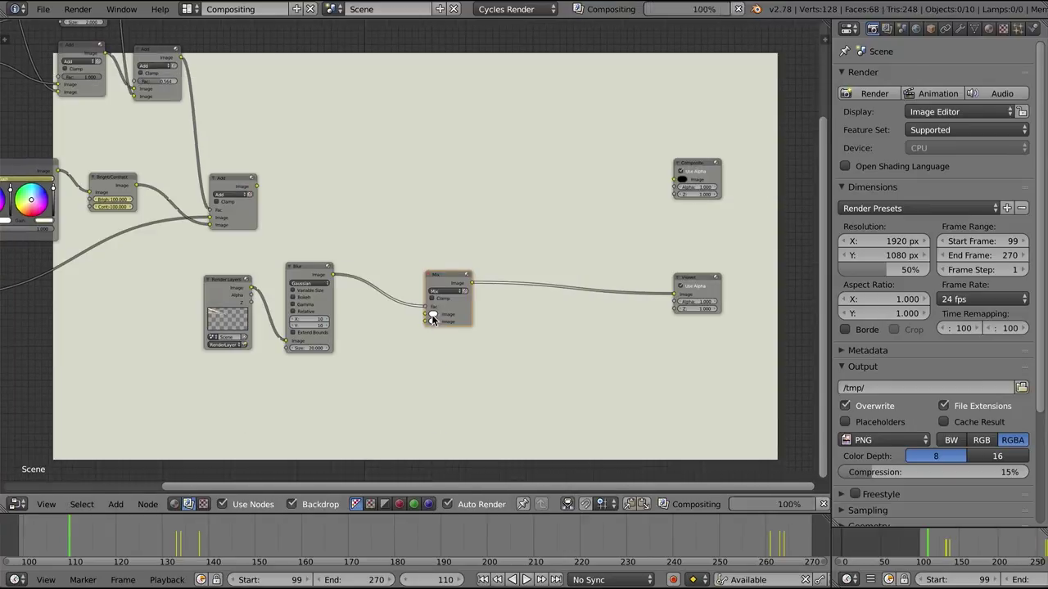
click(432, 316)
drag(487, 256, 443, 292)
Add a Texture node below the Blur node
middle_drag(380, 371, 374, 357)
key(shift+a)
click(302, 388)
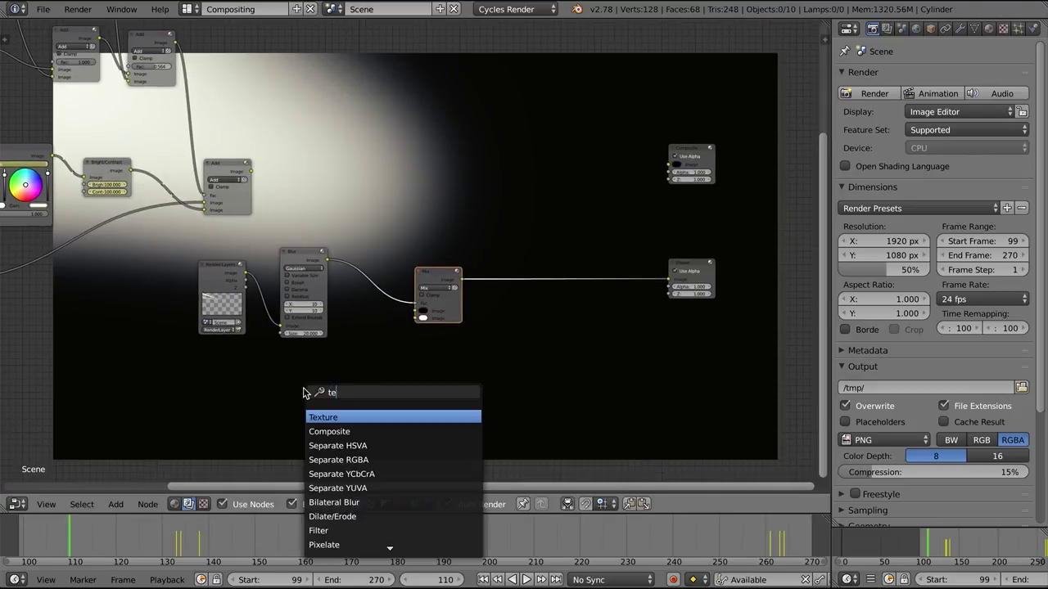
key(Return)
click(303, 393)
Create a new brush texture named Heat_Waves with the type Distorted Noise
click(1003, 28)
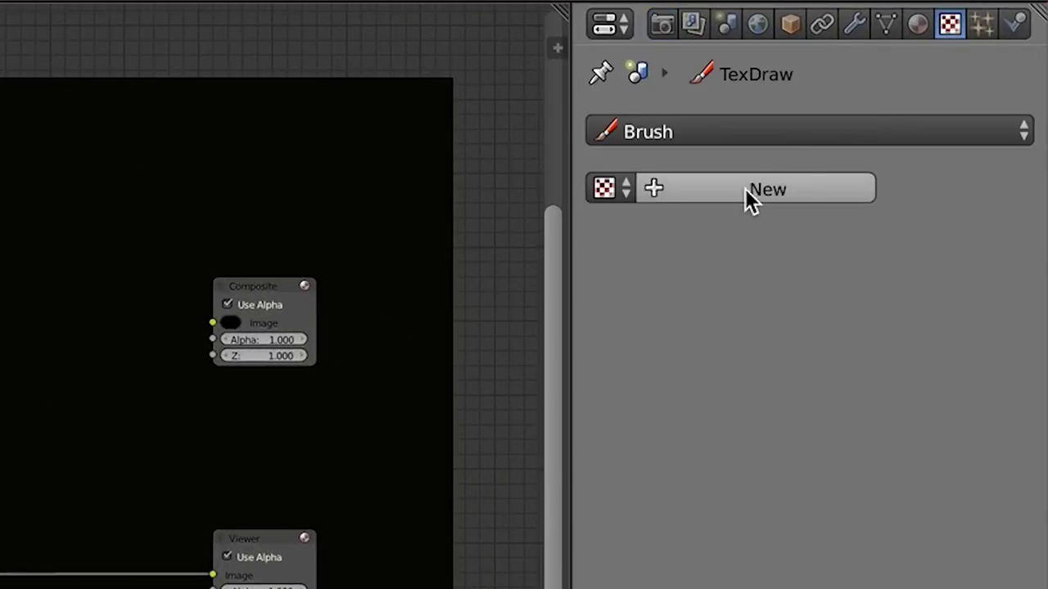
click(745, 188)
click(740, 189)
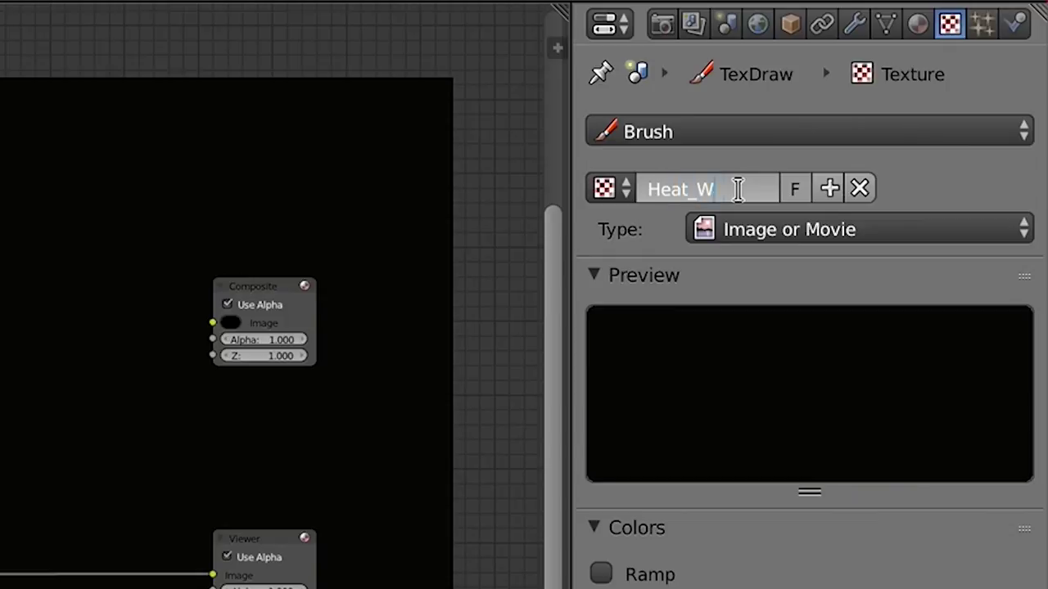
text(Heat_Waves)
key(Return)
click(788, 230)
click(798, 381)
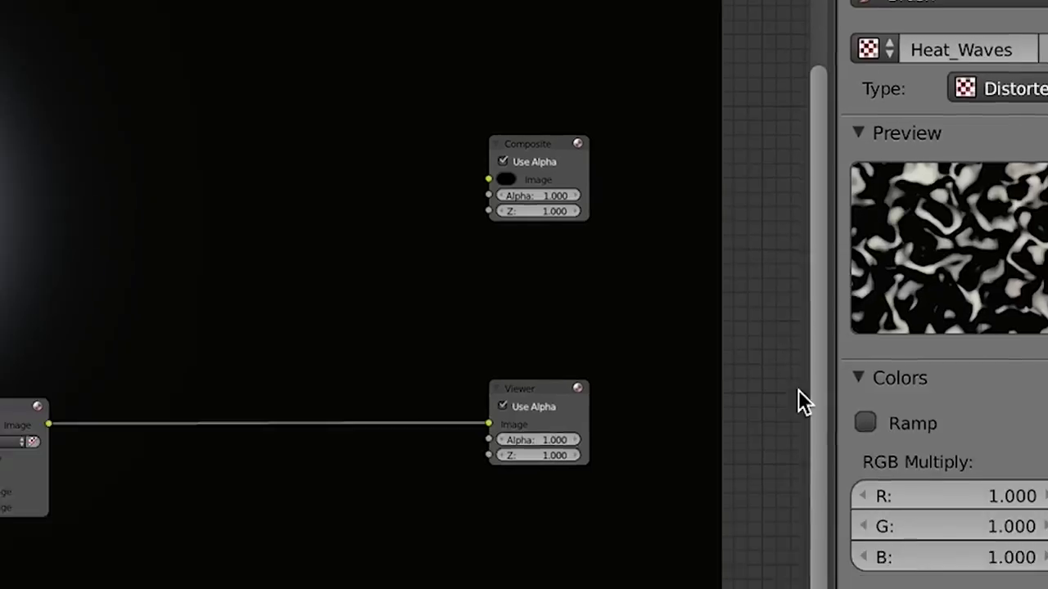
Assign Heat_Waves to the Texture node and link its Color output to the Mix node's second image
click(276, 418)
click(304, 454)
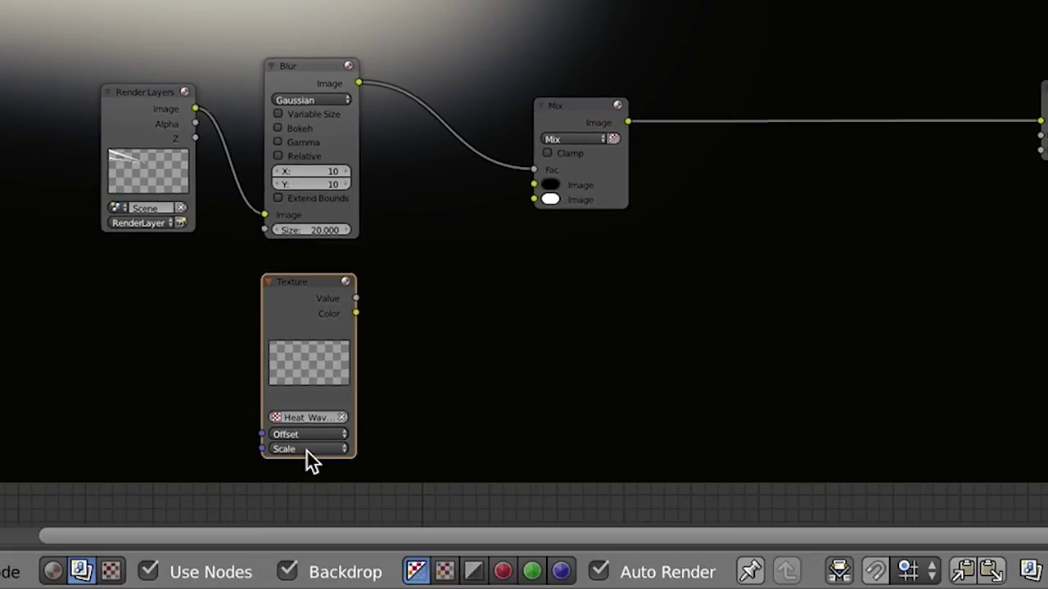
drag(355, 313, 534, 199)
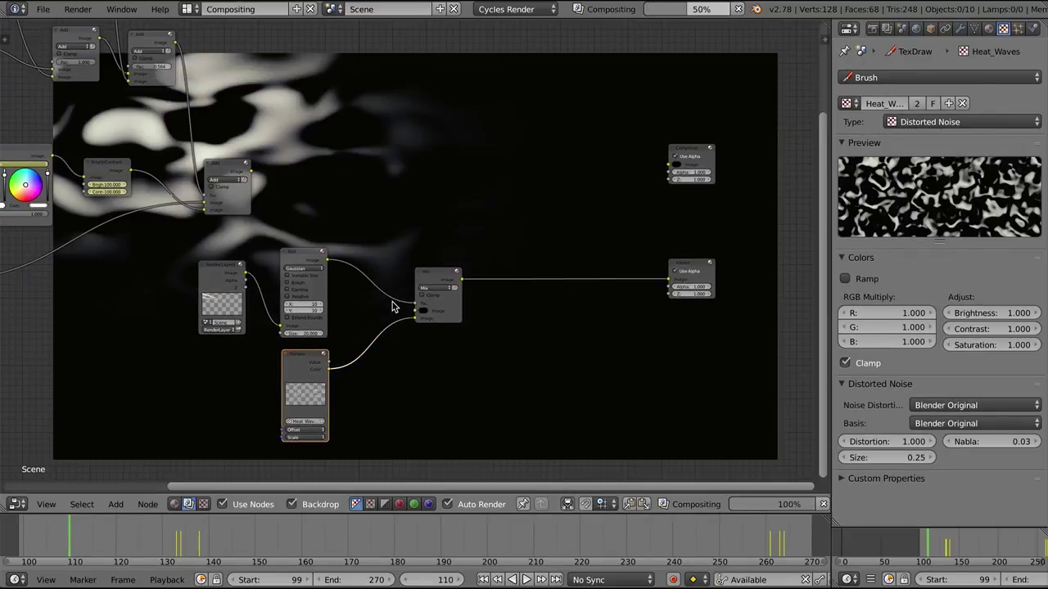
Set the Texture node's scale to 8 on X, Y and Z
scroll(331, 435, up, 1)
click(303, 455)
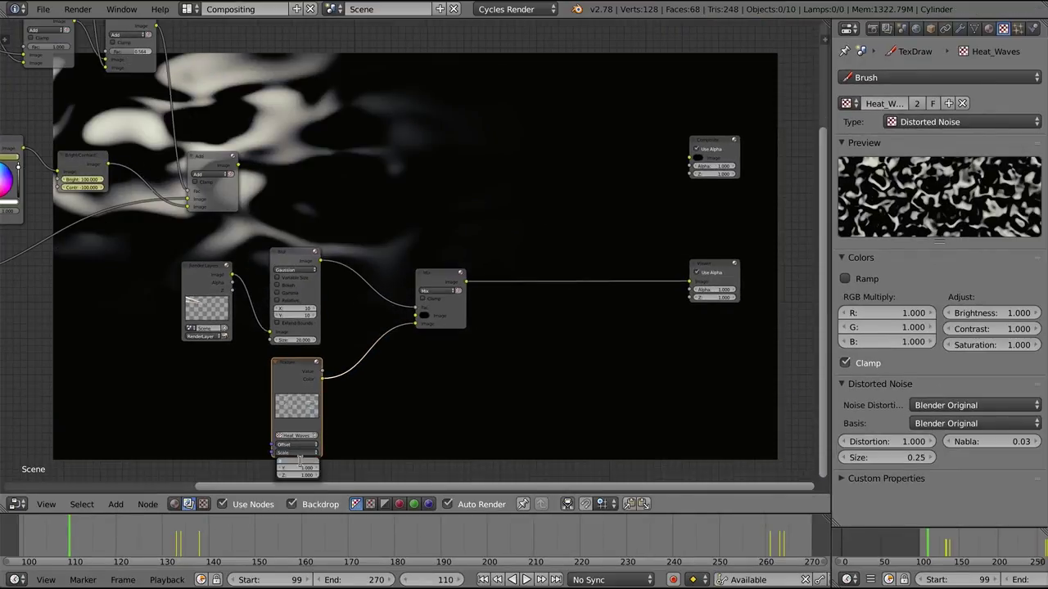
text(8)
key(Tab)
text(8)
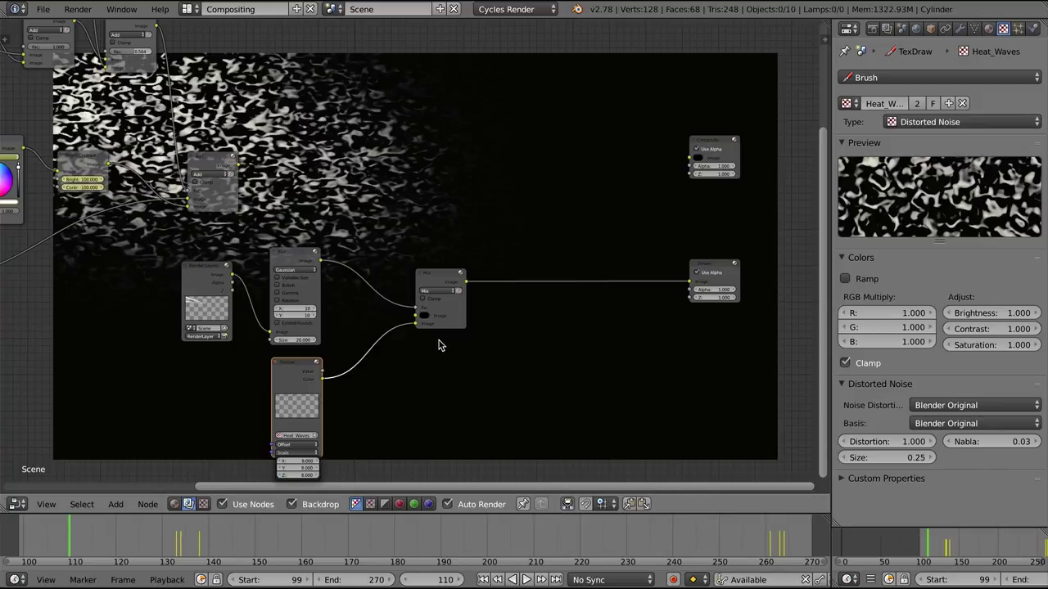
Add a Displace node that takes the final Add output as its image and the Mix output as its vector
key(space)
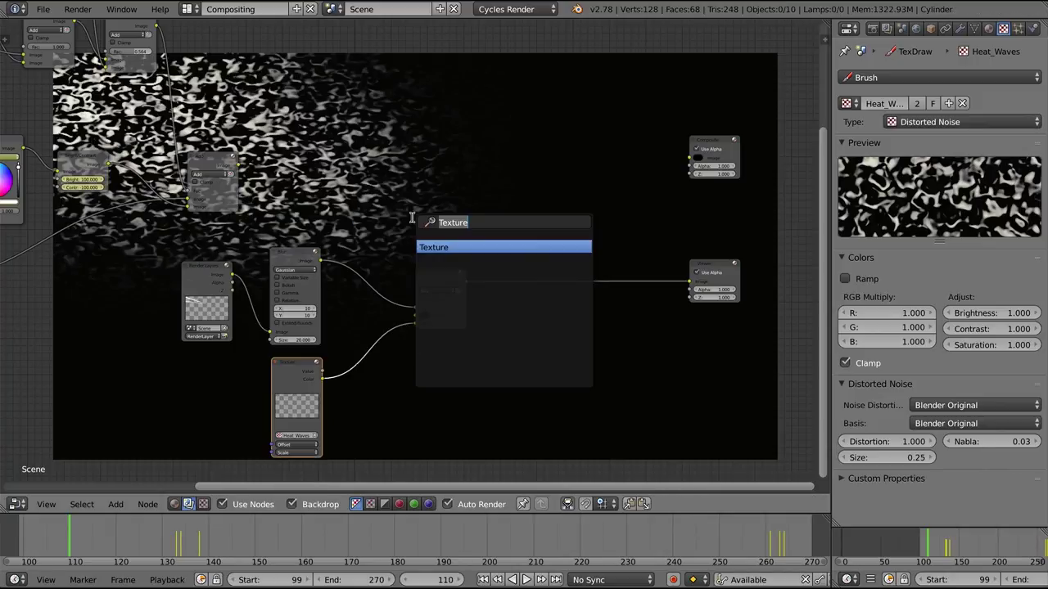
key(Down)
key(Return)
click(443, 188)
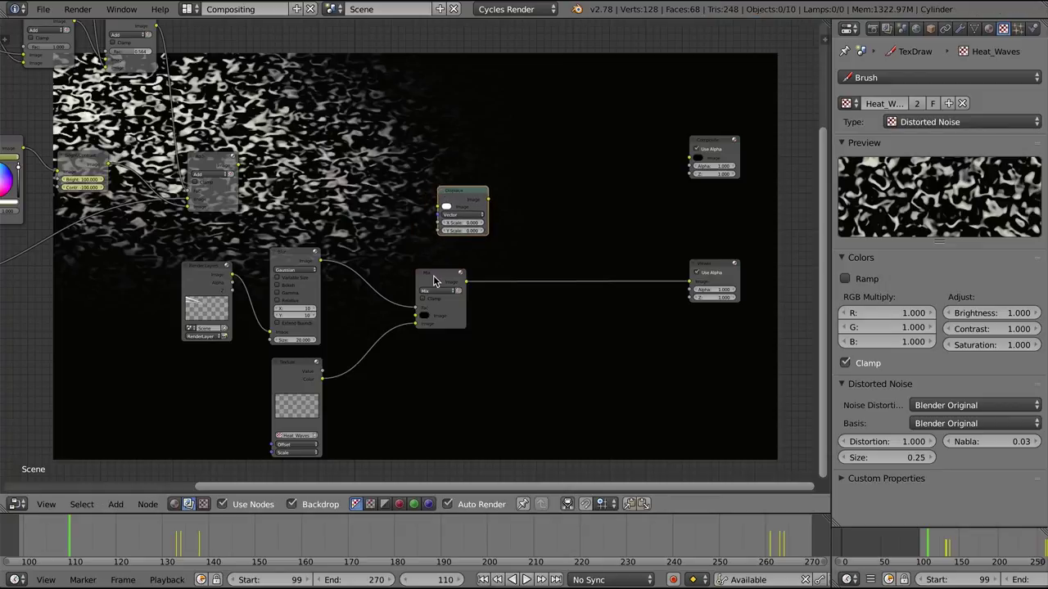
drag(233, 171, 256, 173)
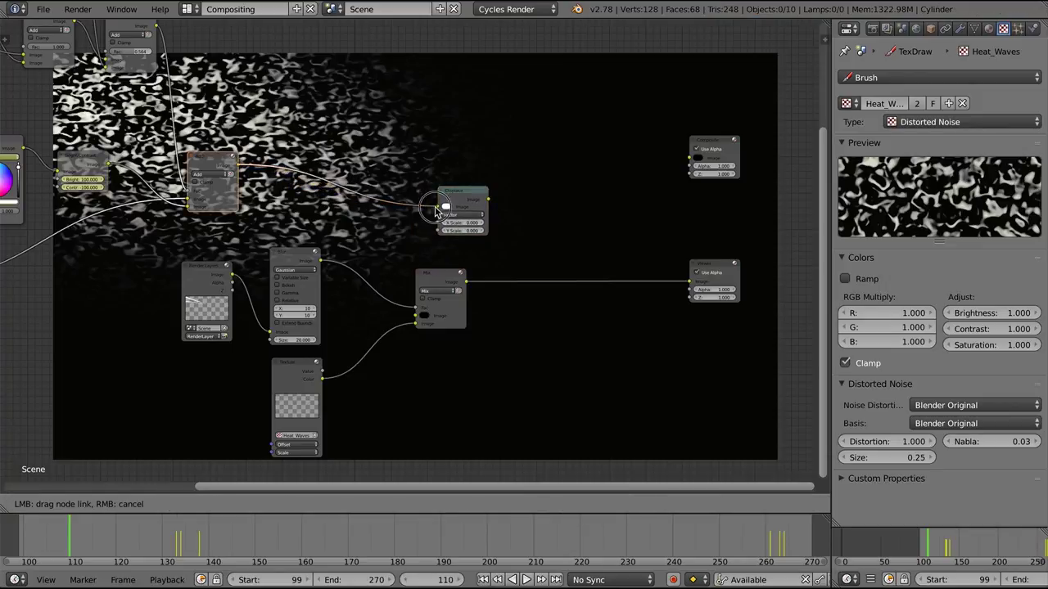
drag(435, 208, 511, 202)
mouse_move(441, 274)
mouse_down()
mouse_move(403, 284)
mouse_move(451, 259)
mouse_up()
drag(468, 224, 469, 223)
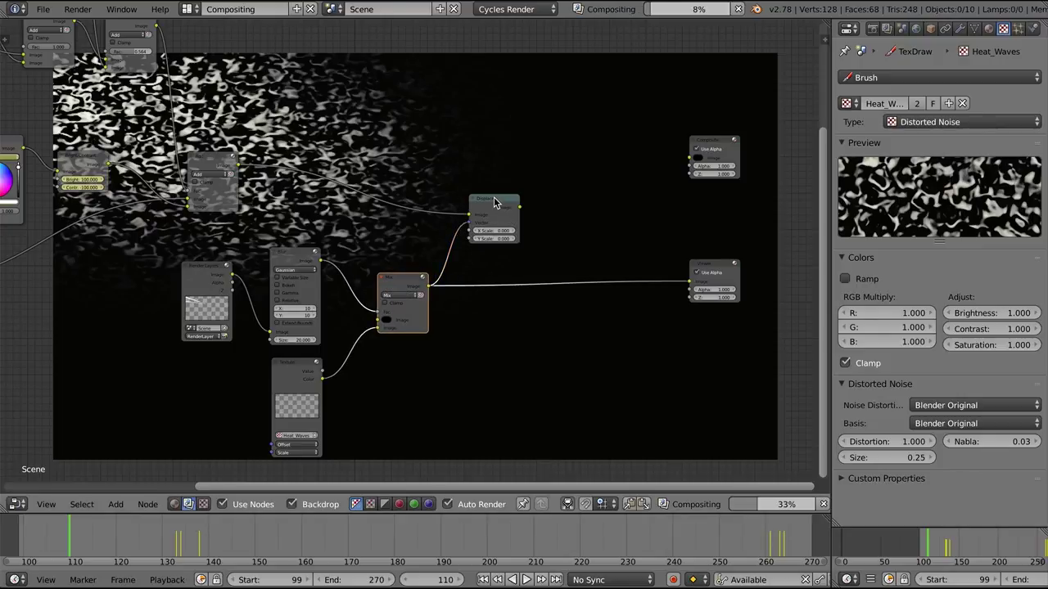
Route the Displace node to the Viewer with X and Y scale set to -3, and render frame 150
ctrl+shift+click(495, 200)
click(485, 232)
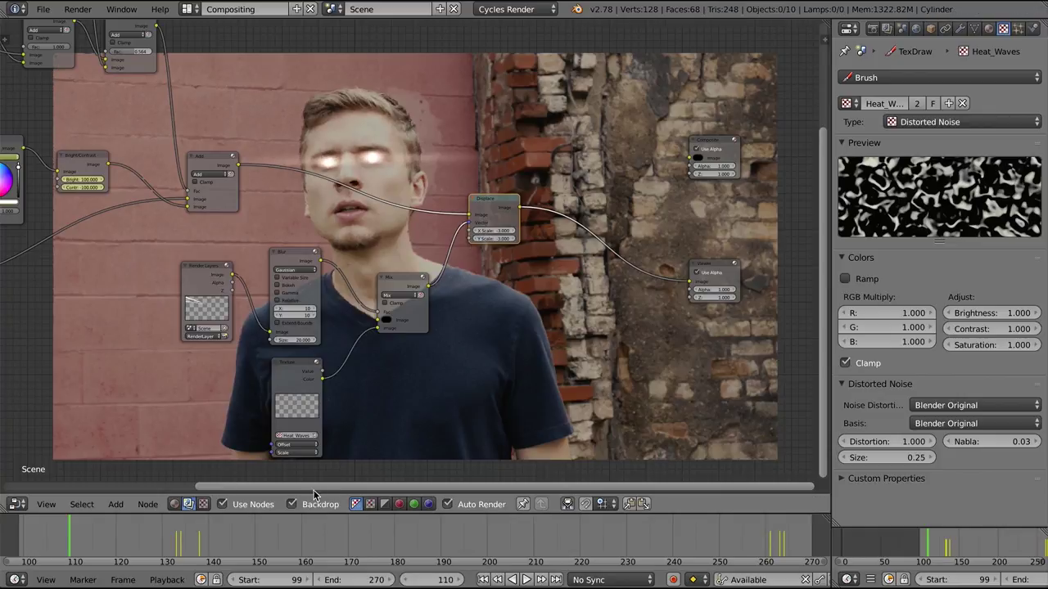
click(873, 28)
click(874, 93)
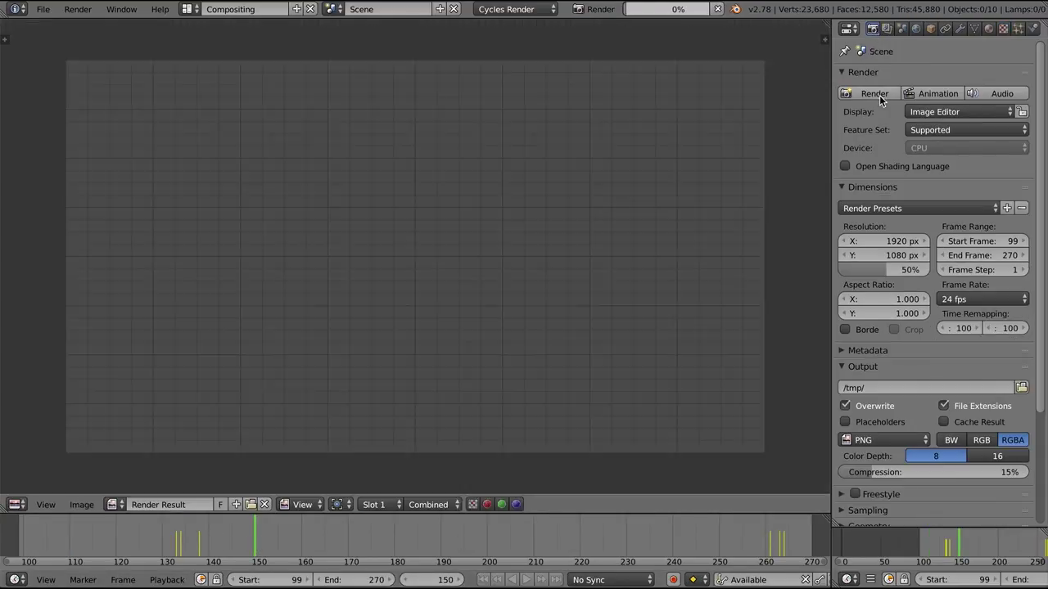
Keyframe the Displace node's X scale at -2 on frame 261
key(Escape)
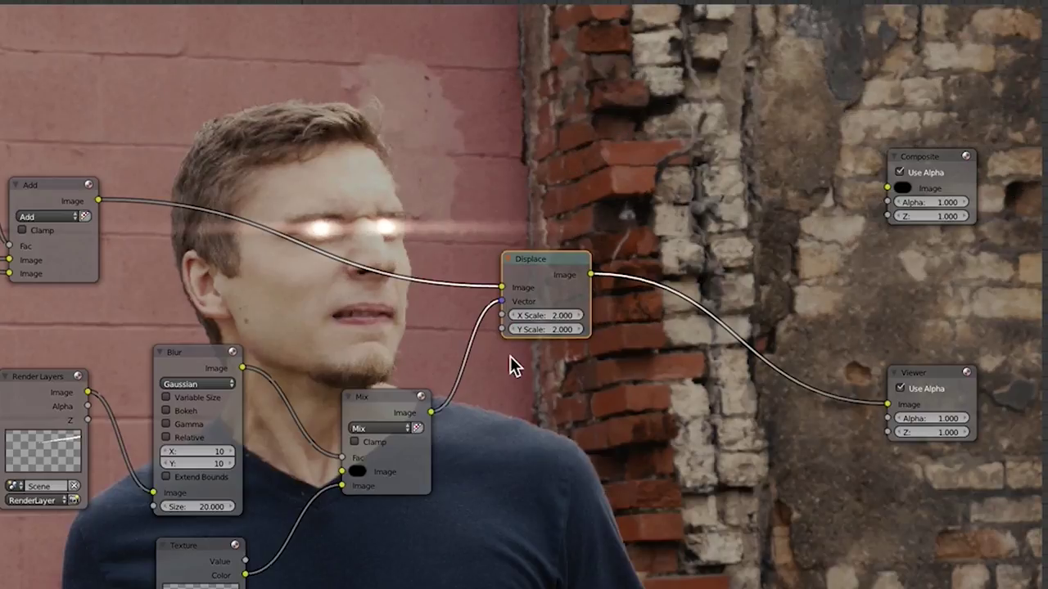
middle_drag(636, 433, 589, 391)
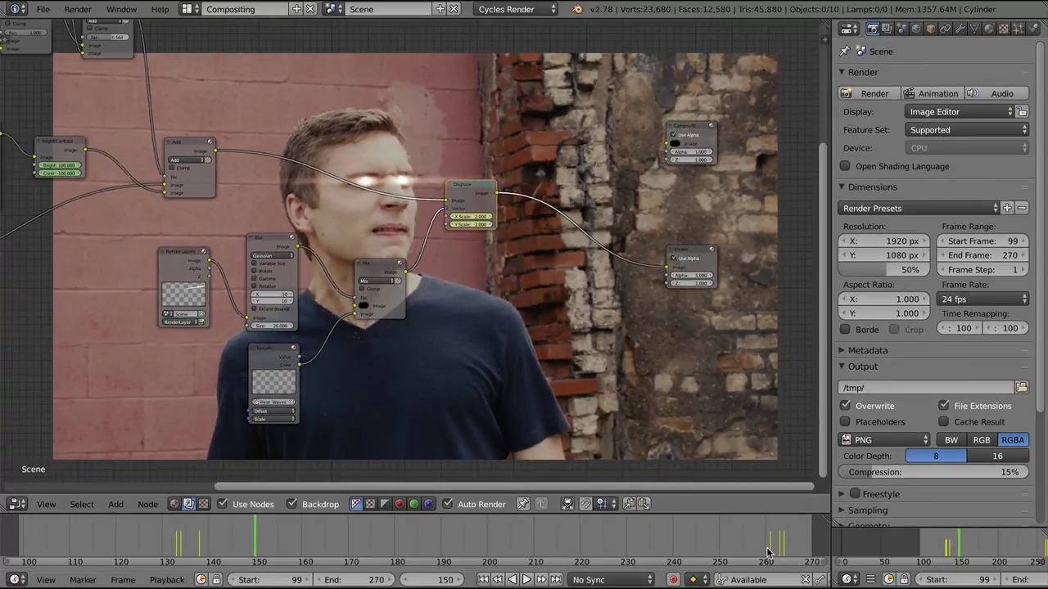
click(768, 553)
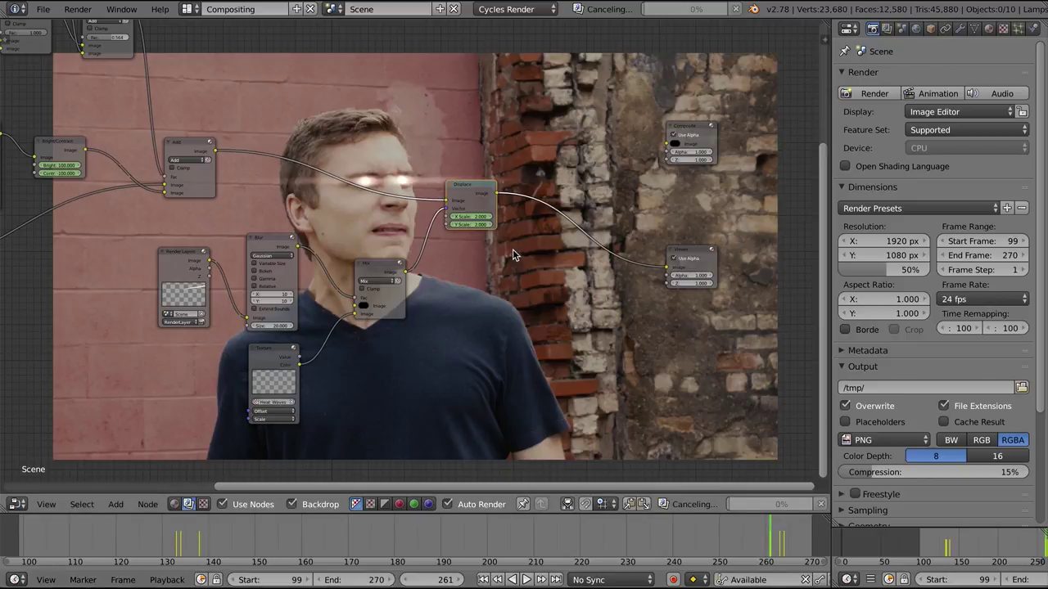
key(Return)
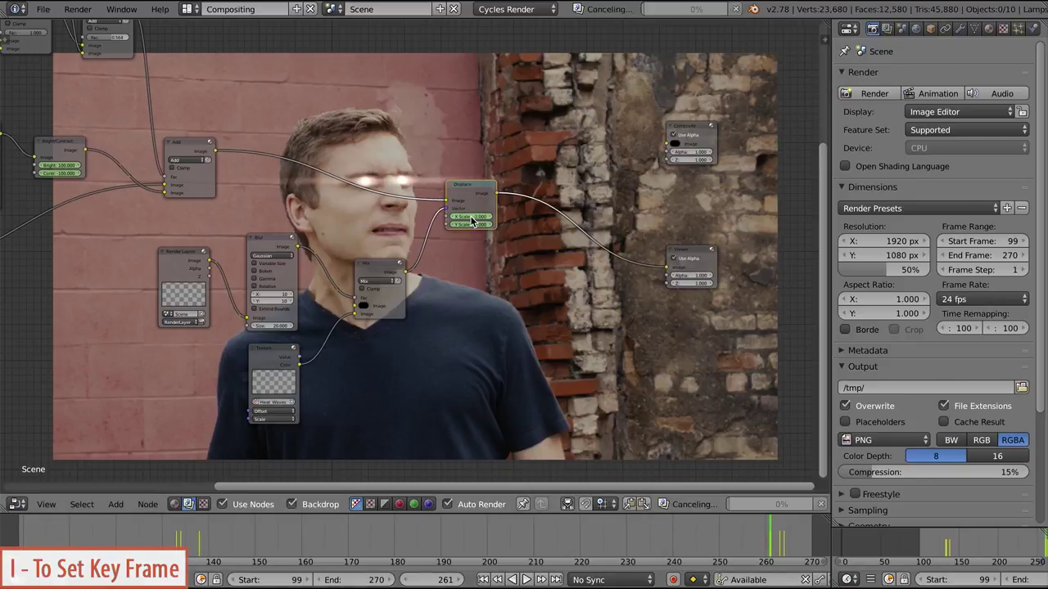
key(i)
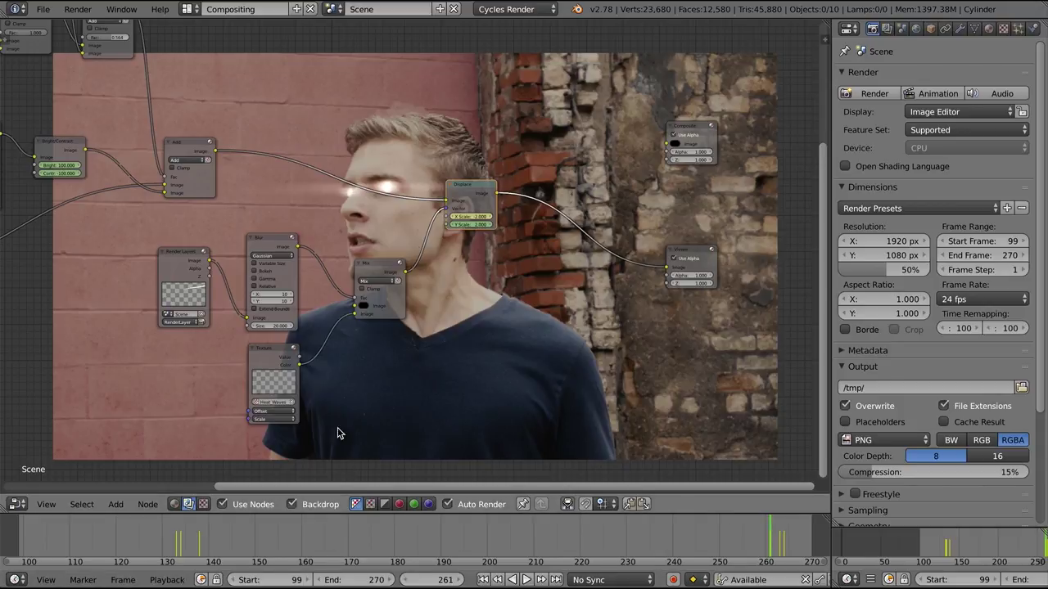
Return to frame 150 and keyframe the Displace node's X scale at 4
click(254, 540)
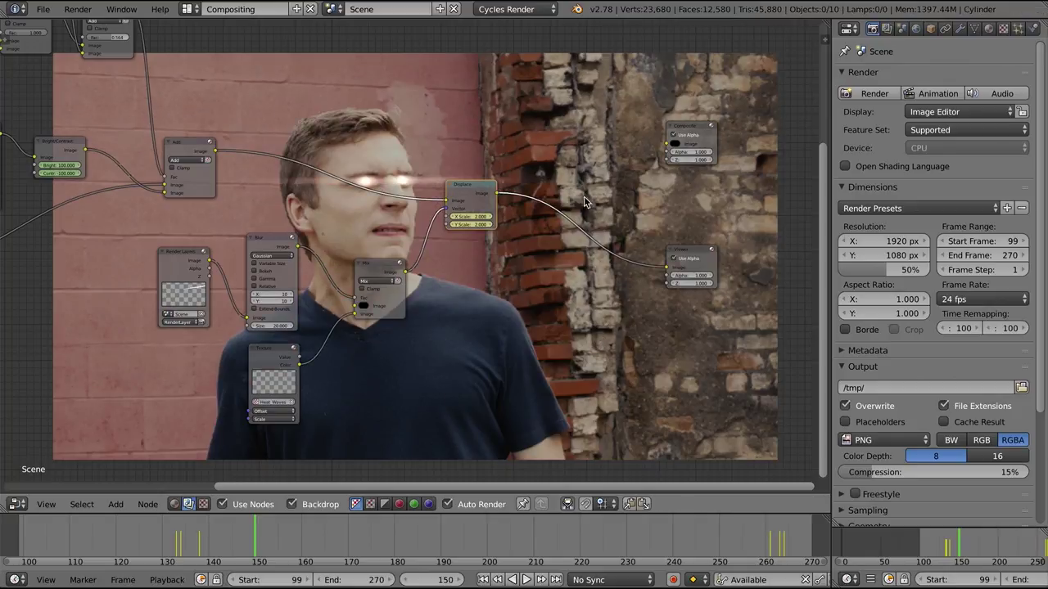
drag(694, 256, 712, 260)
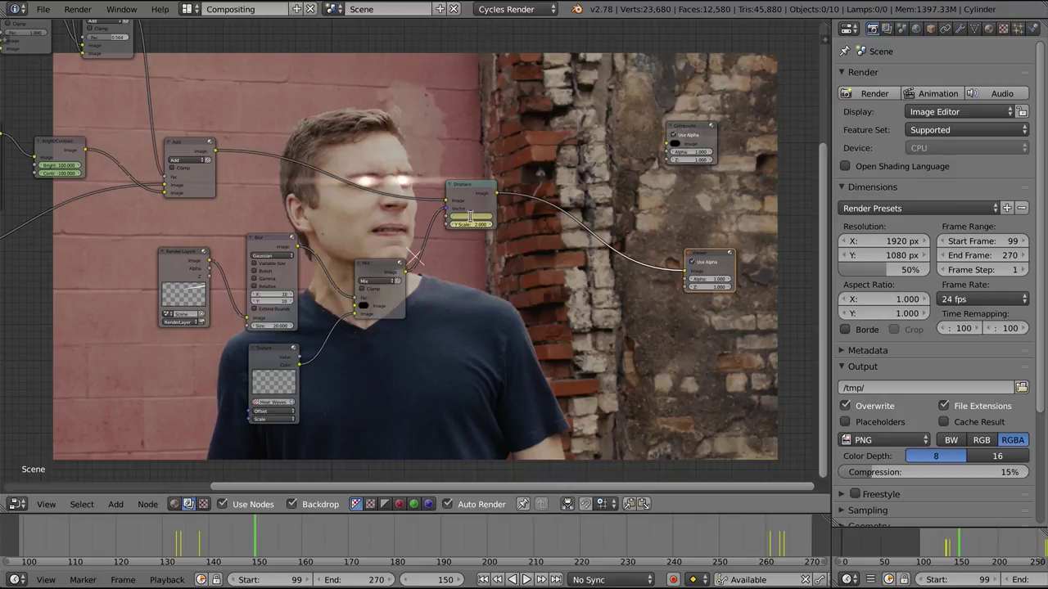
drag(469, 215, 473, 219)
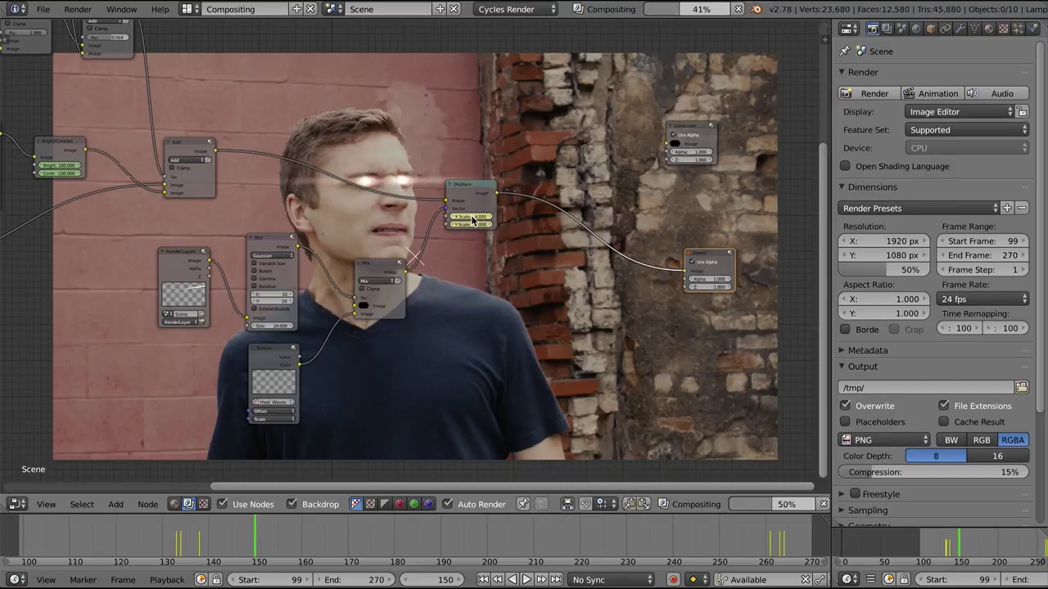
Insert a reroute point on the Displace output that feeds both the Composite and Viewer nodes, and spread those two nodes apart
drag(676, 131, 690, 141)
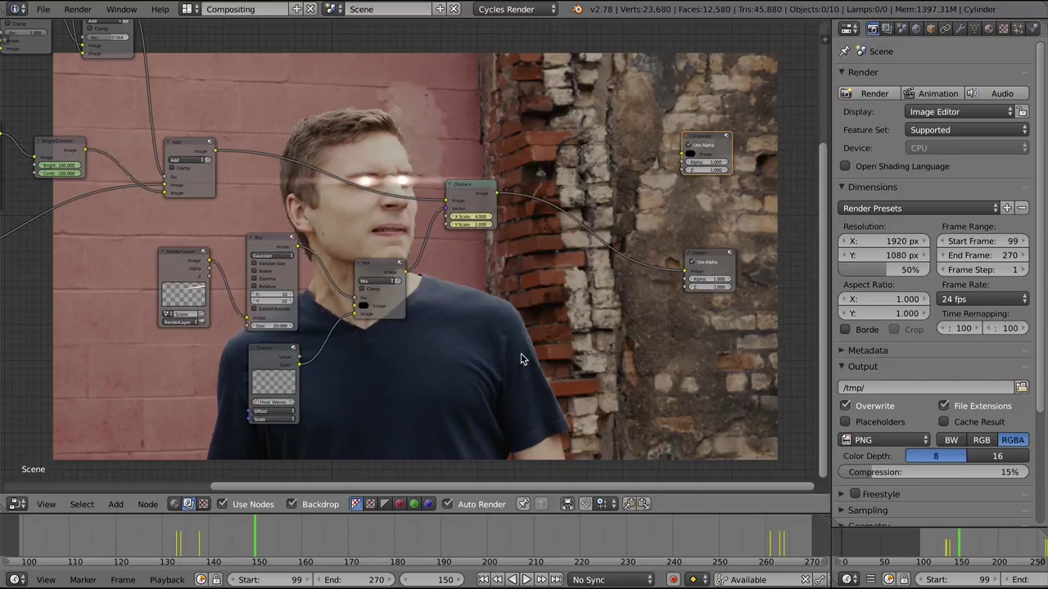
middle_drag(497, 309, 406, 336)
drag(633, 280, 654, 210)
middle_drag(654, 209, 657, 205)
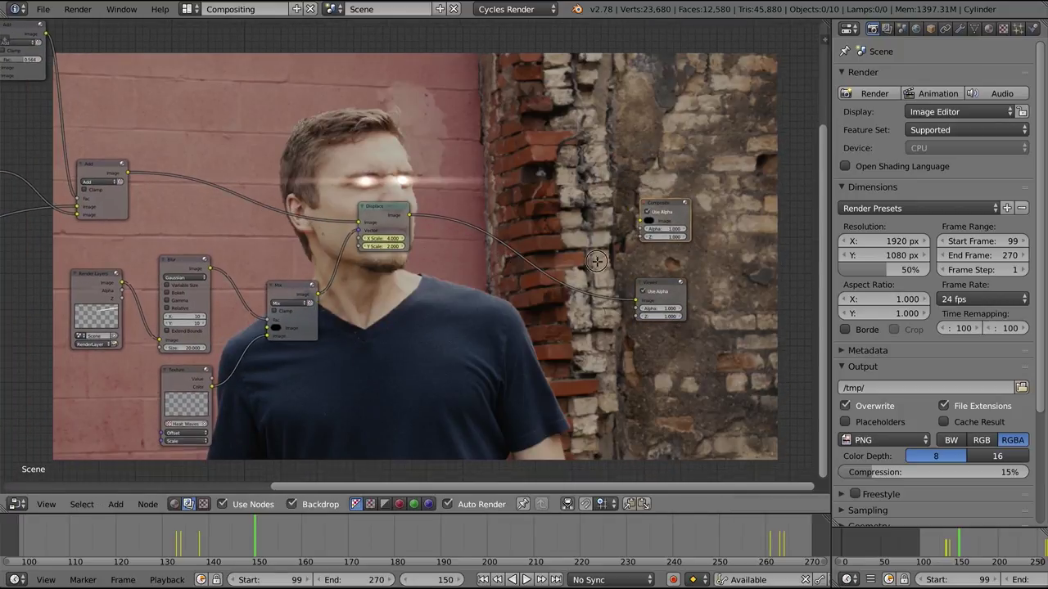
shift+drag(601, 283, 588, 316)
drag(594, 298, 640, 222)
drag(673, 297, 696, 334)
drag(595, 298, 633, 265)
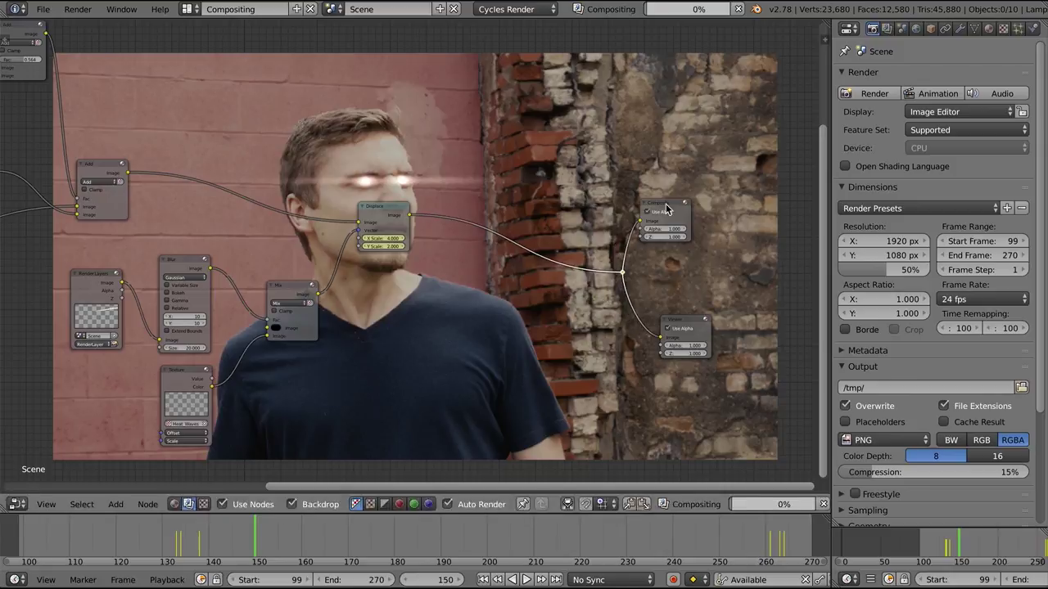
drag(664, 208, 690, 211)
Add a Mix node on the link between the Displace node and the reroute point
middle_drag(452, 318, 437, 300)
key(shift+a)
click(439, 298)
text(mix)
key(Return)
click(455, 214)
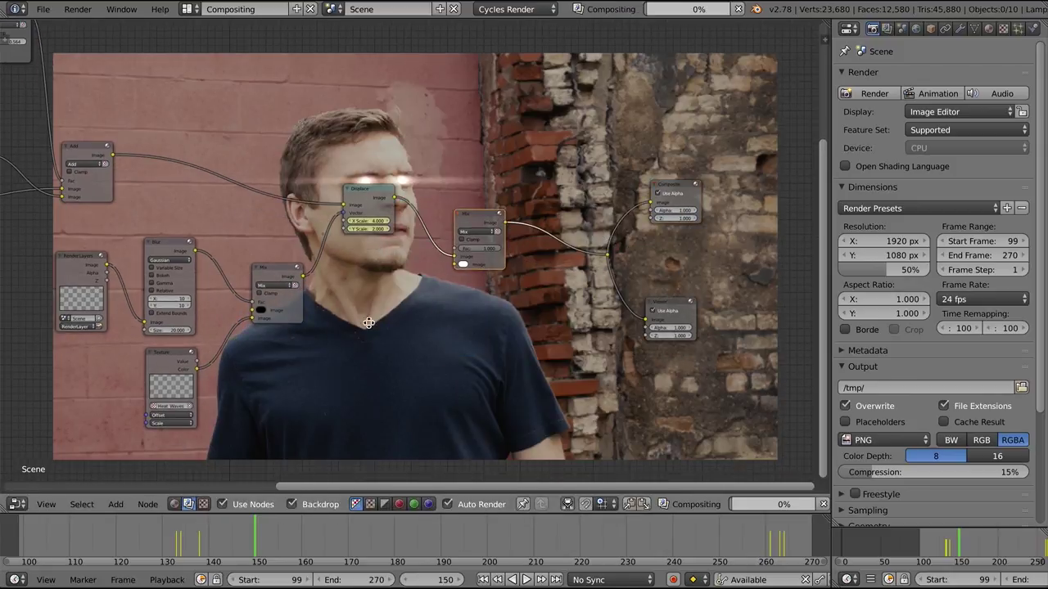
Link the Blur output to the new Mix node's Fac input and set its blend type to Screen
middle_drag(185, 264, 201, 266)
drag(211, 253, 306, 263)
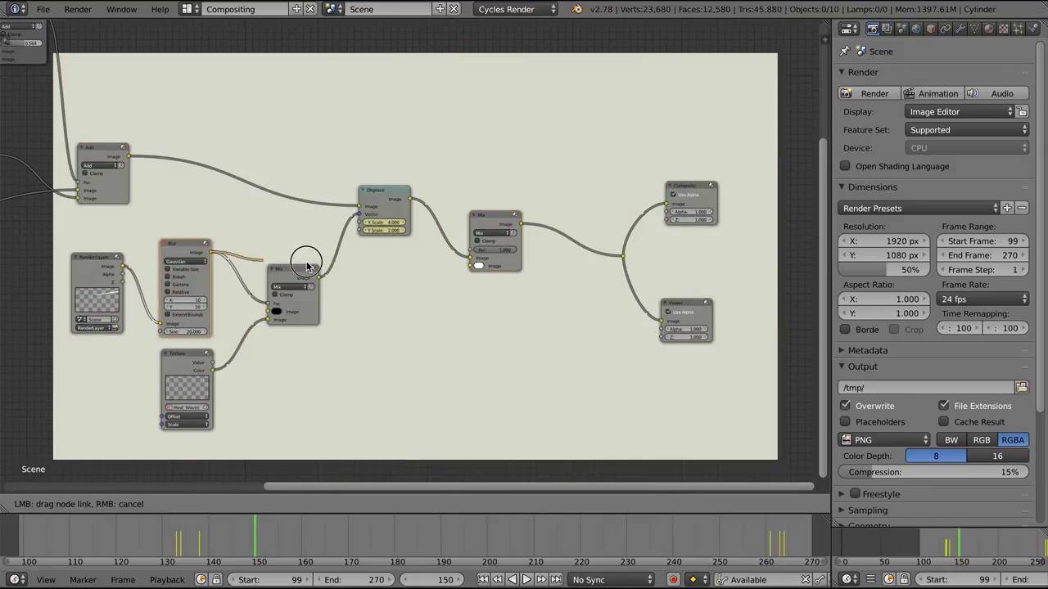
drag(475, 248, 477, 251)
click(491, 232)
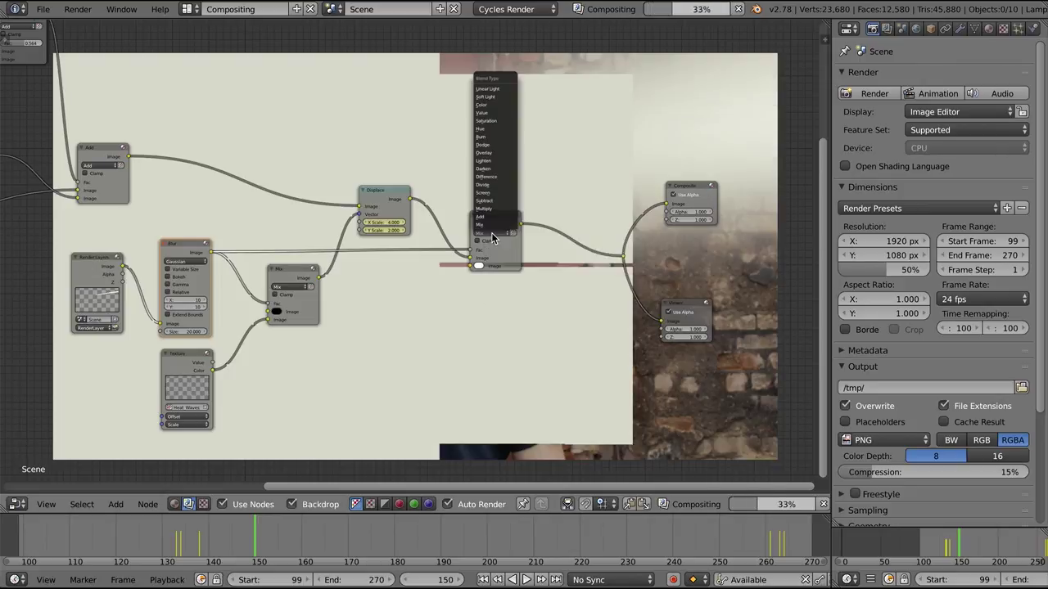
click(490, 193)
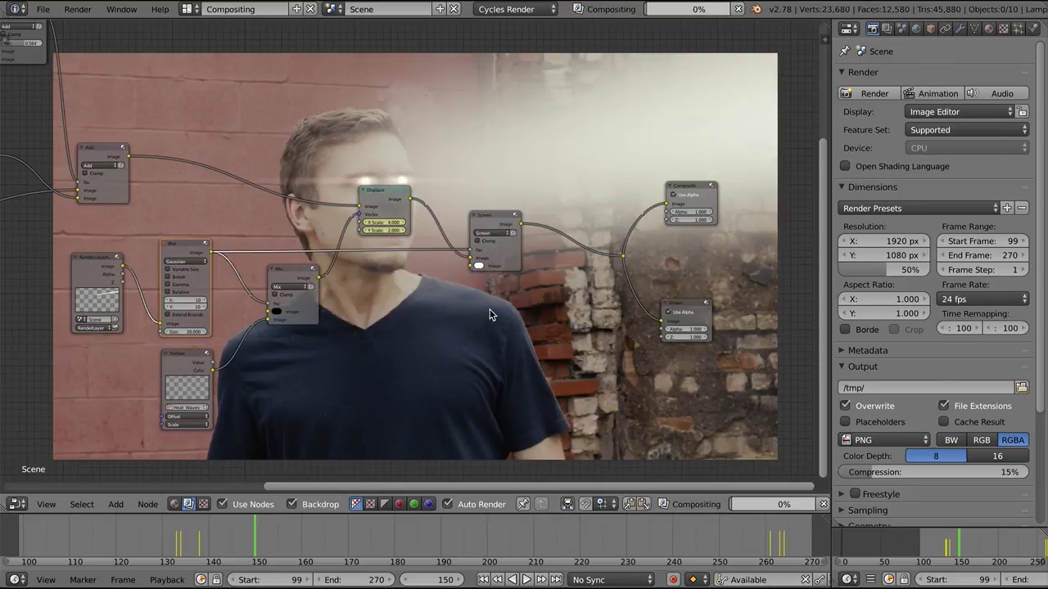
drag(485, 214, 492, 220)
Add a second Texture node beside the Heat_Waves texture, below the first Mix node
middle_drag(360, 382, 370, 373)
key(shift+a)
click(370, 373)
text(te)
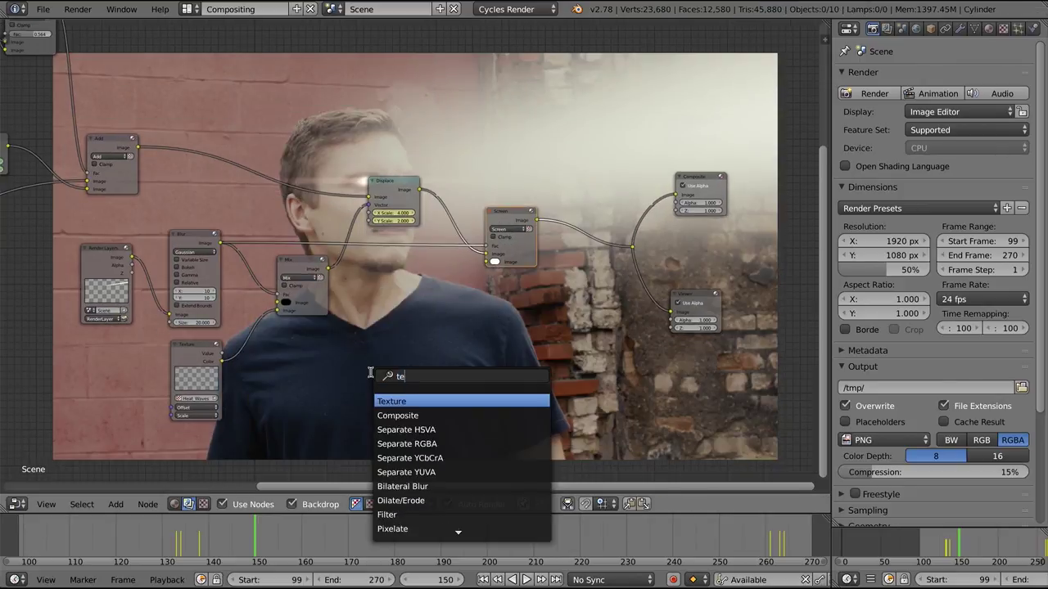
key(Return)
click(342, 323)
Create a new texture from Heat_Waves, name it Smoke and set its type to Clouds
click(1004, 28)
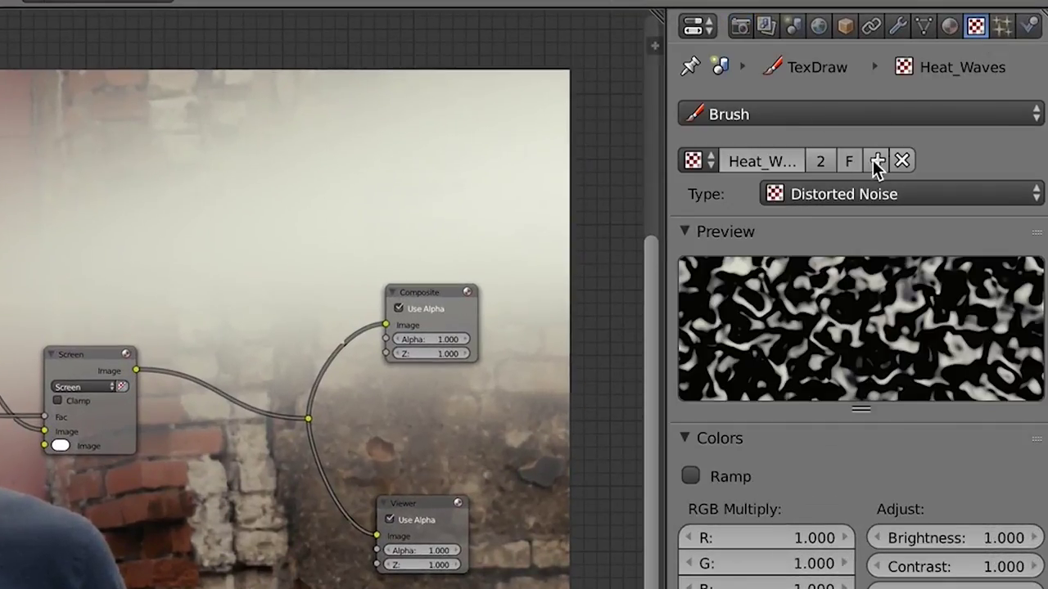
click(738, 158)
text(Smoke)
key(Return)
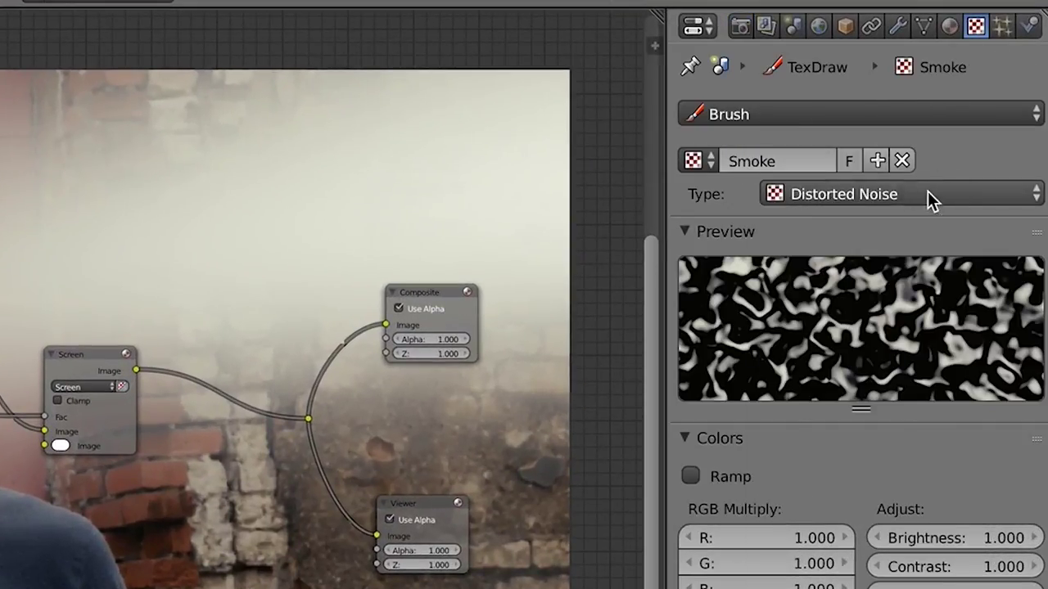
click(927, 195)
click(830, 283)
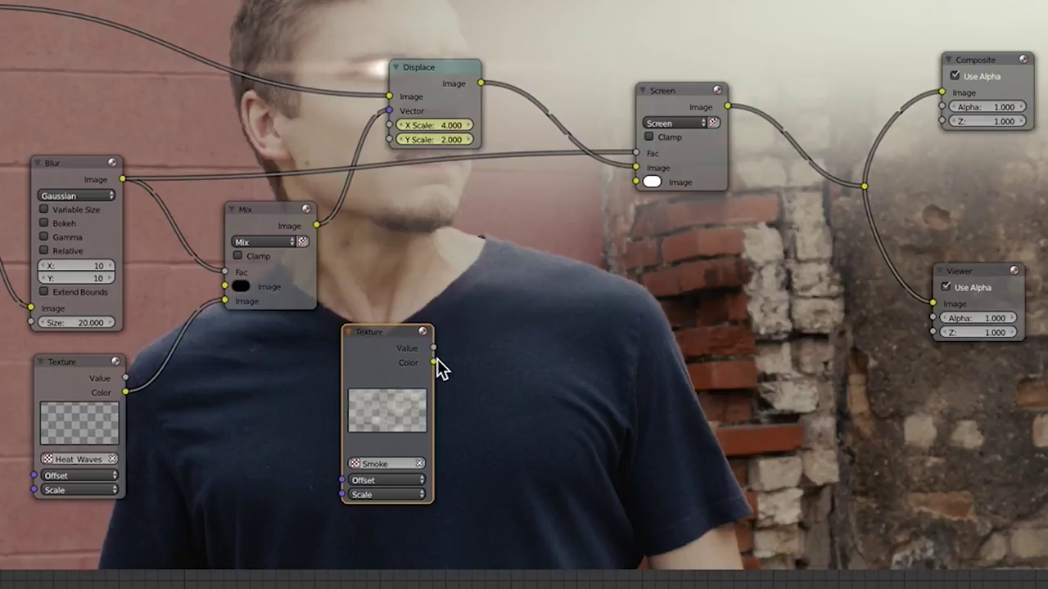
Link the Smoke texture's Color output to the Screen node's second image and set the texture's X scale to 2
drag(637, 176, 636, 182)
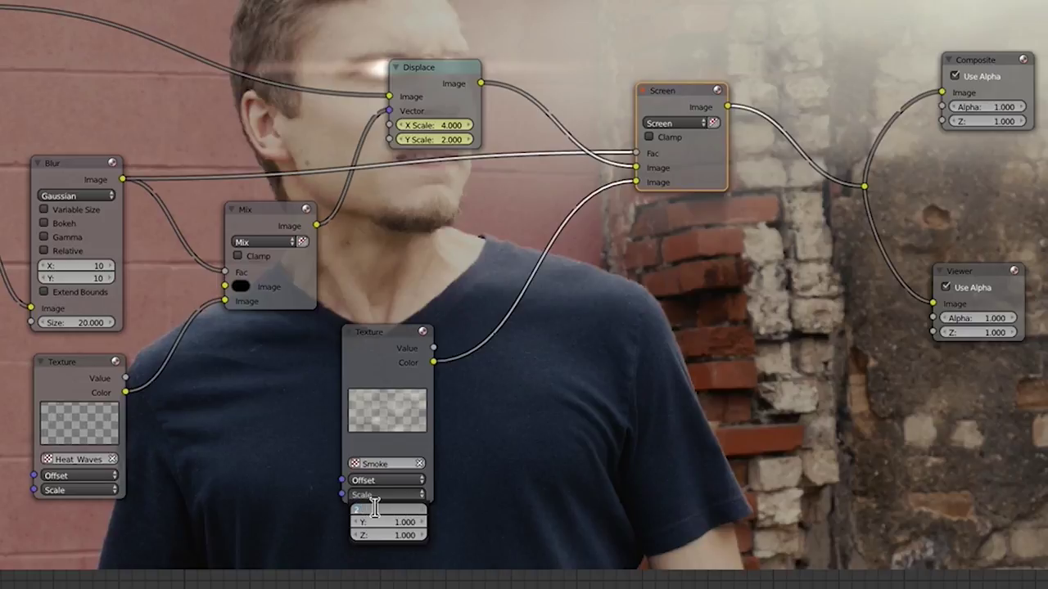
key(Return)
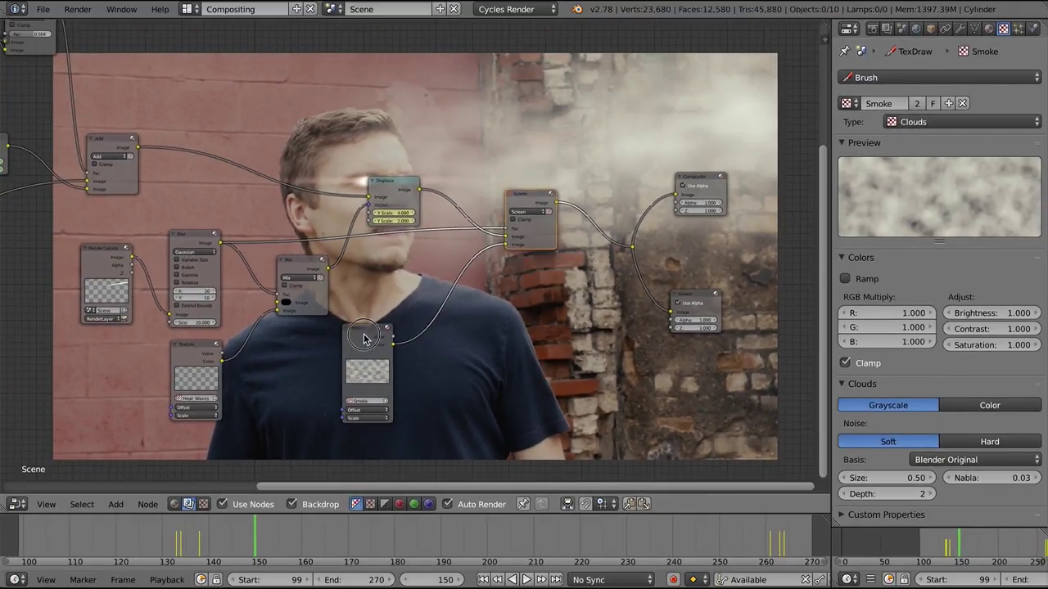
Add a ColorRamp node on the link between the Smoke texture and the Screen node
drag(366, 336, 345, 347)
key(shift+a)
click(461, 384)
text(col)
key(Down)
key(Down)
key(Return)
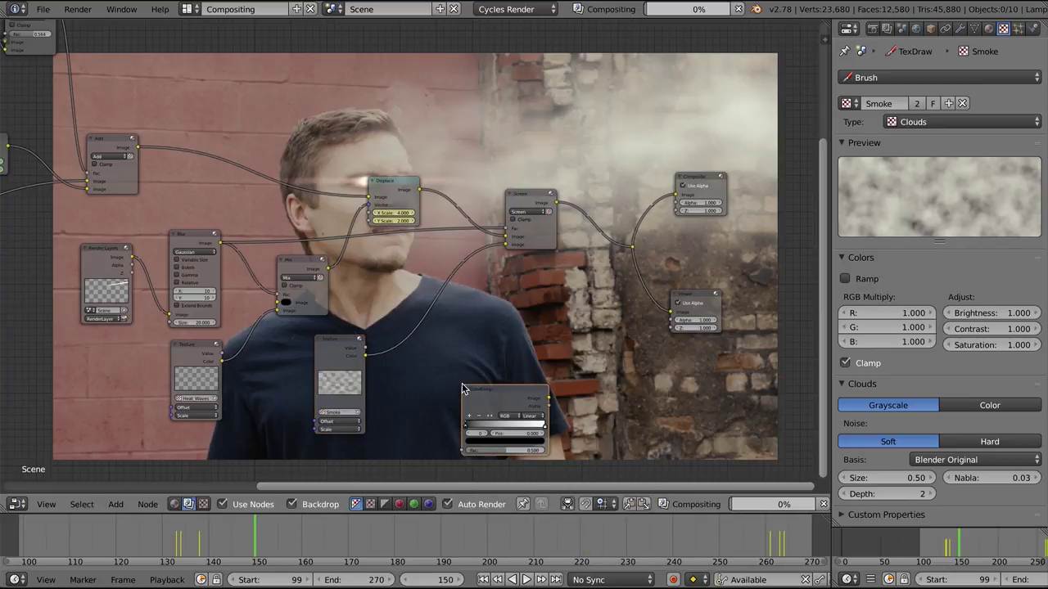
click(400, 327)
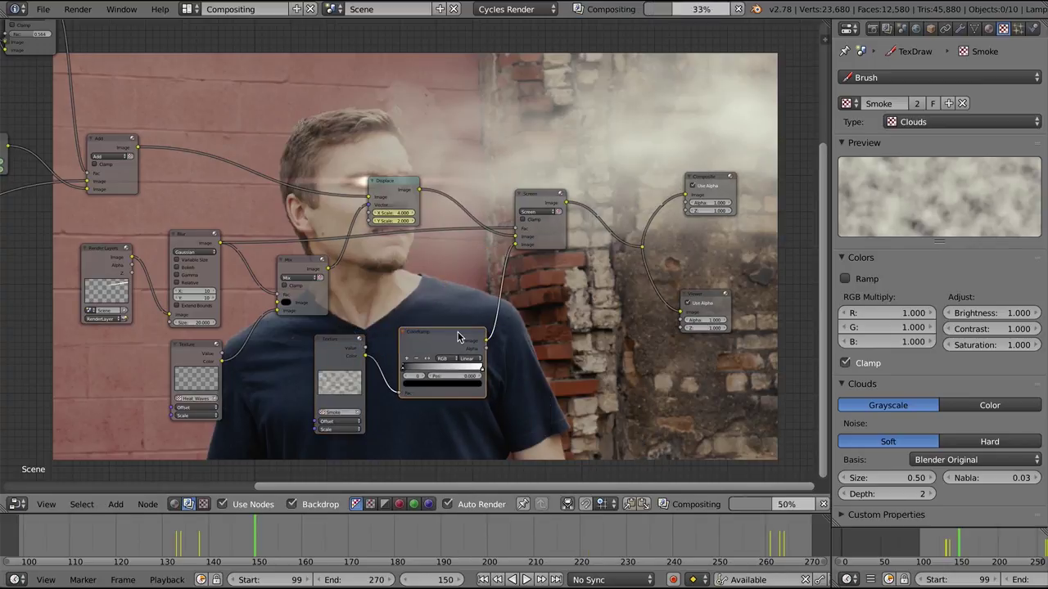
Move the ColorRamp's black stop to about 0.14 and its white stop to 0.982
click(415, 370)
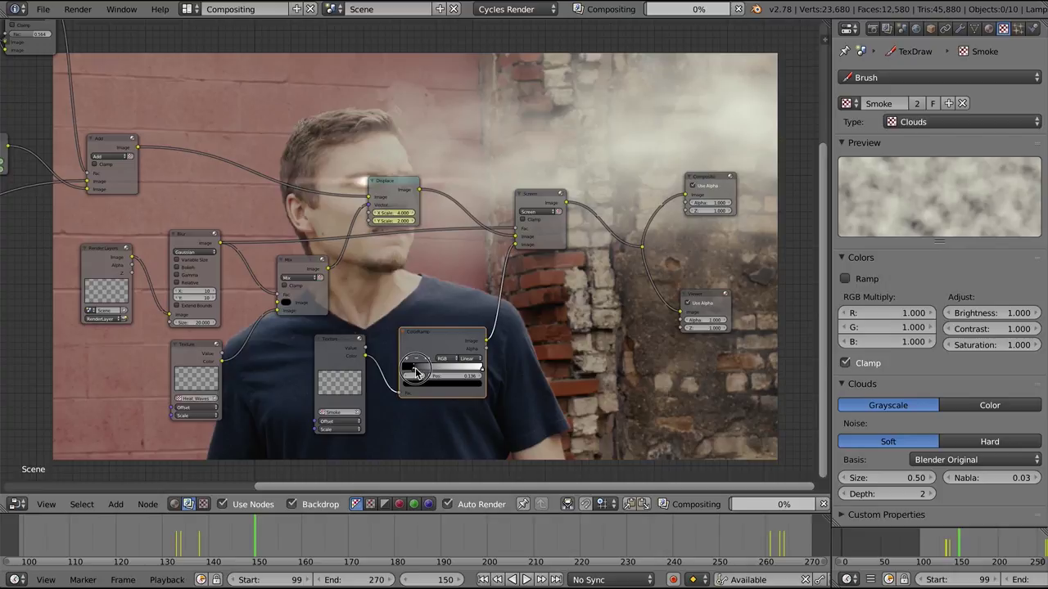
drag(482, 370, 473, 370)
click(477, 370)
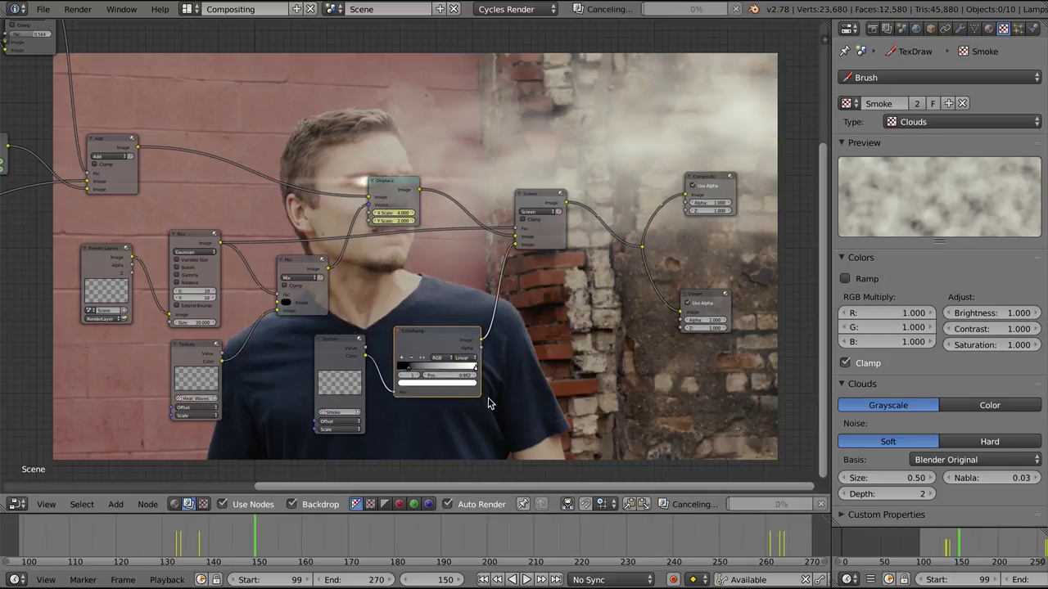
Set the Smoke texture's scale to 2, 2 and 3, and darken the ColorRamp's white stop to a gray of about 0.45
click(338, 429)
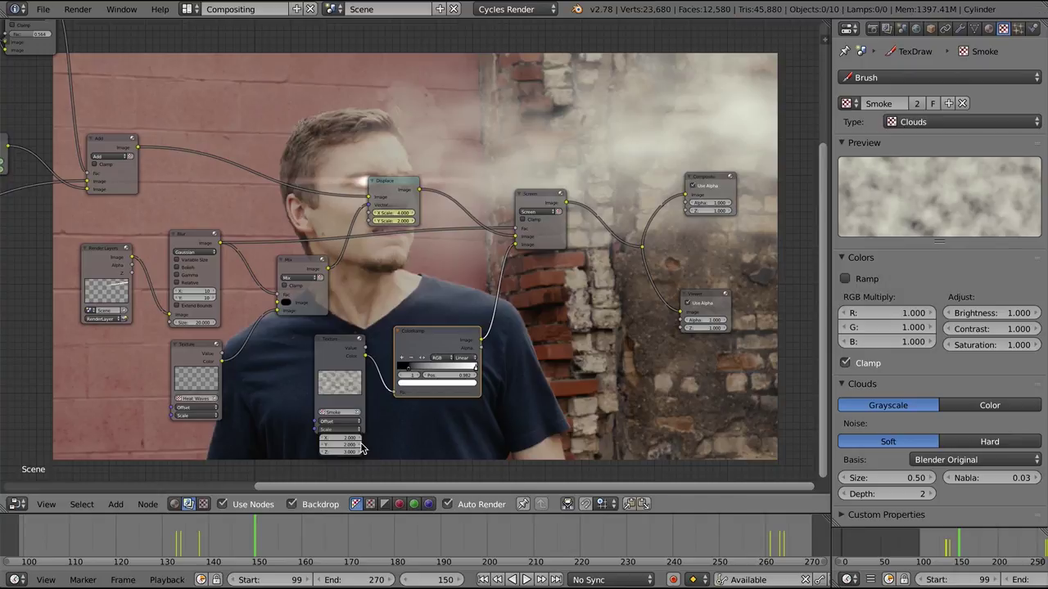
click(467, 386)
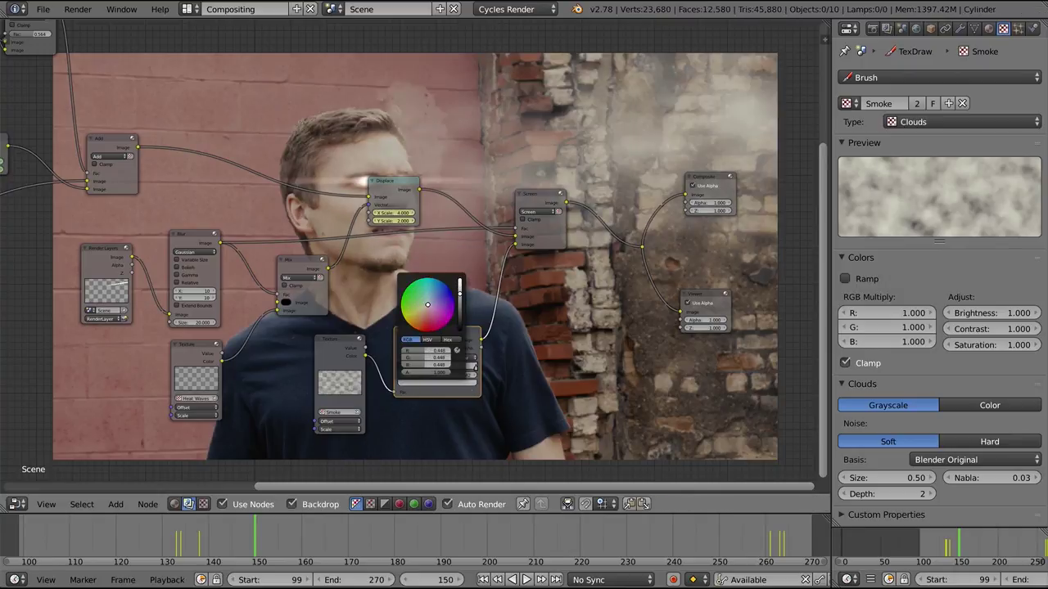
scroll(596, 384, down, 1)
middle_drag(596, 384, 573, 373)
scroll(591, 385, up, 1)
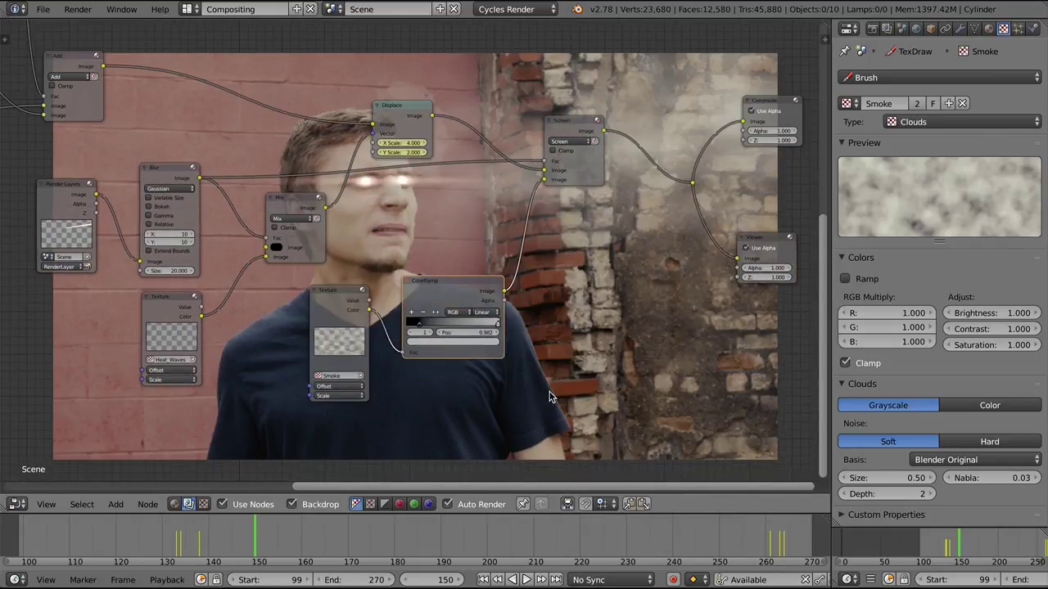
Keyframe the Smoke texture's offset at frame 138
scroll(540, 397, up, 1)
click(201, 546)
click(200, 547)
click(334, 398)
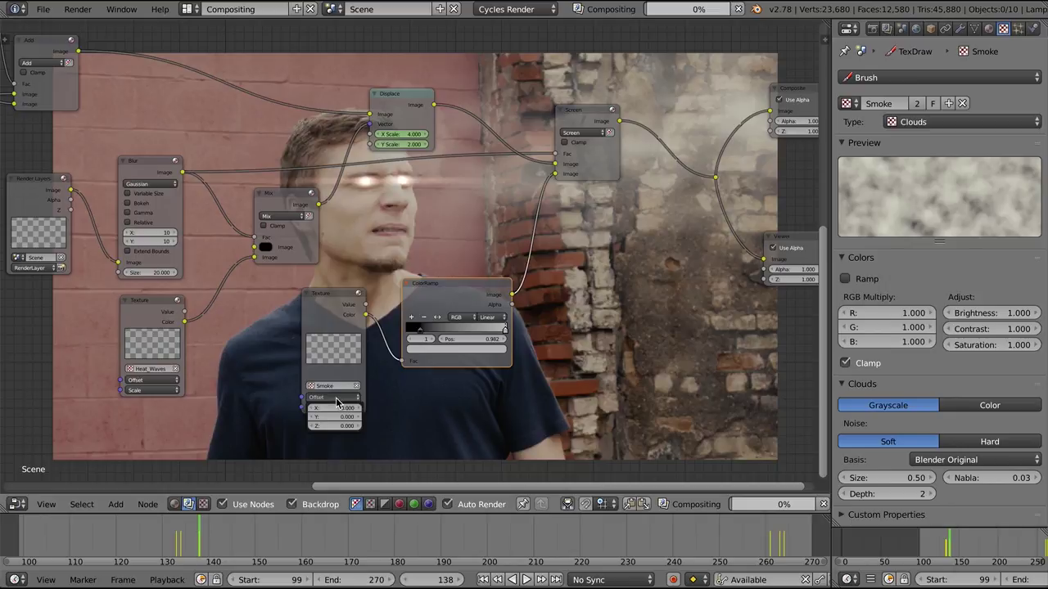
key(Up)
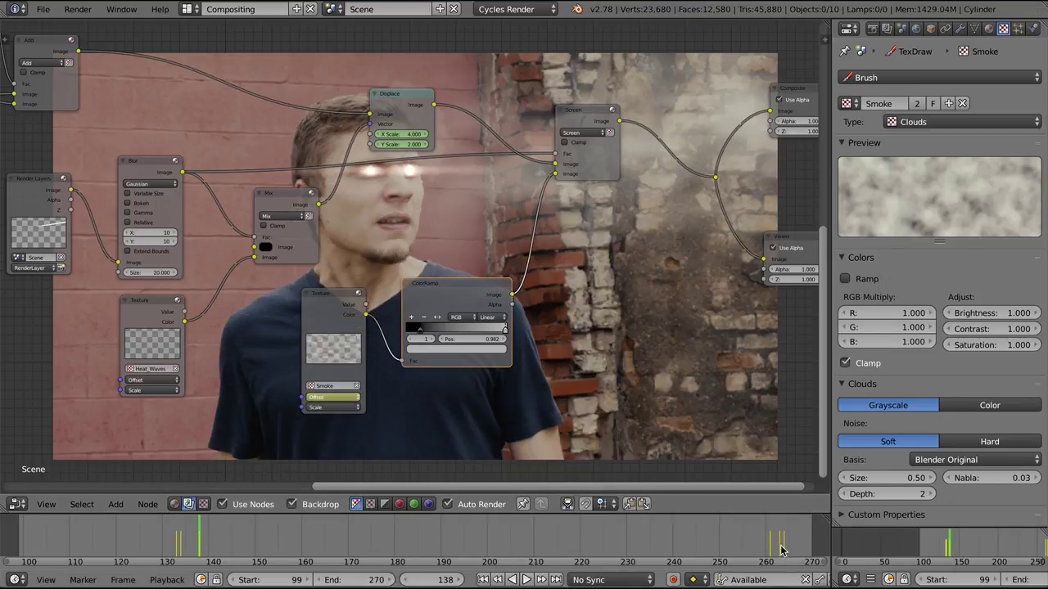
Keyframe the Smoke texture's offset at frame 261 and render that frame to check the smoke
click(329, 398)
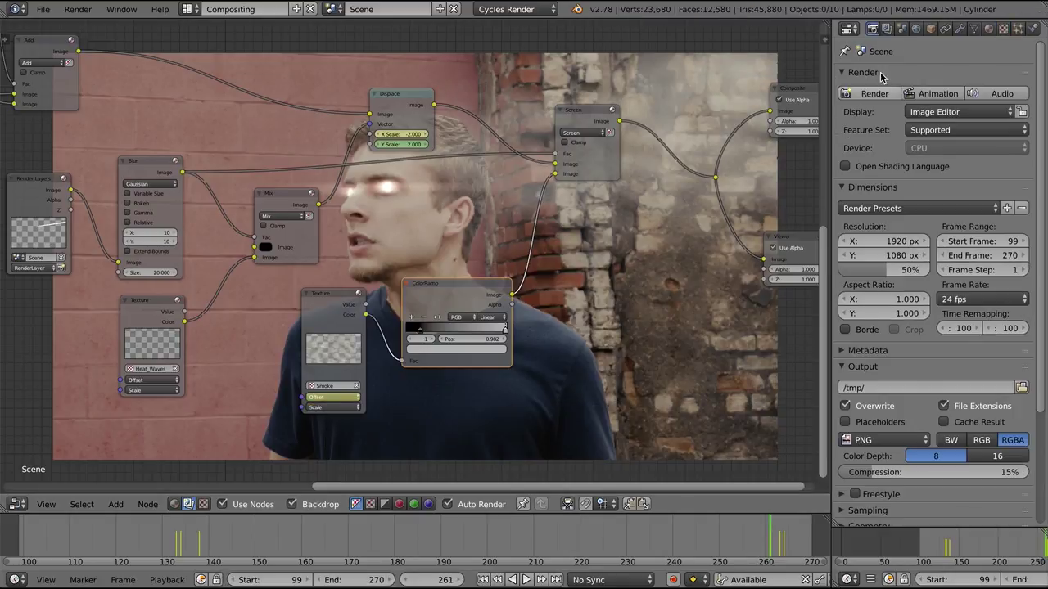
key(F11)
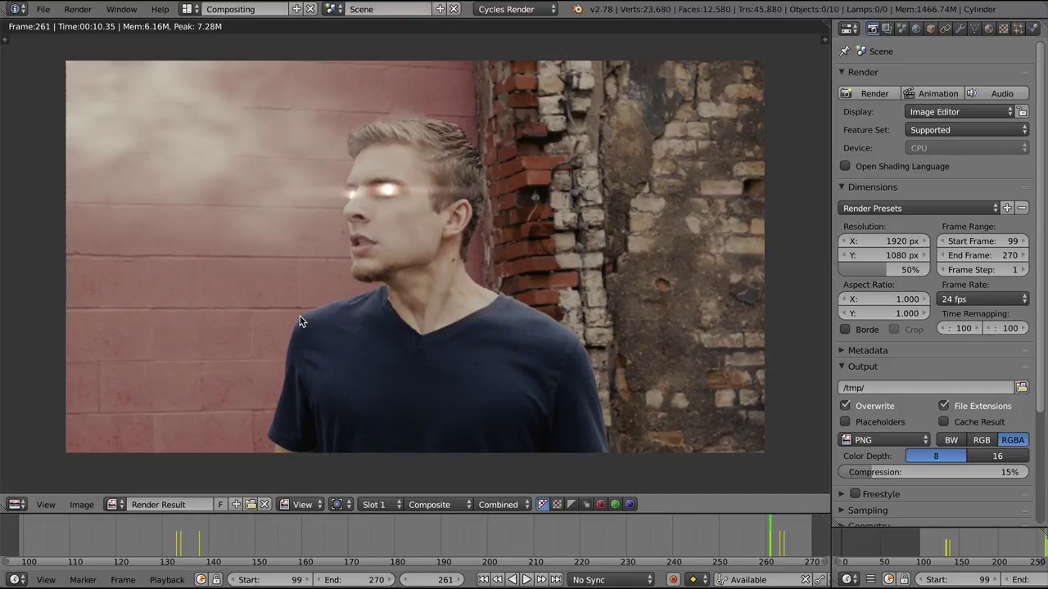
click(411, 330)
key(Escape)
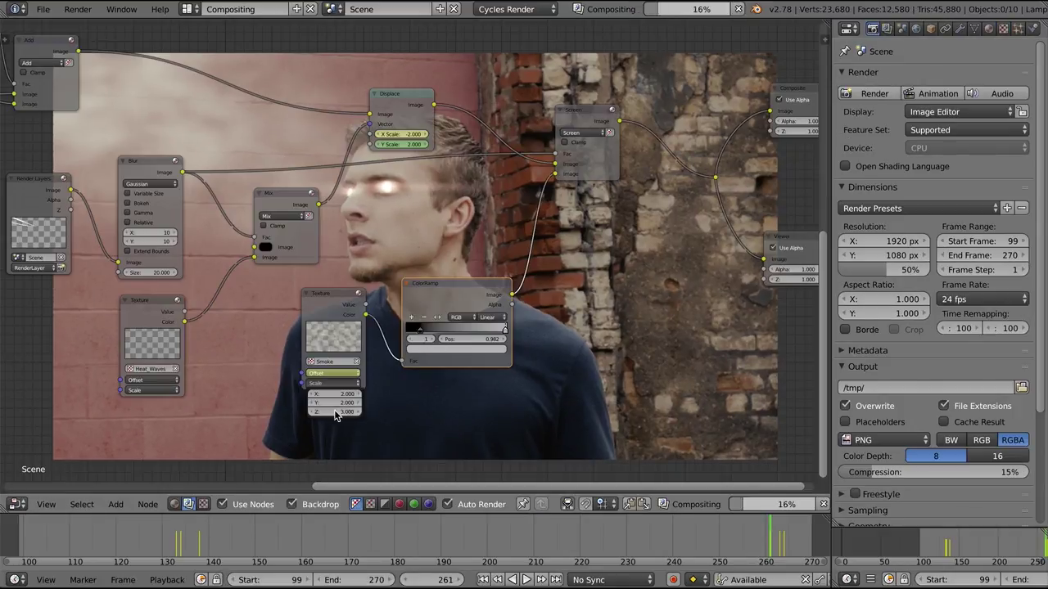
Set the Smoke texture's Z scale to 6
click(335, 413)
text(6)
key(Return)
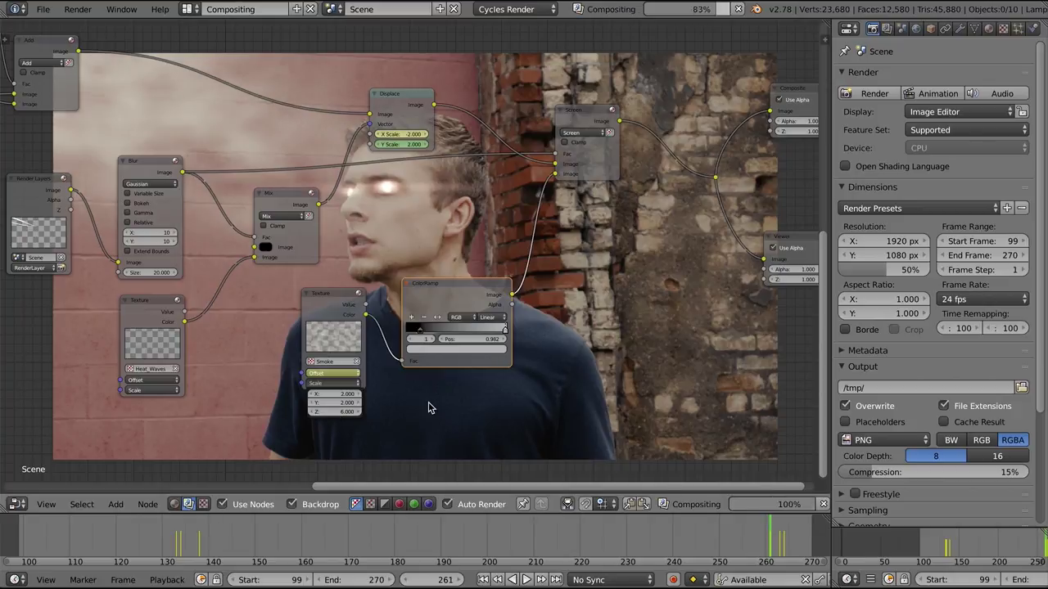
click(501, 354)
scroll(603, 306, down, 3)
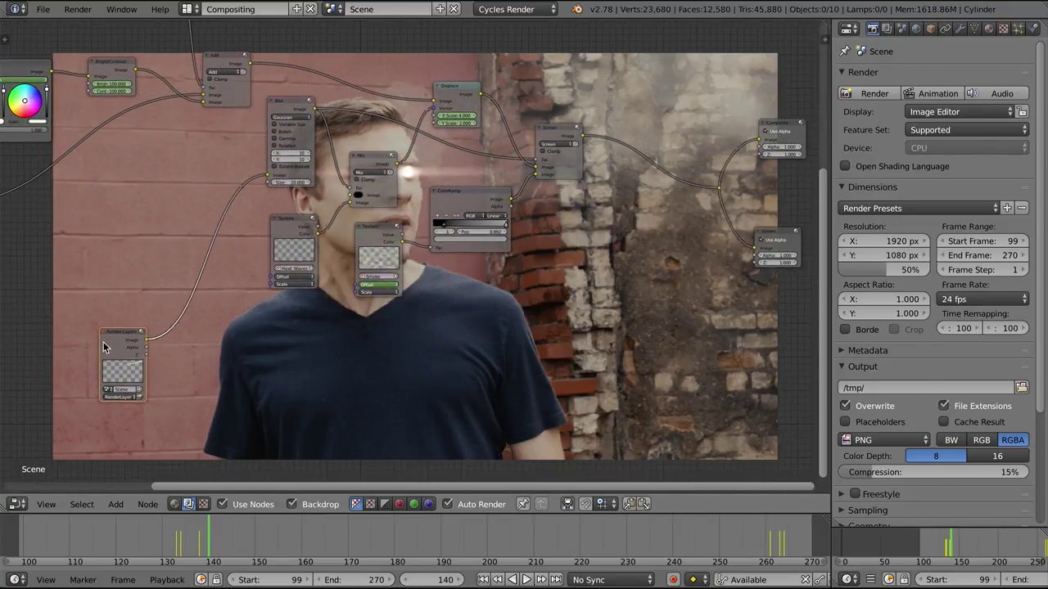
Overlay the rendered beams on the screened footage with an Alpha Over node, feeding both the Composite and Viewer outputs
ctrl+shift+click(127, 340)
middle_drag(644, 220, 629, 232)
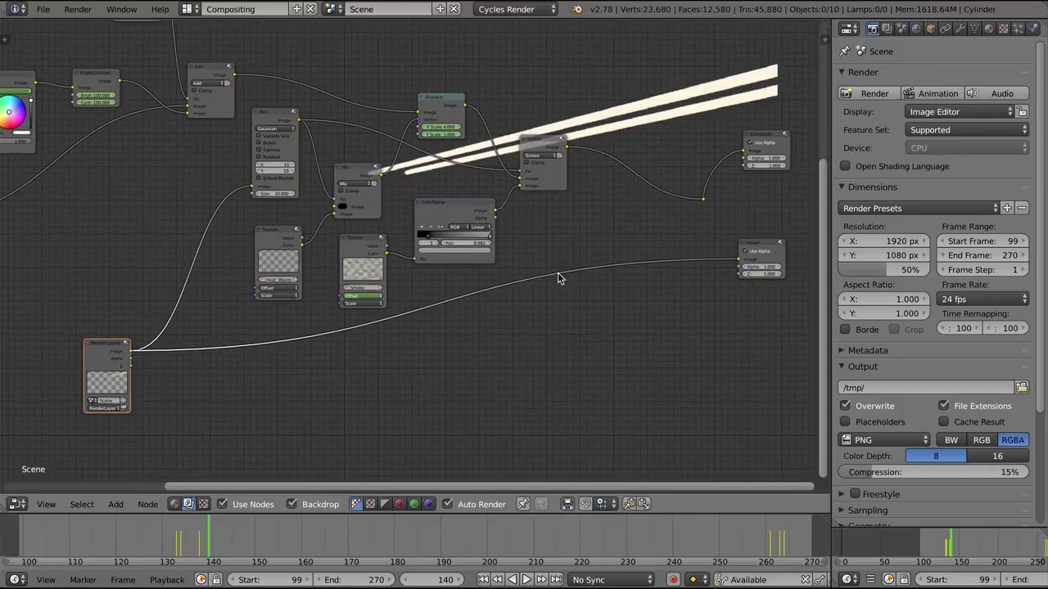
key(shift+a)
click(578, 237)
text(over)
key(Return)
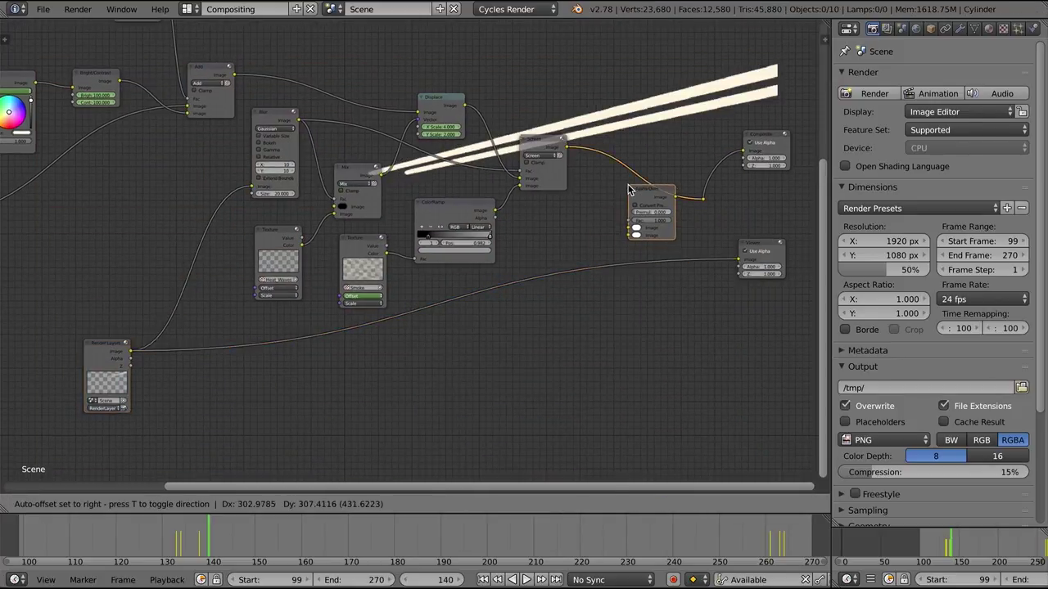
click(629, 192)
drag(703, 199, 740, 260)
drag(131, 351, 628, 235)
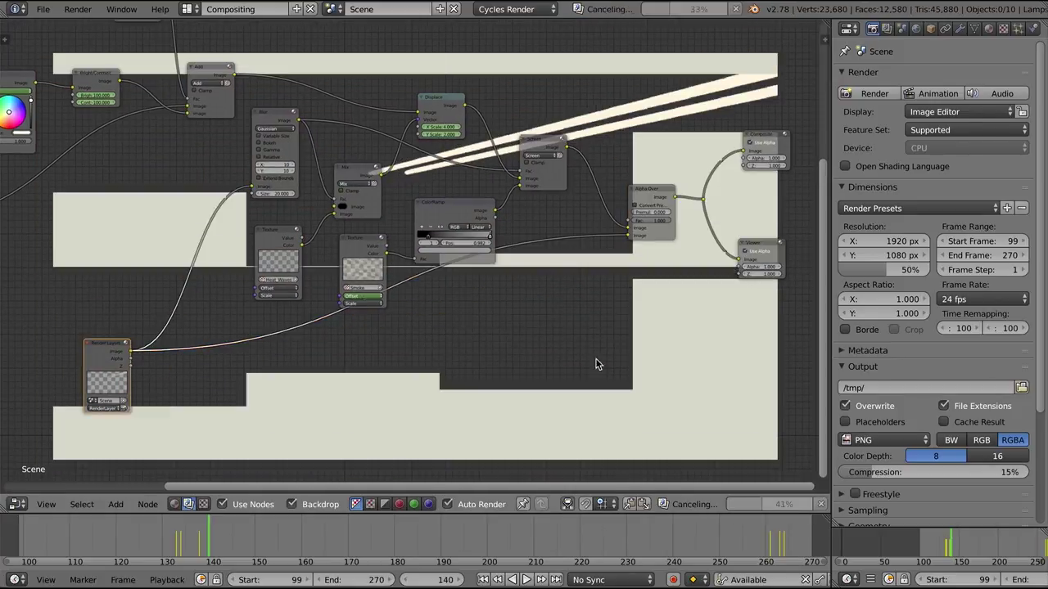
Tidy the node layout by repositioning the Alpha Over, reroute and Composite nodes
drag(649, 195, 652, 239)
scroll(766, 287, down, 1)
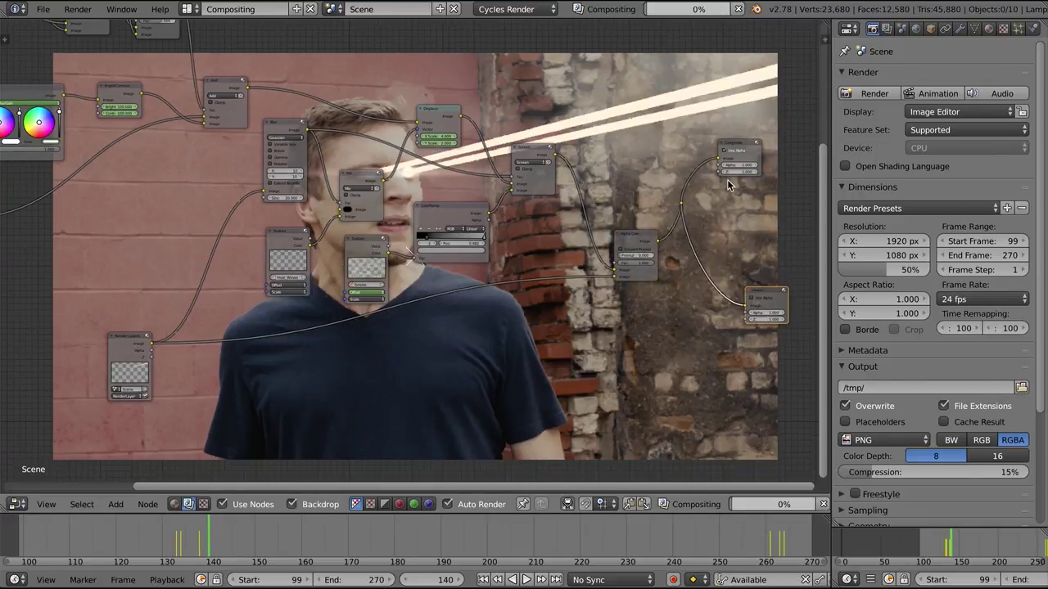
drag(681, 204, 718, 260)
drag(748, 145, 776, 212)
click(636, 238)
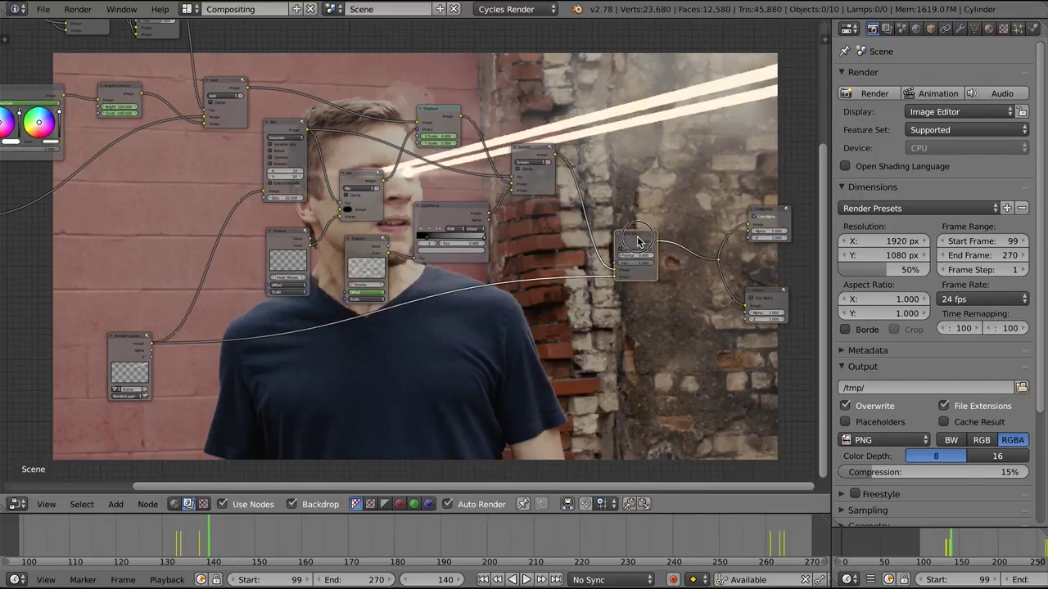
drag(638, 241, 642, 263)
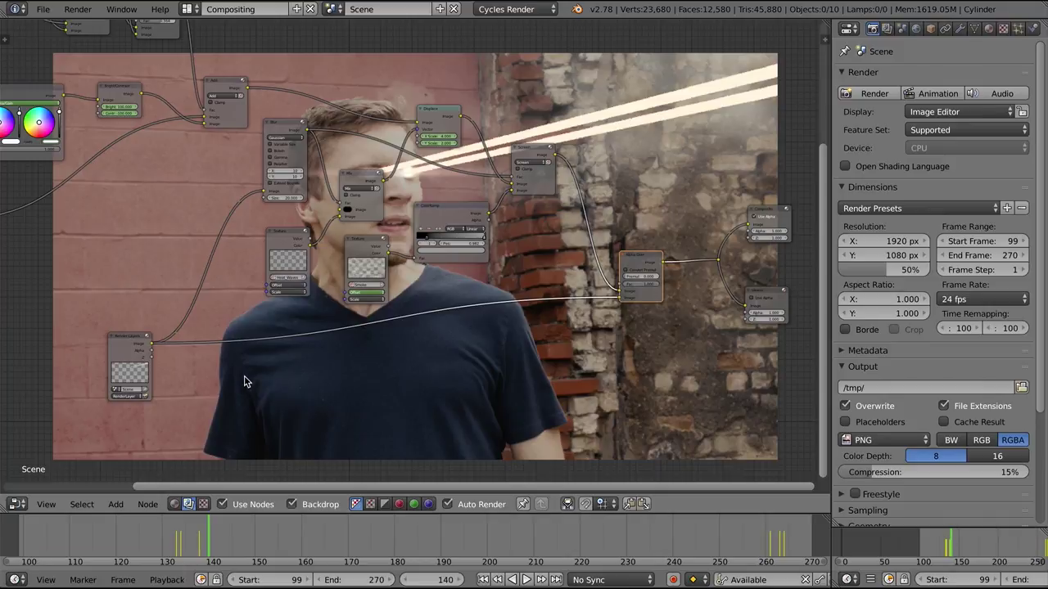
Insert a Blur node between the Render Layers and Alpha Over nodes and set its X and Y to 2
scroll(248, 387, up, 1)
key(shift+a)
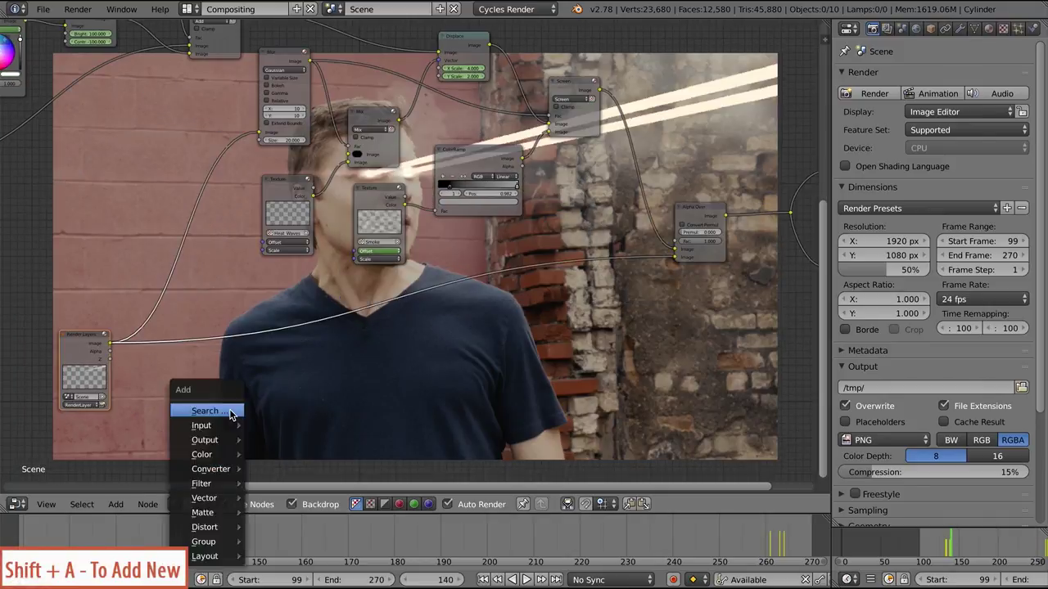
click(230, 414)
text(blur)
click(241, 455)
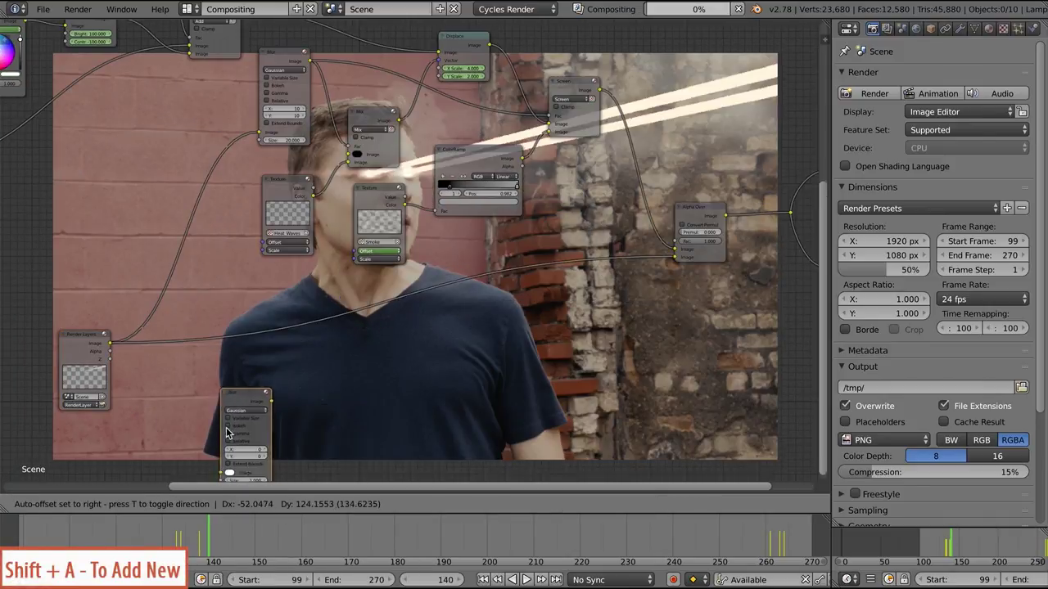
click(209, 355)
drag(228, 370, 229, 377)
text(2)
double_click(228, 402)
text(2)
Insert a Displace node between the new Blur node and the Alpha Over node
key(shift+a)
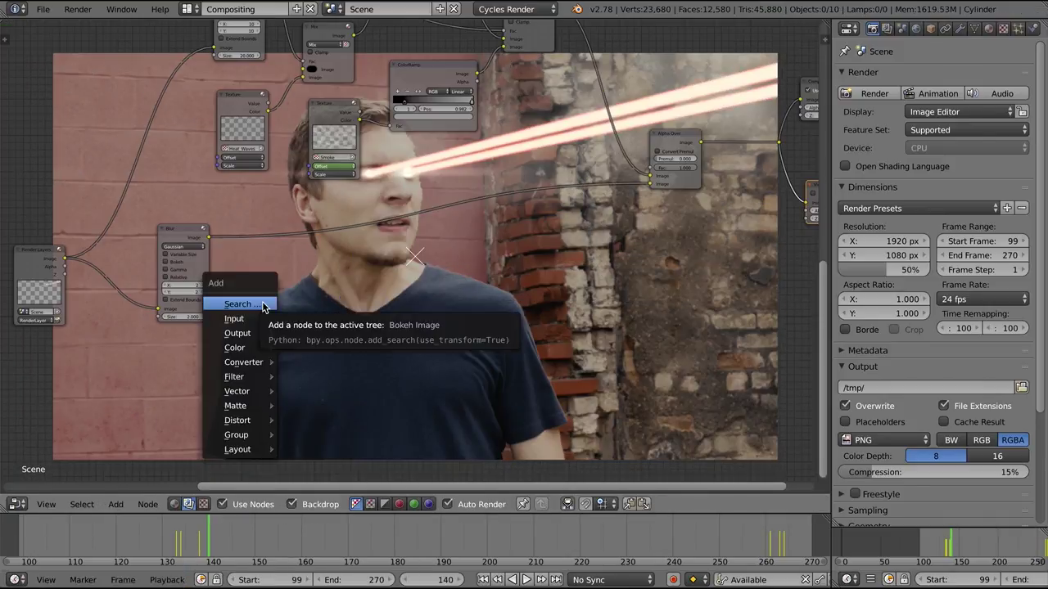
click(263, 306)
text(dis)
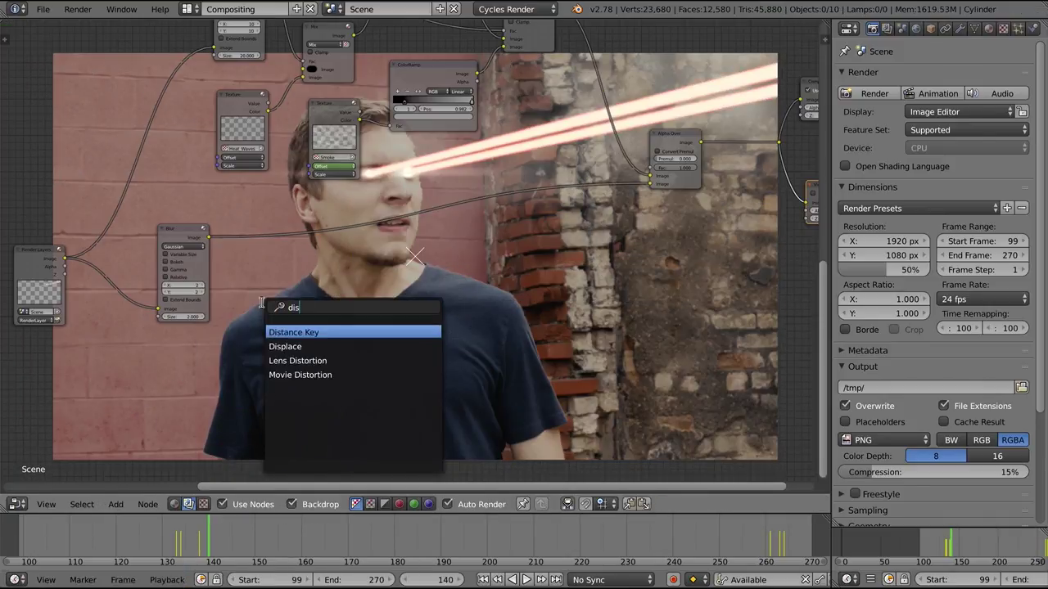
key(Down)
key(Return)
click(321, 270)
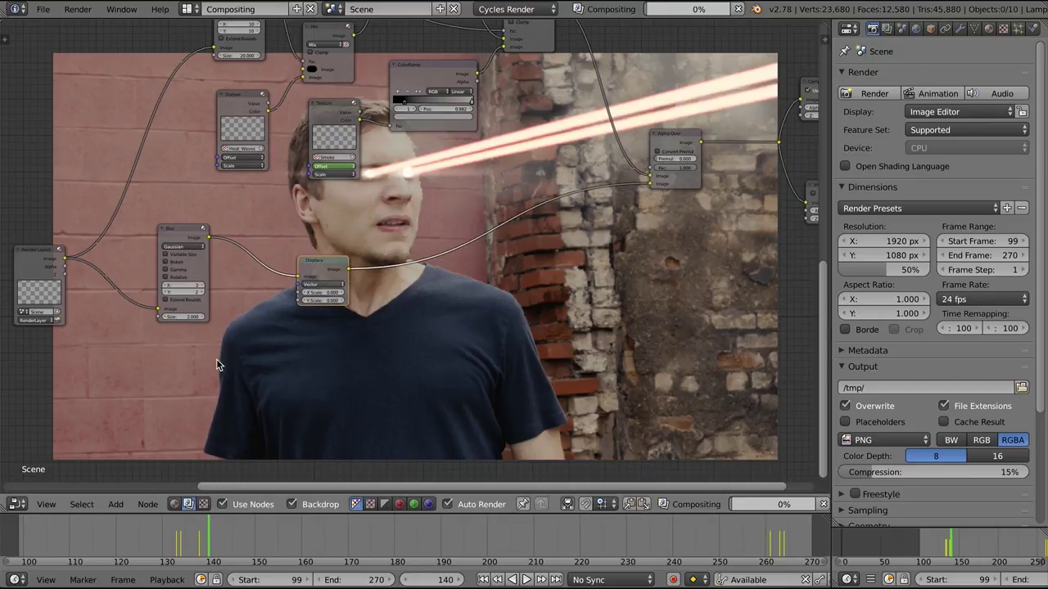
Add a Texture node using the Heat Waves texture and connect its Value output to the new Displace node's Vector input
key(shift+a)
click(194, 366)
text(tex)
key(Return)
click(169, 352)
click(165, 424)
click(180, 443)
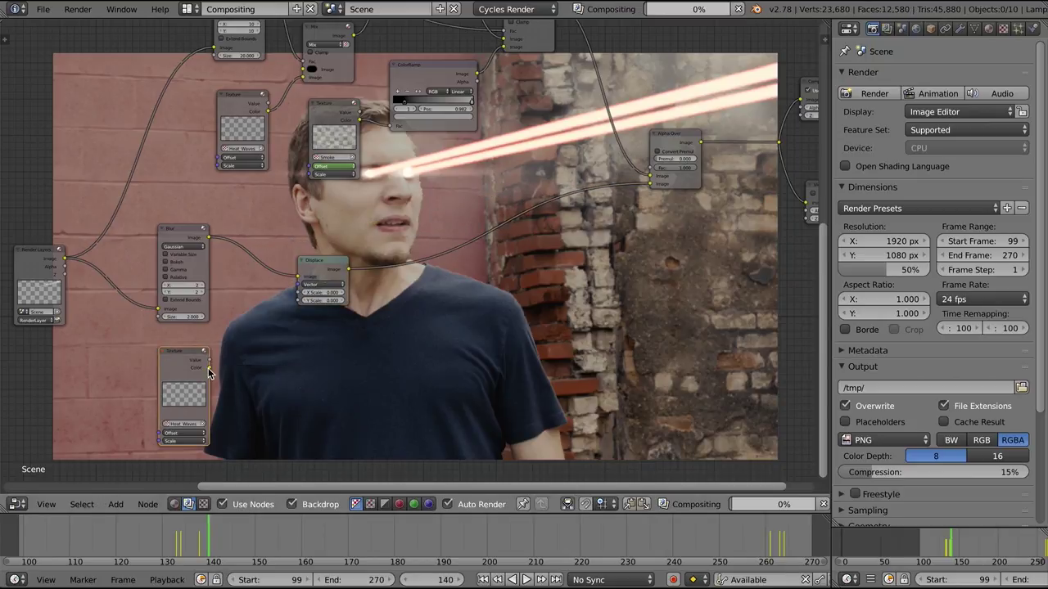
drag(208, 368, 298, 291)
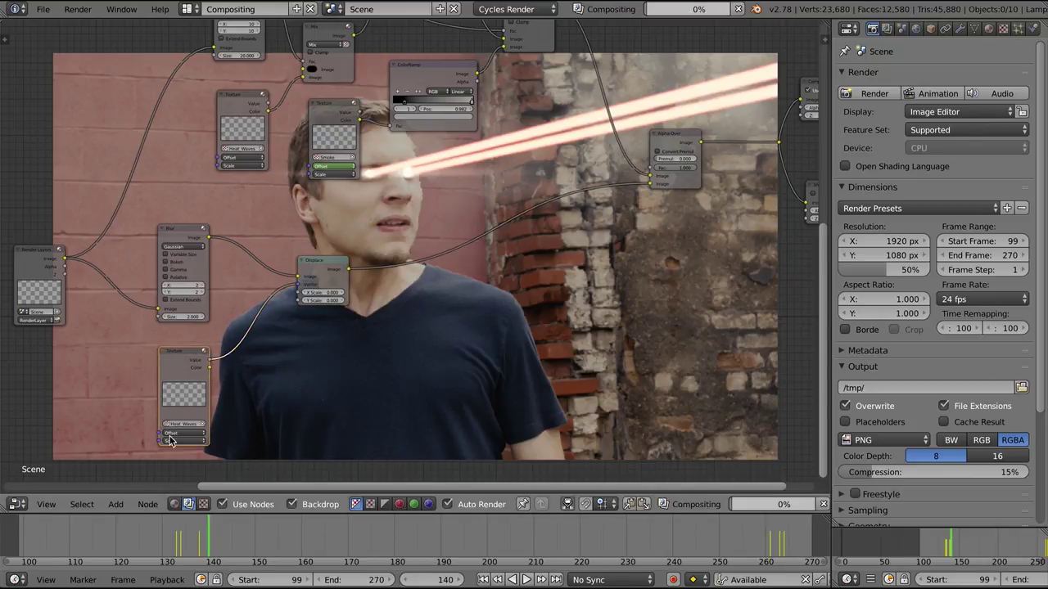
Set the new Heat Waves texture's scale to 3 and the connected Displace node's X and Y scale to 8
text(3)
key(Return)
drag(324, 292, 324, 301)
text(8)
key(Return)
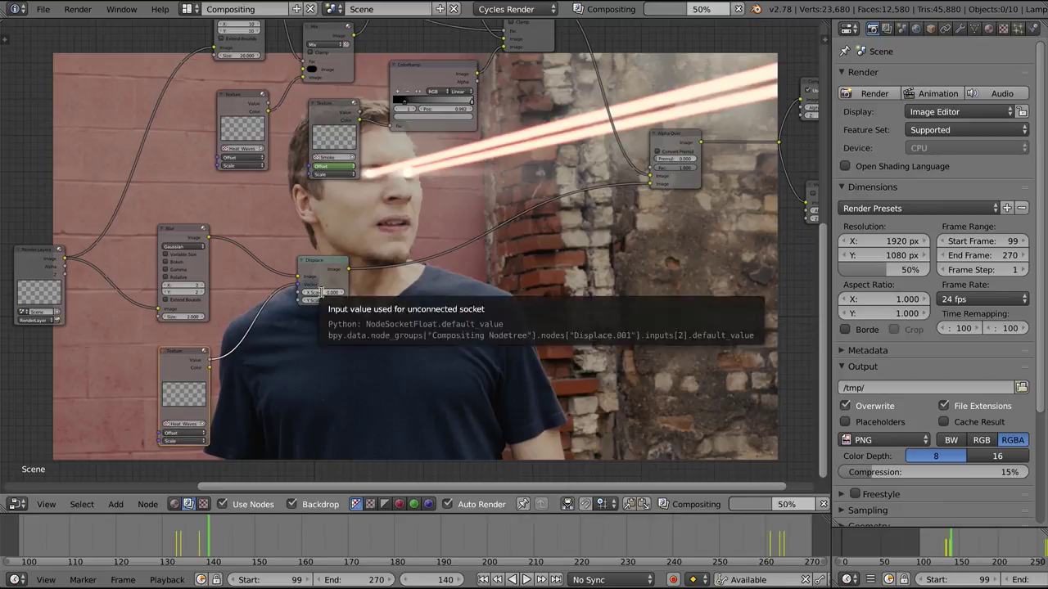
Insert a Glare node set to Fog Glow between the beam's Displace node and the Alpha Over node
key(shift+a)
click(398, 337)
text(glar)
key(Return)
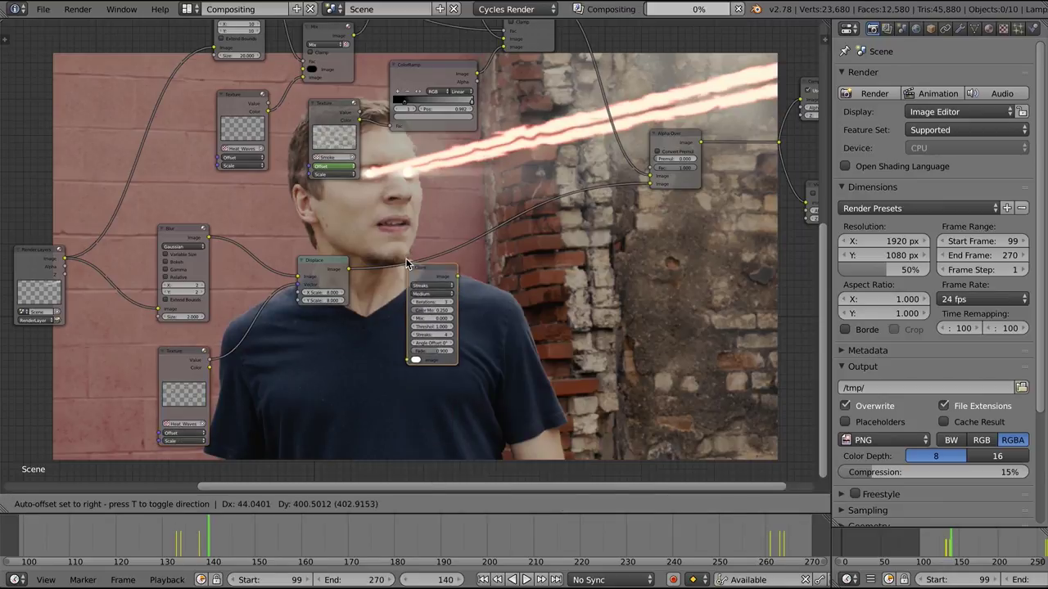
click(407, 256)
click(429, 275)
click(429, 250)
drag(429, 259, 426, 277)
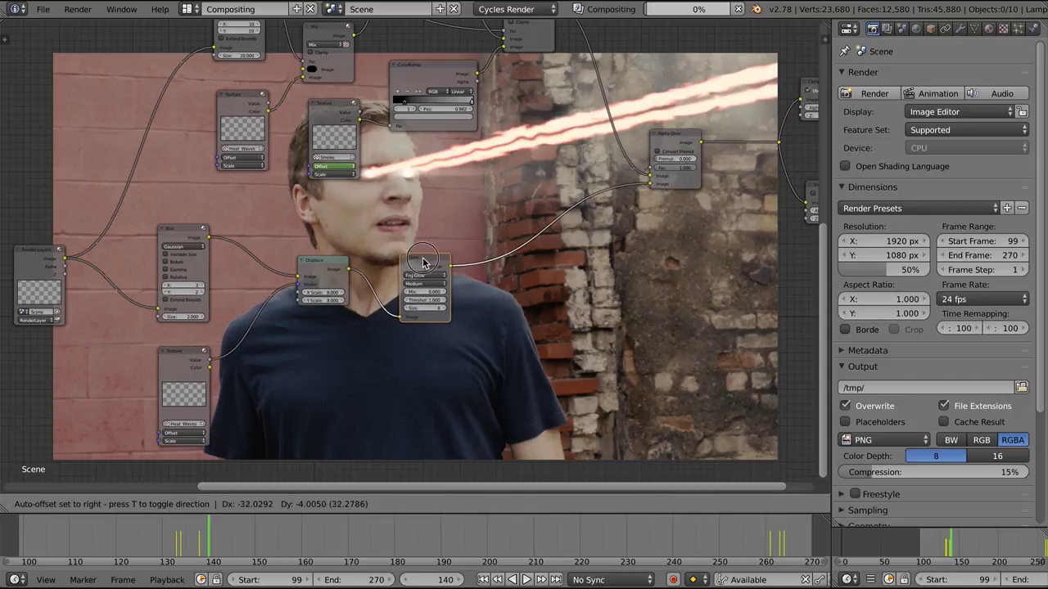
Duplicate the beam's Displace node into the link after the Glare node, and place a copy of its Heat Waves Texture node below
key(shift+d)
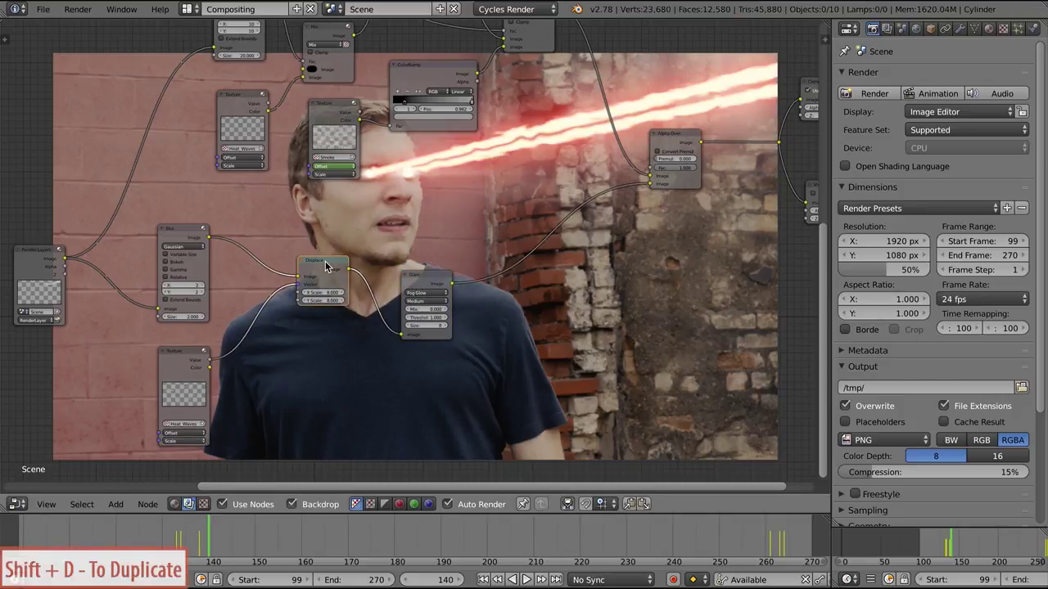
click(528, 265)
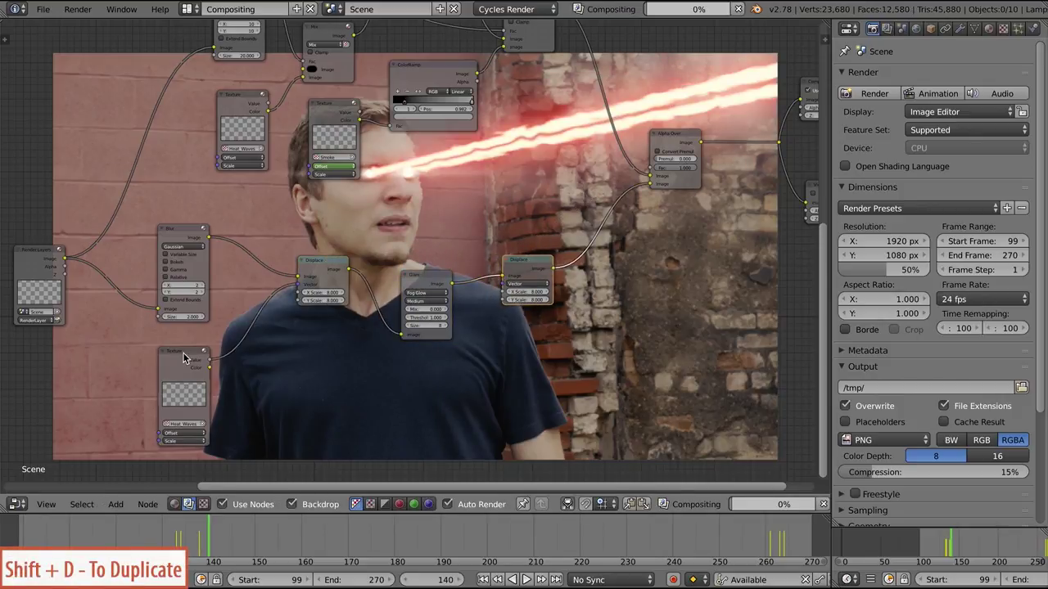
key(shift+d)
click(425, 368)
Create a new texture named VIsion, set its type to Magic and enable its color ramp
click(1002, 29)
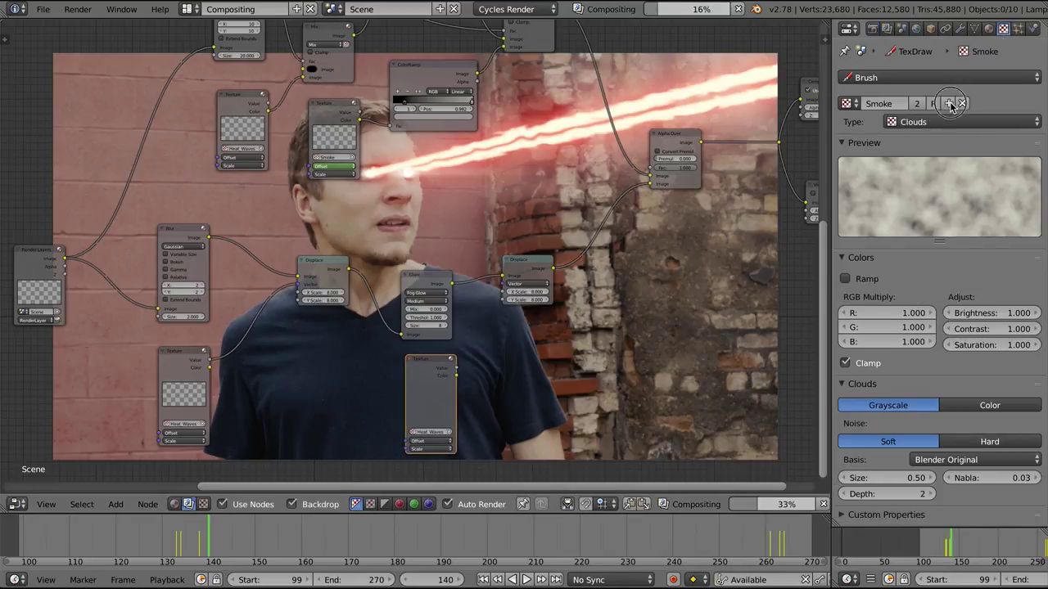
click(948, 103)
click(911, 122)
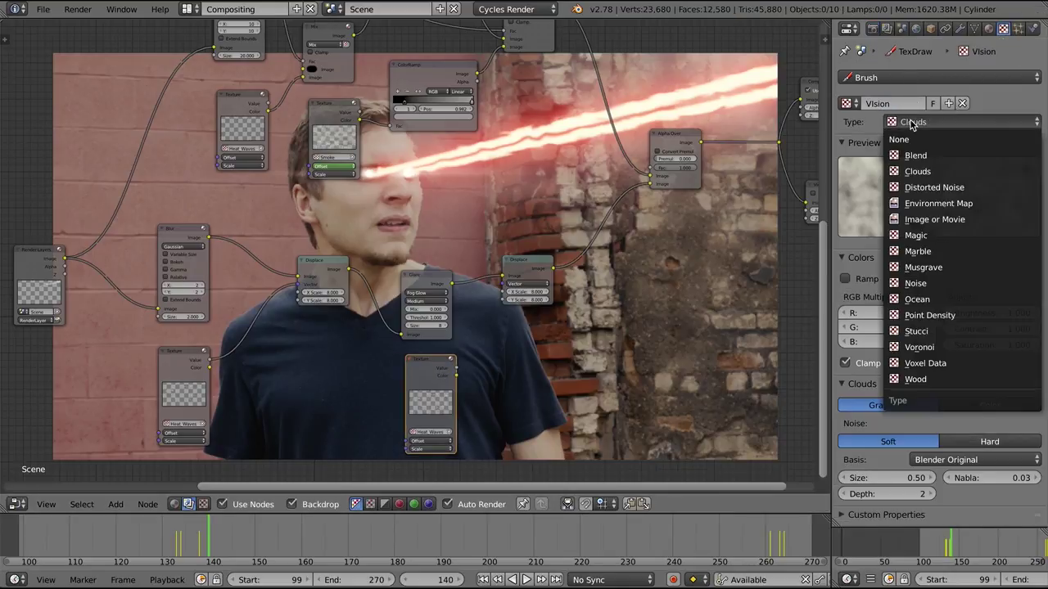
click(913, 236)
click(845, 280)
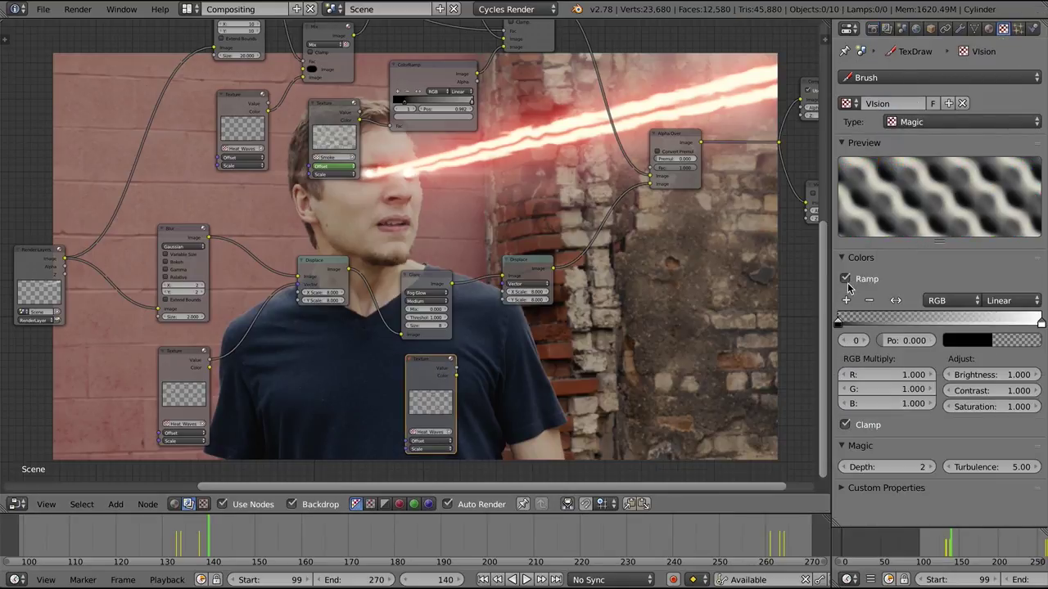
Assign the VIsion texture to the duplicated Texture node and connect its Value output to the second beam Displace node's Vector input
click(420, 439)
click(434, 455)
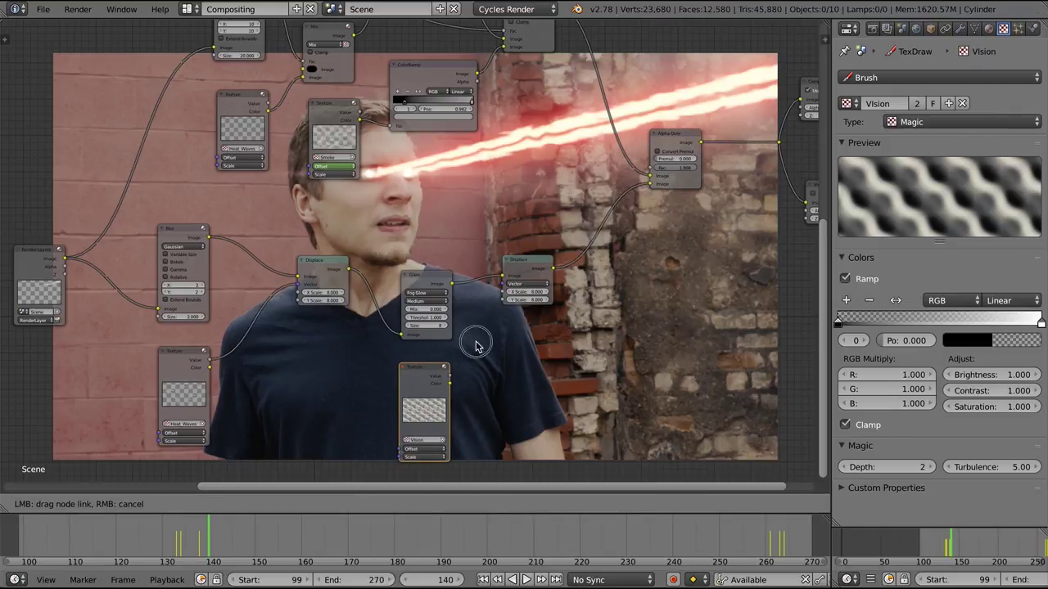
drag(505, 284, 535, 306)
Insert a Mix node after the second beam Displace node and feed the first beam Displace node's output into it
key(shift+a)
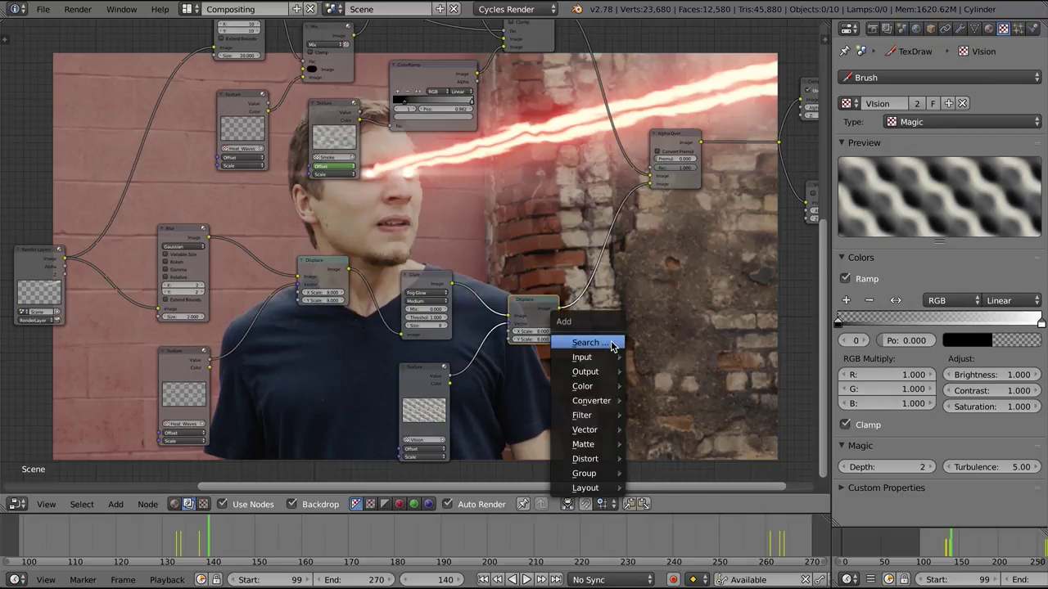
click(612, 341)
text(mix)
key(Return)
click(586, 248)
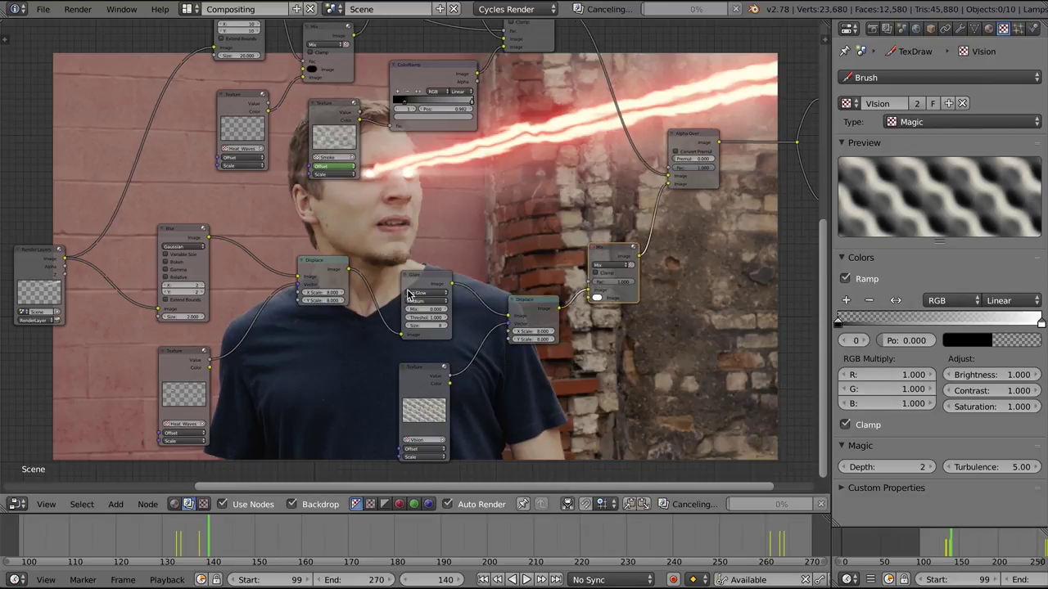
drag(348, 268, 463, 256)
drag(571, 278, 588, 291)
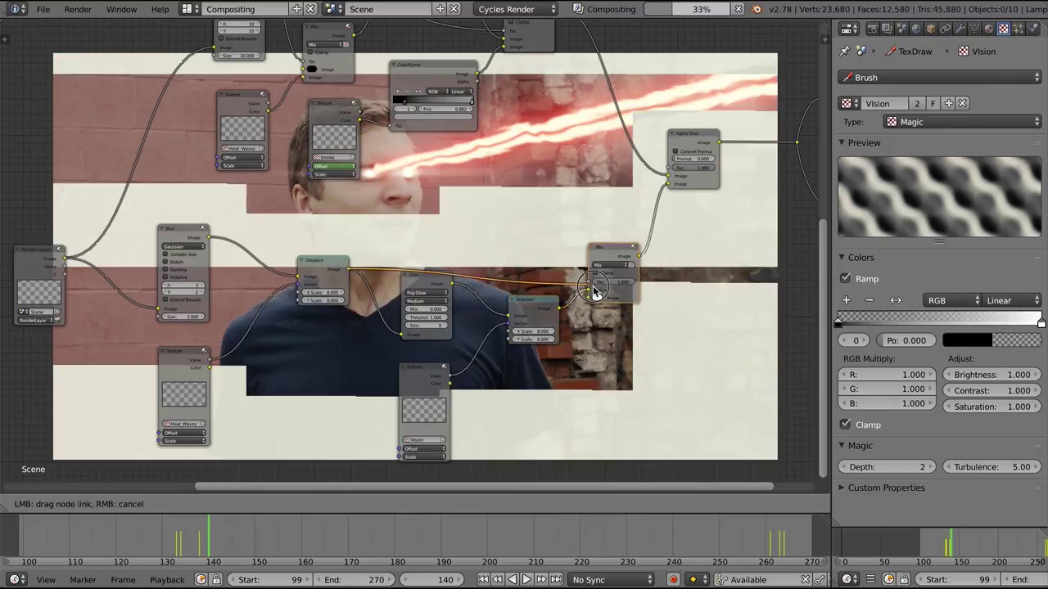
Move the Glare node slightly down and set the new Mix node's blend mode to Add
drag(430, 282, 432, 288)
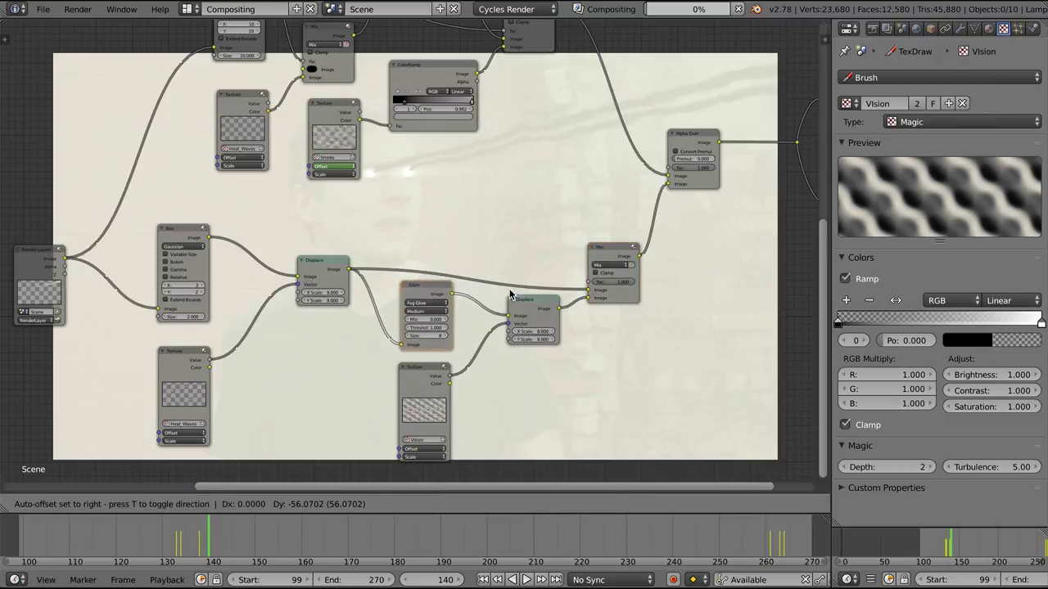
drag(510, 293, 510, 292)
click(614, 264)
click(616, 237)
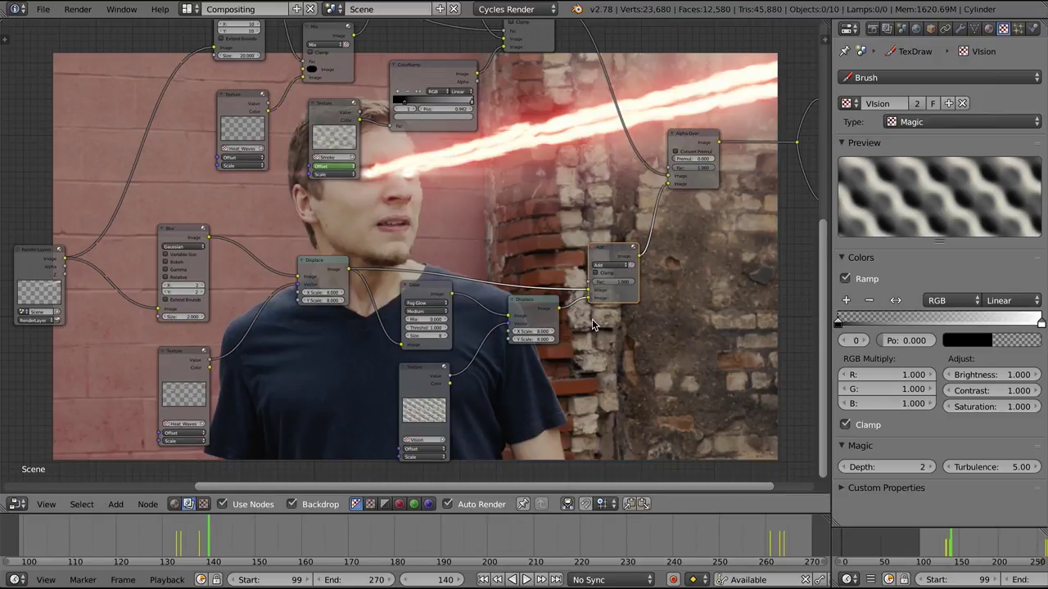
Open the scale values of the VIsion texture feeding the second beam Displace node
middle_drag(495, 440, 491, 423)
click(406, 442)
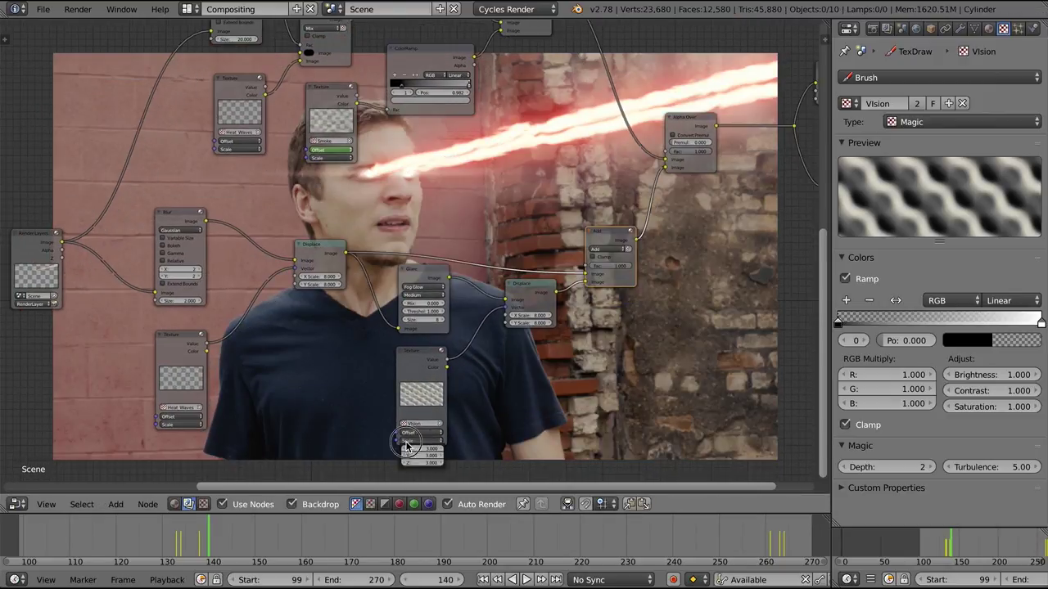
key(Return)
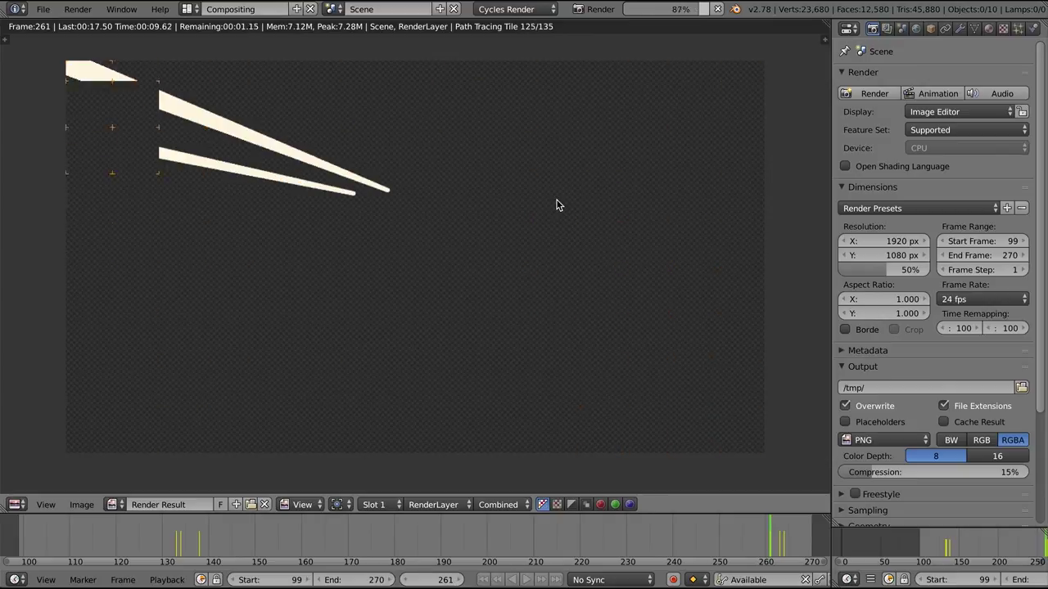
Scrub the timeline to frame 150 and render that frame to check the glowing, distorted beams
key(Escape)
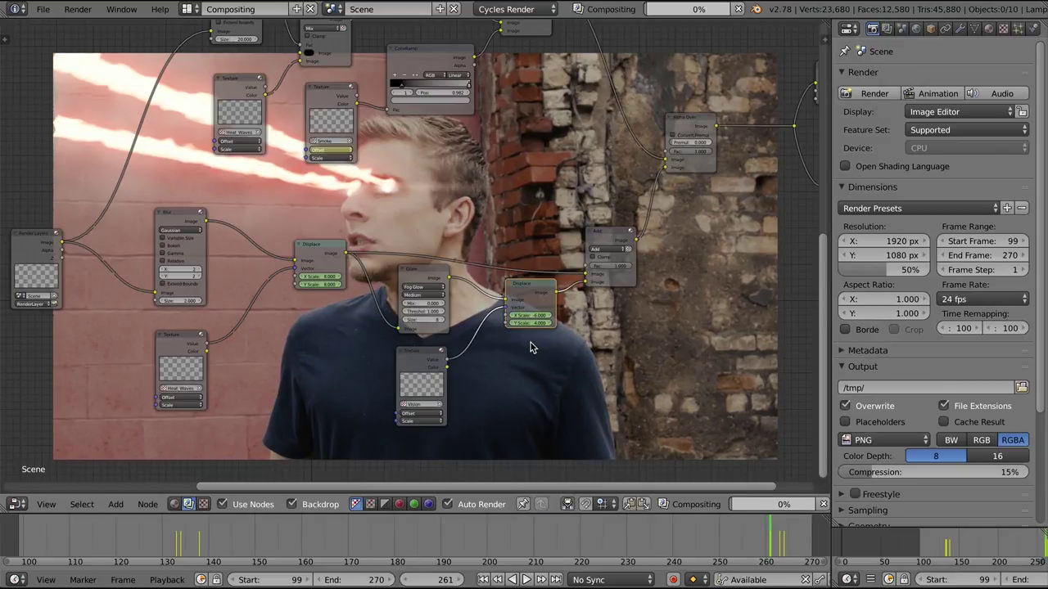
key(alt+a)
click(734, 539)
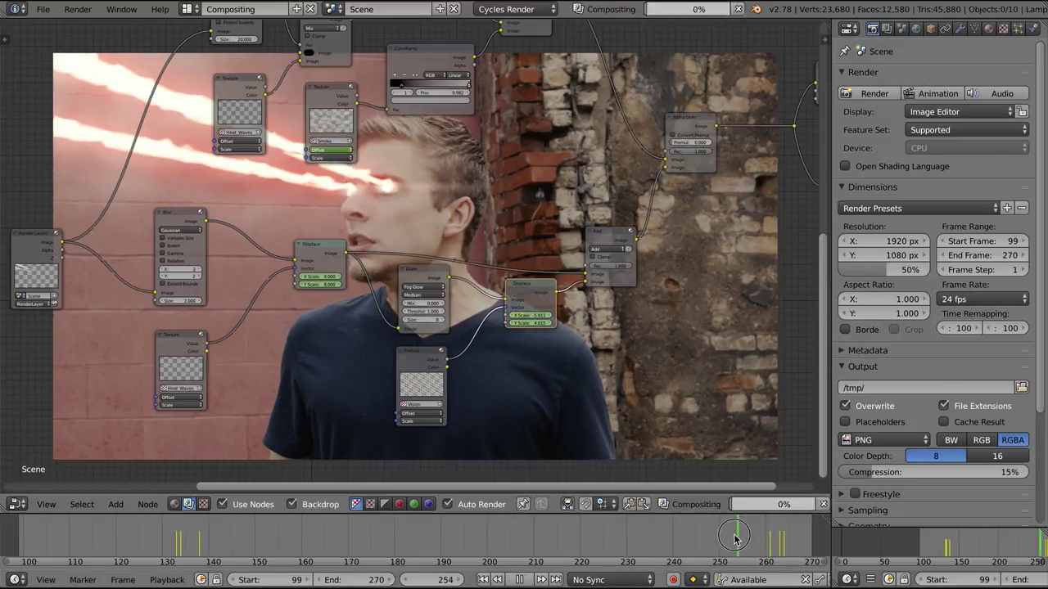
drag(734, 539, 451, 536)
drag(273, 534, 250, 544)
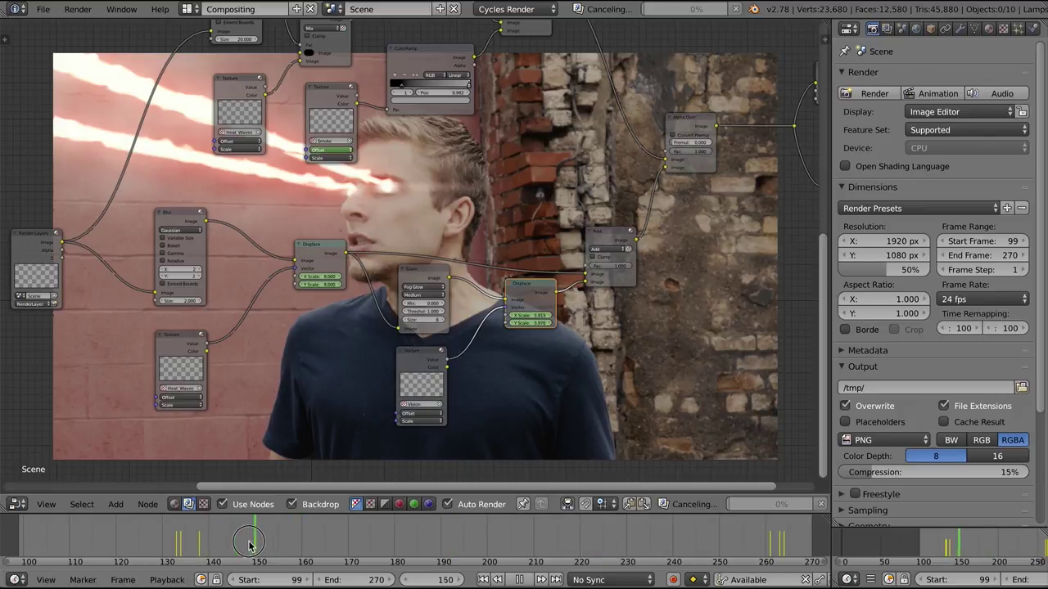
key(F12)
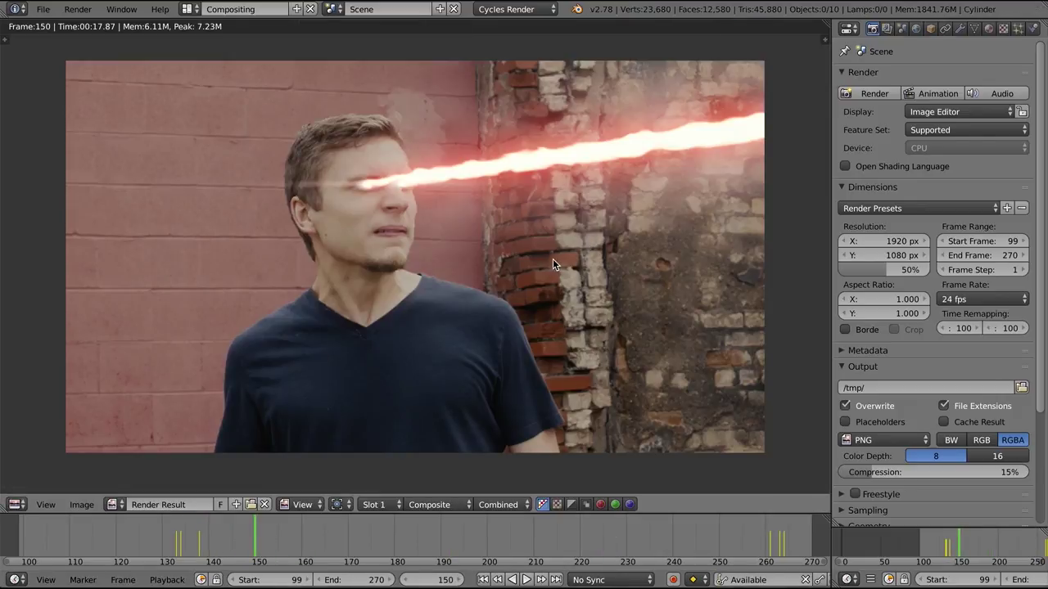
key(Escape)
Keyframe the VIsion texture's offset at frame 138, and advance to the keyframe at 261
key(Down)
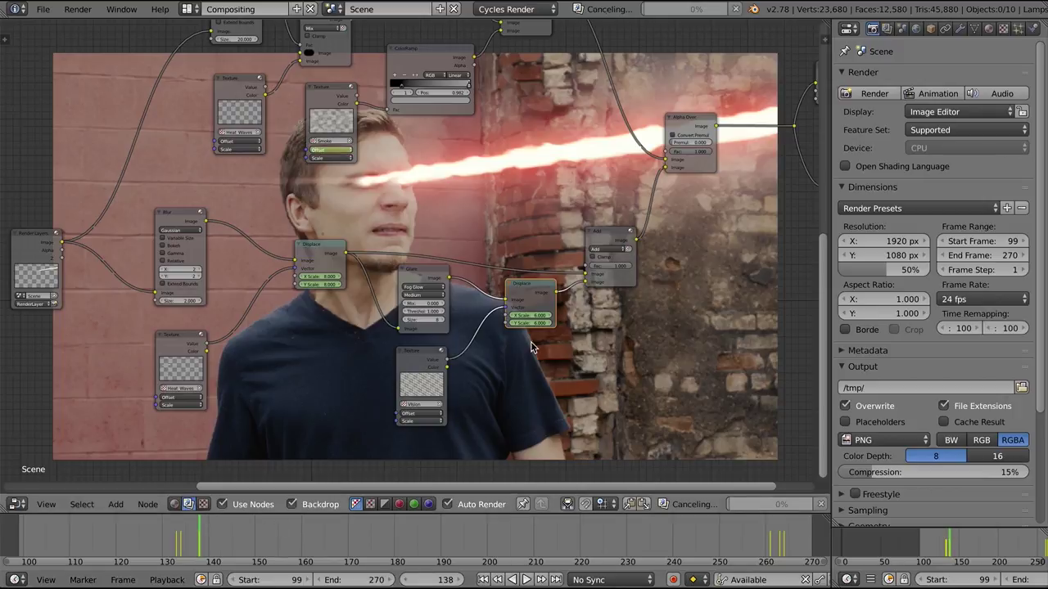
key(i)
key(Up)
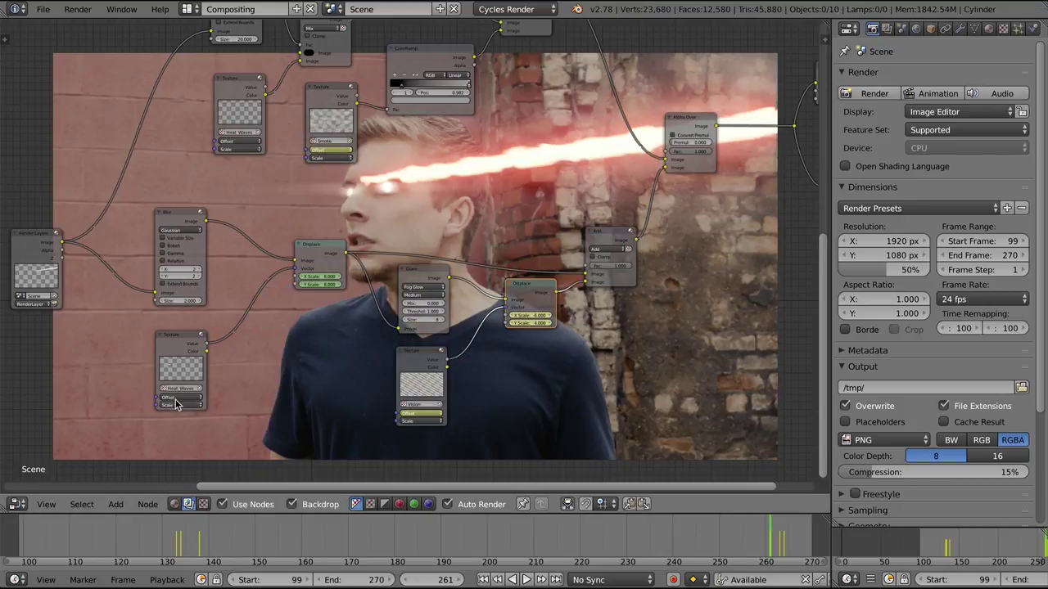
Return from the render result to the node tree and insert a Glare node directly after the Alpha Over node
key(Down)
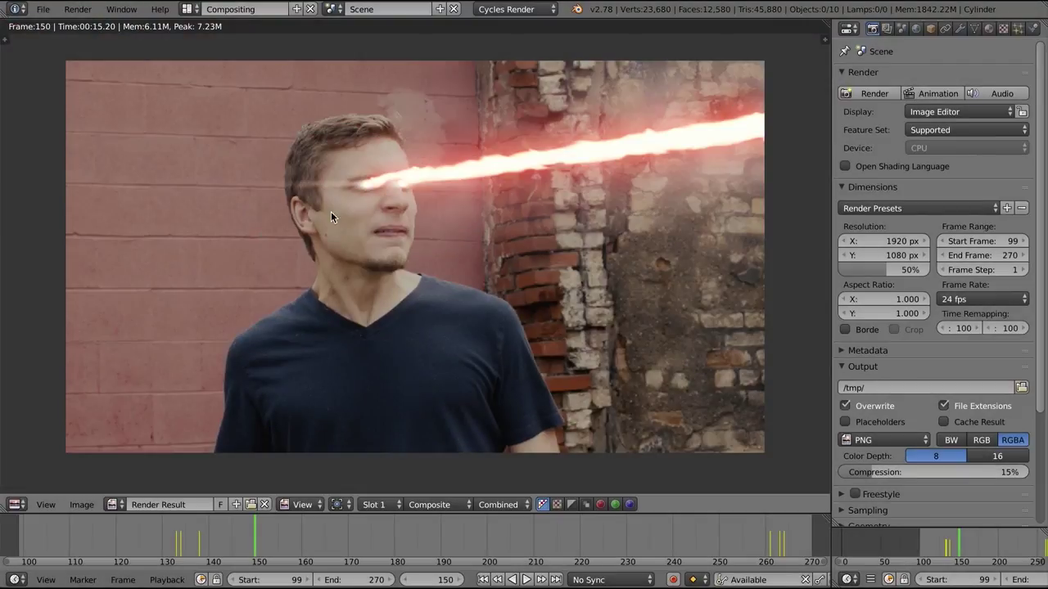
key(shift+F3)
middle_drag(643, 265, 453, 305)
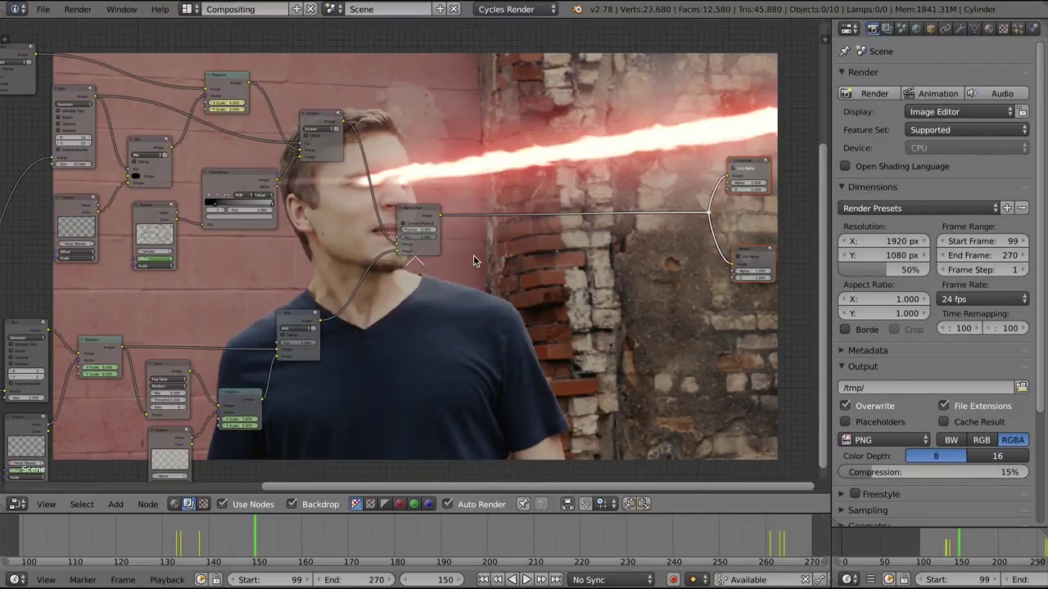
key(shift+a)
click(477, 262)
text(gla)
key(Return)
click(462, 205)
Configure the new Glare node as Streaks at High quality with 4 iterations, 6 streaks and a fade of 0.875
scroll(557, 385, up, 1)
click(540, 343)
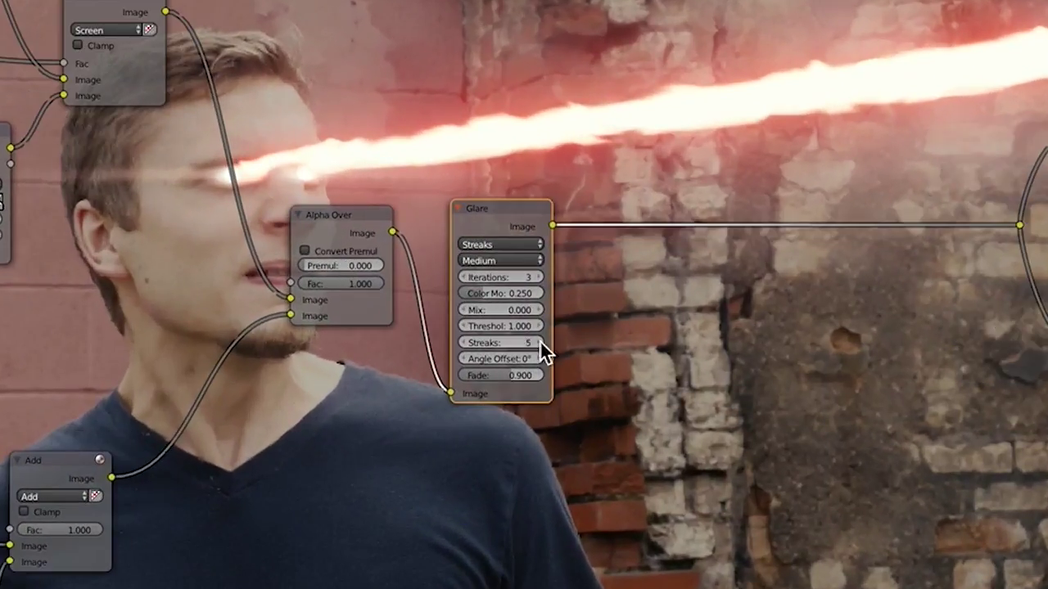
click(498, 260)
click(498, 244)
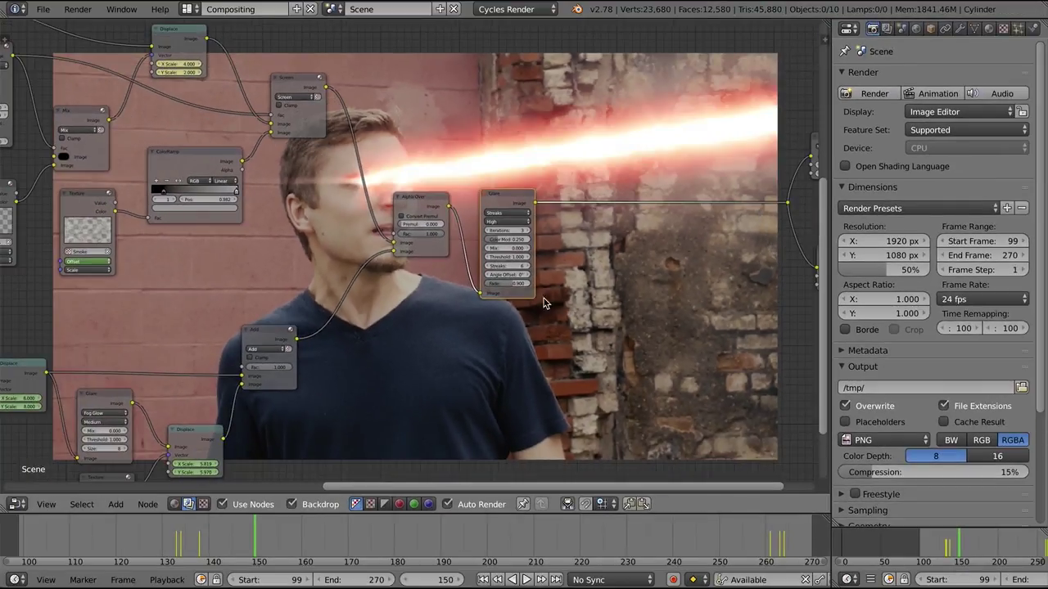
drag(517, 285, 509, 284)
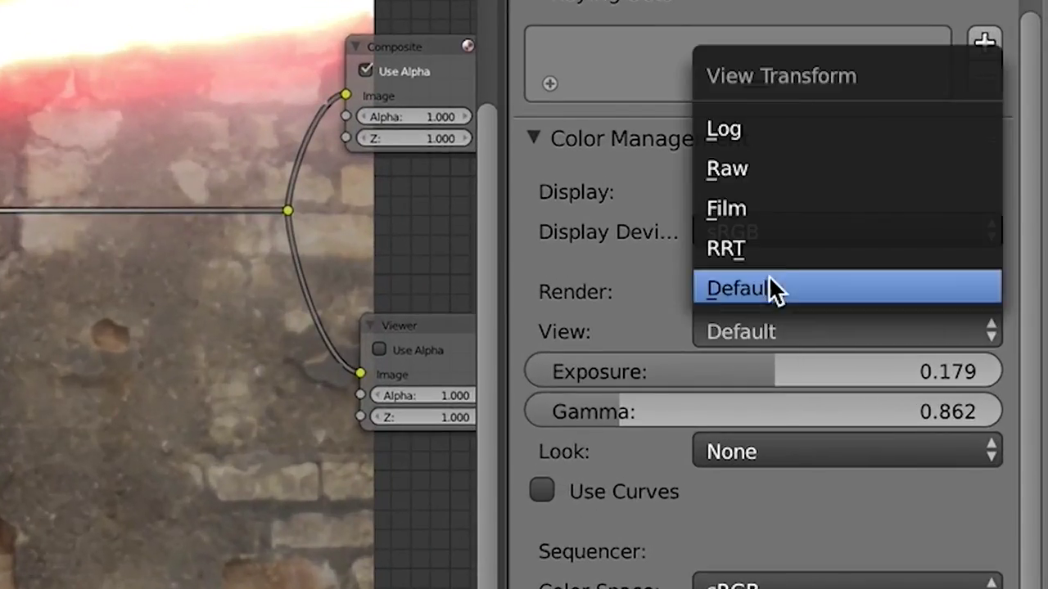
Set the color management view transform to Film, with exposure -0.058 and gamma 0.941
click(726, 208)
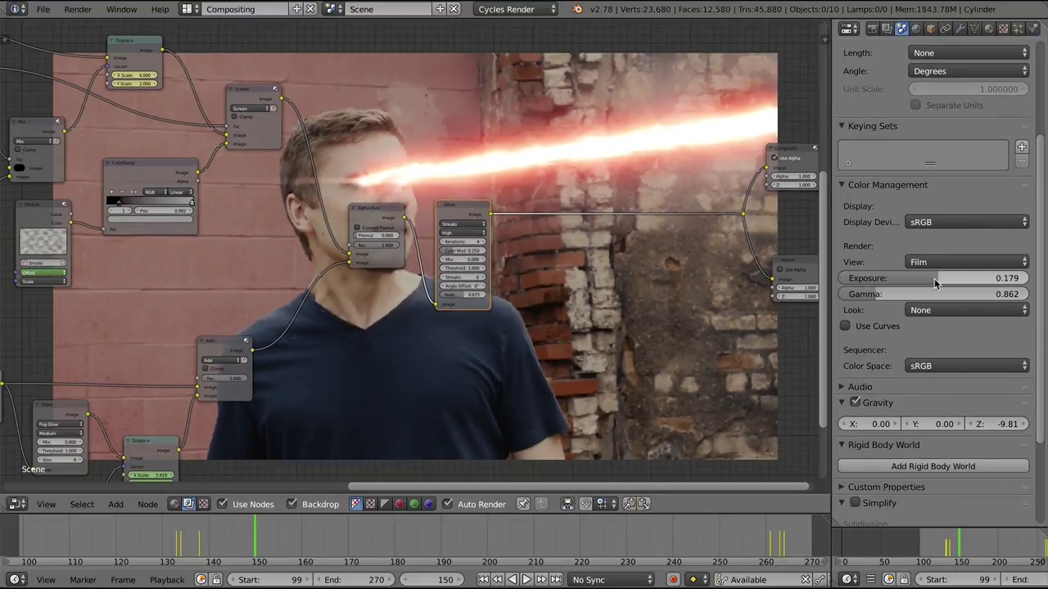
drag(759, 372, 729, 372)
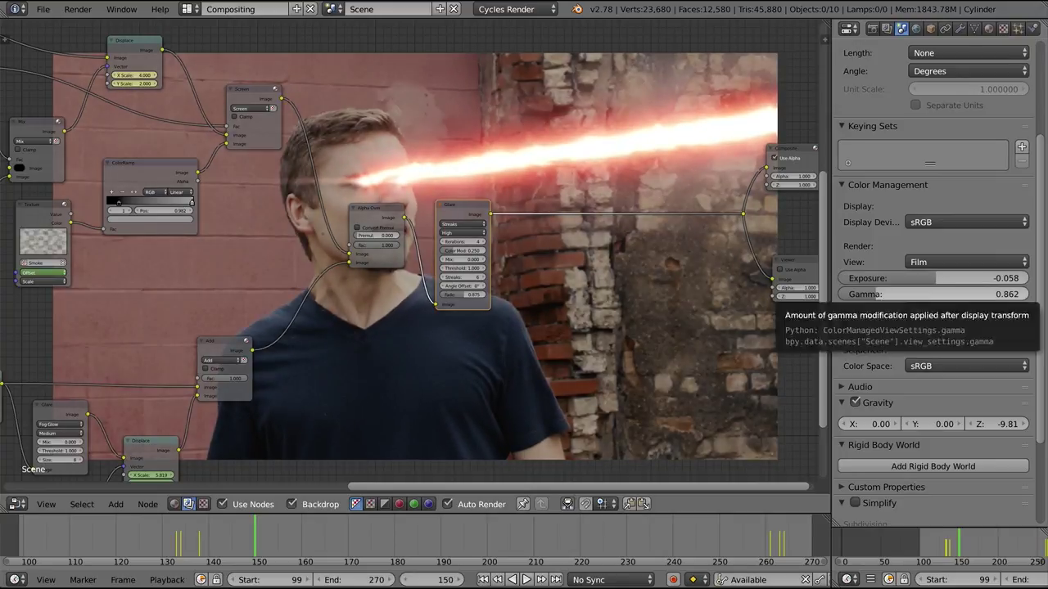
drag(879, 294, 909, 294)
scroll(846, 311, down, 3)
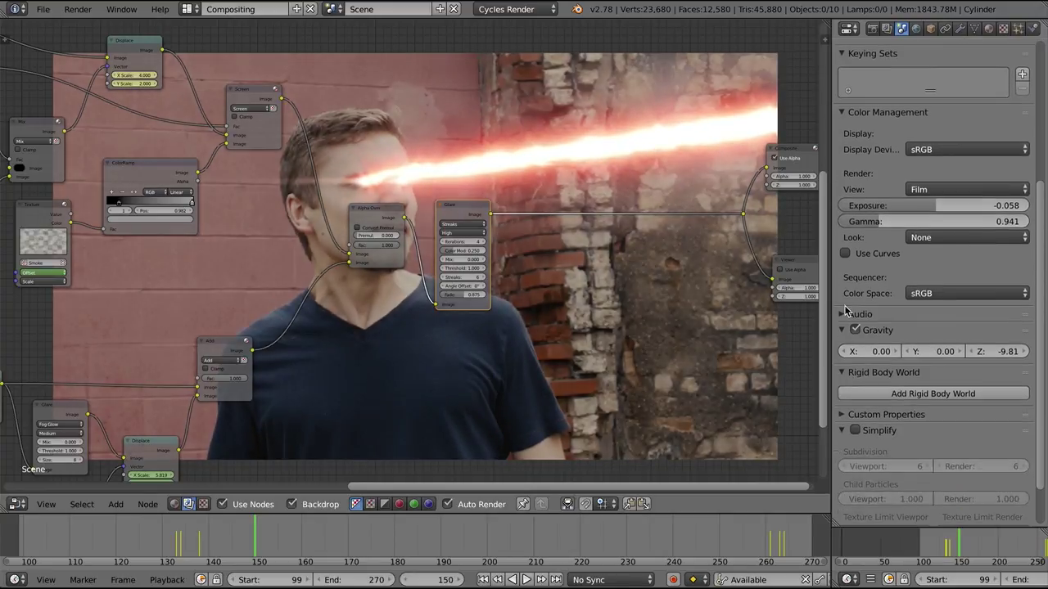
Insert a Color Balance node on the link following the Streaks Glare node
scroll(565, 280, up, 1)
middle_drag(609, 282, 543, 311)
key(shift+a)
text(scol)
key(Return)
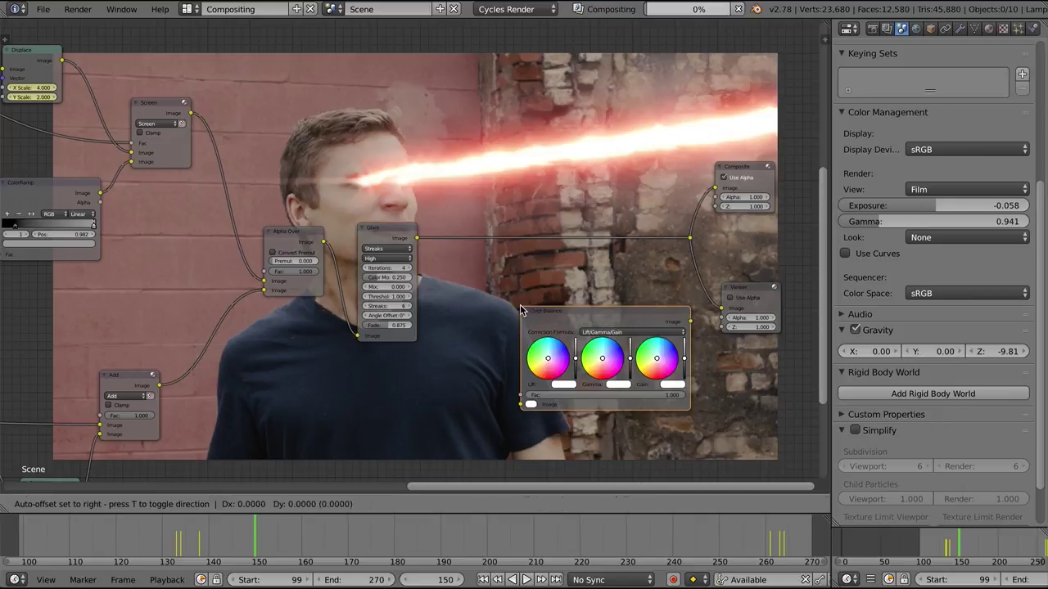
click(489, 239)
Tint the Color Balance lift slightly toward blue and shift its gamma slightly toward green
scroll(655, 334, up, 1)
middle_drag(651, 336, 533, 361)
scroll(535, 360, up, 5)
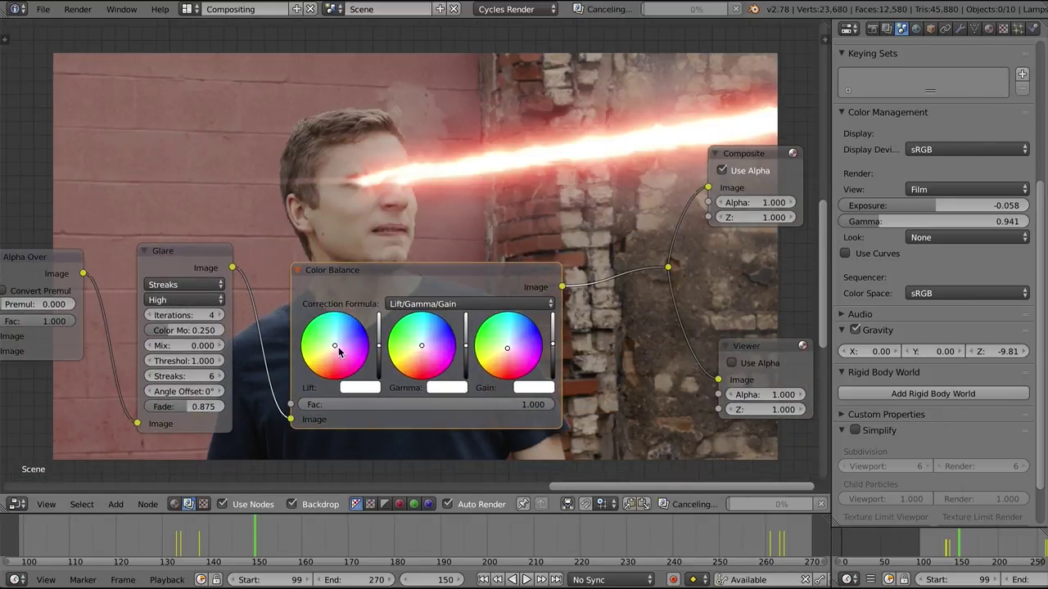
key(g)
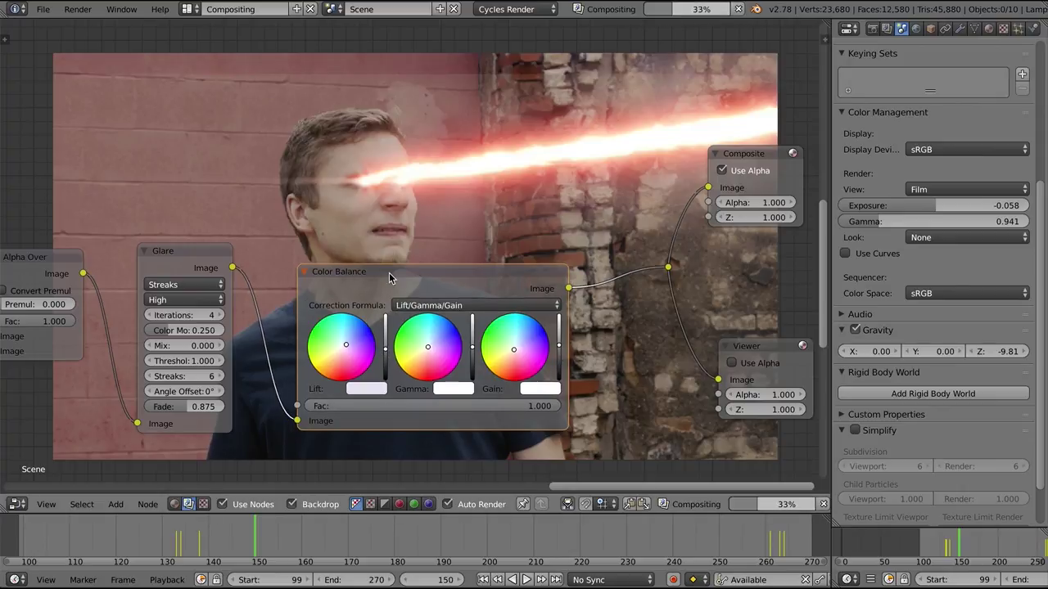
drag(427, 347, 425, 345)
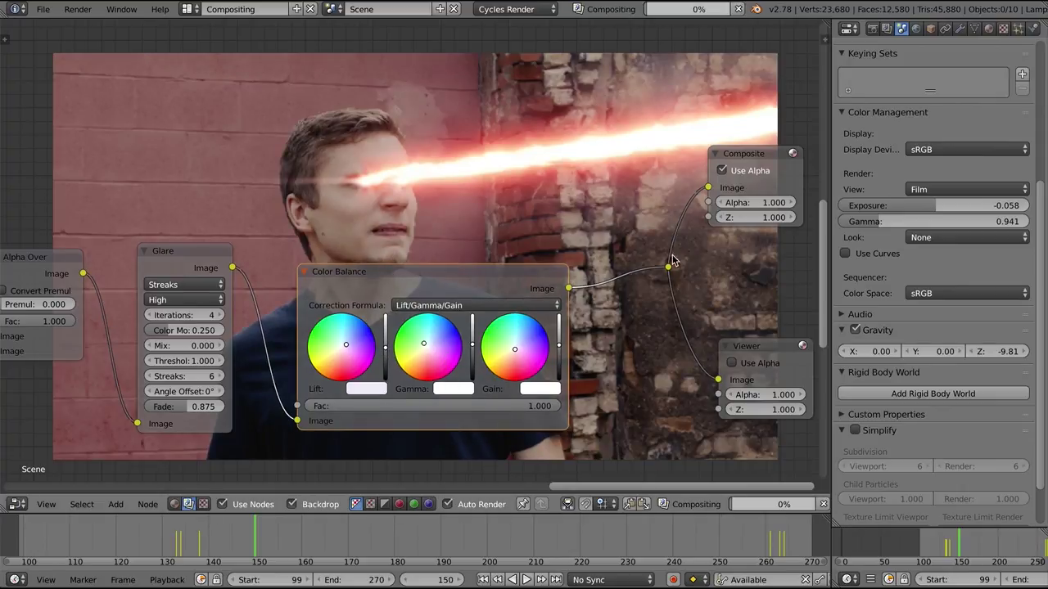
Make room after the Color Balance node, insert a Hue Saturation Value node there, and set its saturation to 0.980
drag(186, 253, 151, 249)
drag(325, 282, 253, 272)
drag(668, 267, 672, 277)
key(shift+a)
click(573, 323)
text(hue)
key(Return)
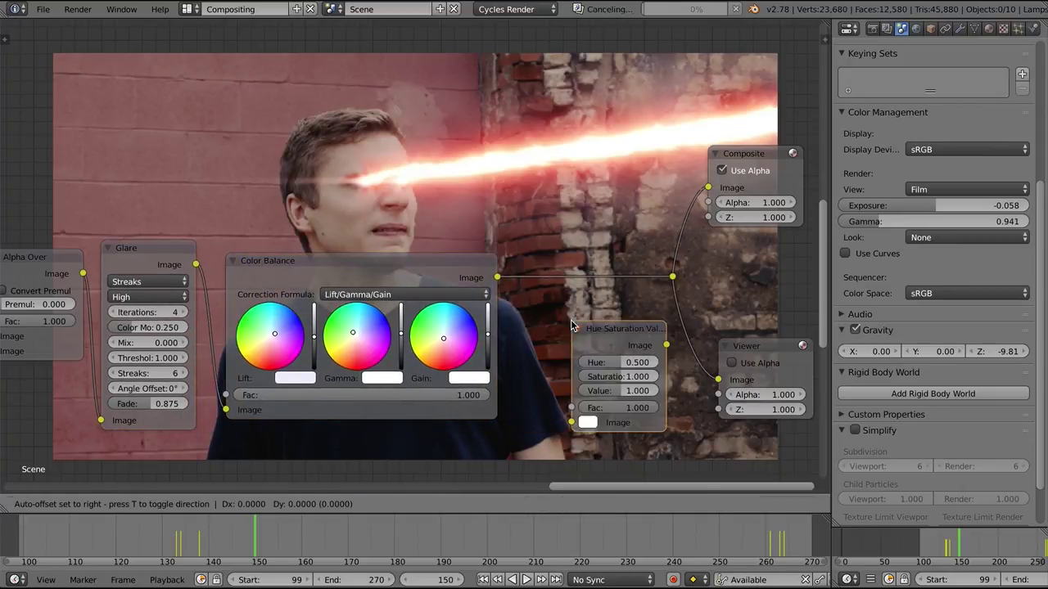
click(551, 261)
click(613, 318)
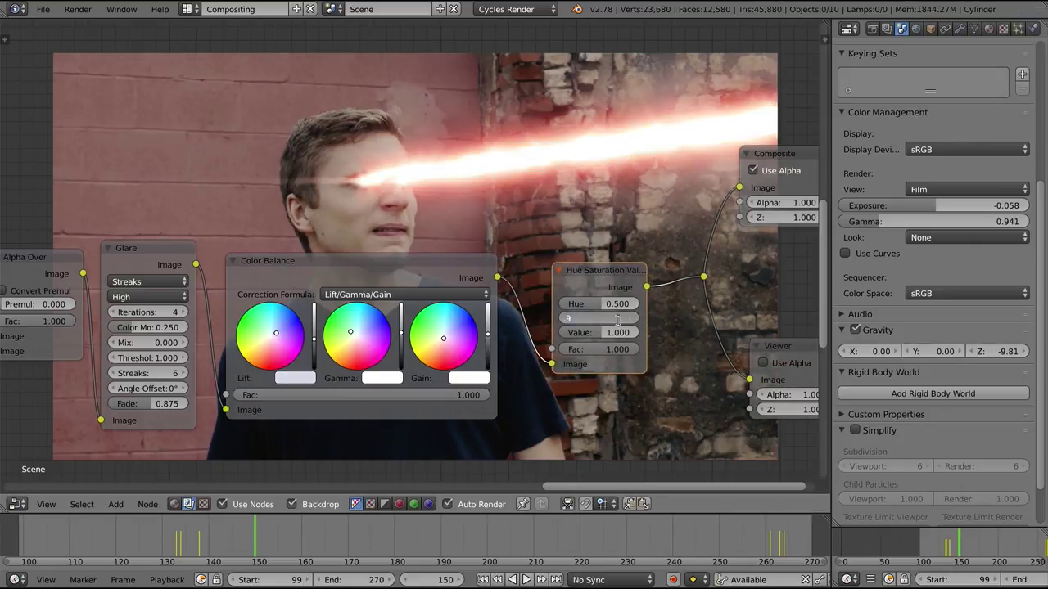
Enable curves in the color management settings and make slight adjustments to the blue and red channel curves
click(845, 253)
click(888, 269)
drag(873, 370, 866, 381)
click(859, 269)
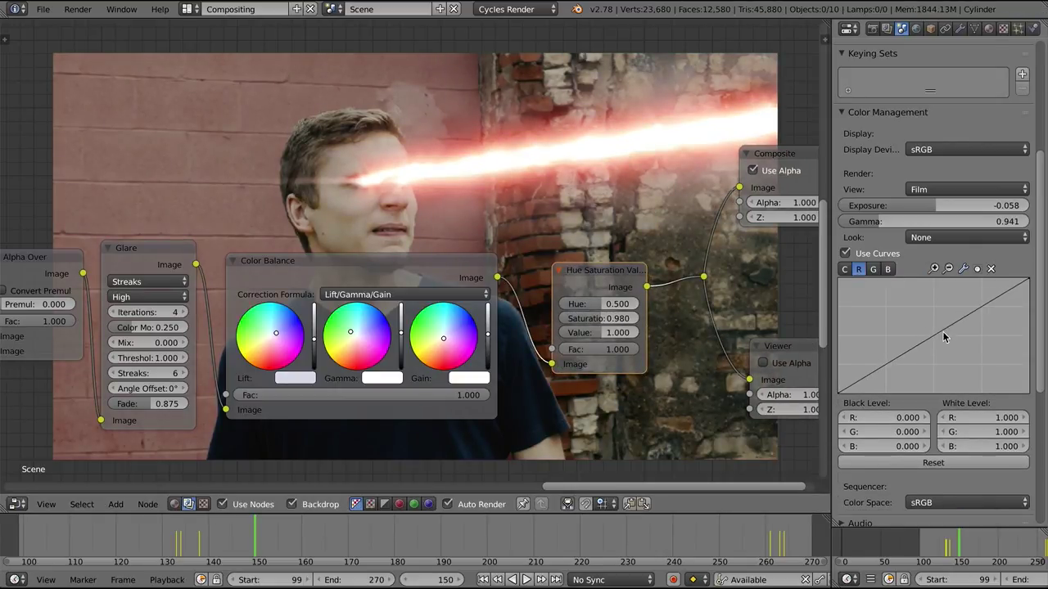
drag(943, 331, 947, 326)
Add shadow and highlight points to the combined color management curve, placing the highlight point at about X 0.697, Y 0.684
click(845, 269)
click(970, 313)
drag(896, 361, 892, 367)
drag(970, 314, 971, 314)
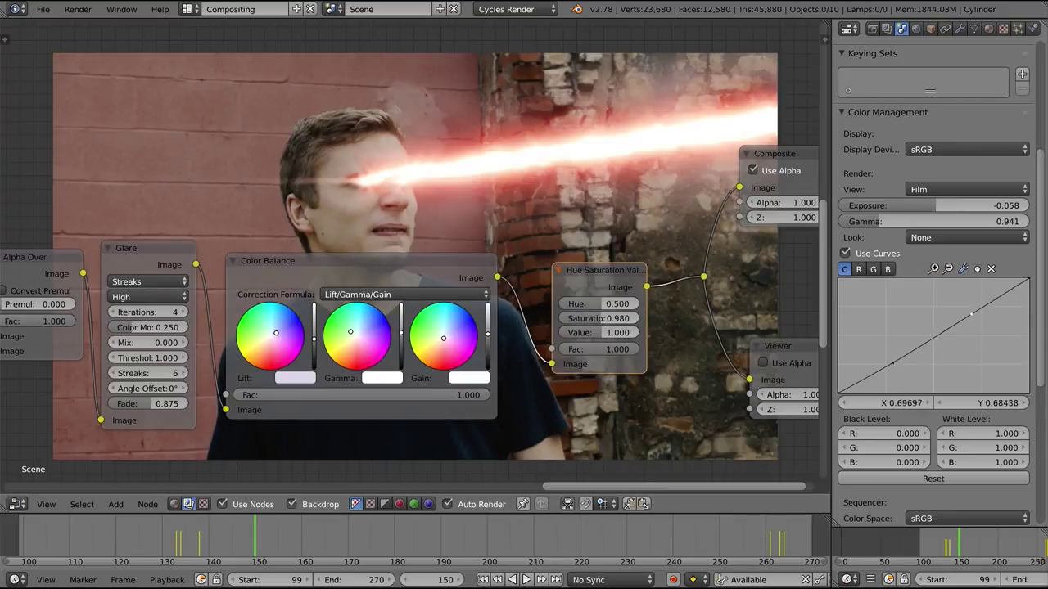
Adjust the shadow end of the blue color management curve with a point at about X 0.148, Y 0.172
click(887, 269)
drag(858, 376, 866, 374)
scroll(428, 175, down, 3)
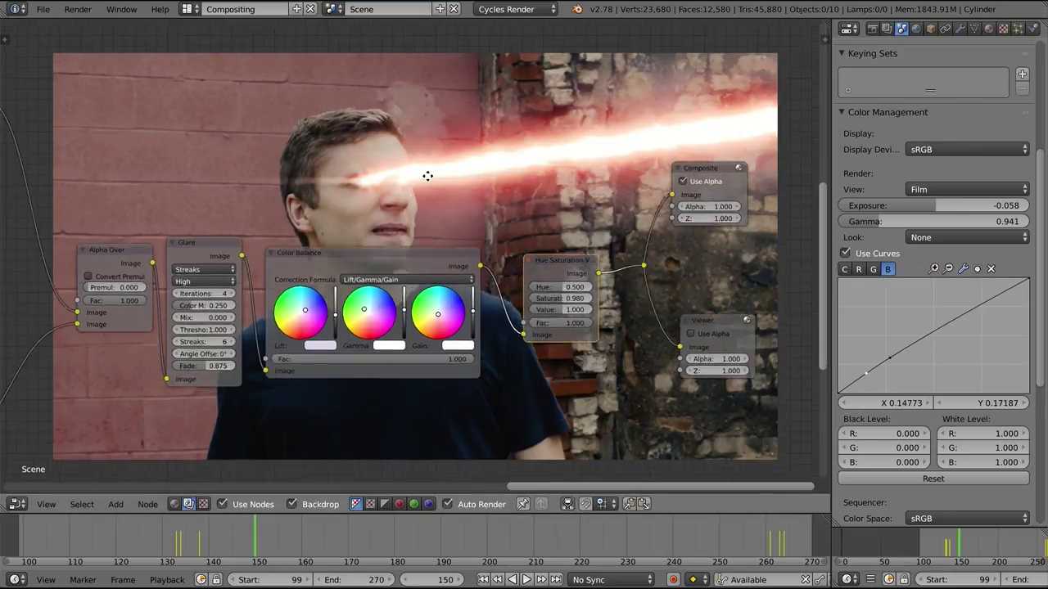
Shape the combined curve into a gentle S with a midpoint, a lower shadow point, and a point at X 0.280, Y 0.297
middle_drag(428, 175, 545, 165)
click(845, 269)
click(926, 335)
drag(892, 363, 864, 379)
click(892, 360)
Look over the complete compositing node tree, from the input nodes to the Composite and Viewer outputs
scroll(694, 410, down, 5)
middle_drag(645, 388, 686, 434)
scroll(573, 416, down, 4)
mouse_move(465, 396)
middle_down()
mouse_move(550, 383)
mouse_move(518, 357)
mouse_move(529, 338)
mouse_move(485, 382)
mouse_move(615, 427)
middle_up()
middle_drag(188, 271, 396, 351)
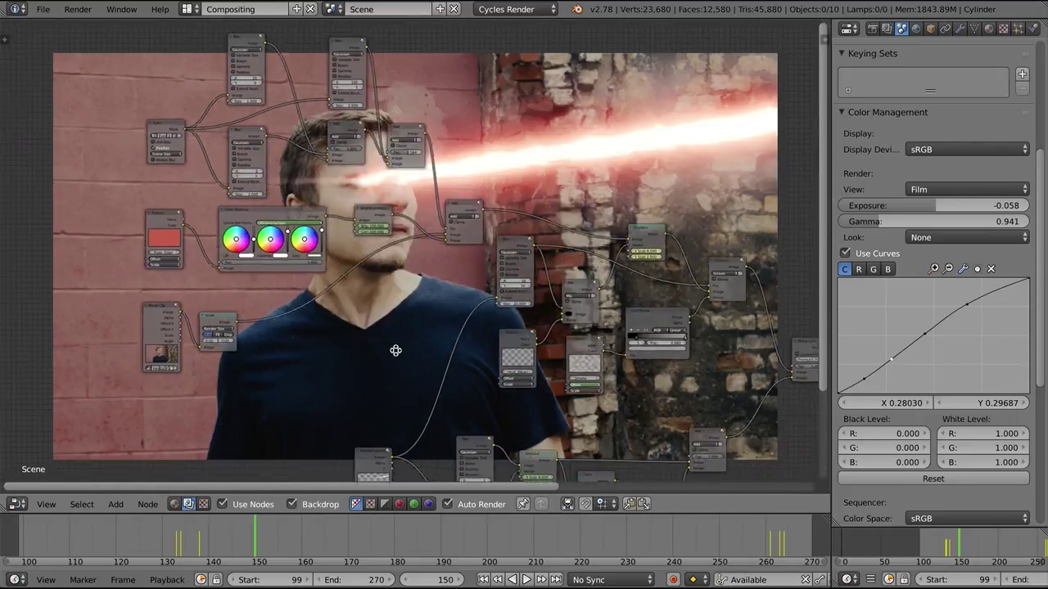
scroll(391, 336, up, 2)
mouse_move(385, 301)
middle_down()
mouse_move(381, 317)
mouse_move(433, 397)
mouse_move(271, 292)
mouse_move(402, 385)
mouse_move(364, 339)
middle_up()
mouse_move(567, 426)
middle_down()
mouse_move(489, 357)
mouse_move(562, 431)
middle_up()
scroll(556, 437, down, 5)
middle_drag(484, 385, 519, 430)
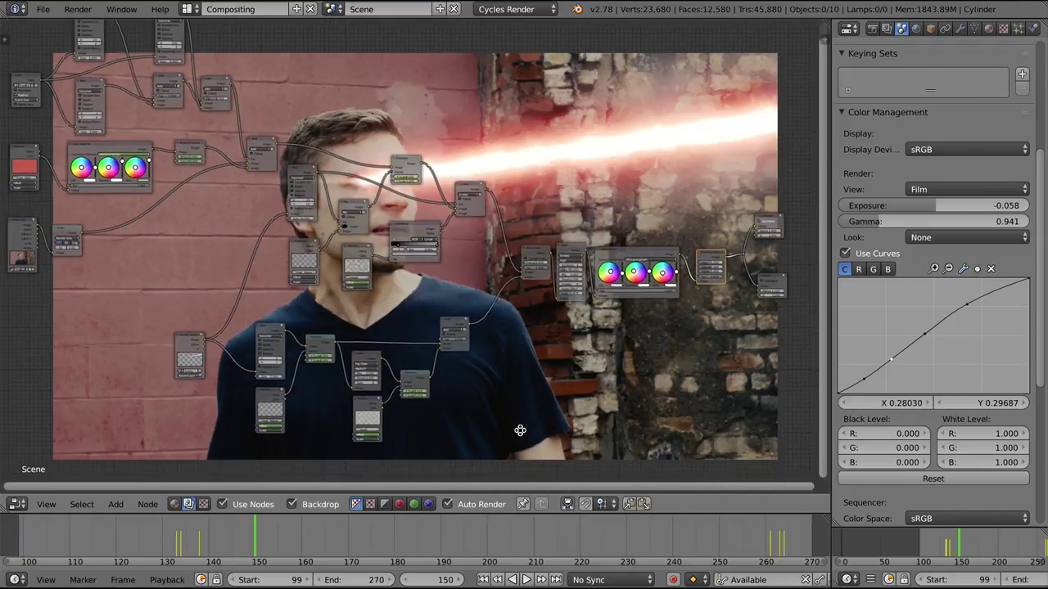
scroll(497, 420, down, 1)
scroll(496, 413, up, 1)
middle_drag(494, 390, 514, 434)
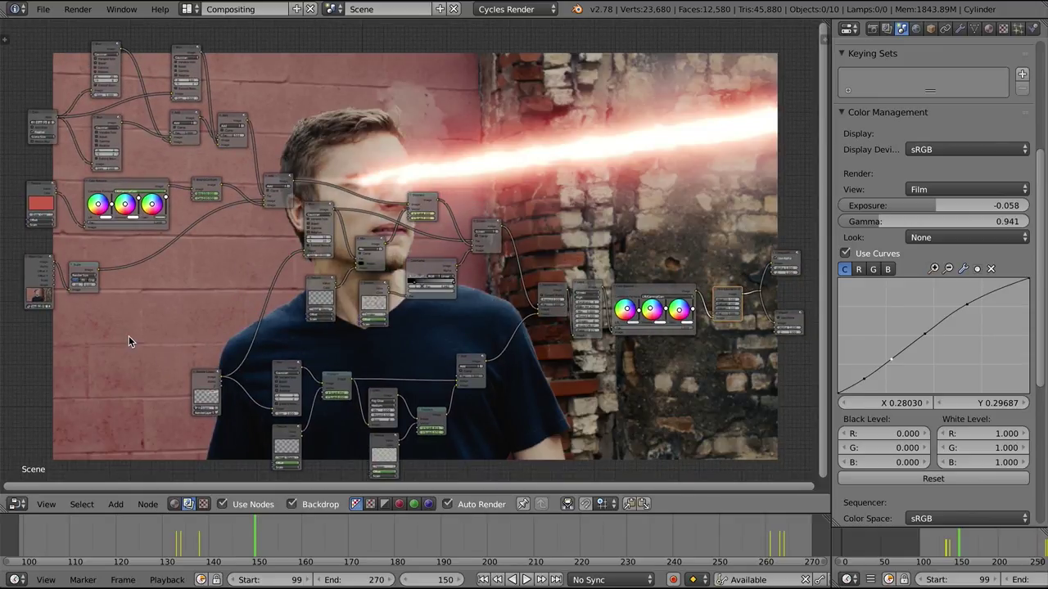
Create a folder named Result on the Desktop and set it as the render output path
click(871, 28)
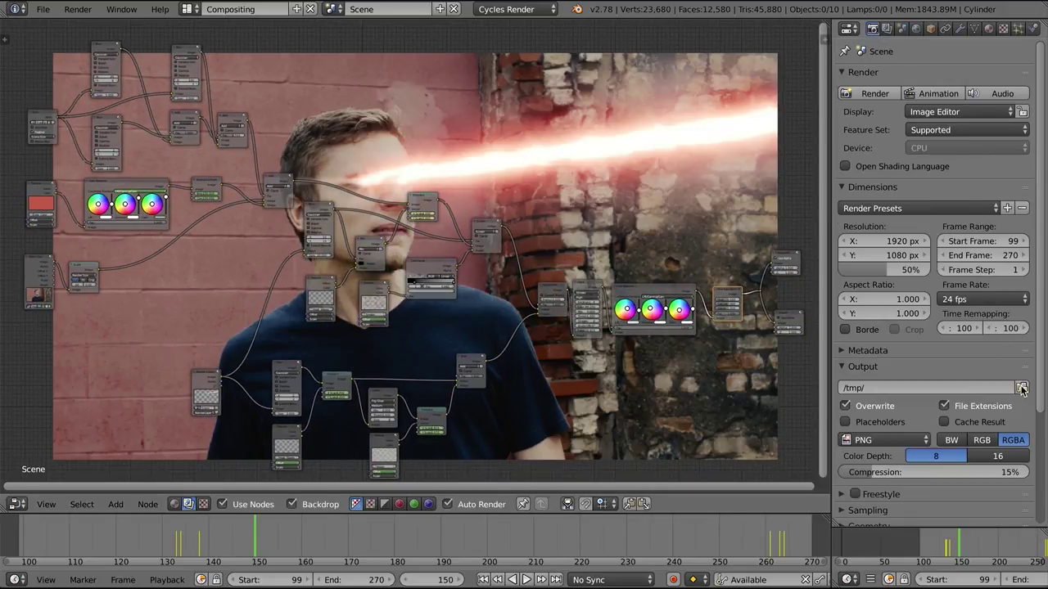
click(1020, 390)
click(42, 176)
key(i)
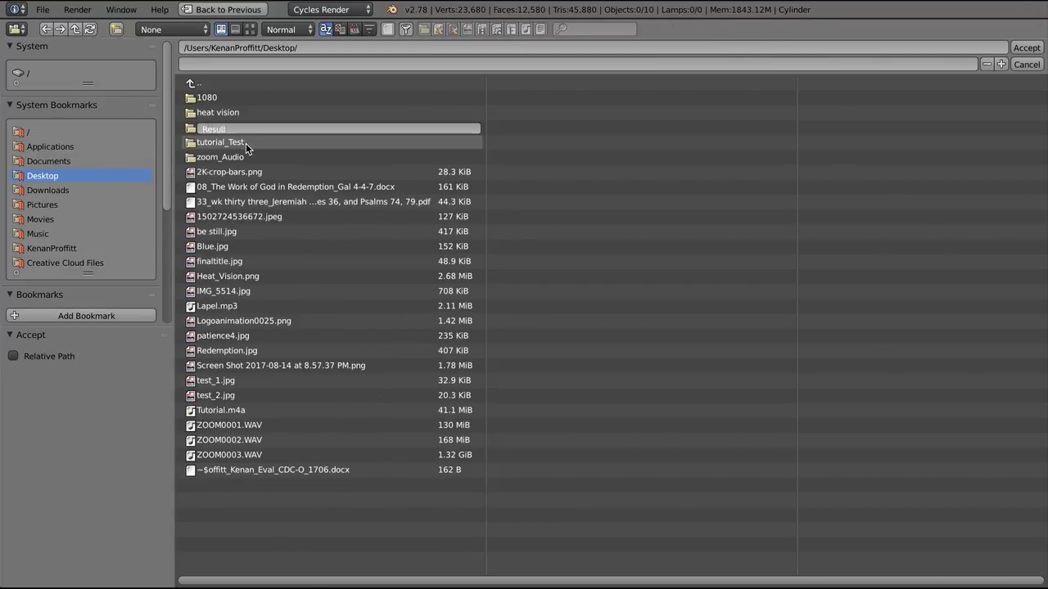
click(1026, 48)
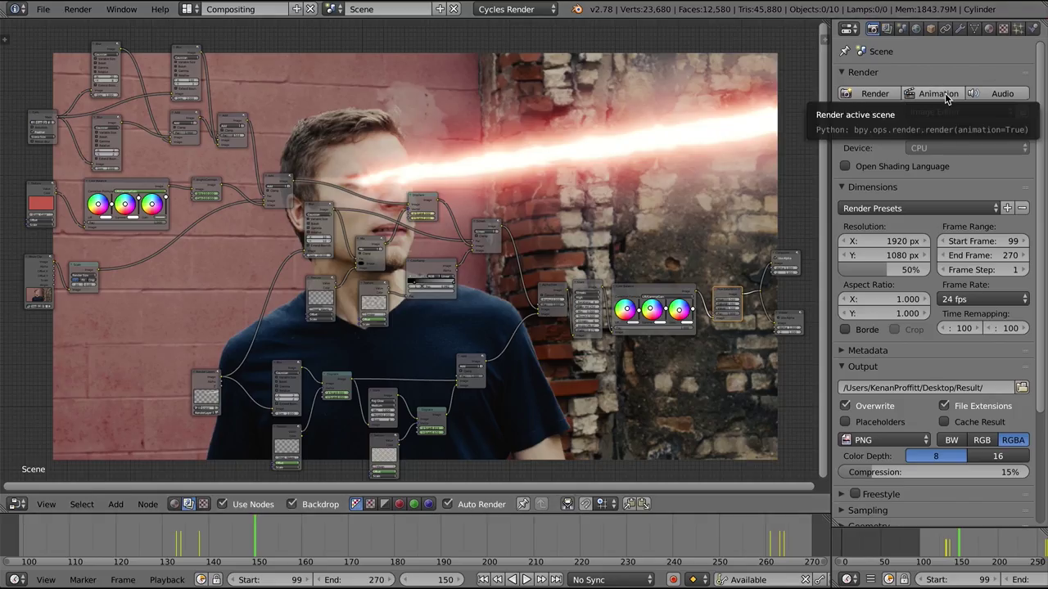